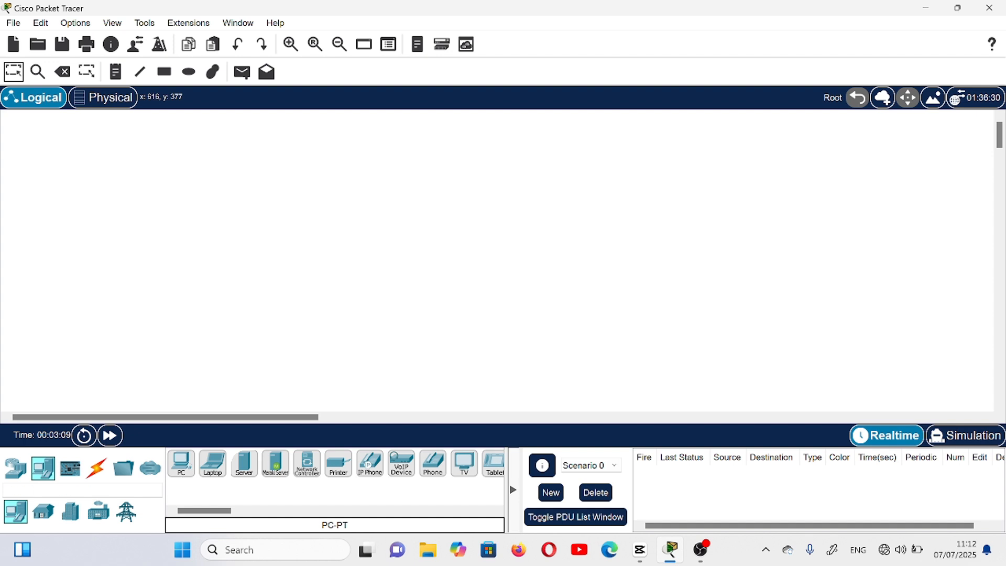
- Place two 2811 routers far apart at the same height in the upper part of the logical workspace
click(16, 467)
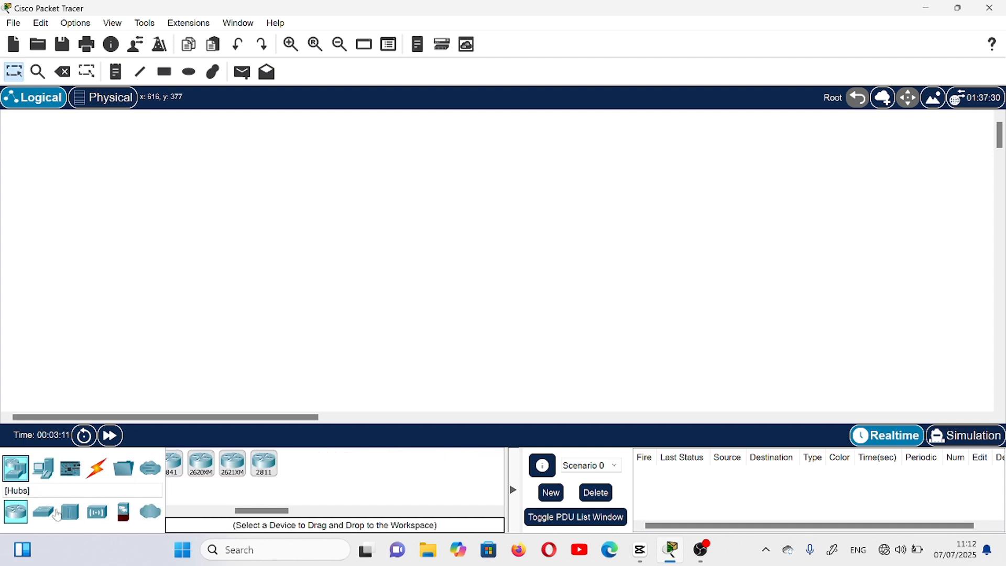
click(276, 471)
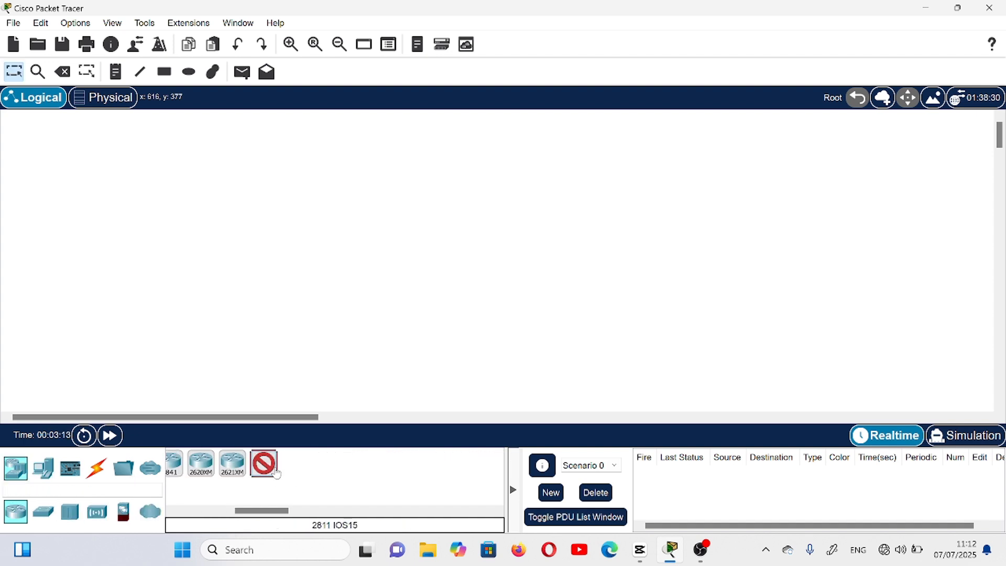
click(281, 165)
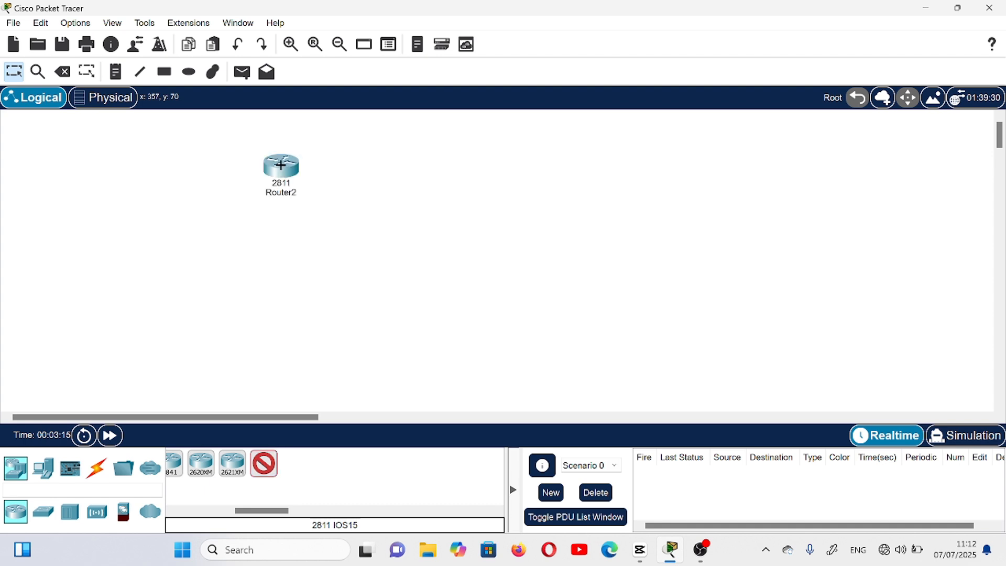
click(626, 166)
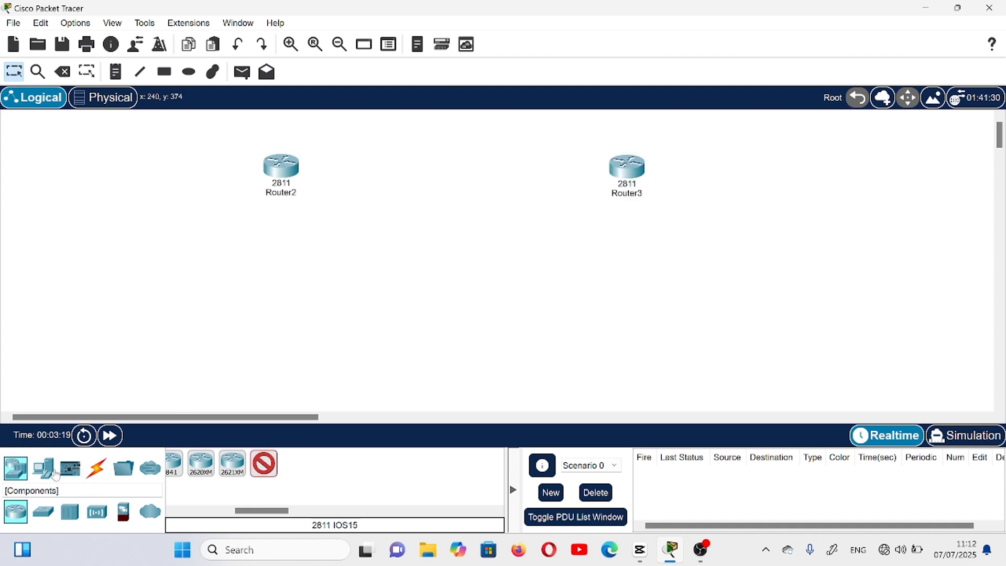
- Add two 2960 switches, one below and outward of each router
click(43, 511)
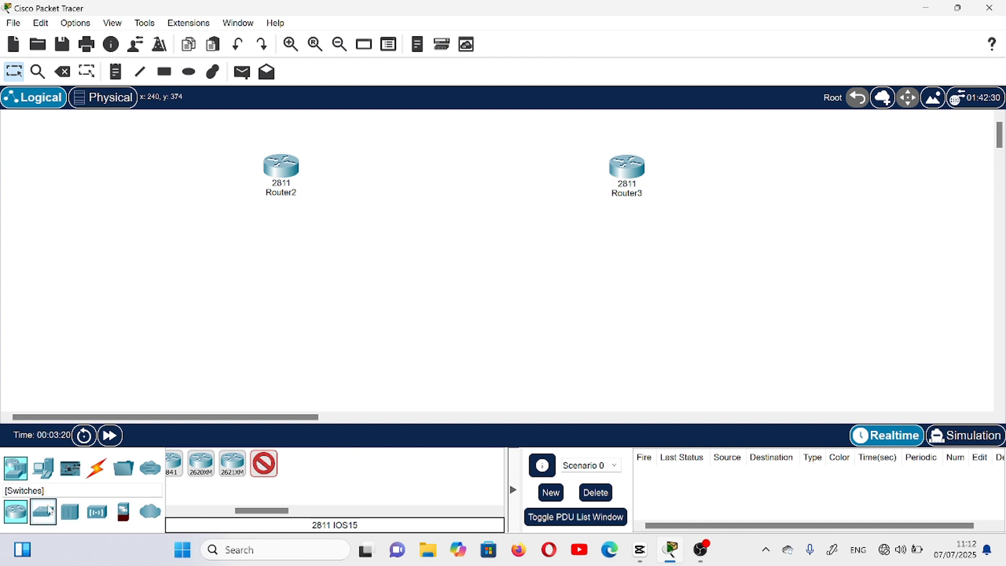
click(179, 466)
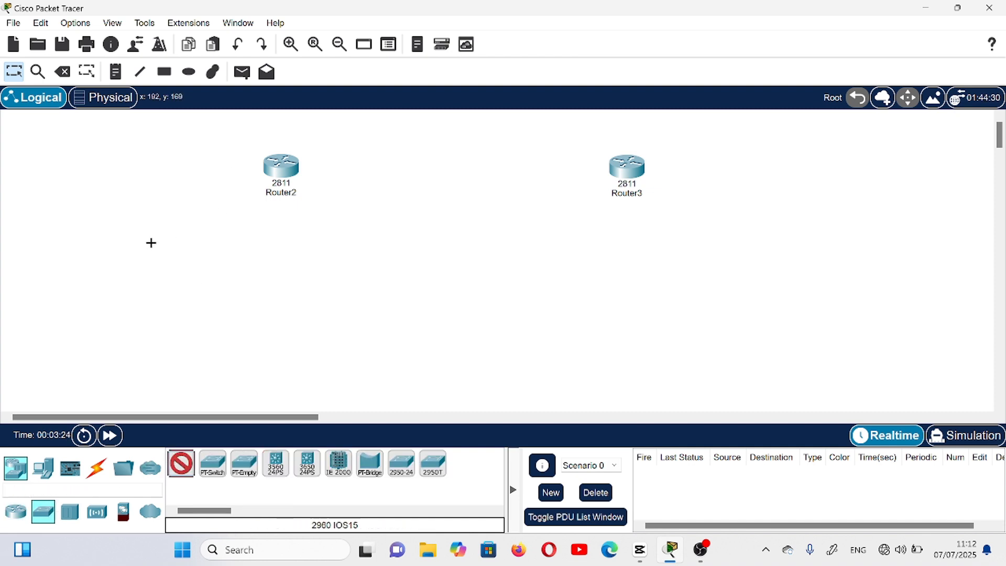
click(151, 242)
click(774, 219)
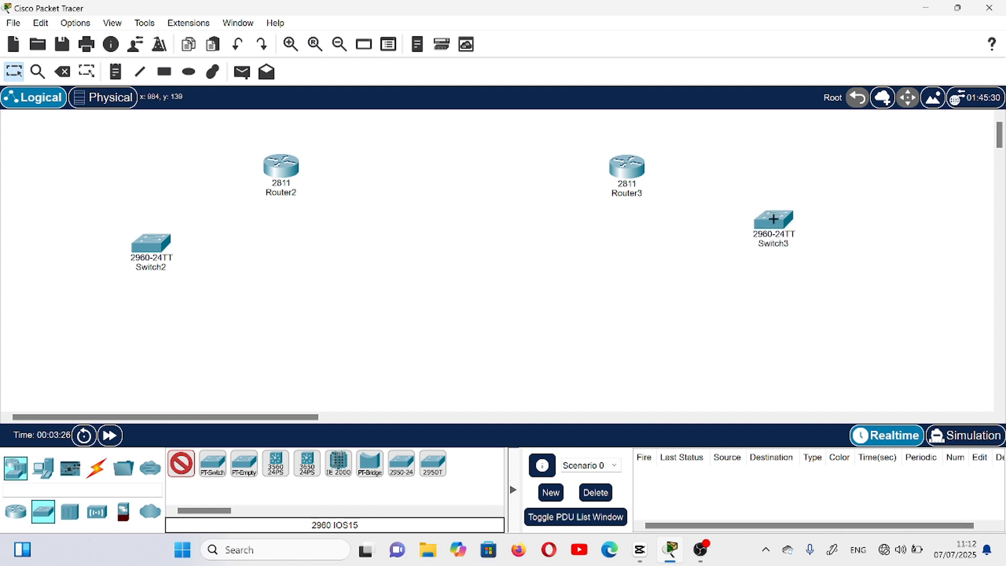
- Place six PCs around and below Switch2 in three groups of two
click(46, 470)
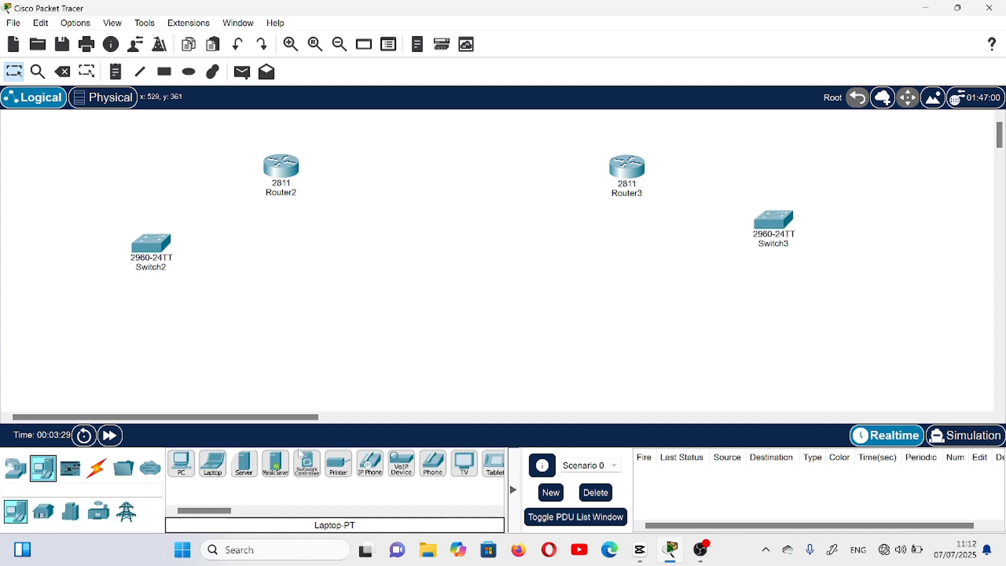
click(190, 467)
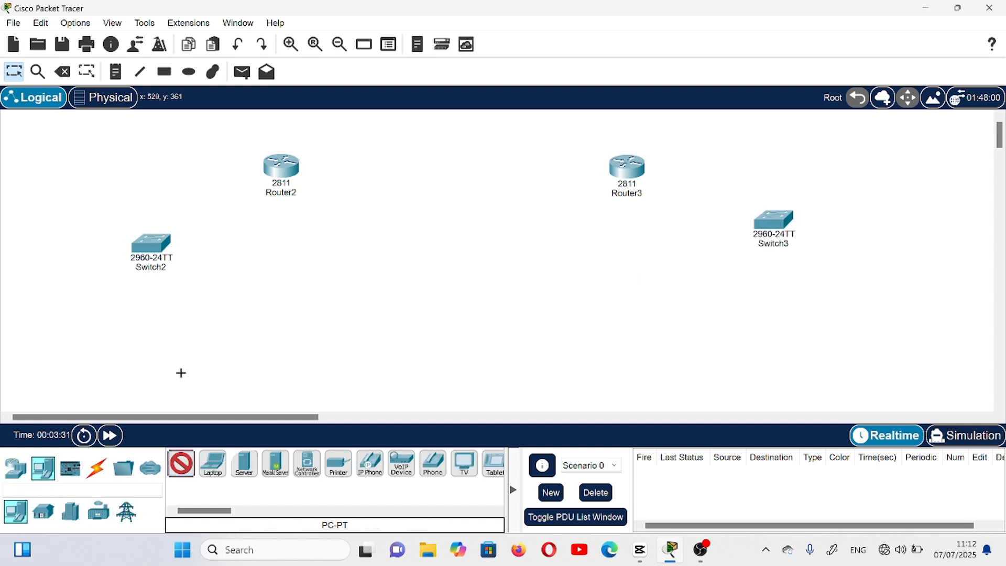
click(62, 286)
click(37, 338)
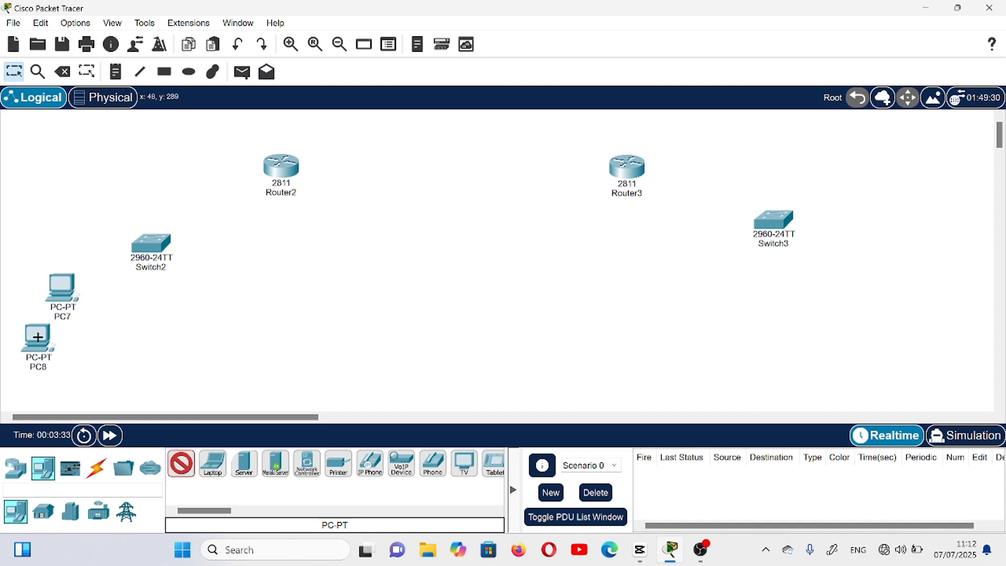
click(156, 312)
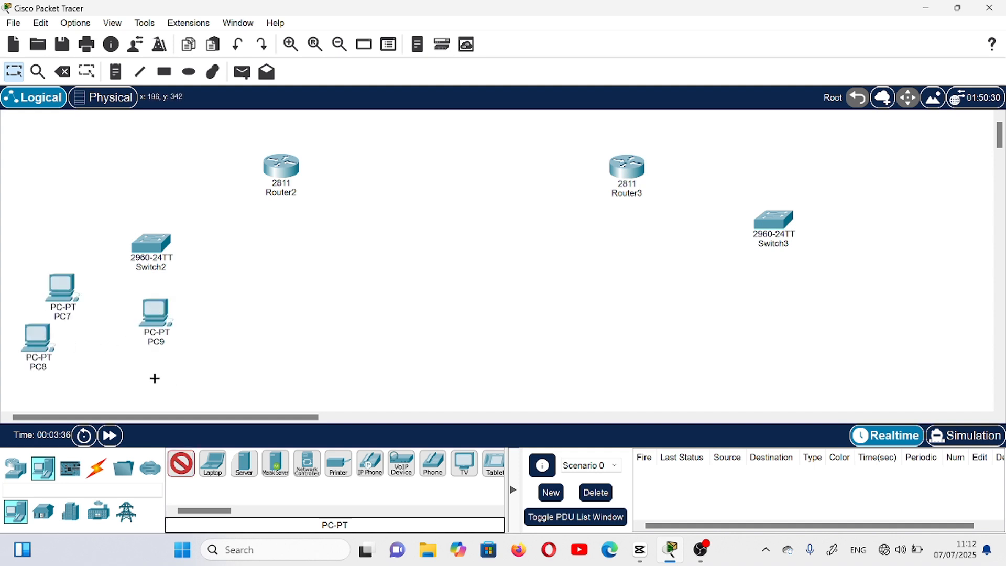
click(155, 379)
click(245, 307)
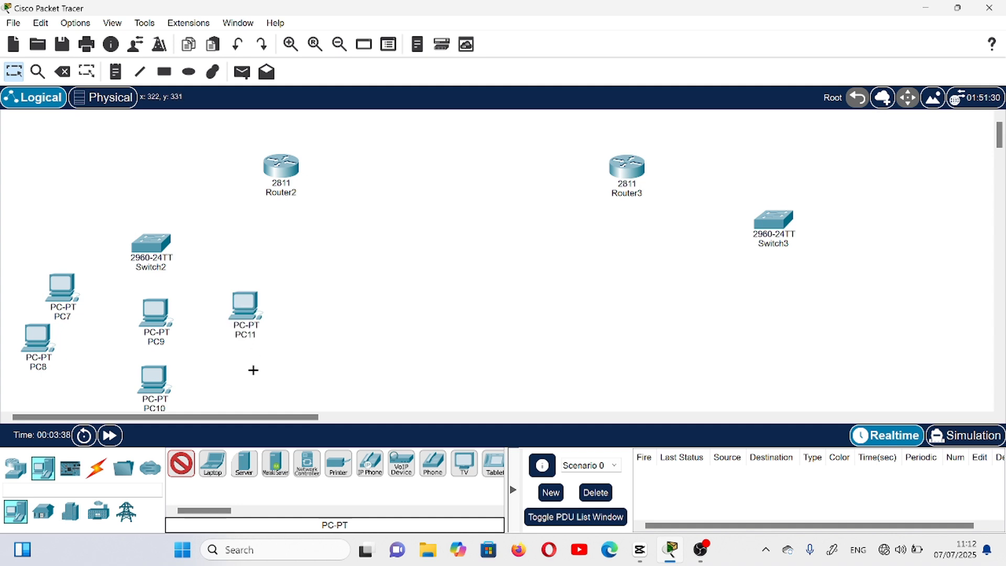
click(252, 371)
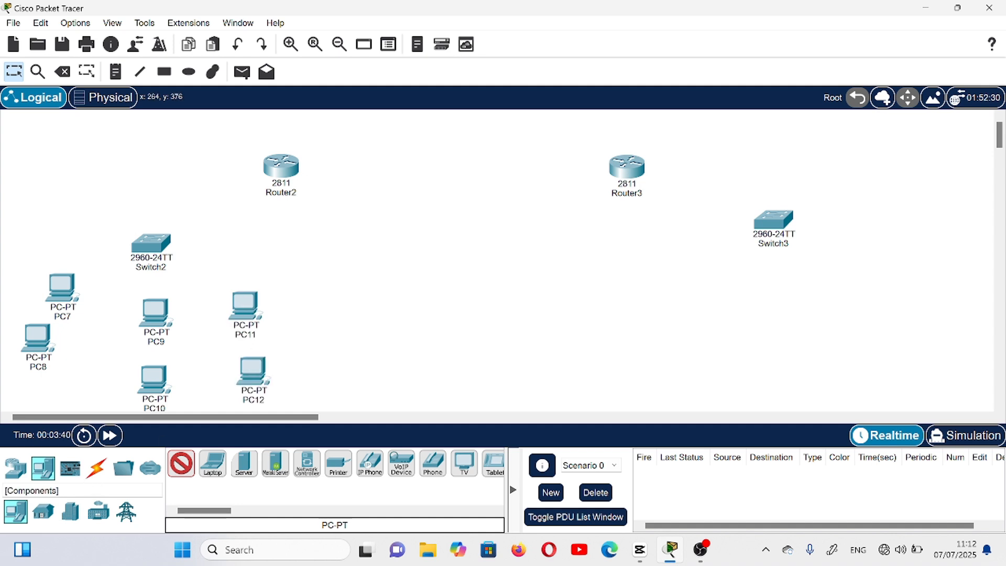
- Place three generic servers around Switch3, two on its outer side and one below it
click(249, 469)
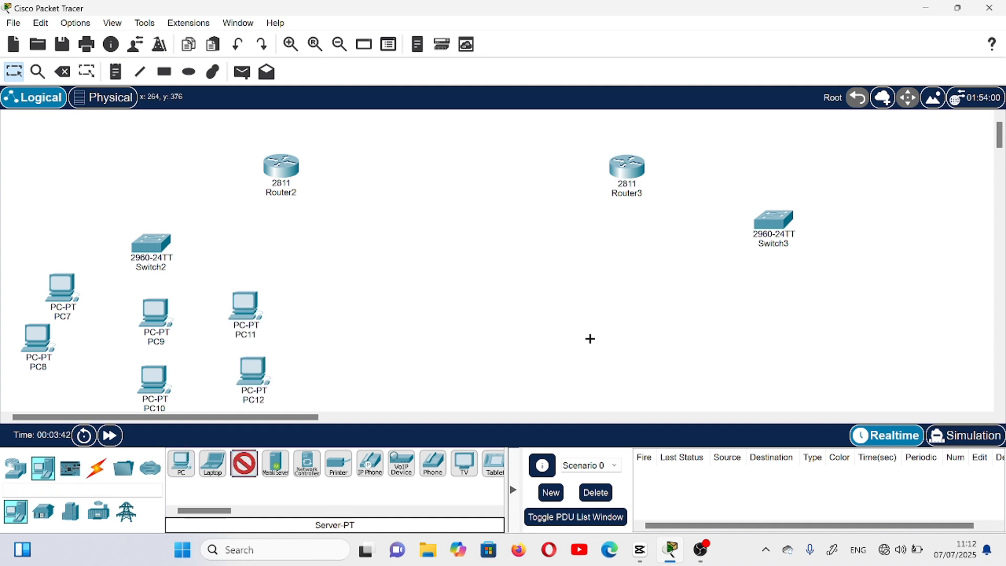
click(920, 207)
click(898, 309)
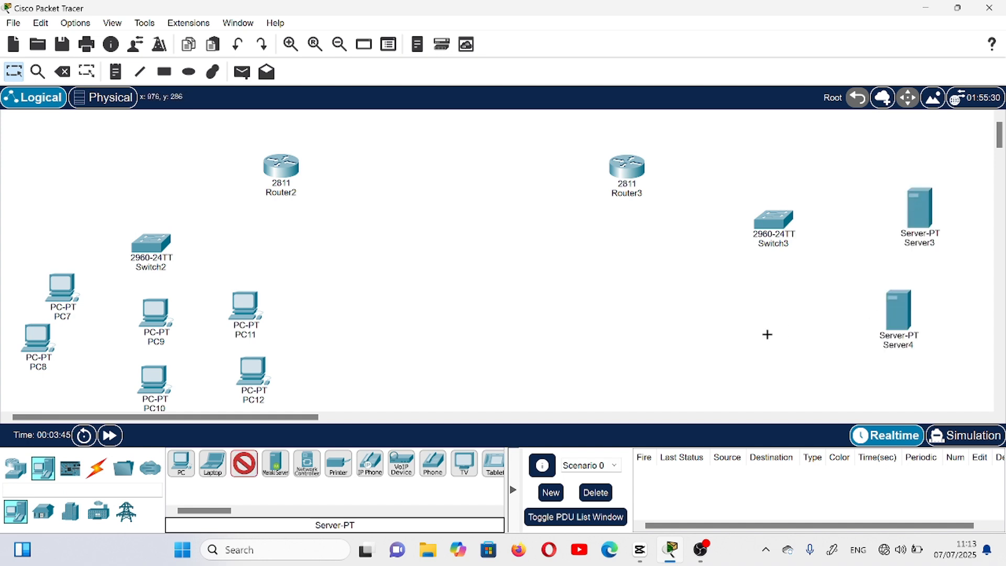
click(768, 334)
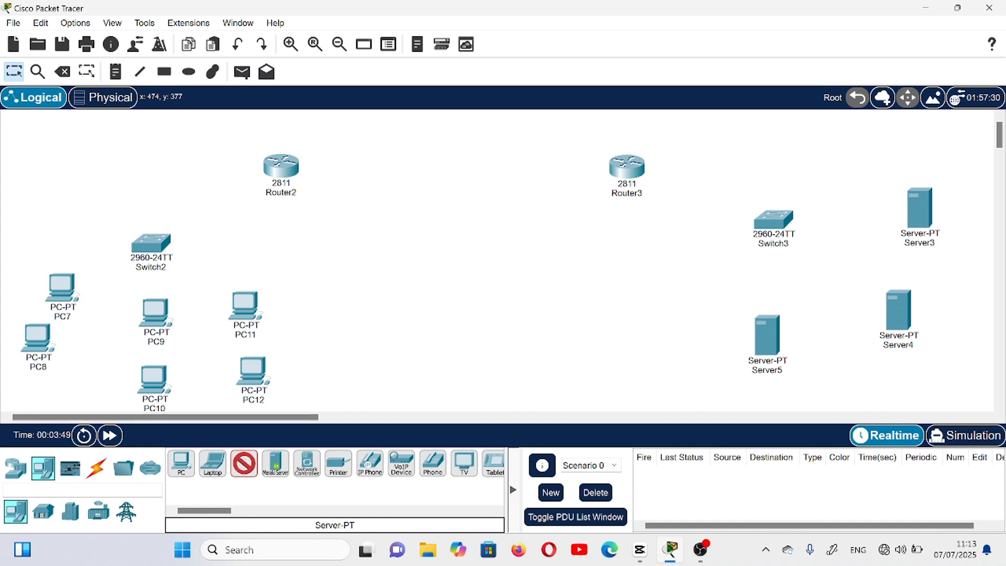
- Connect Router2 to Router3 and to Switch2 using the automatically chosen connection type
click(99, 472)
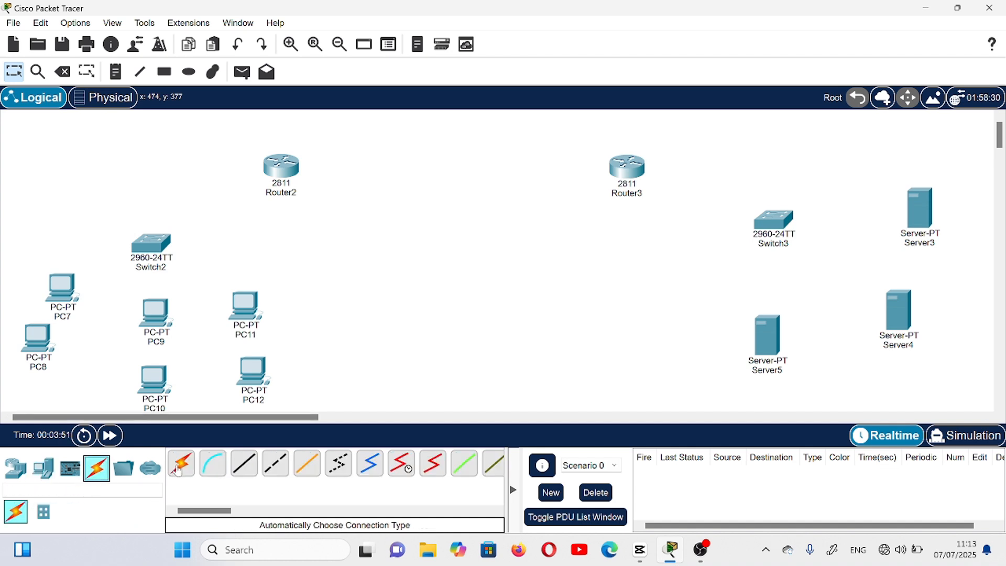
click(182, 467)
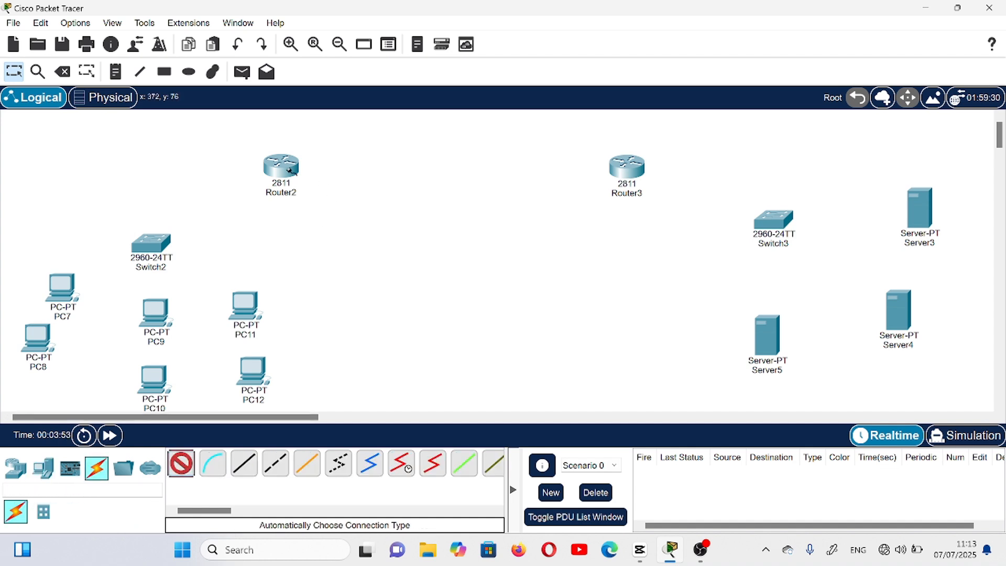
click(279, 170)
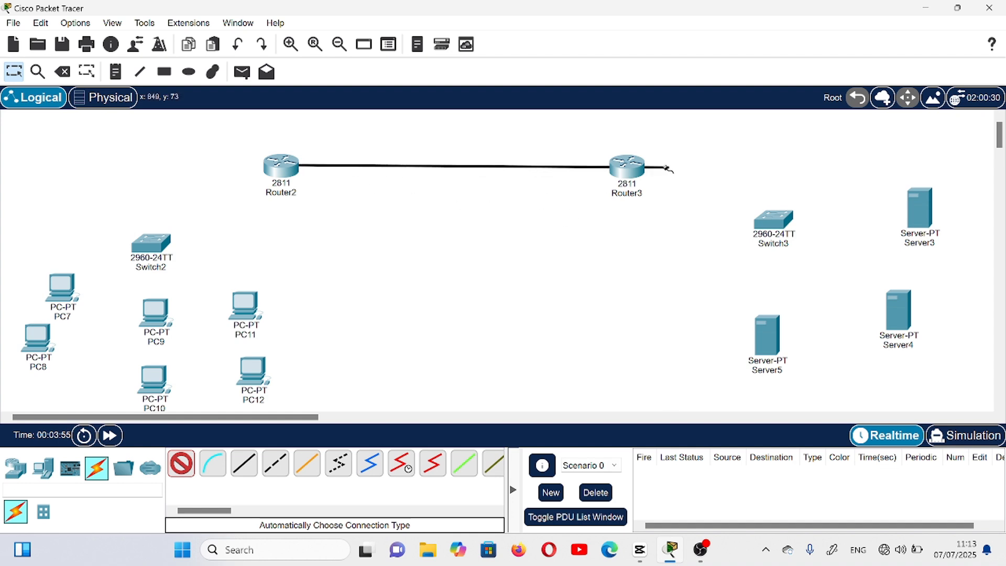
click(639, 170)
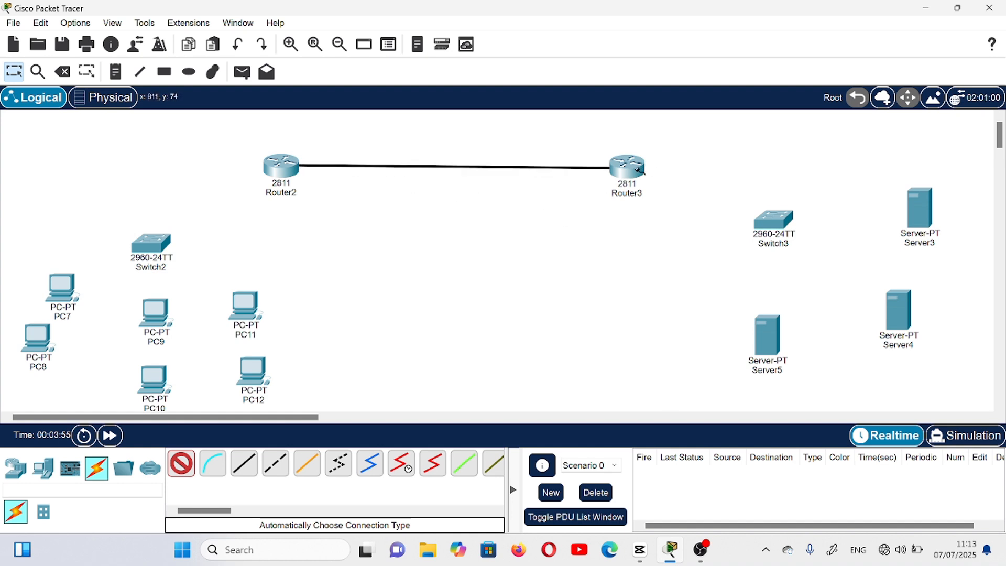
click(271, 171)
click(150, 243)
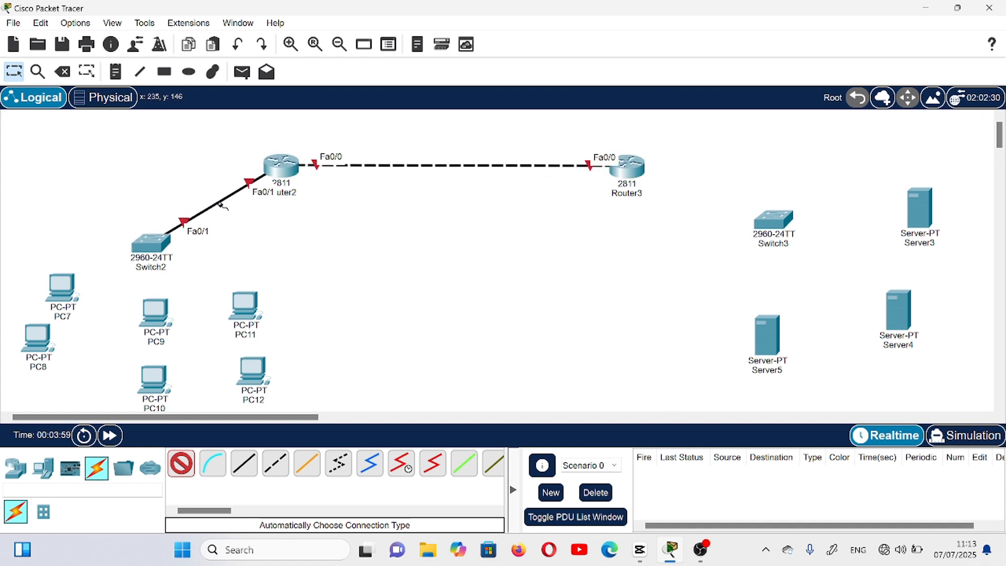
- Connect Switch2 to each of the six PCs, PC7 through PC12, with automatically chosen cables
click(156, 242)
click(62, 285)
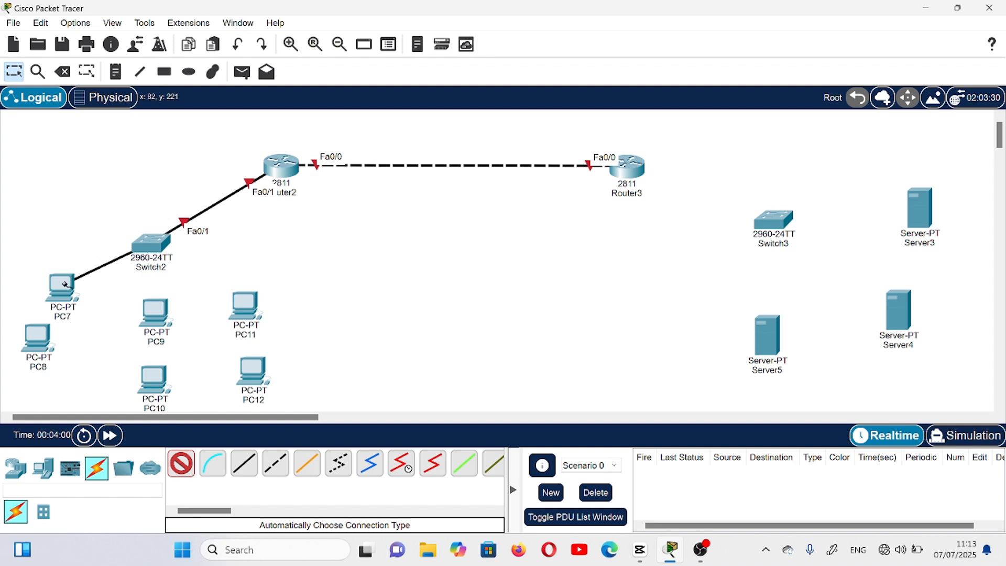
click(153, 246)
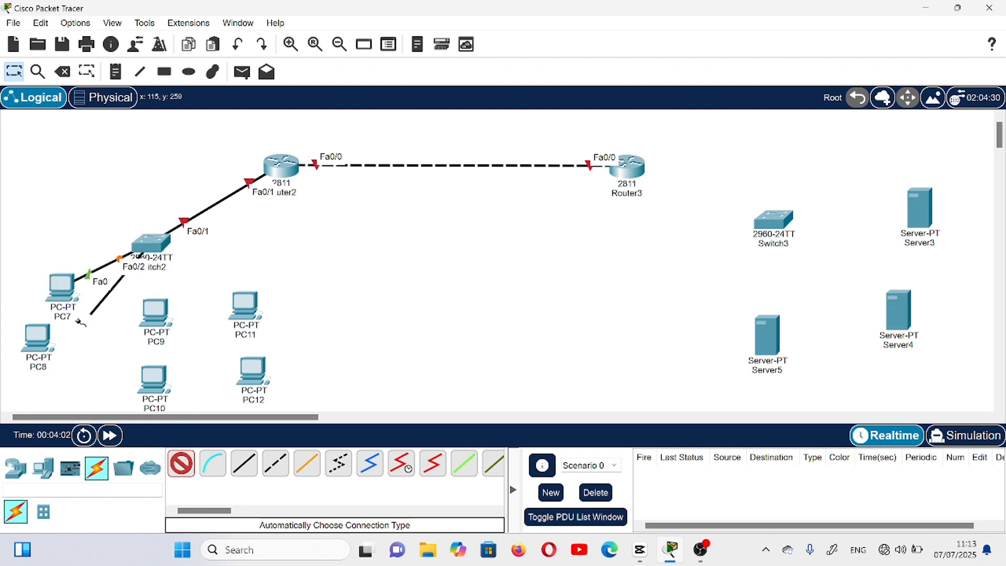
click(42, 338)
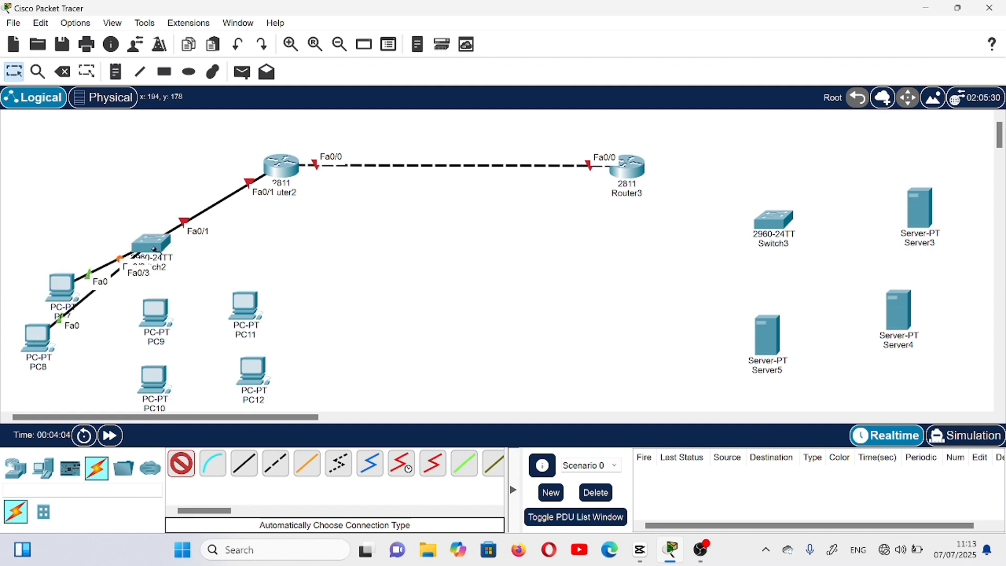
click(156, 244)
click(155, 310)
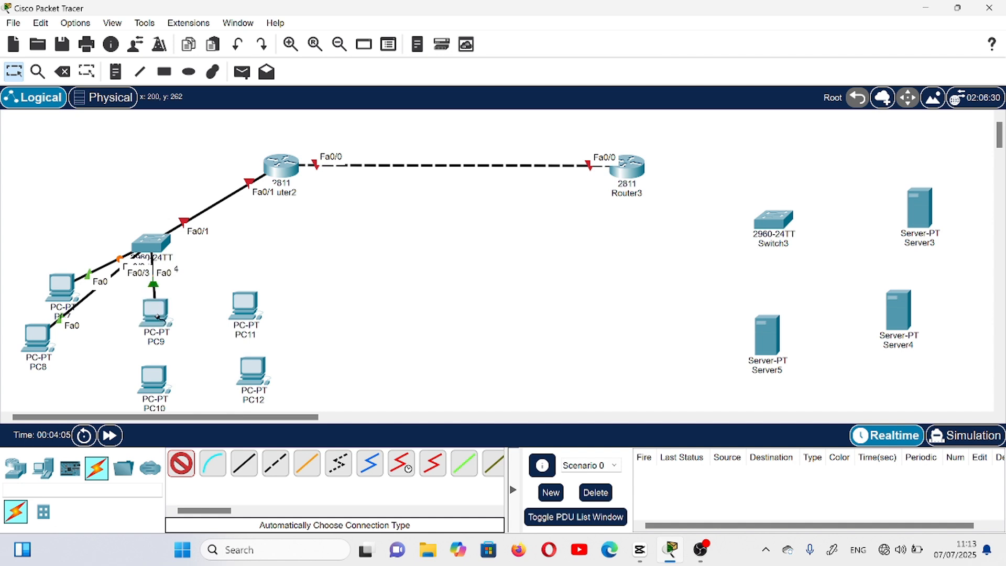
click(157, 251)
click(156, 390)
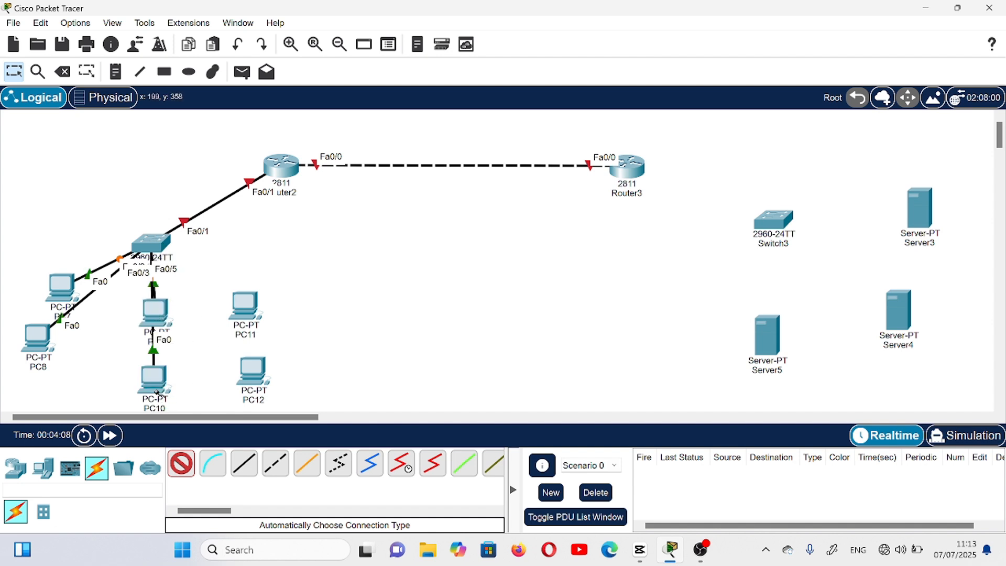
click(165, 241)
click(253, 309)
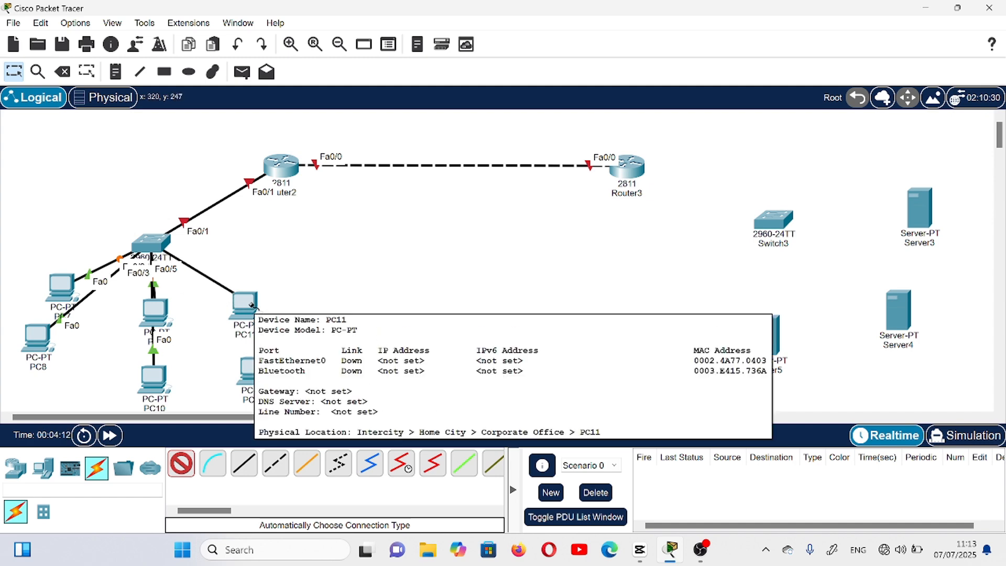
click(148, 244)
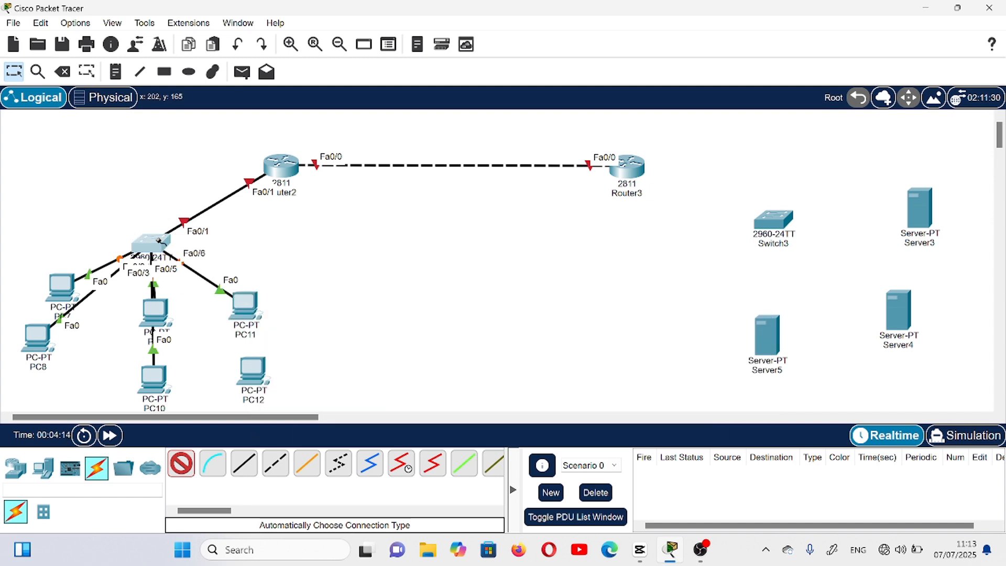
click(257, 379)
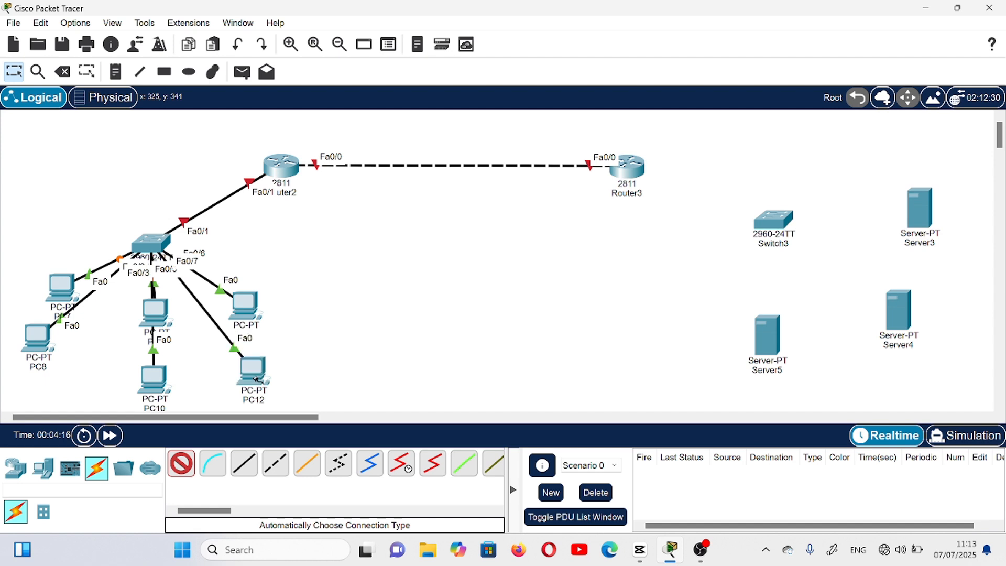
- Connect Router3 to Switch3, and Switch3 to Server3, Server4 and Server5, with automatically chosen cables
click(627, 172)
click(784, 223)
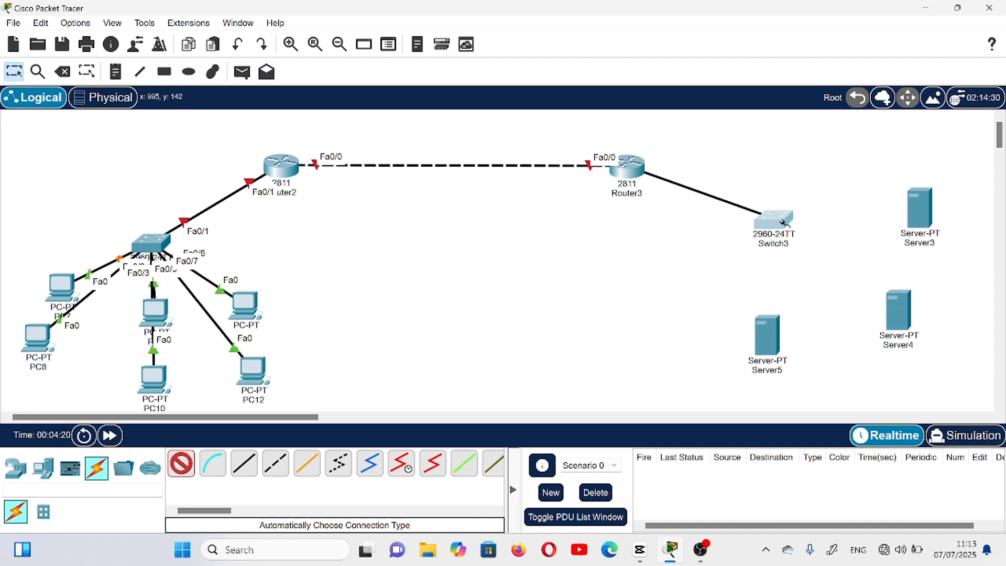
click(785, 223)
click(922, 214)
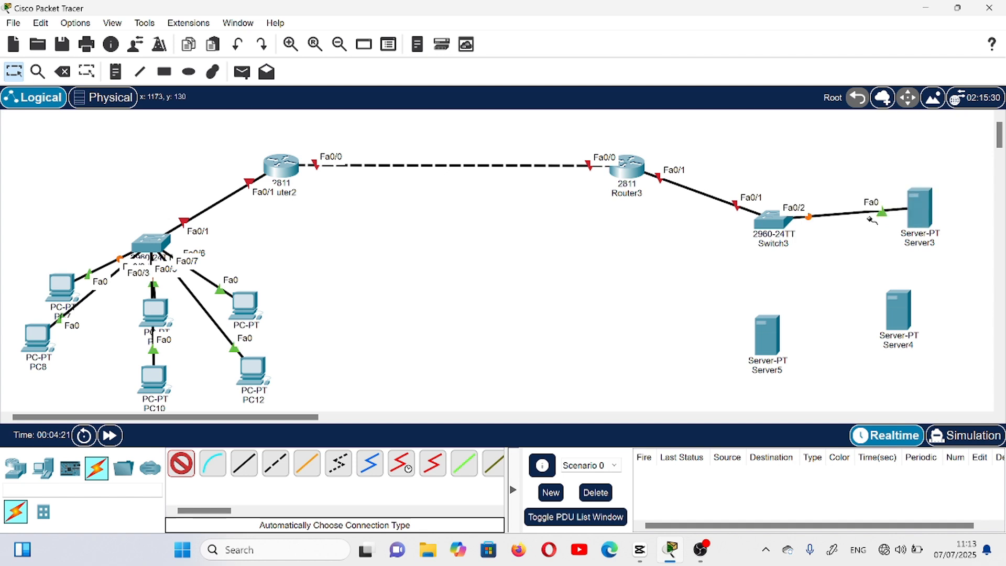
click(786, 227)
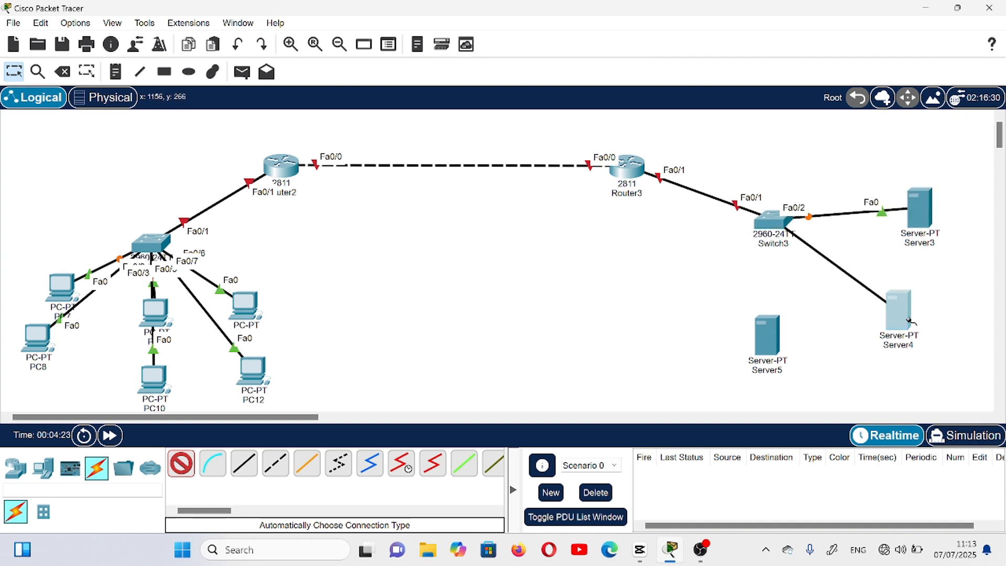
click(897, 310)
click(769, 227)
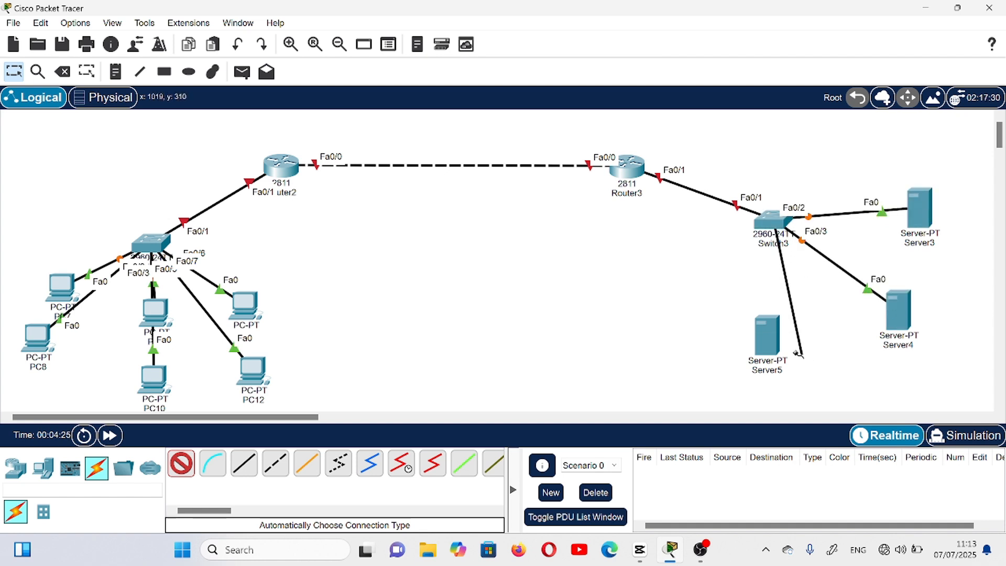
click(767, 335)
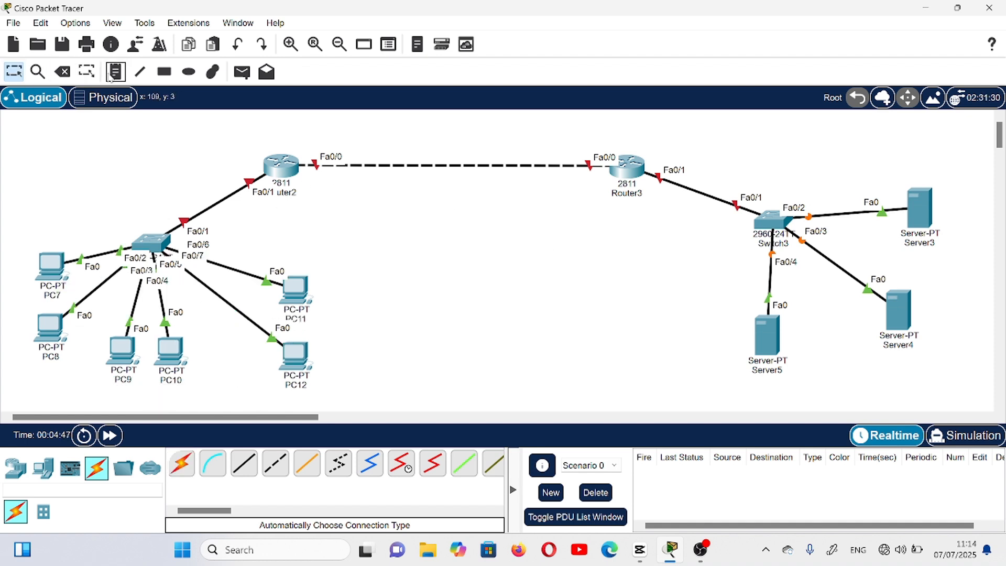
- Place a note reading 10.10.10.1/24 above the link beside Router2's Fa0/0 port
click(111, 75)
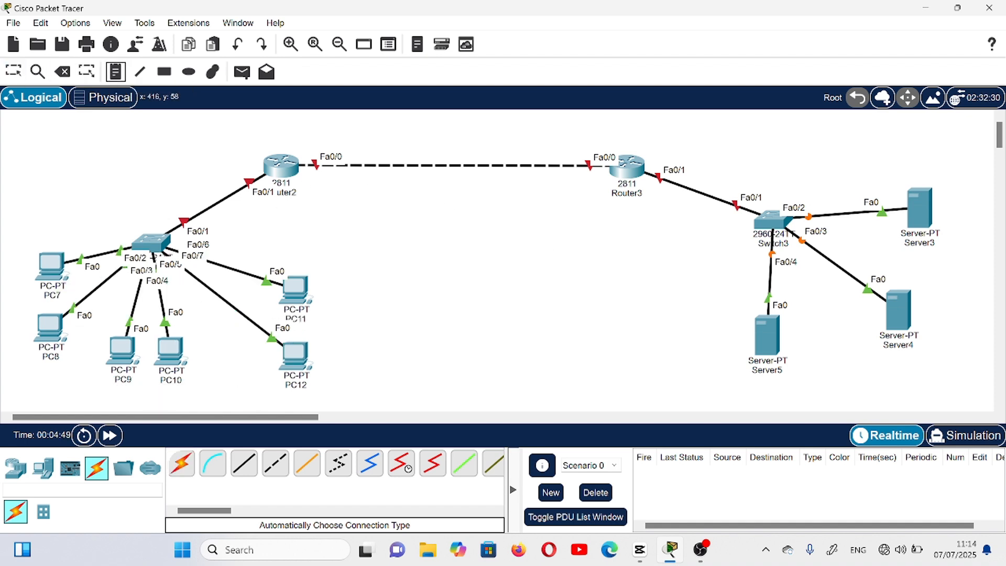
click(322, 149)
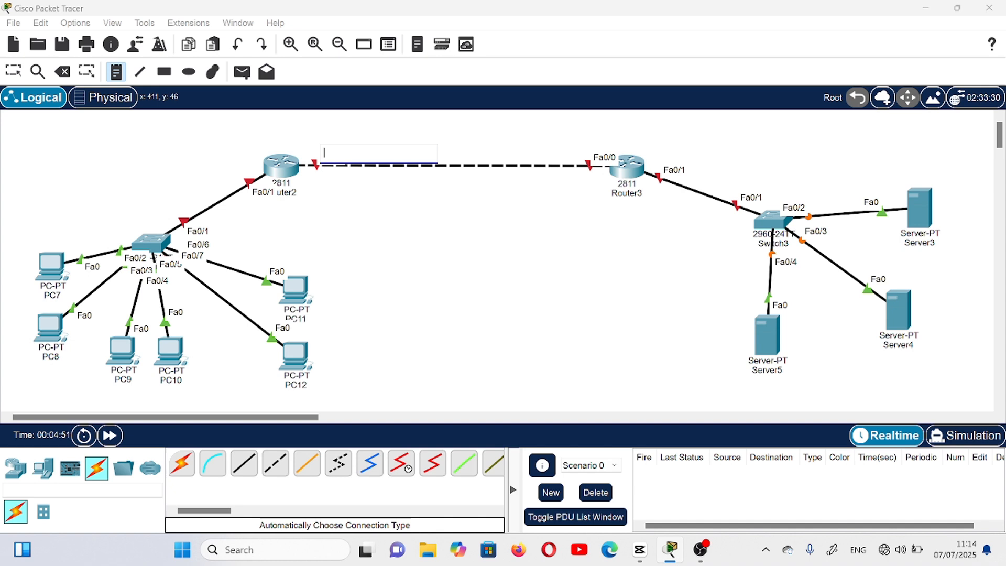
text(10.)
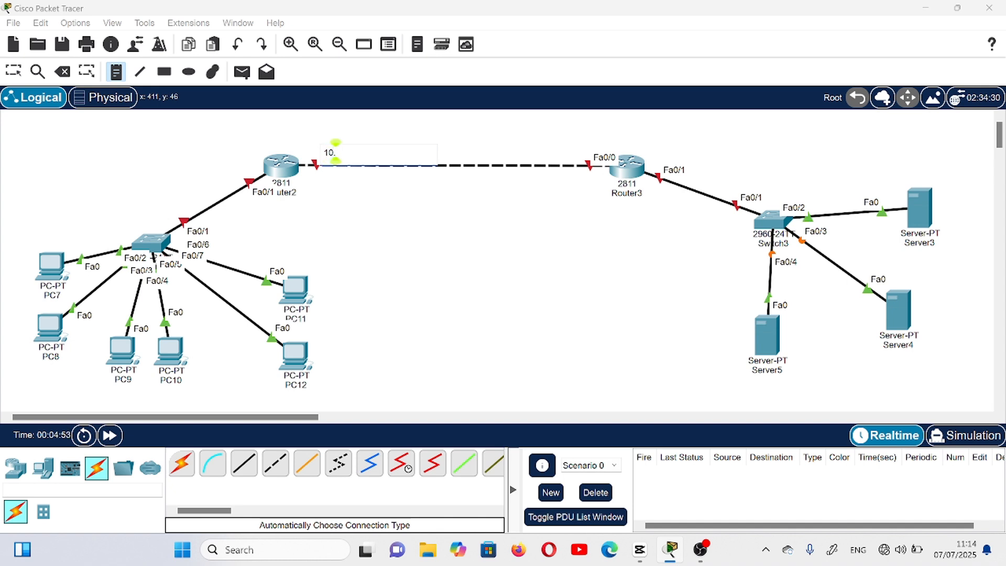
text(10.10.1/24)
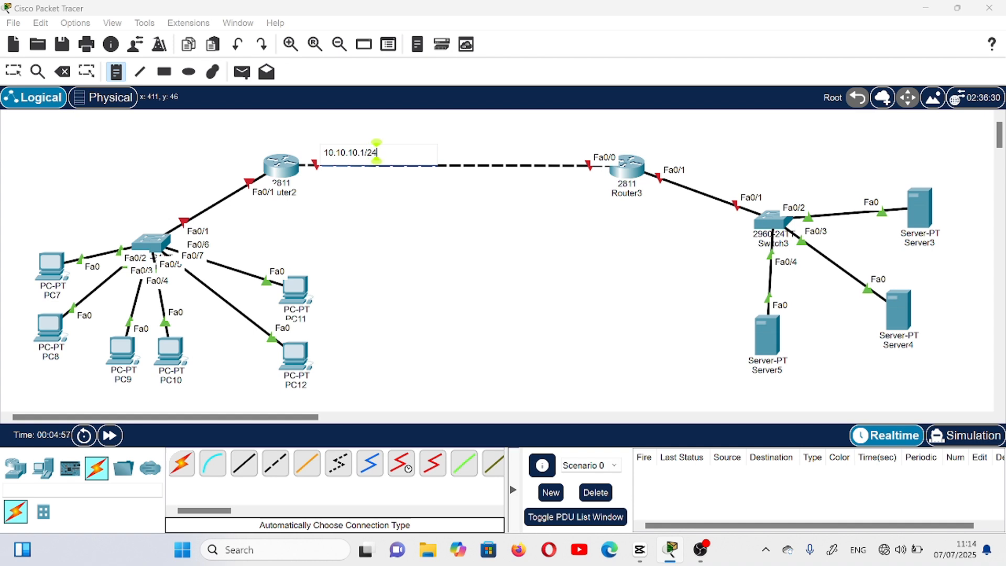
- Place a note reading 10.10.10.2/24 above the link beside Router3's Fa0/0 port
click(574, 147)
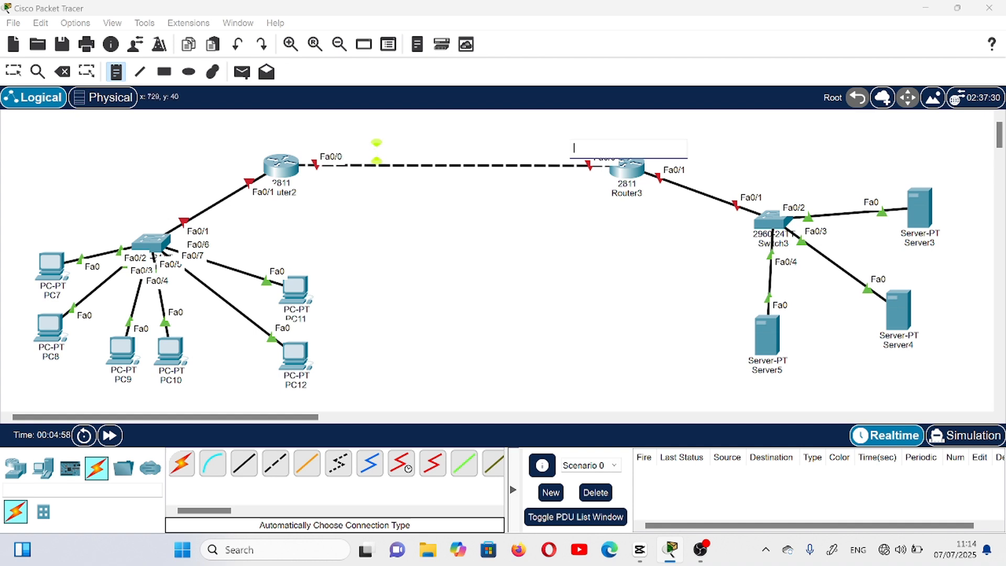
text(10.10.)
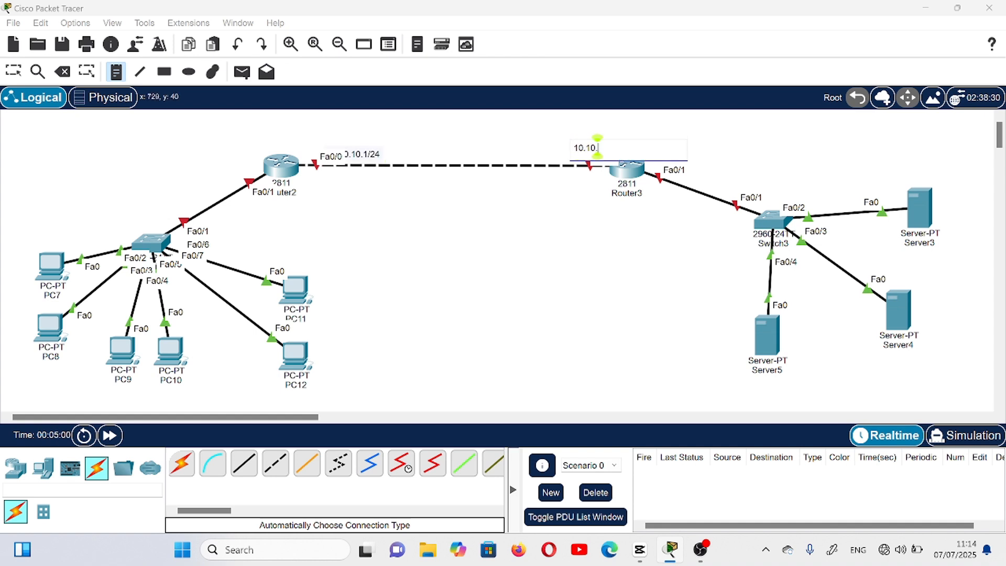
text(10.2/)
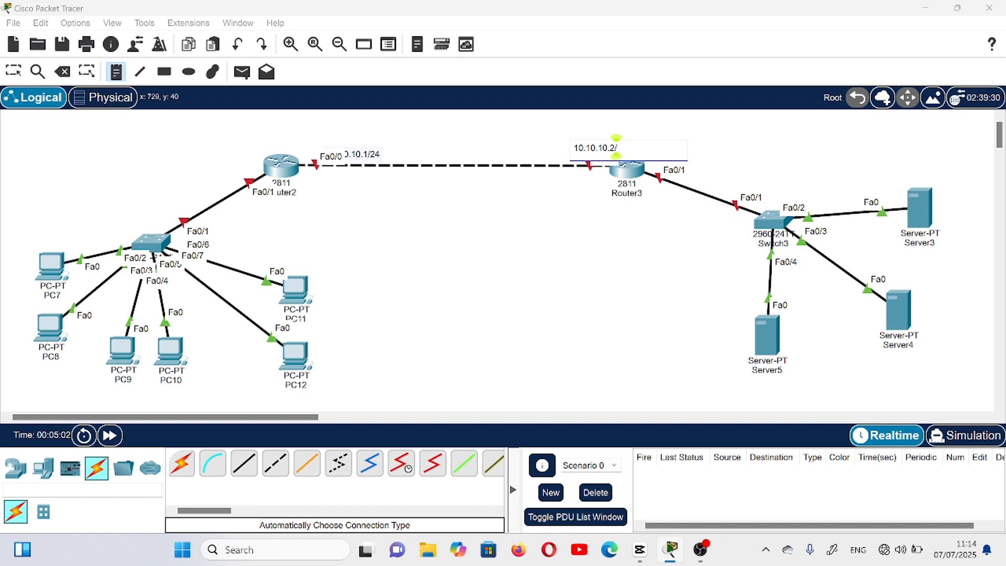
text(24)
- Place a note reading 192.168.10.24 between Server5 and Server4, then leave note placement
click(820, 349)
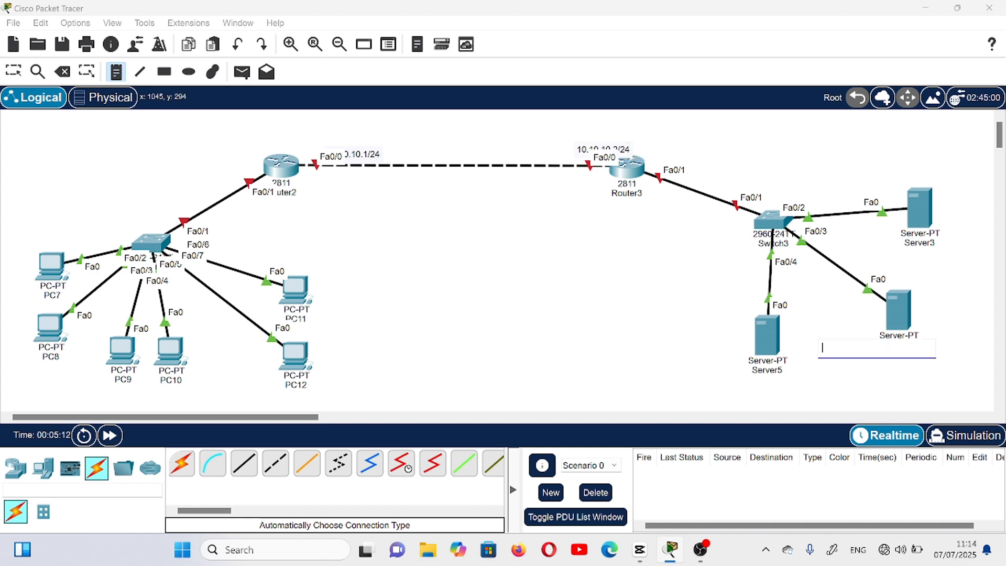
text(192.1)
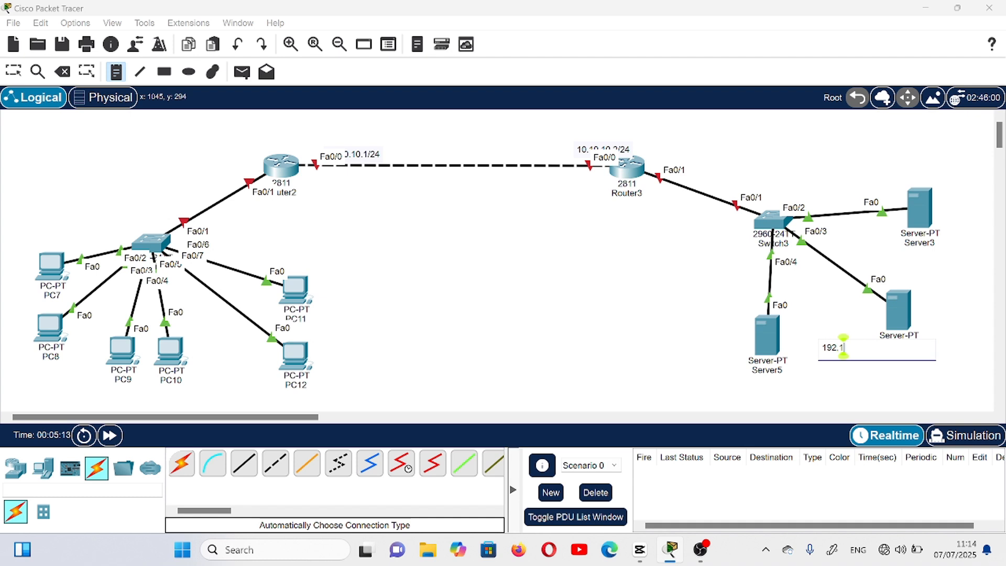
text(68.1)
text(0.24)
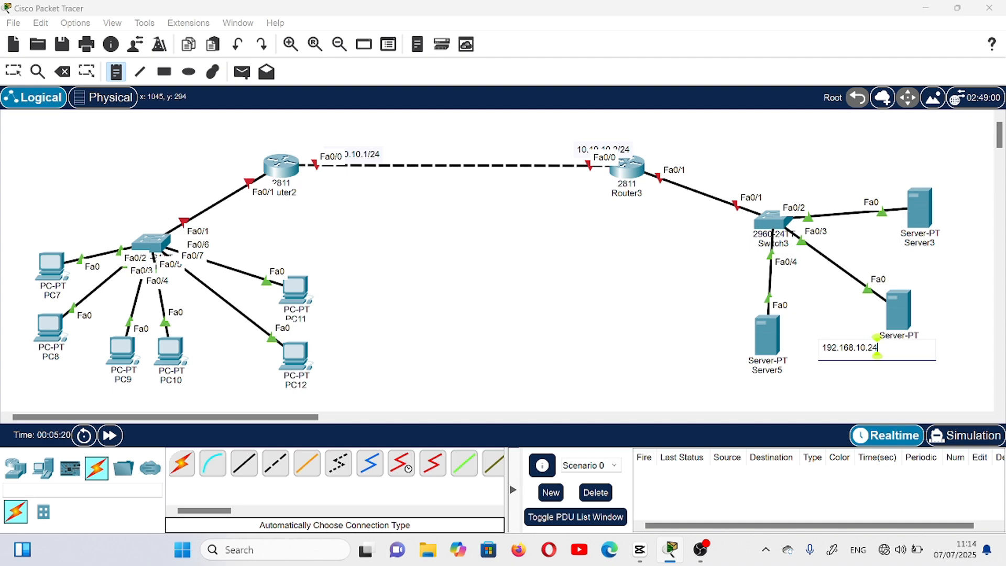
key(Escape)
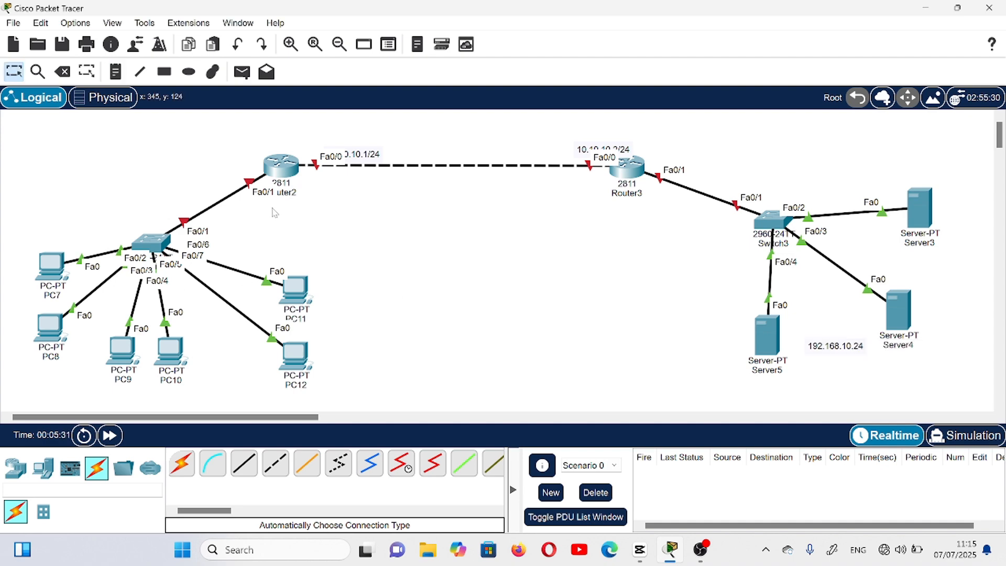
- Draw unfilled black-outlined rectangles around the PC pairs PC7 and PC8, PC9 and PC10, and PC11 and PC12
click(163, 73)
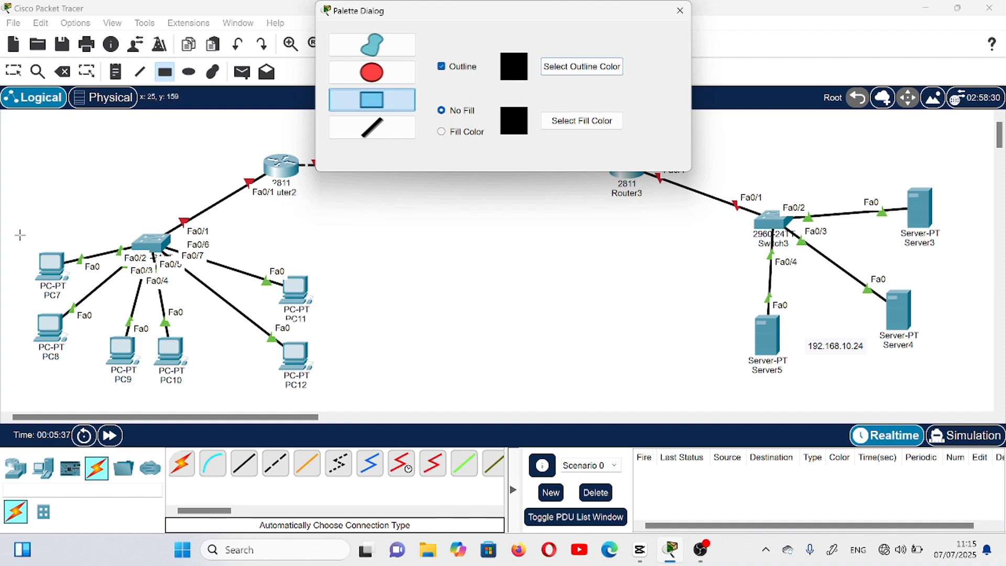
drag(20, 236, 215, 390)
key(Delete)
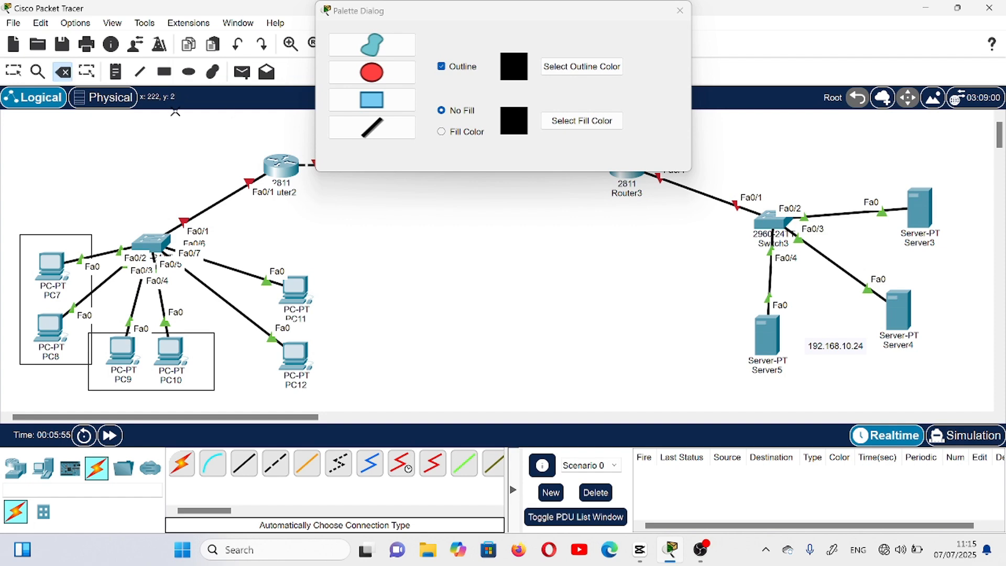
click(164, 71)
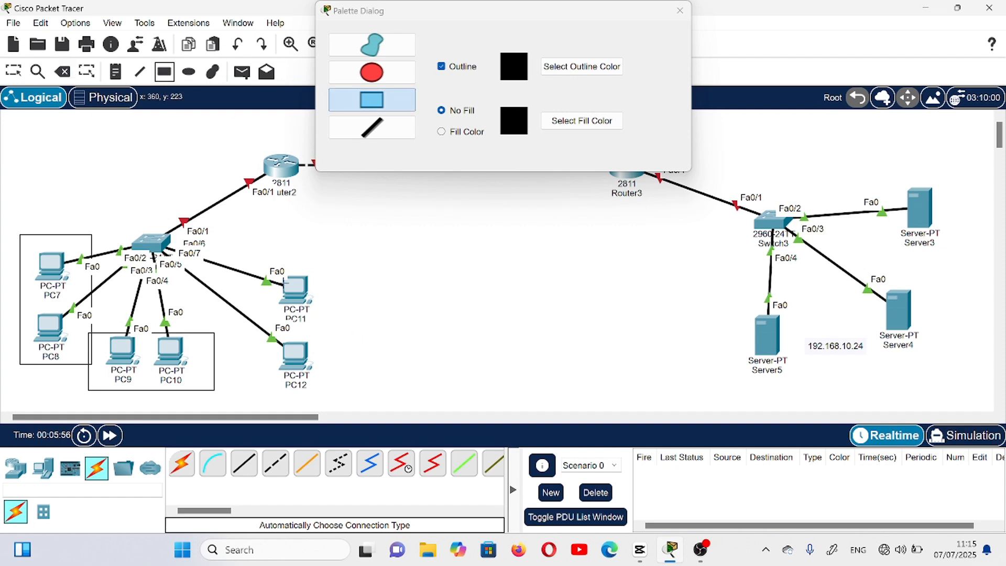
mouse_move(235, 252)
mouse_down()
mouse_move(301, 262)
mouse_move(328, 294)
mouse_move(366, 354)
mouse_move(377, 402)
mouse_move(345, 392)
mouse_up()
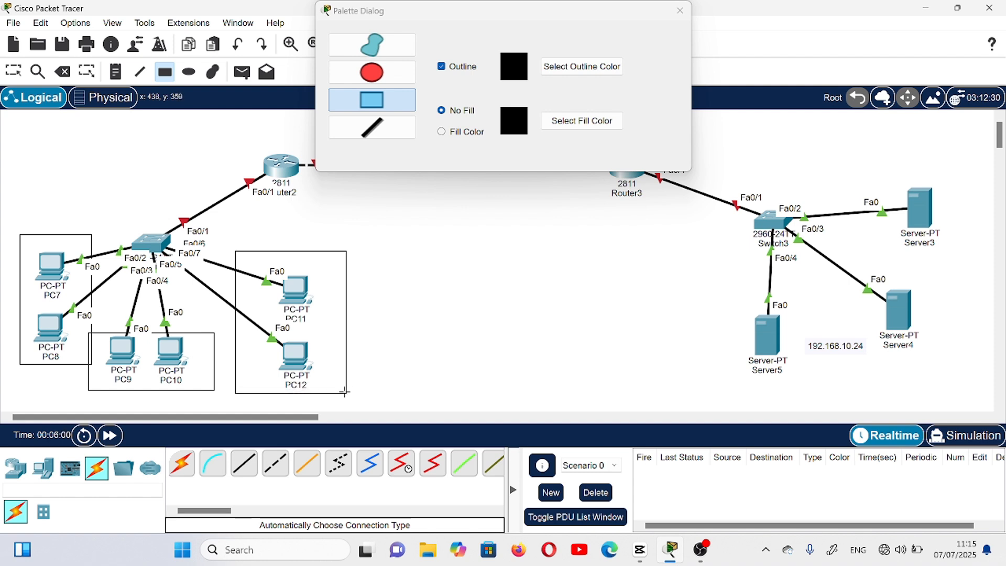
click(680, 11)
- Start a note in the empty area beside the PC11 and PC12 box with the lines "vlan 10" and "182.168.10.0.24"
key(n)
click(415, 271)
text(vl)
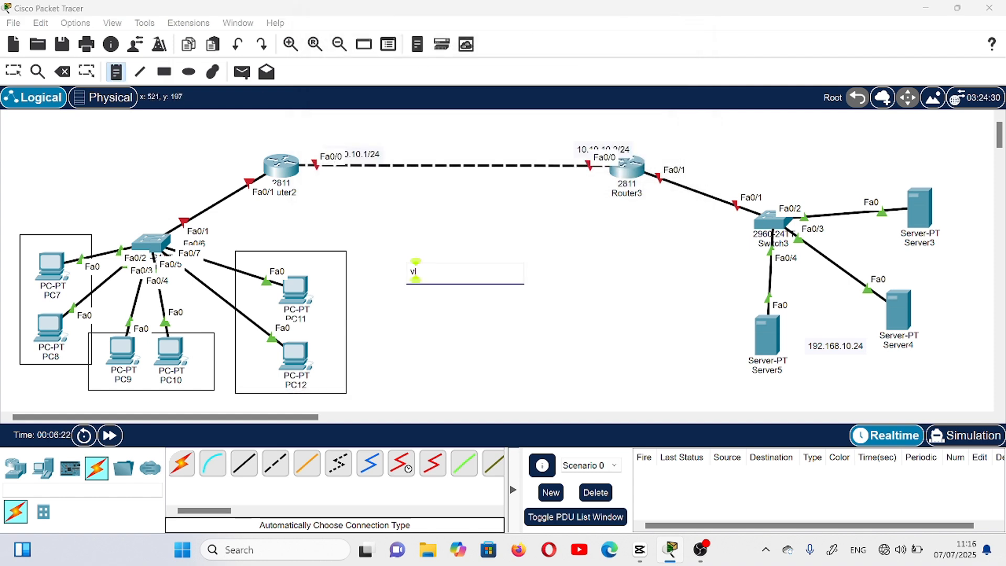
text(an 10)
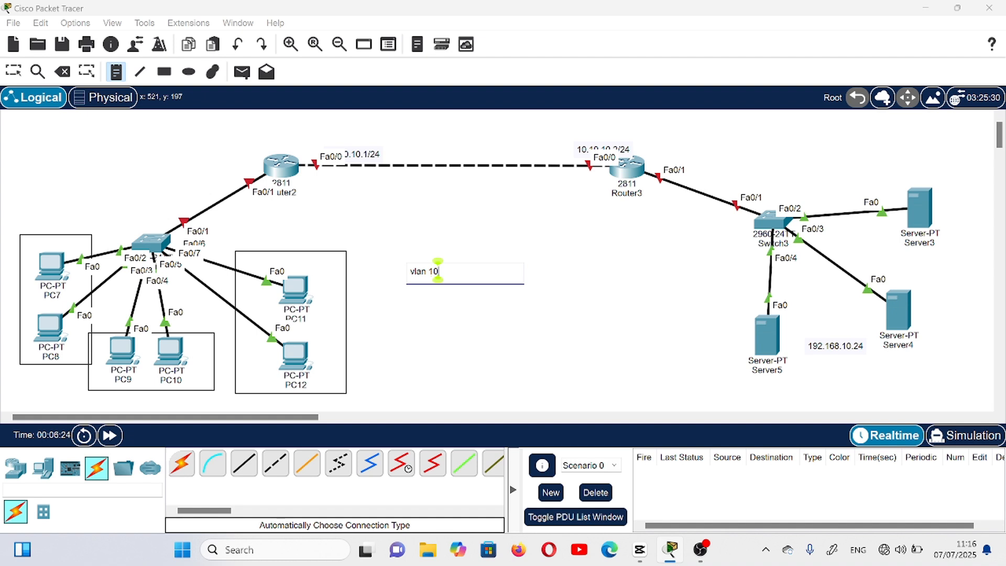
key(Return)
text(182.)
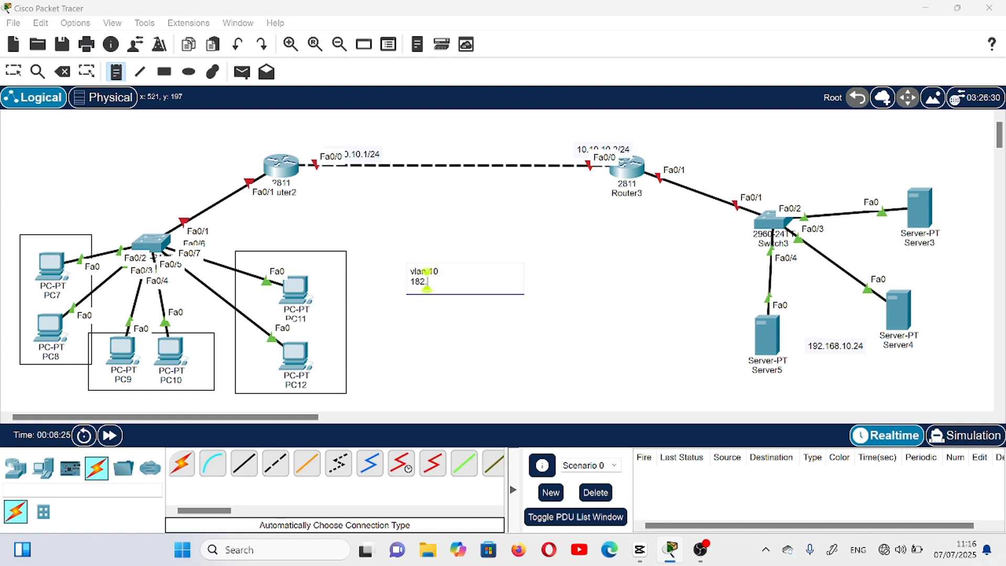
text(168.10)
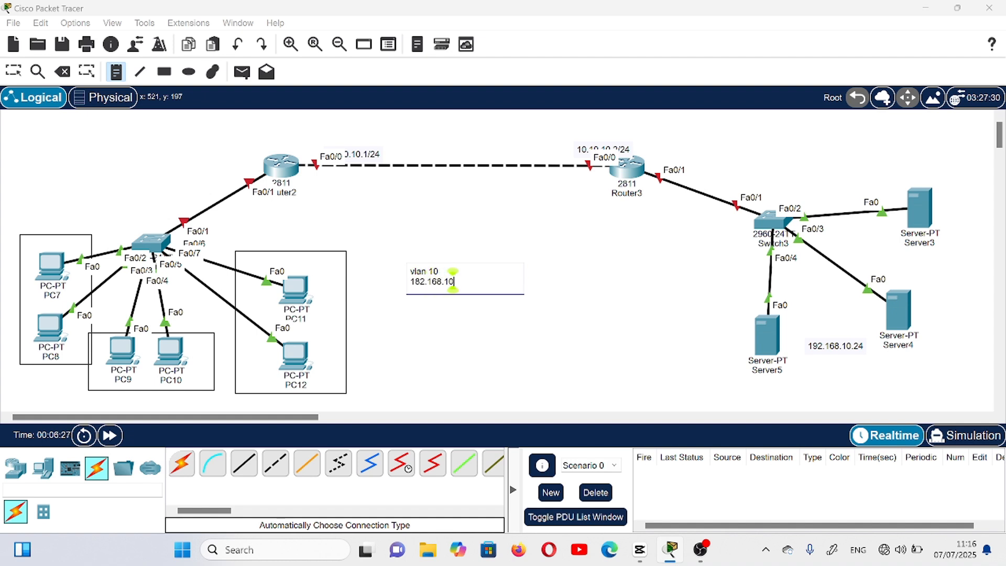
text(.0.24)
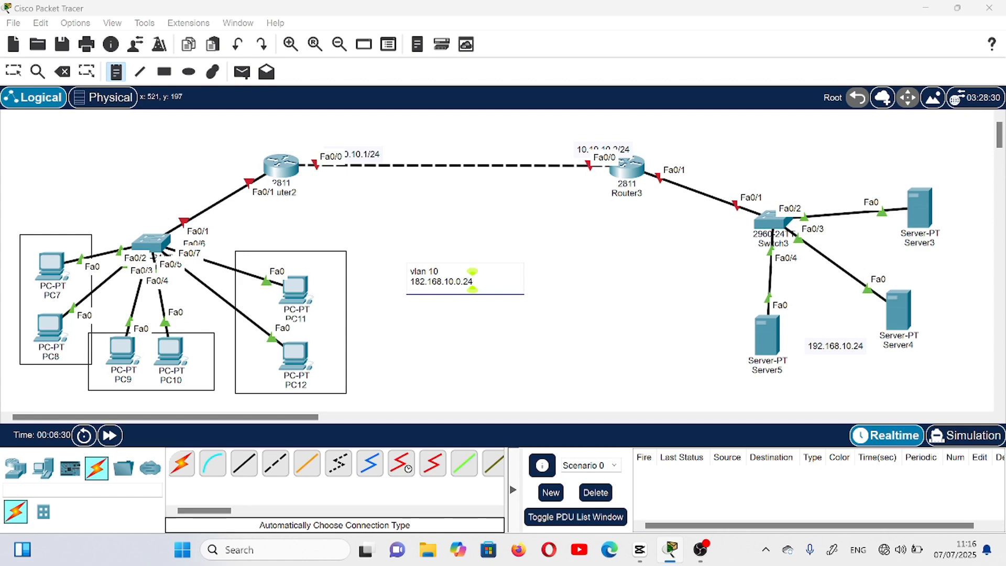
key(Return)
- Add the lines "vlan 20" and "192.168.20.0/24" to the VLAN note
text(vlan 20)
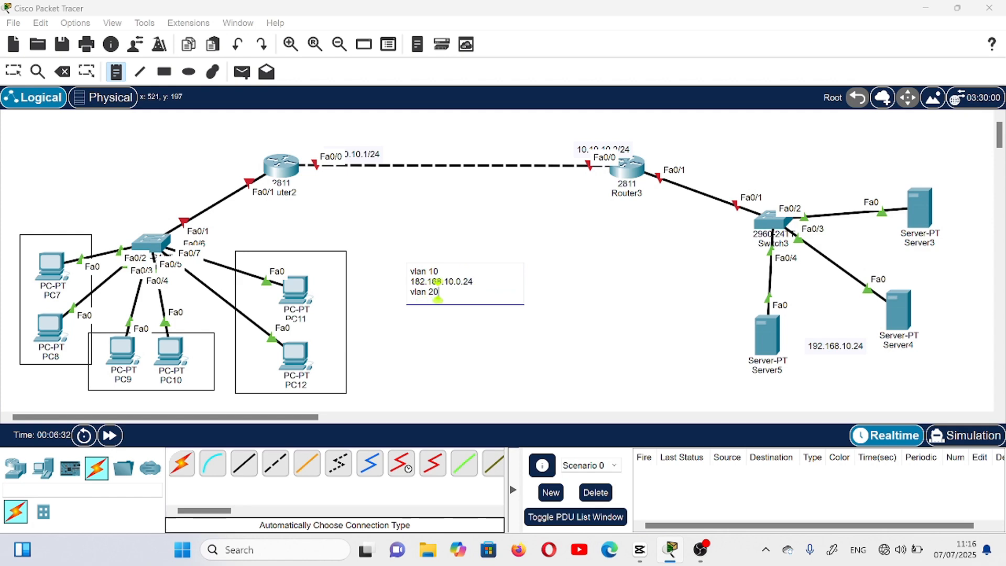
key(Return)
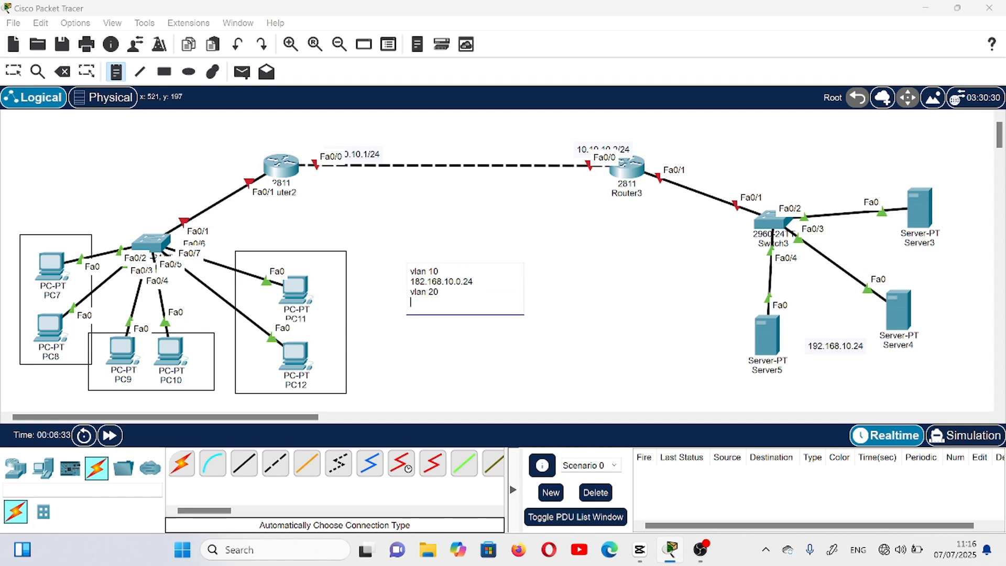
text(192.168.20.0)
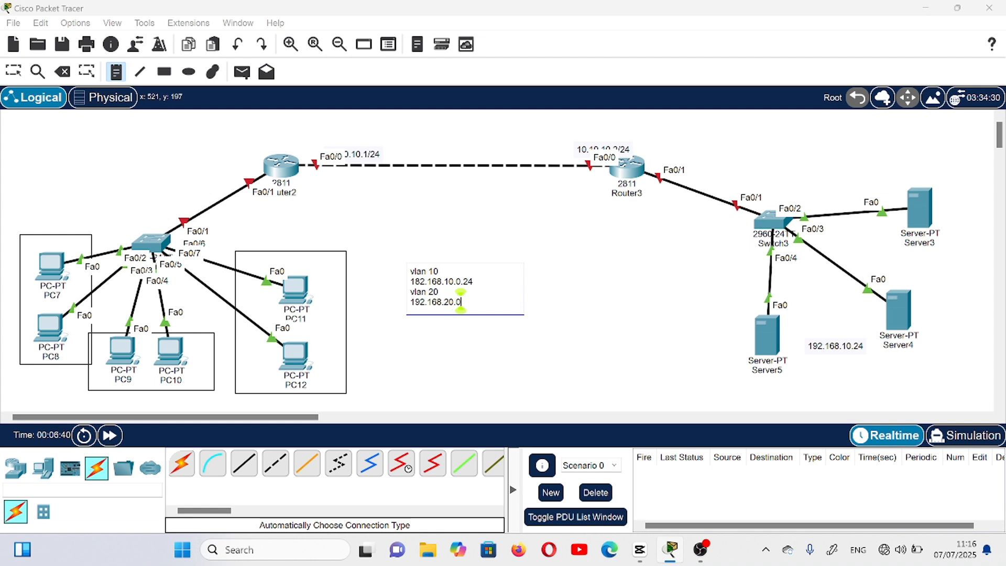
text(/24)
key(Return)
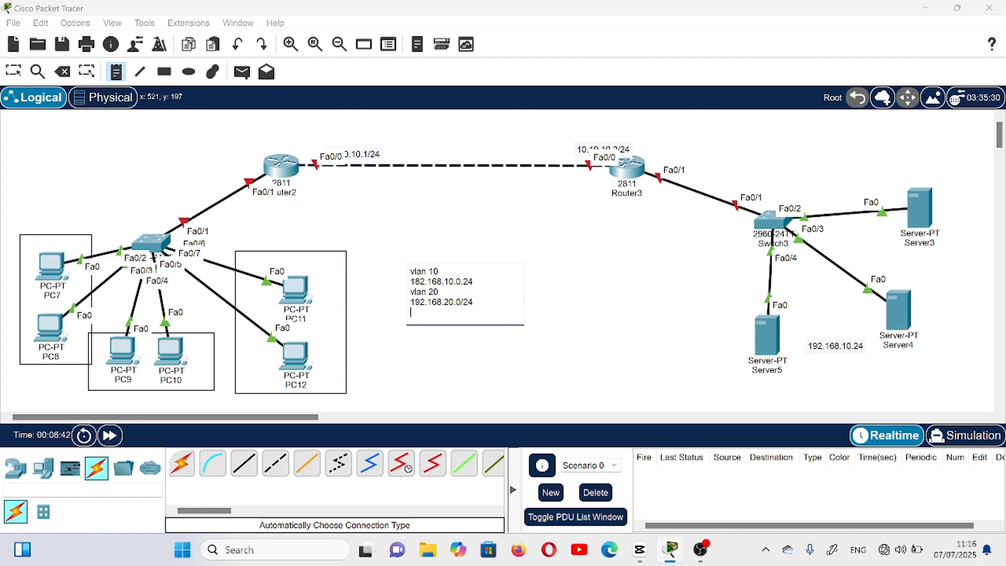
- Add the lines "vlan 30" and "192.168.30.0/24" to the VLAN note
text(vlan 30)
key(Return)
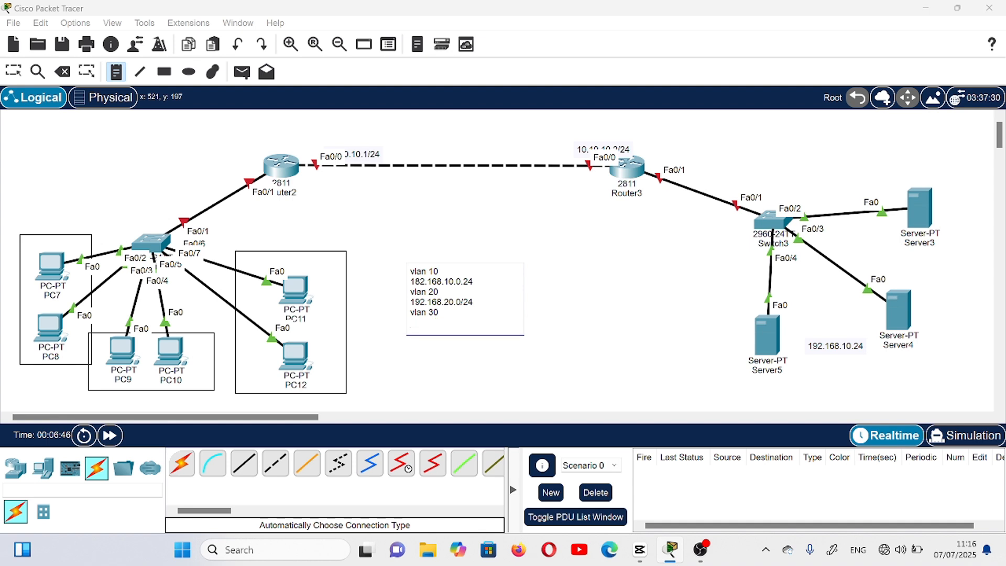
text(192.168.30.0/)
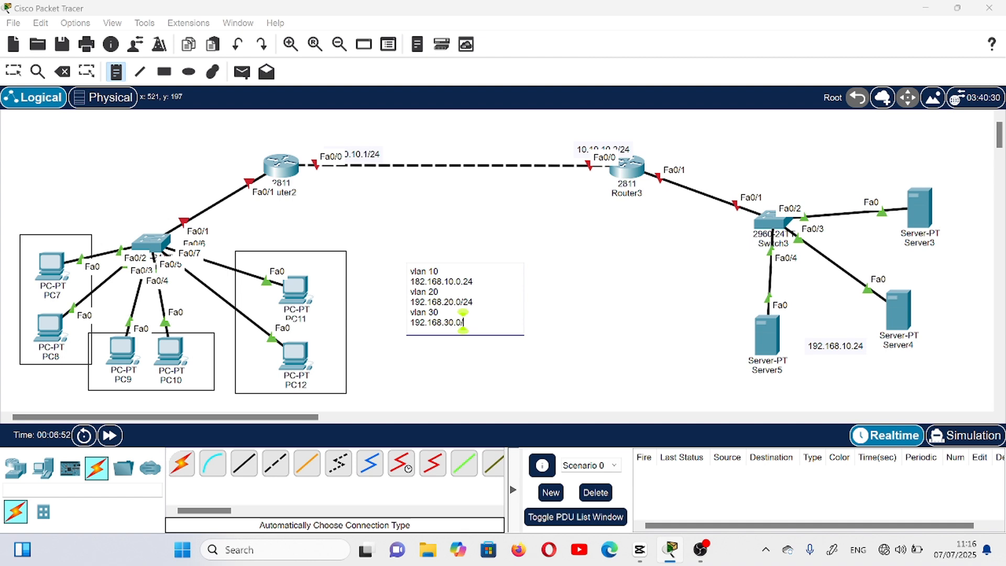
text(24)
- Move the VLAN note slightly down and closer to the PC11 and PC12 box, then deselect it
click(21, 76)
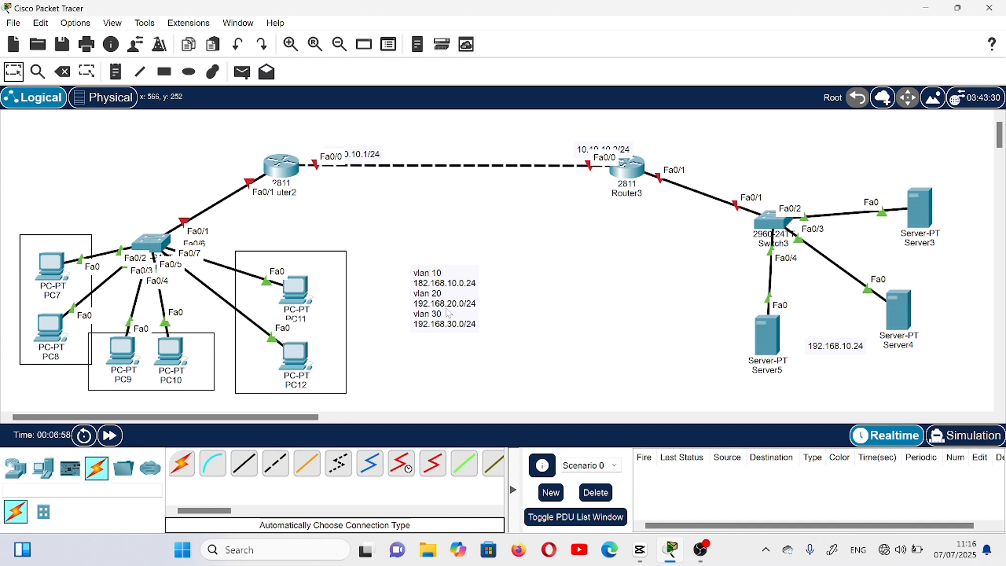
drag(448, 313, 425, 353)
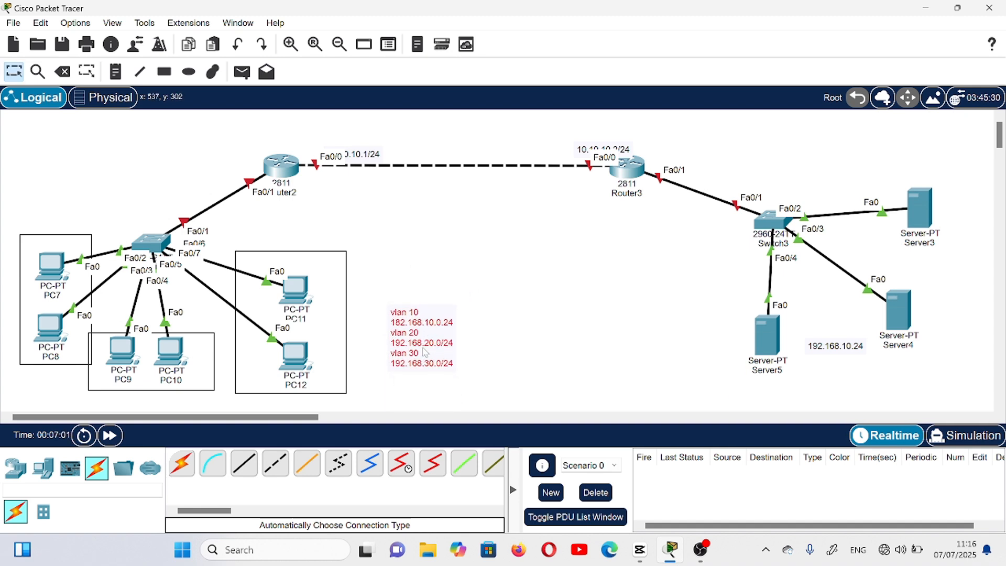
click(570, 308)
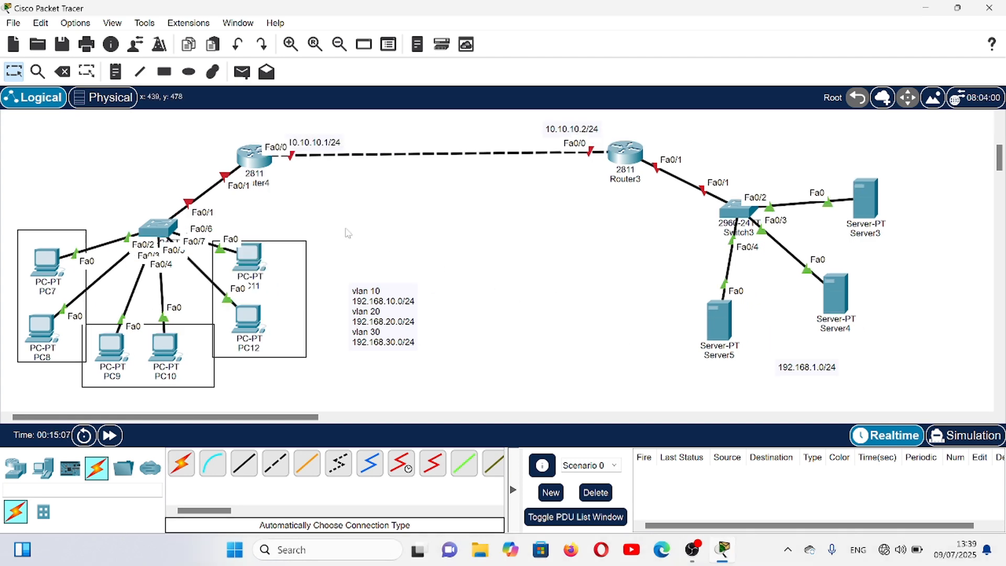
- On Switch2's command line, set interface fa0/1 to trunk mode and return to global configuration mode
click(165, 230)
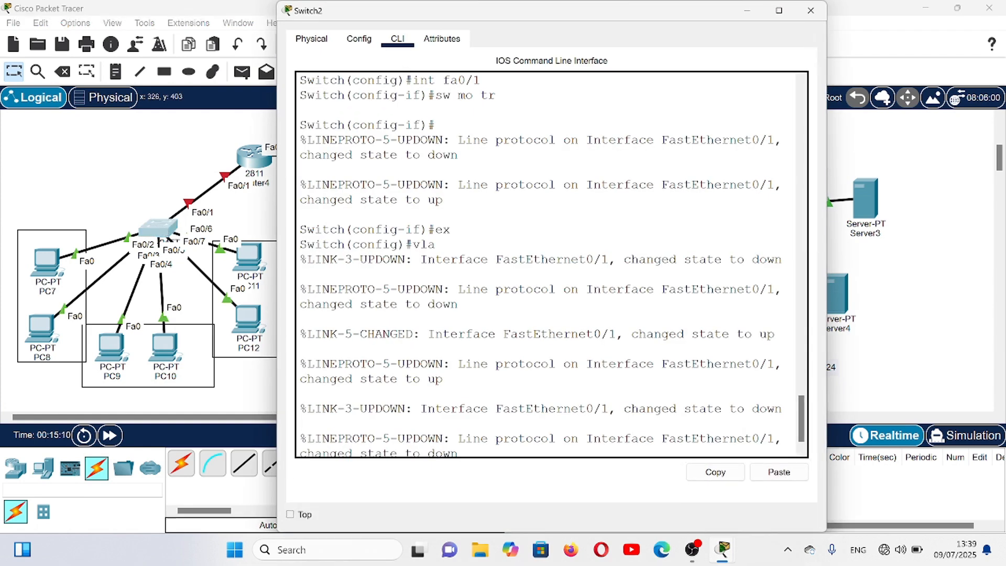
key(Return)
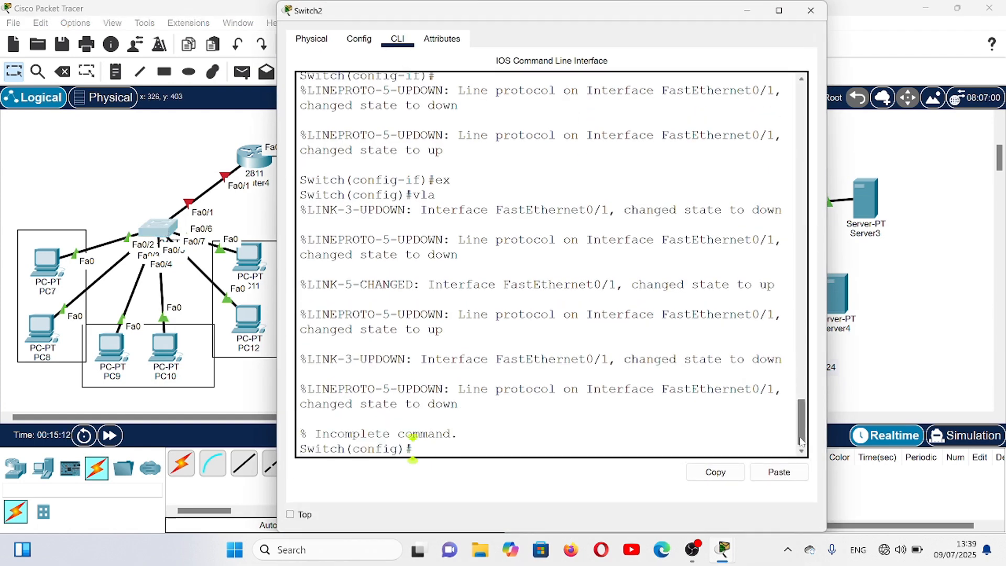
key(Return)
key(Return)
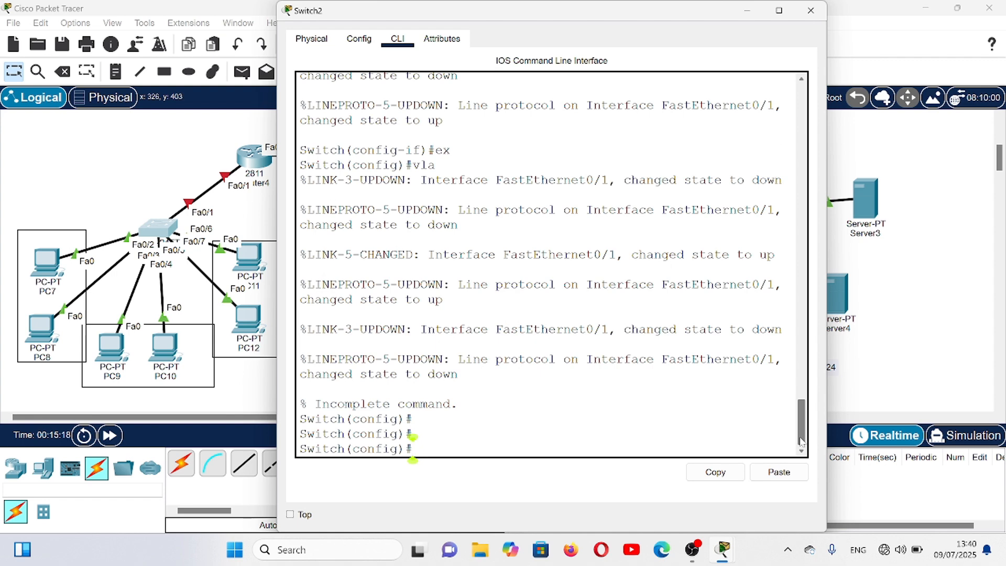
text(int)
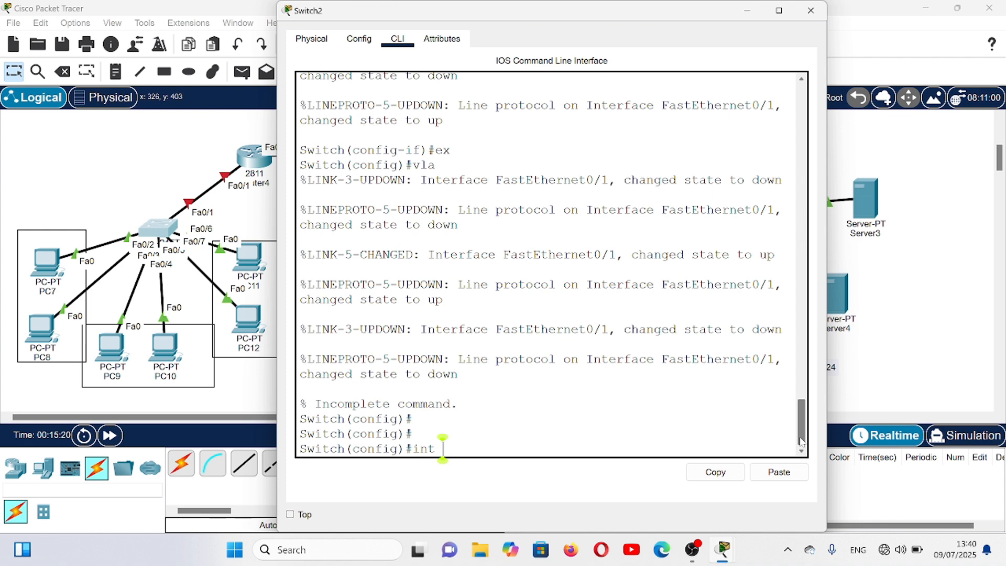
text( fa)
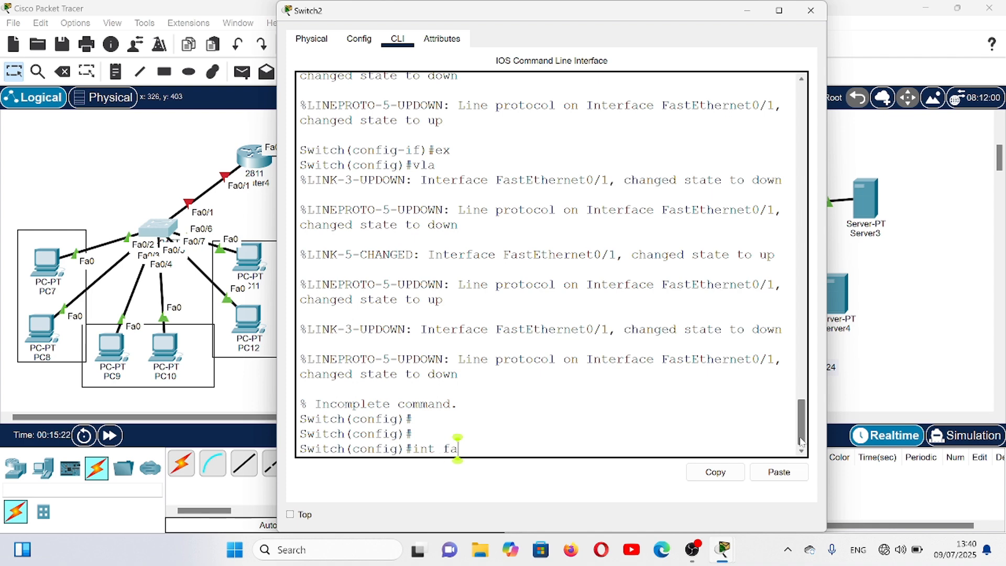
text(0/1)
key(Return)
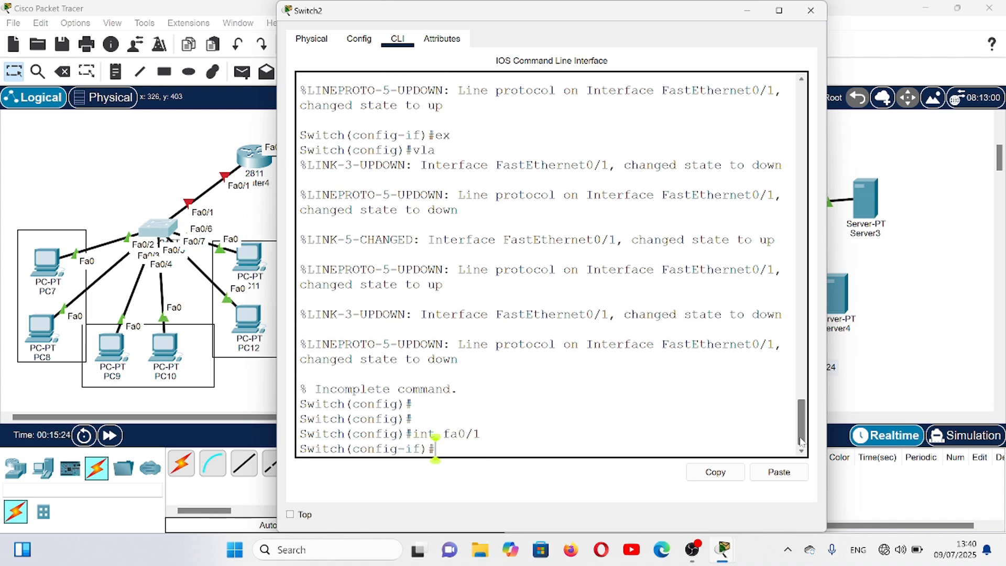
text(sw mo tr)
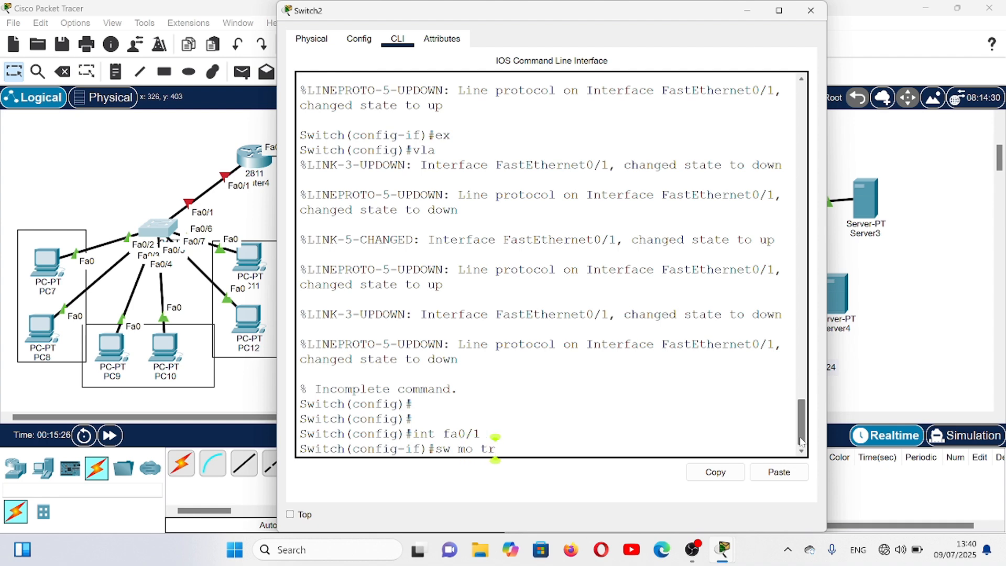
key(Return)
key(Return)
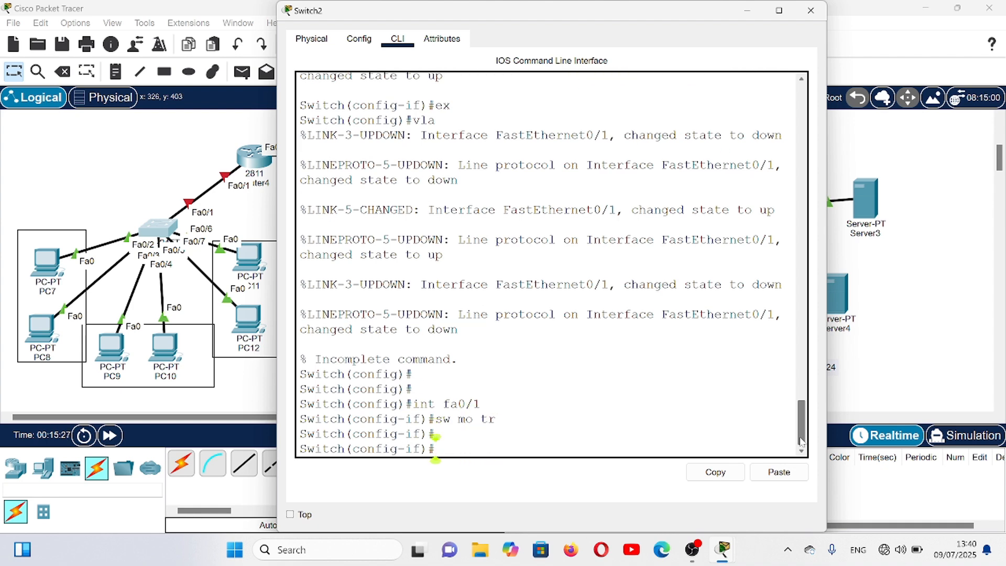
text(ex)
key(Return)
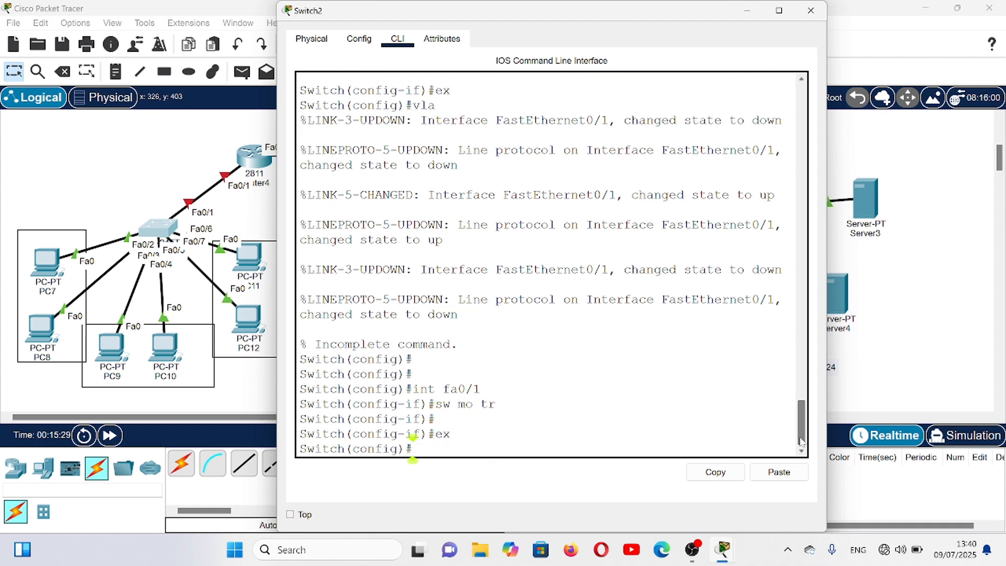
- Create VLANs 10, 20 and 30 on Switch2 and exit VLAN configuration mode
text(vlan 10)
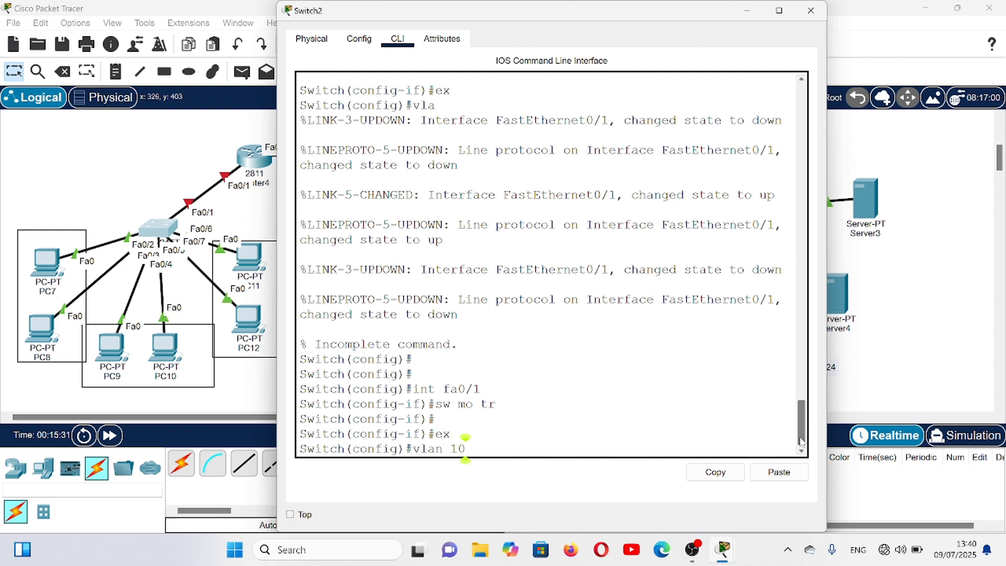
key(Return)
text(vlan 3)
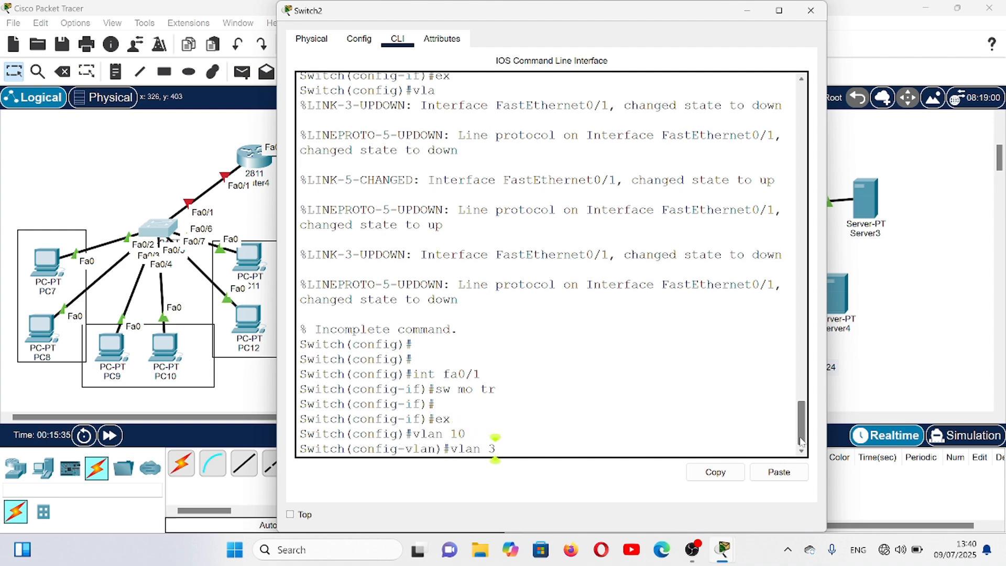
key(BackSpace)
text(20)
key(Return)
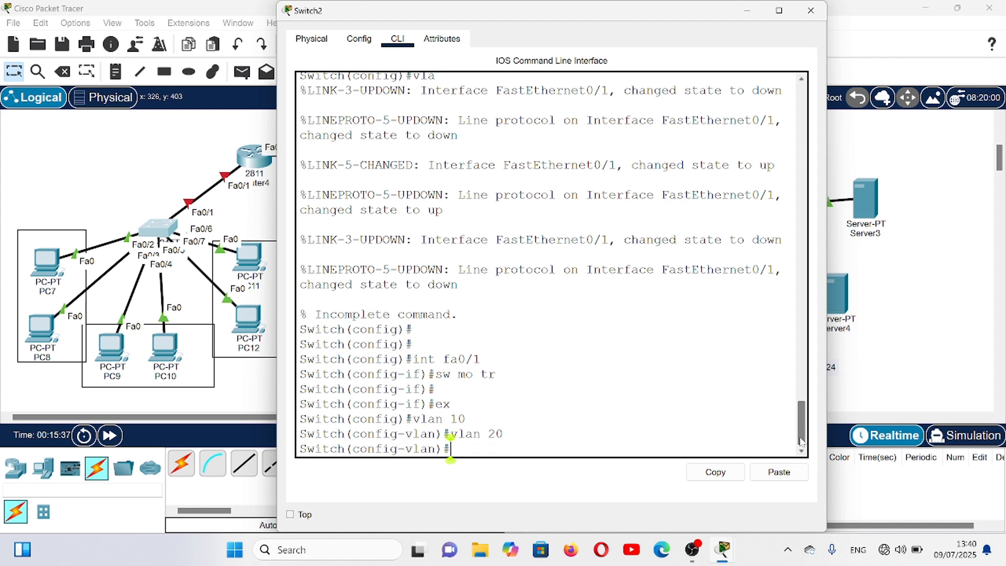
text(vlan 30)
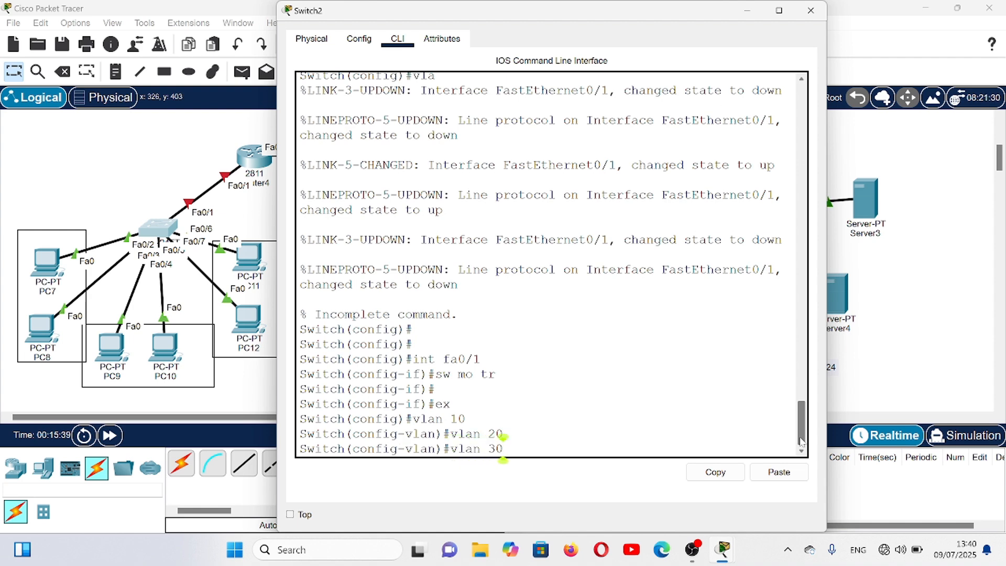
key(Return)
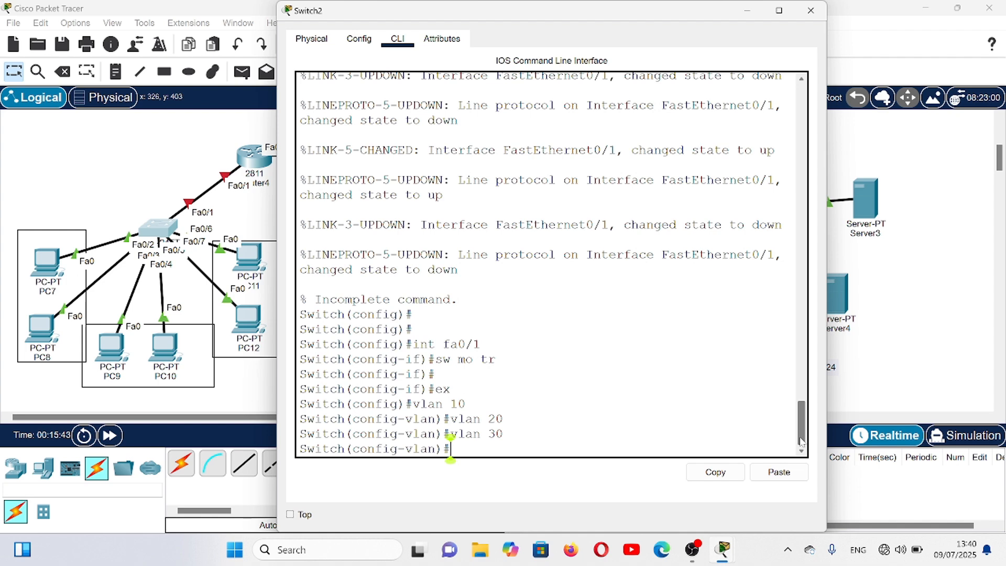
text(ex)
key(Return)
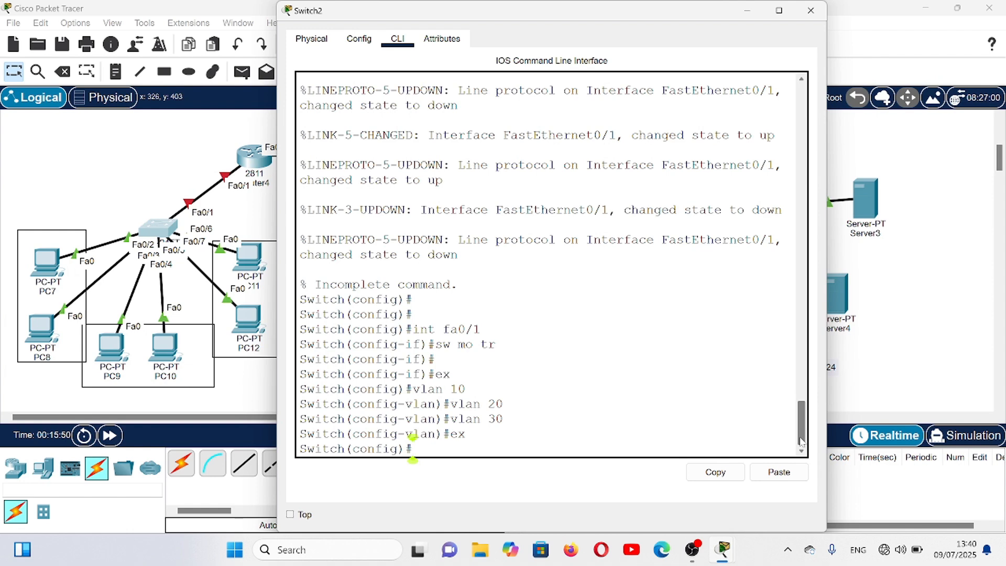
- Select the interface range fa0/2-3 on Switch2 and set it to access mode
text(int ra fa0/)
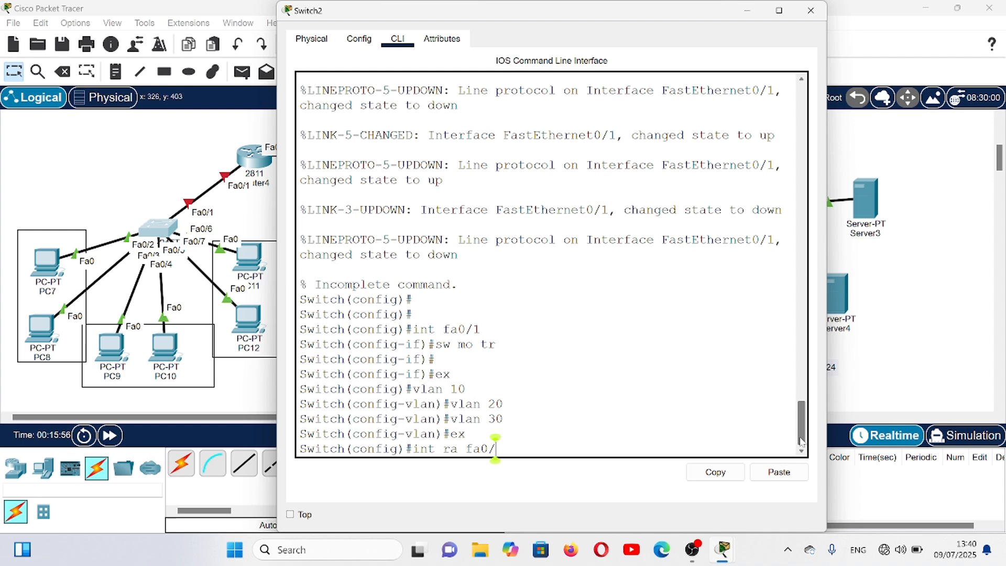
text(2-3)
key(Return)
text(sw)
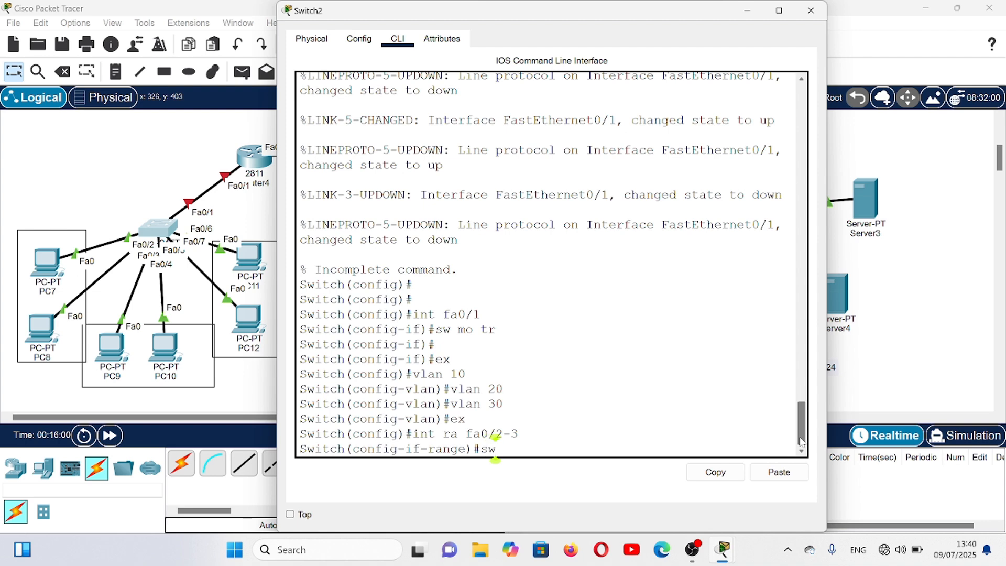
text( mo acc)
key(Return)
- Assign the fa0/2-3 access ports to VLAN 10
text(sw ac)
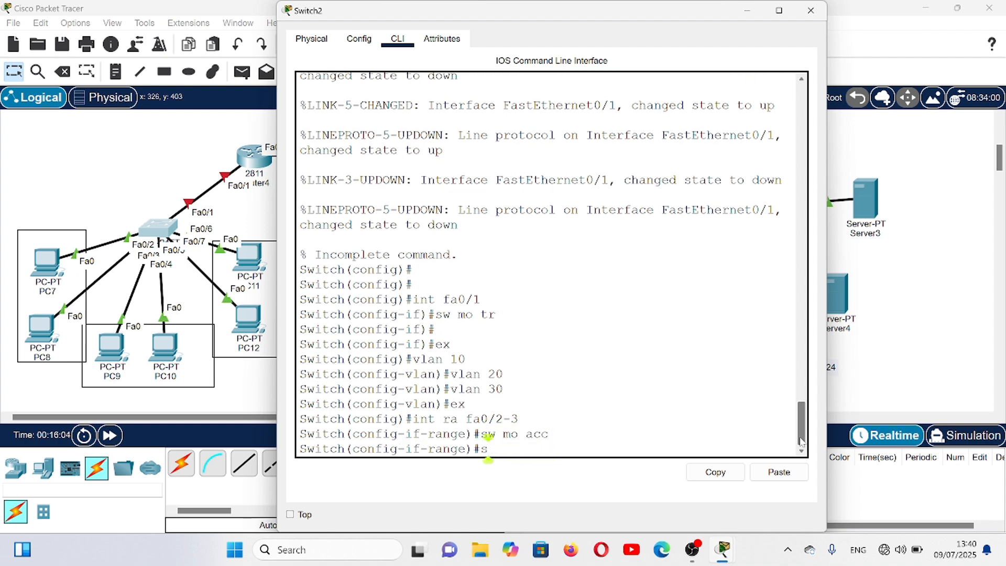
text(c valn)
key(BackSpace)
key(BackSpace)
key(BackSpace)
key(BackSpace)
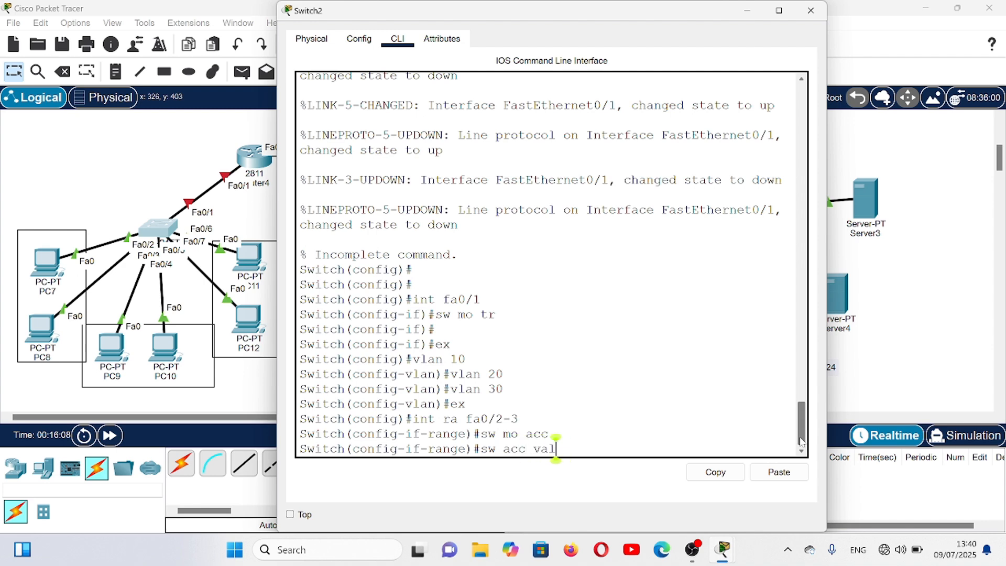
text(lan 10)
key(Return)
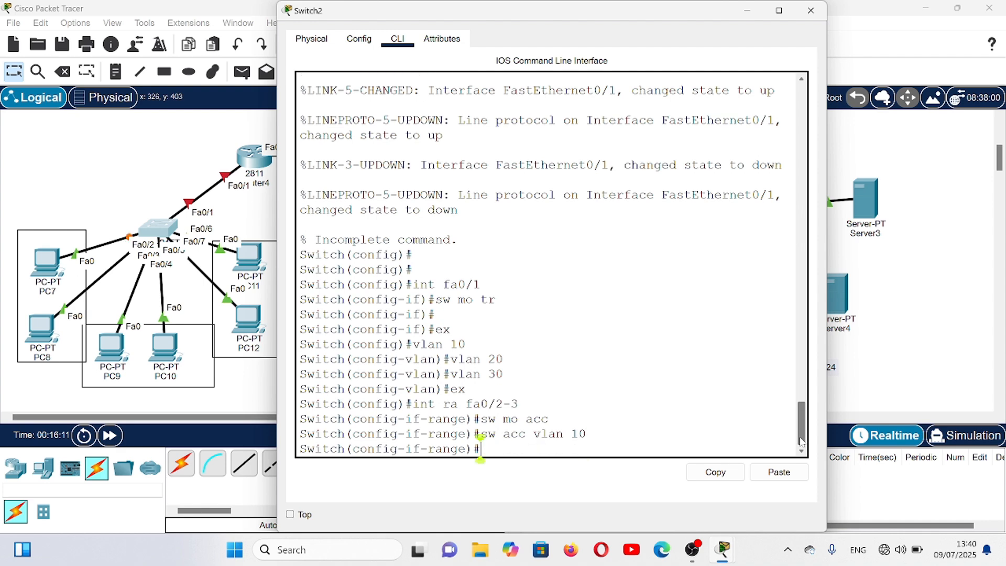
key(Return)
- Switch to the interface range fa0/4-5 and set it to access mode
key(Up)
key(Up)
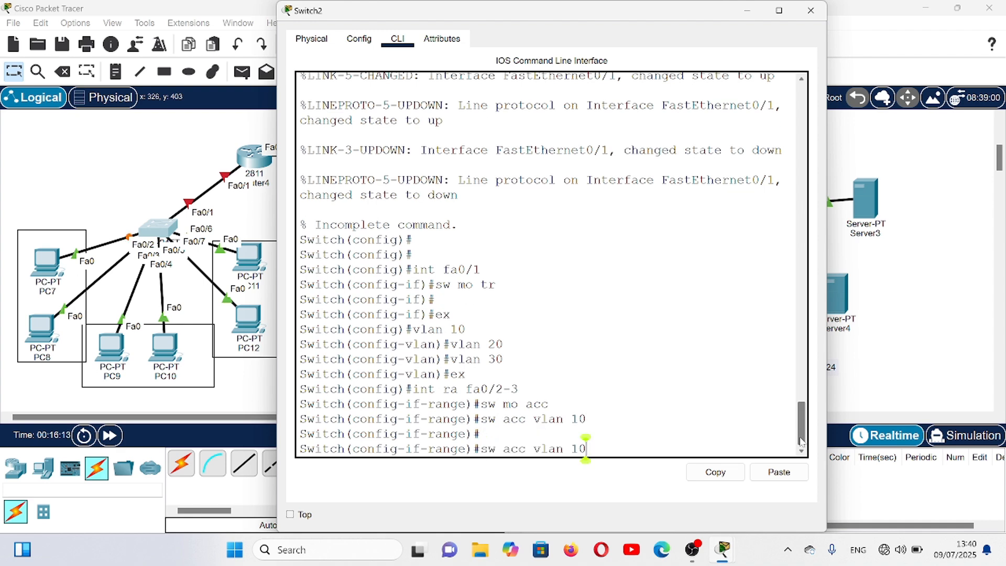
key(Up)
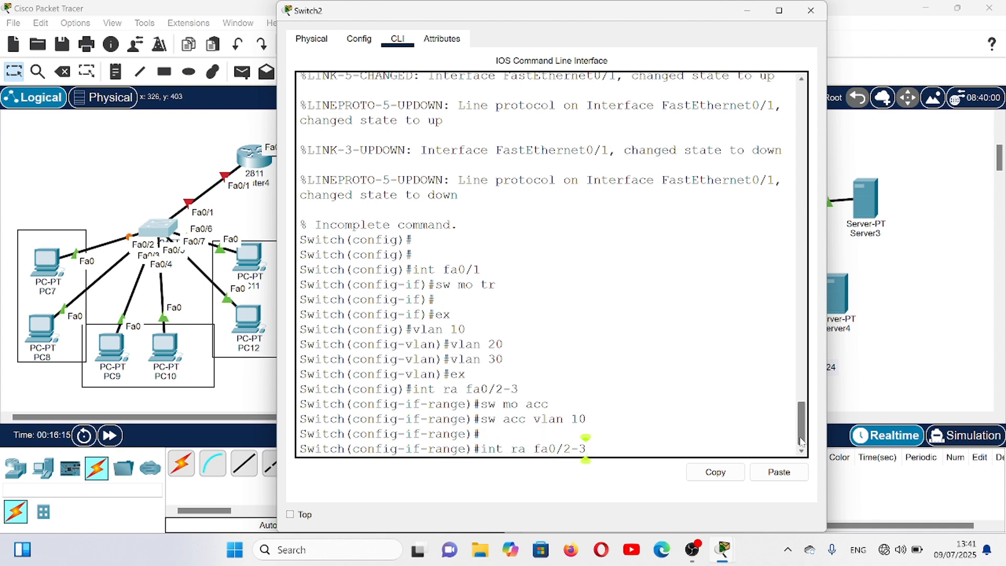
key(BackSpace)
key(BackSpace)
key(BackSpace)
text(4-5)
key(Return)
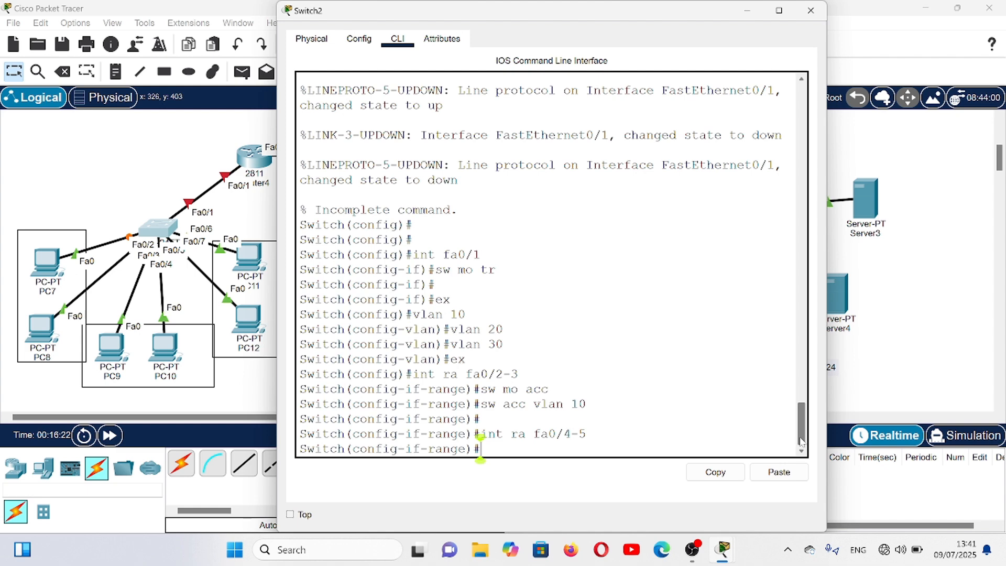
key(Up)
key(Up)
key(Up)
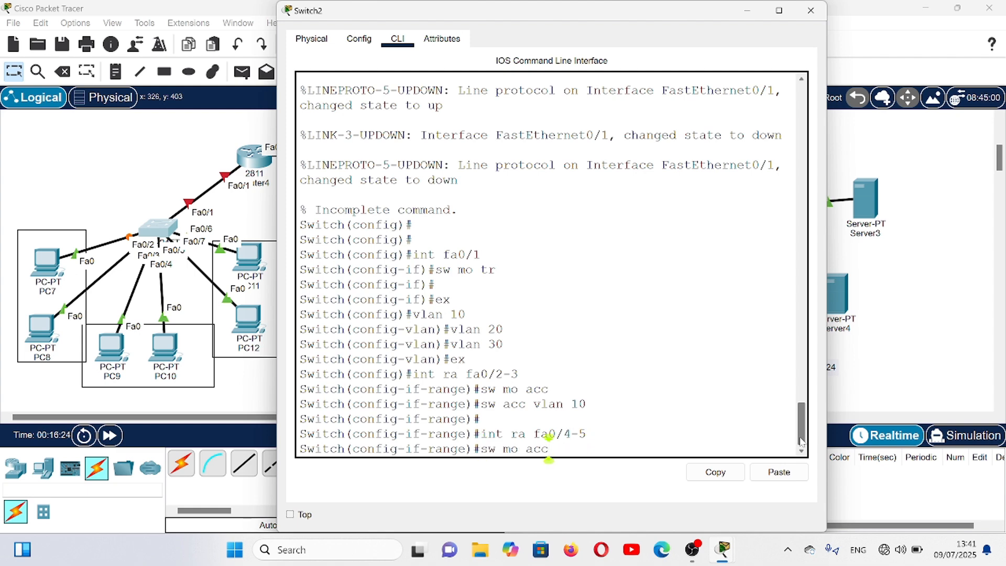
key(Return)
- Assign the fa0/4-5 access ports to VLAN 20
key(Up)
key(Up)
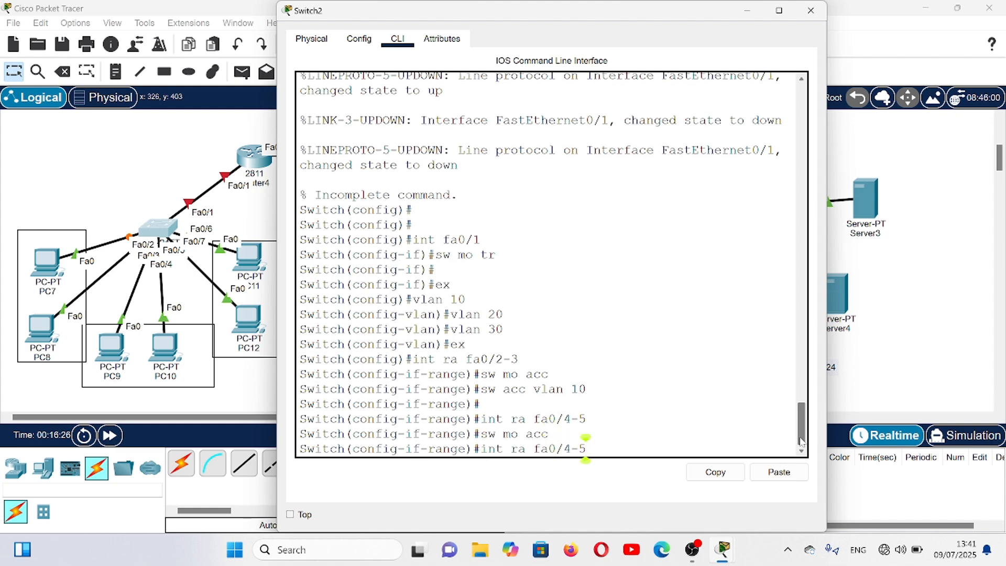
key(Up)
key(BackSpace)
key(BackSpace)
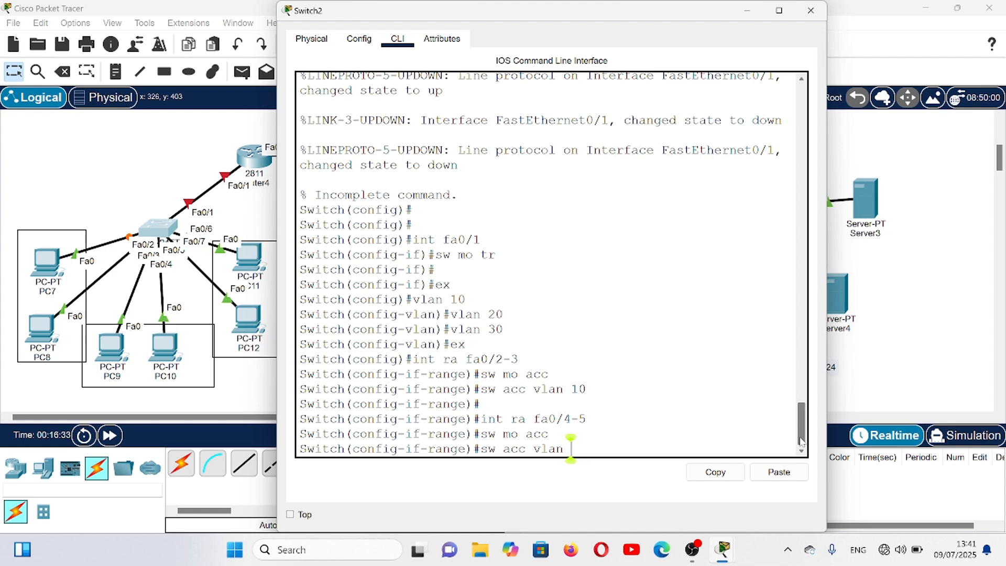
text(20)
key(Return)
- Switch to the interface range fa0/6-7 and set it to access mode
key(Up)
key(Up)
key(Up)
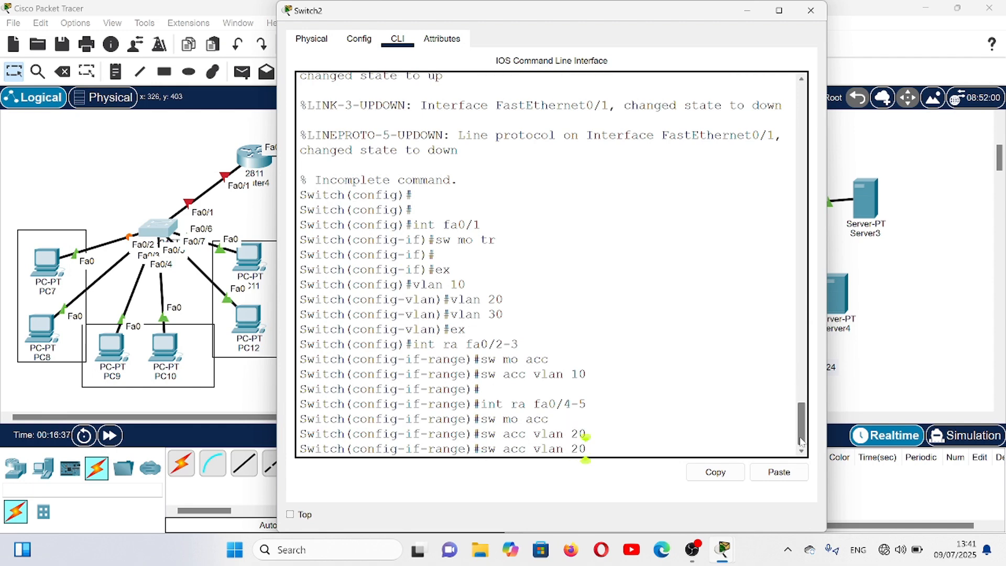
key(Up)
key(Down)
key(BackSpace)
key(BackSpace)
key(BackSpace)
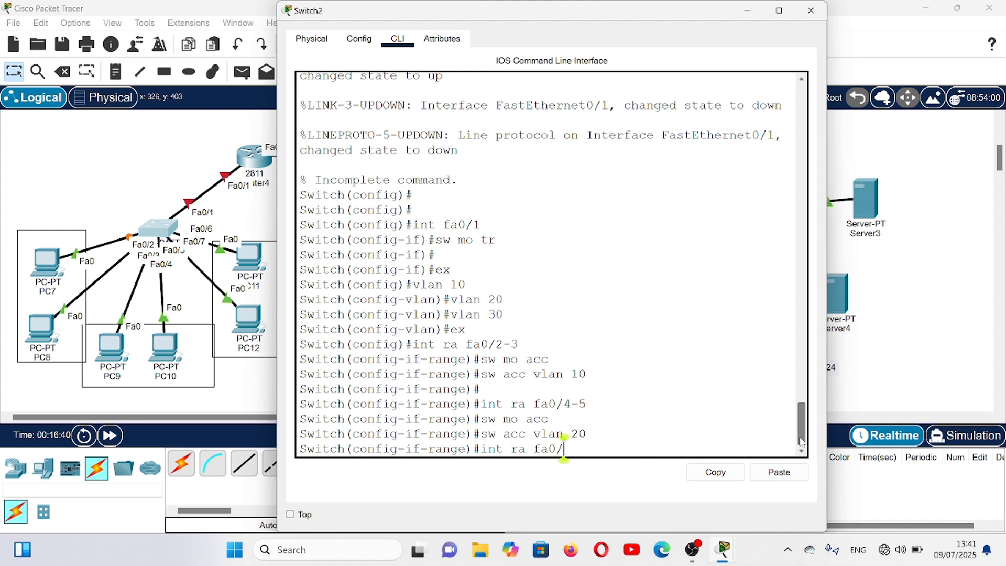
text(6-7)
key(Return)
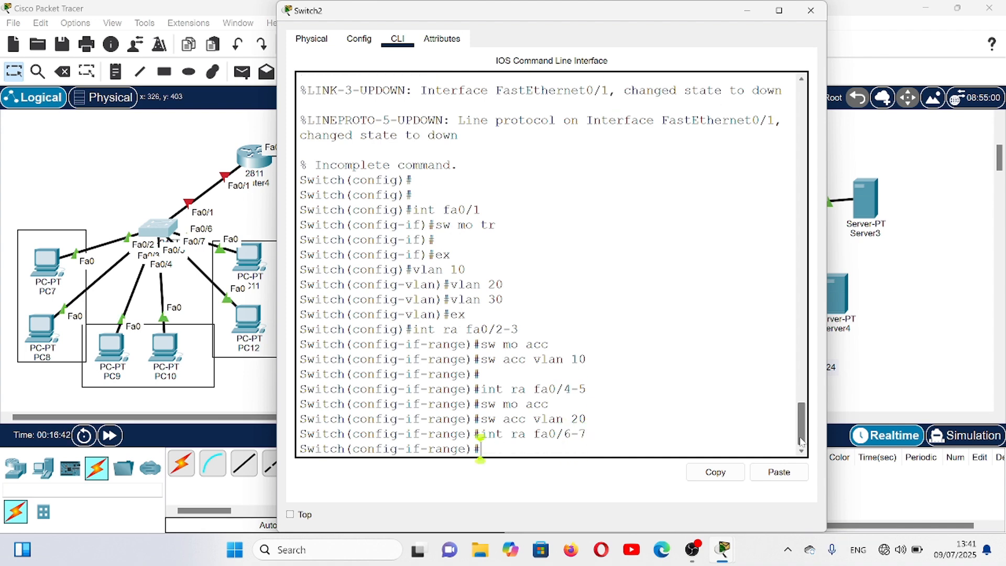
key(Return)
key(Up)
key(Up)
key(Up)
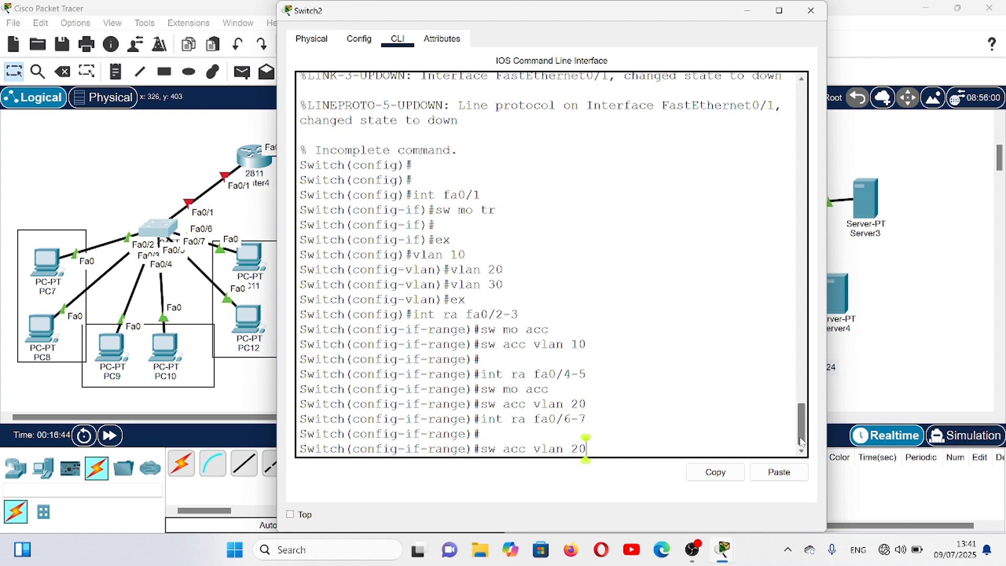
key(Return)
- Assign the fa0/6-7 access ports to VLAN 30 and close the Switch2 window
key(Up)
key(Up)
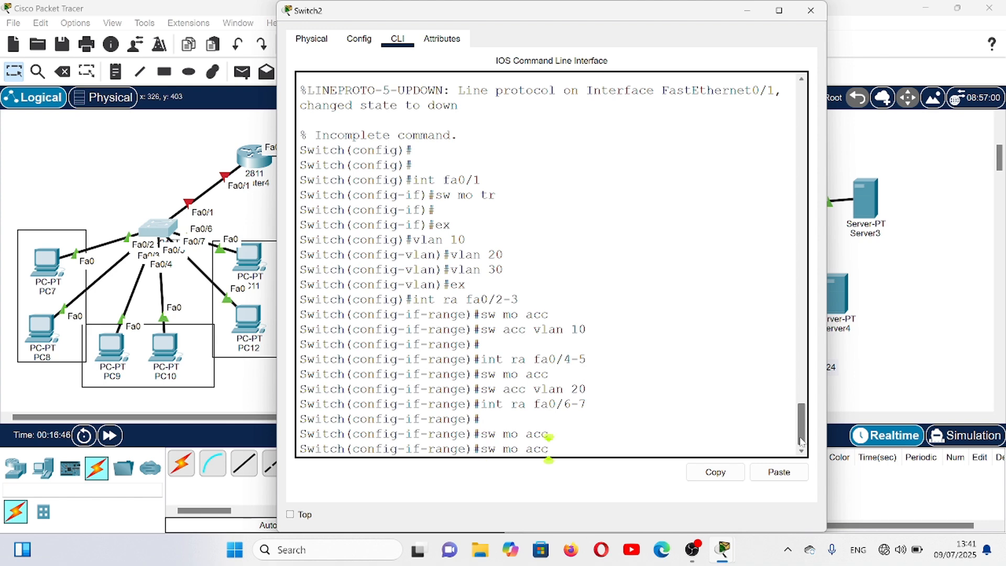
key(Up)
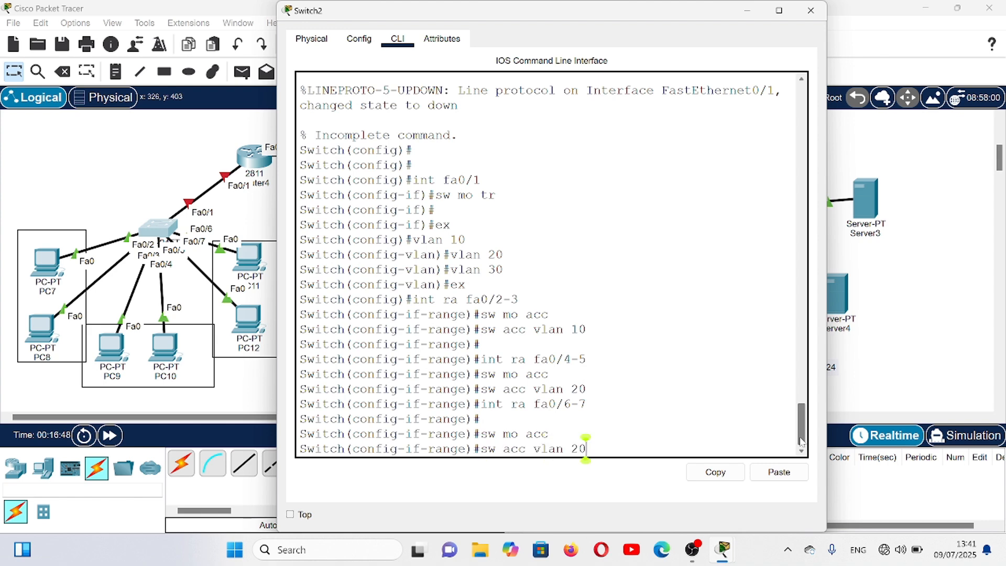
key(BackSpace)
key(BackSpace)
text(30)
key(Return)
key(Return)
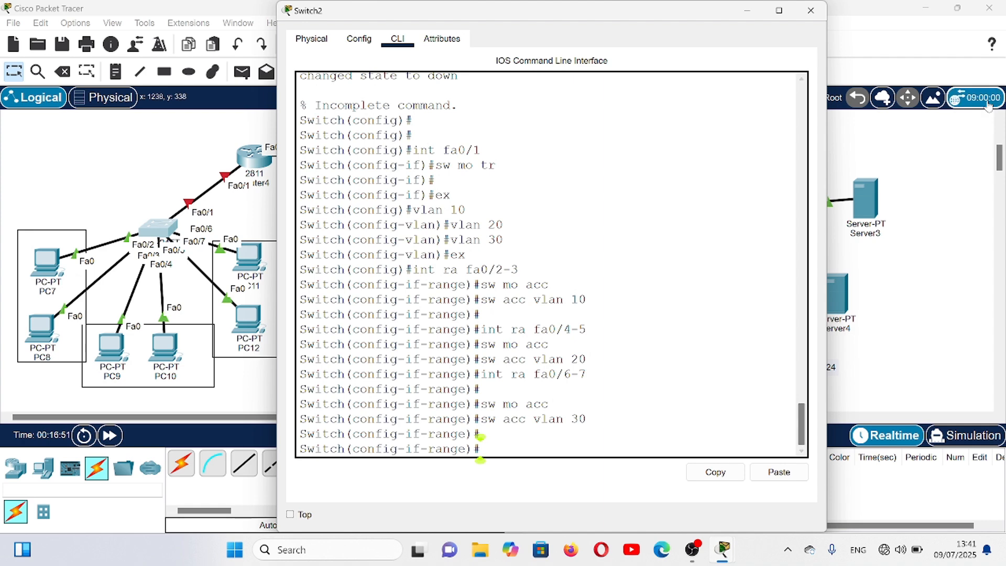
click(811, 12)
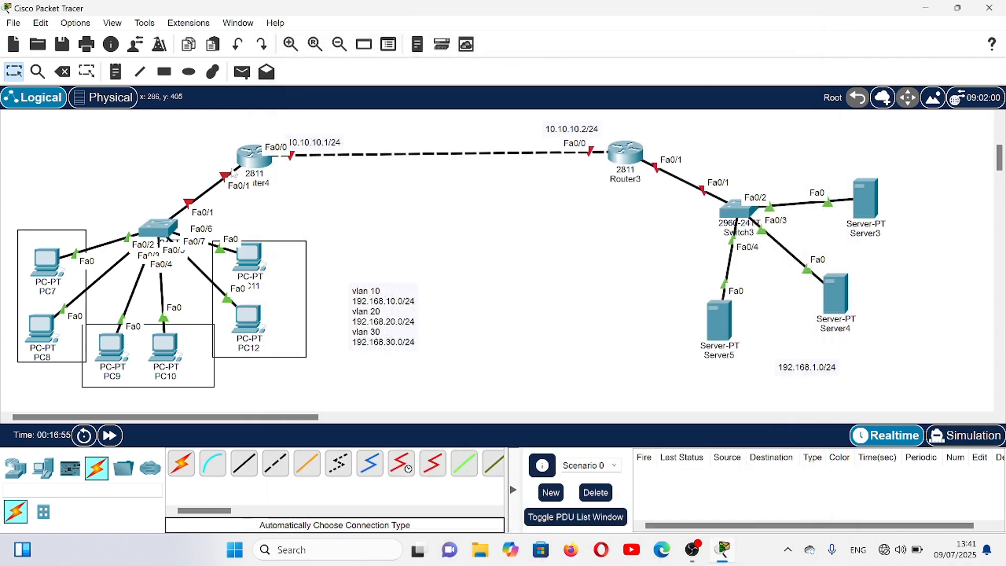
- Open Router4's command line and decline the initial configuration dialog with "no" to reach the router prompt
click(249, 166)
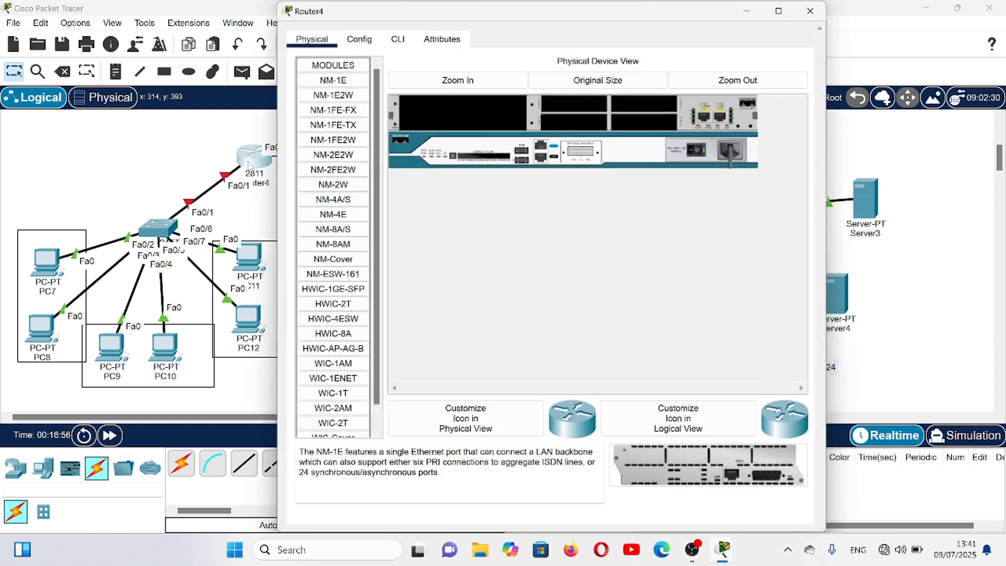
click(398, 41)
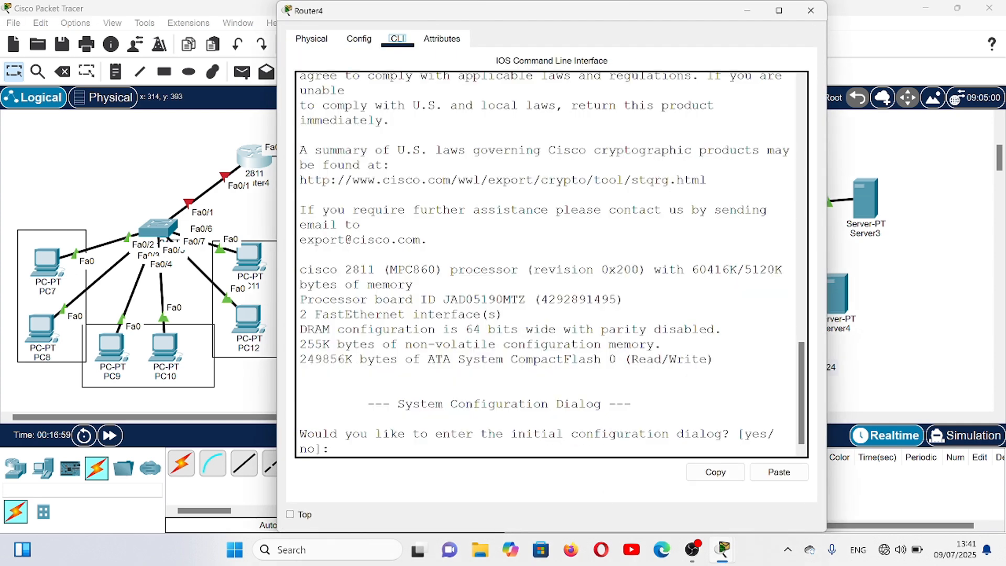
click(338, 448)
text(no)
key(Return)
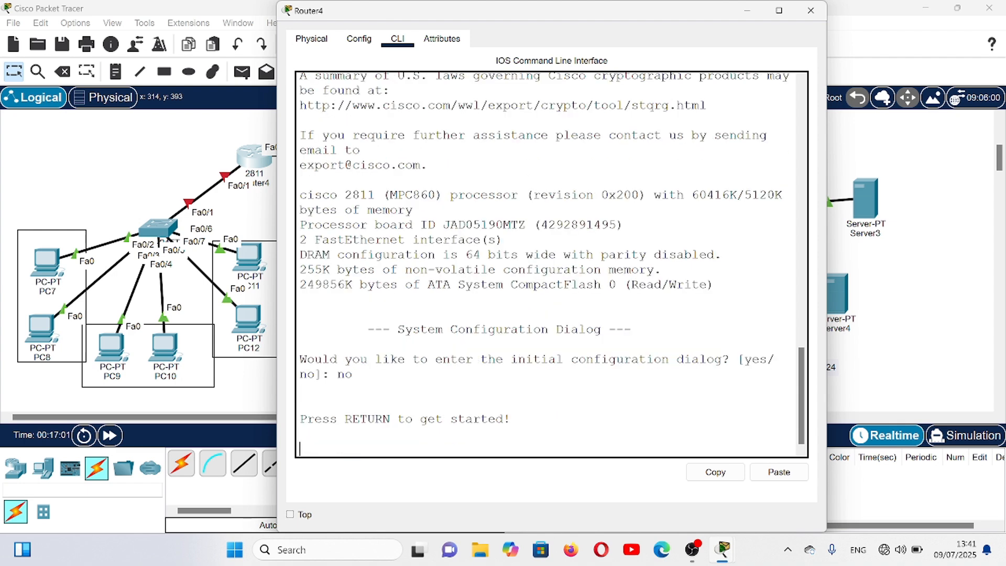
key(Return)
- Enter privileged mode and then global configuration mode on Router4
text(er>eb)
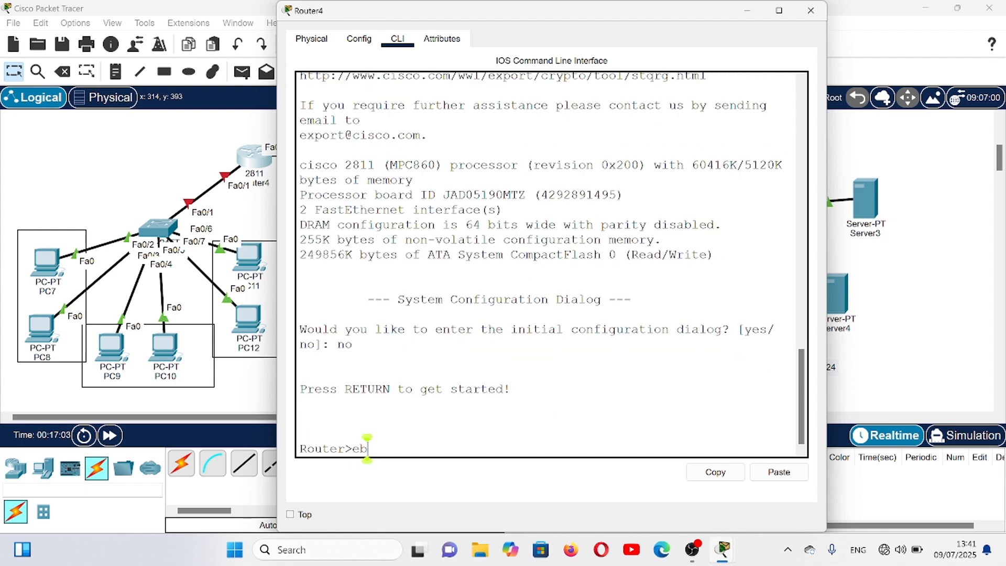
text(n)
key(Return)
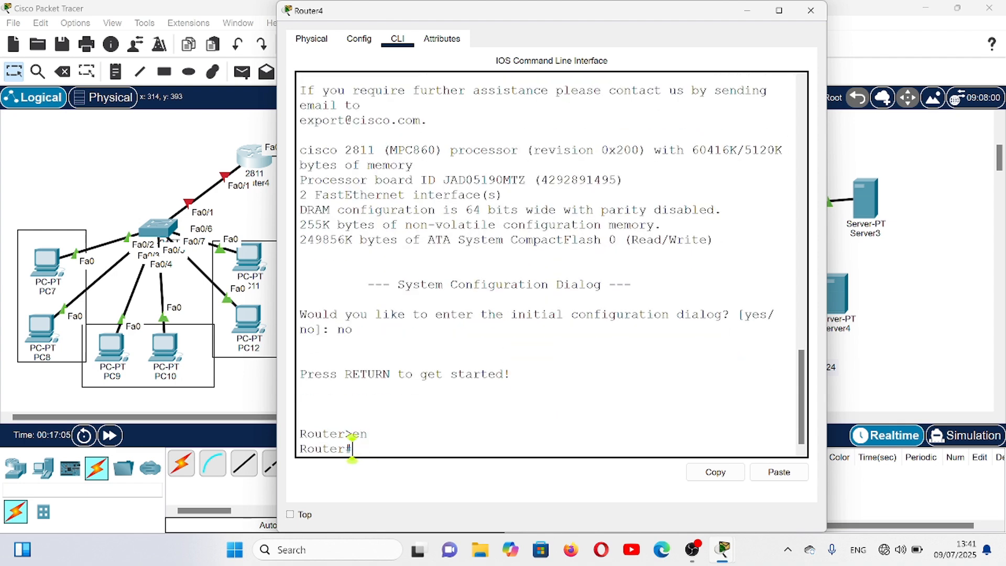
text(conf t)
key(Return)
key(Return)
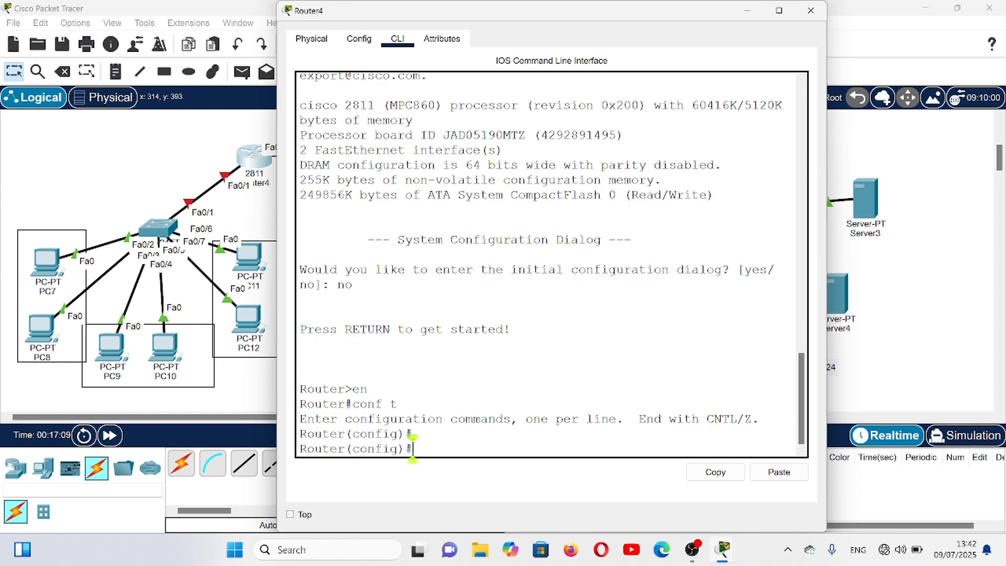
- Enable the Router4 interface range fa0/0-1 with no shutdown and return to global configuration mode
text(int r)
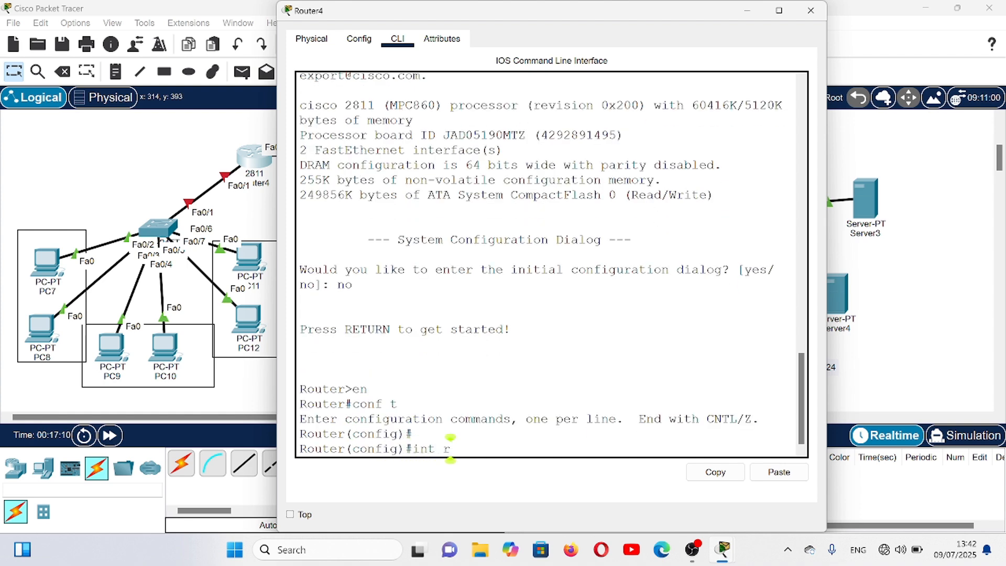
text(a fa0/)
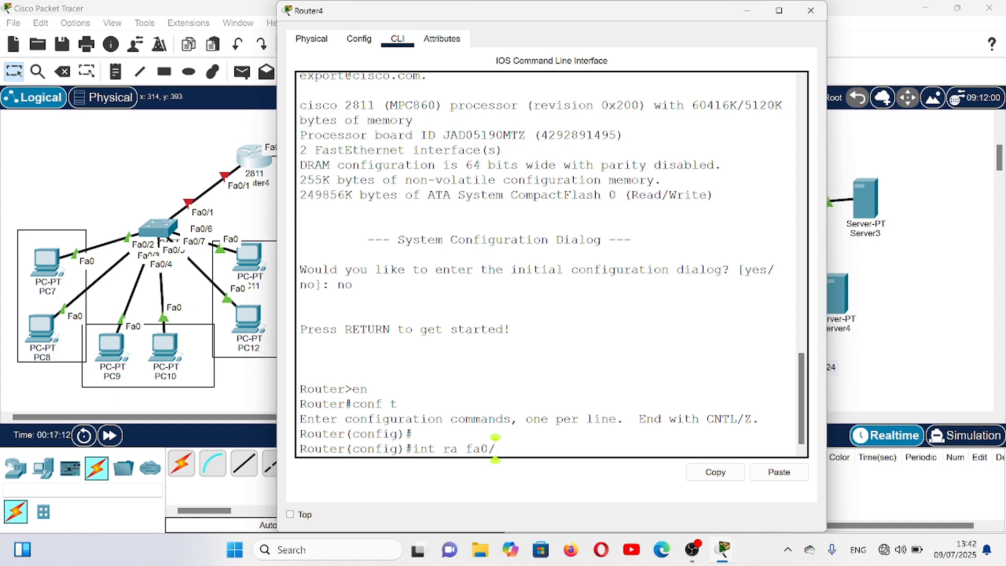
text(0-1)
key(Return)
text(nfig-if-range)#n)
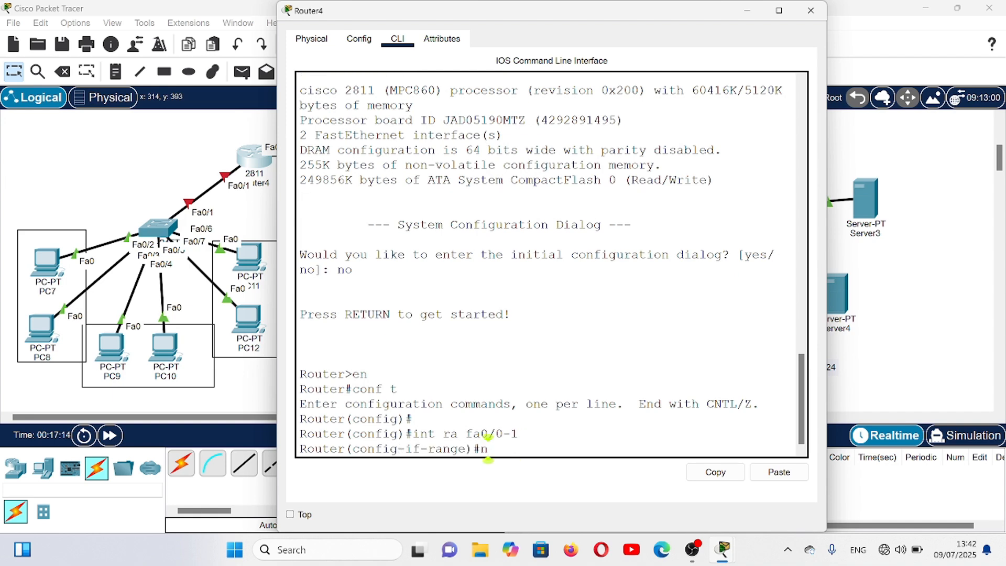
text(o sh)
key(Return)
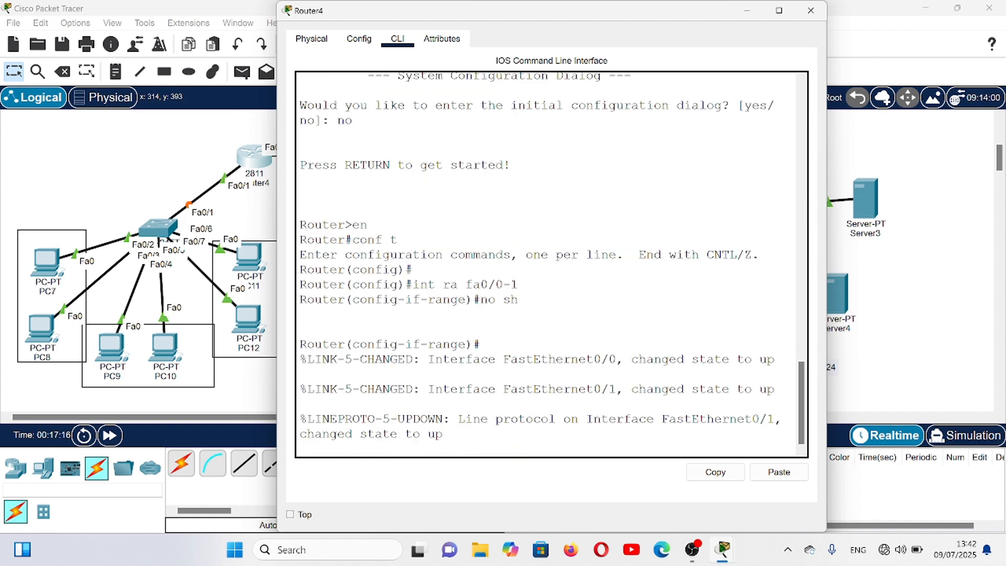
key(Return)
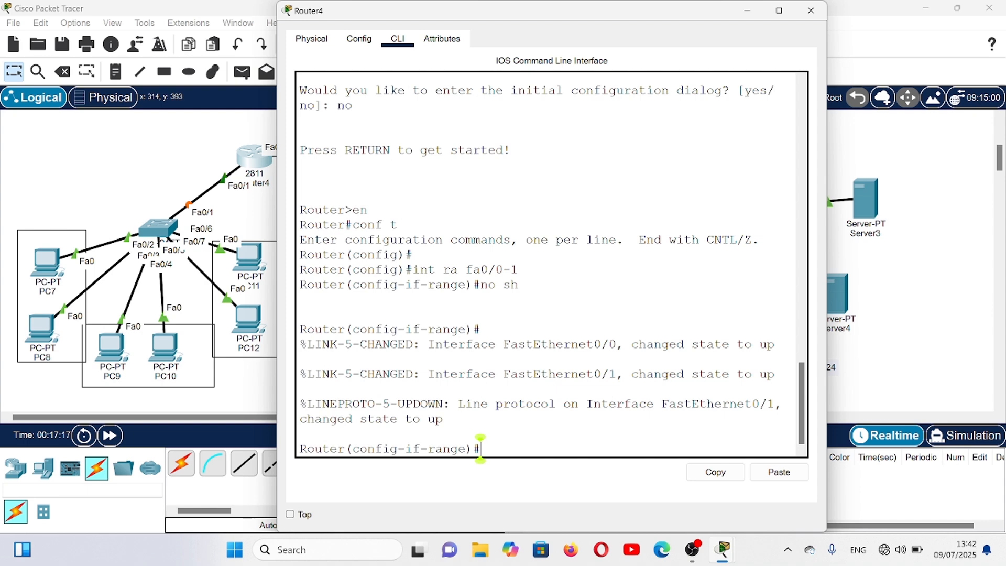
text(ex)
key(Return)
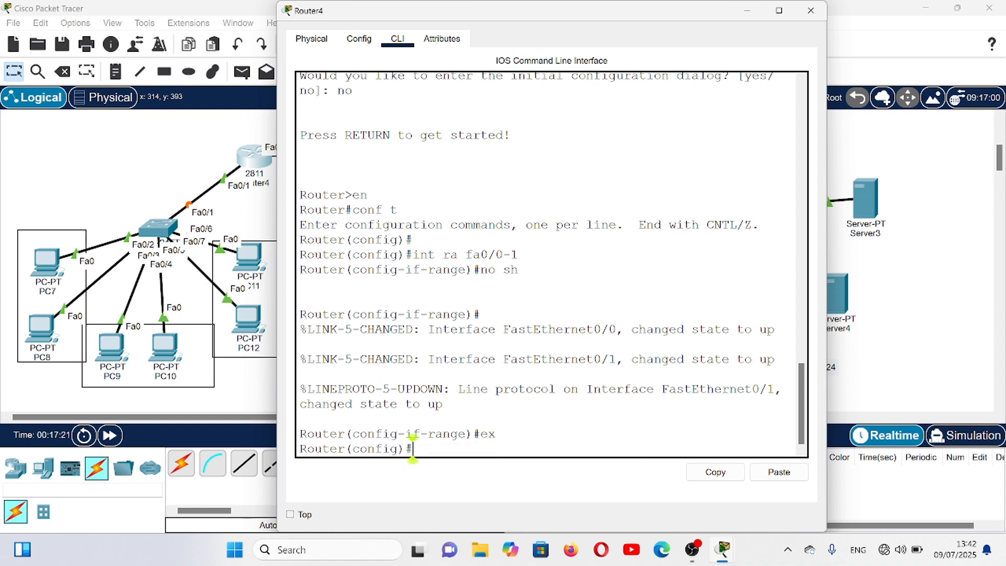
- Assign IP address 10.10.10.1 with mask 255.255.255.0 to Router4's fa0/0 interface
text(int fa0/0)
key(Return)
text(i)
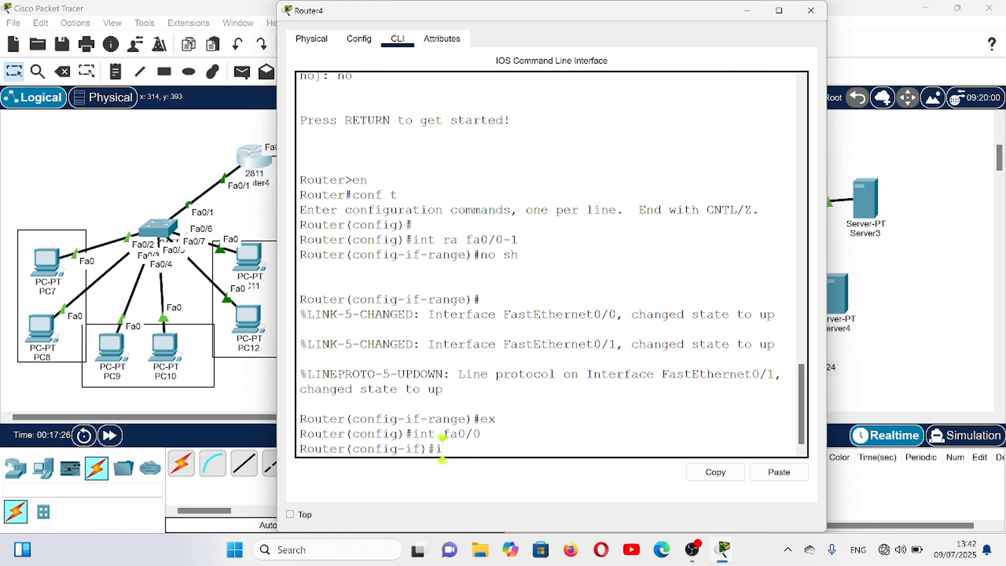
text(p add 10)
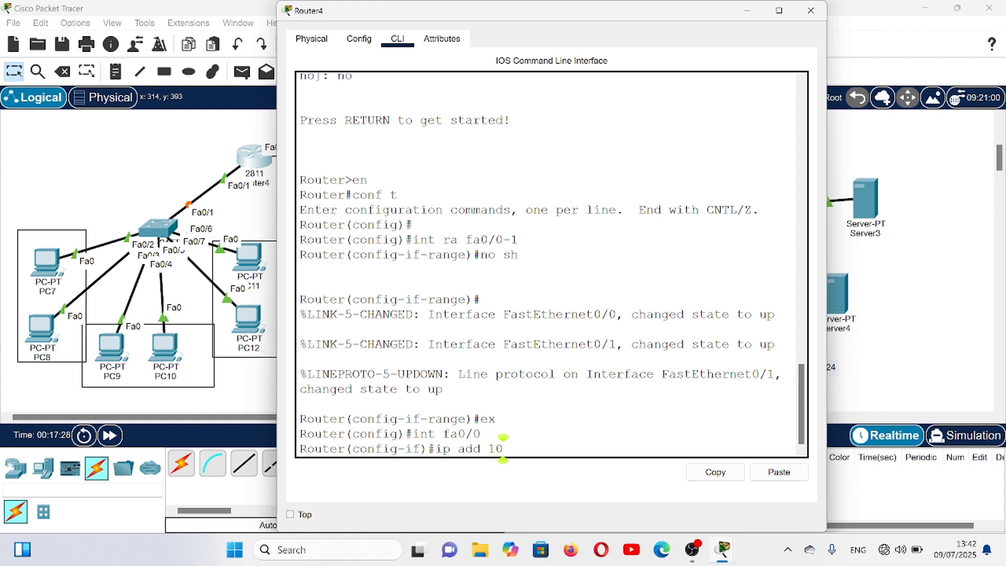
text(.10.10.1)
text( 255)
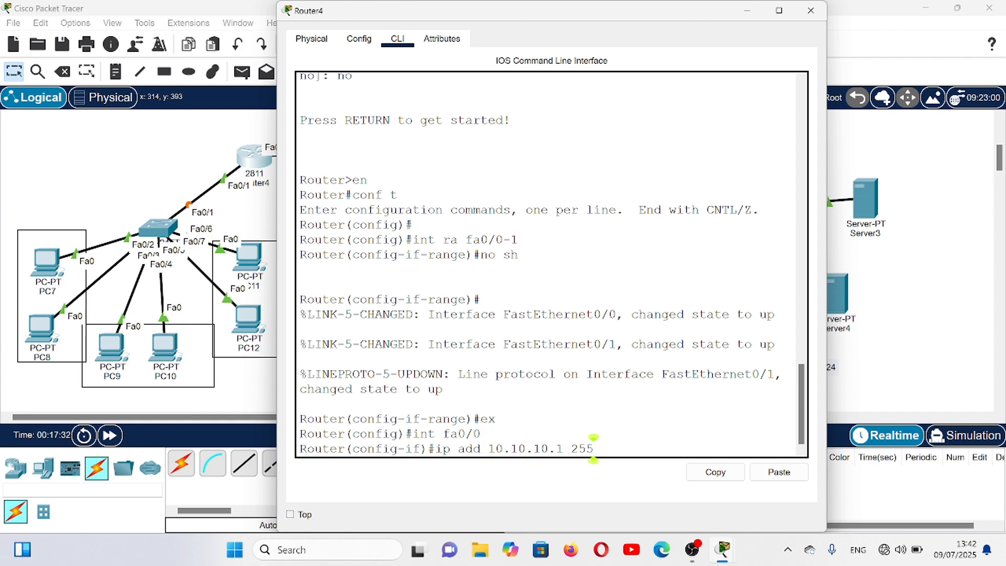
text(.255.244)
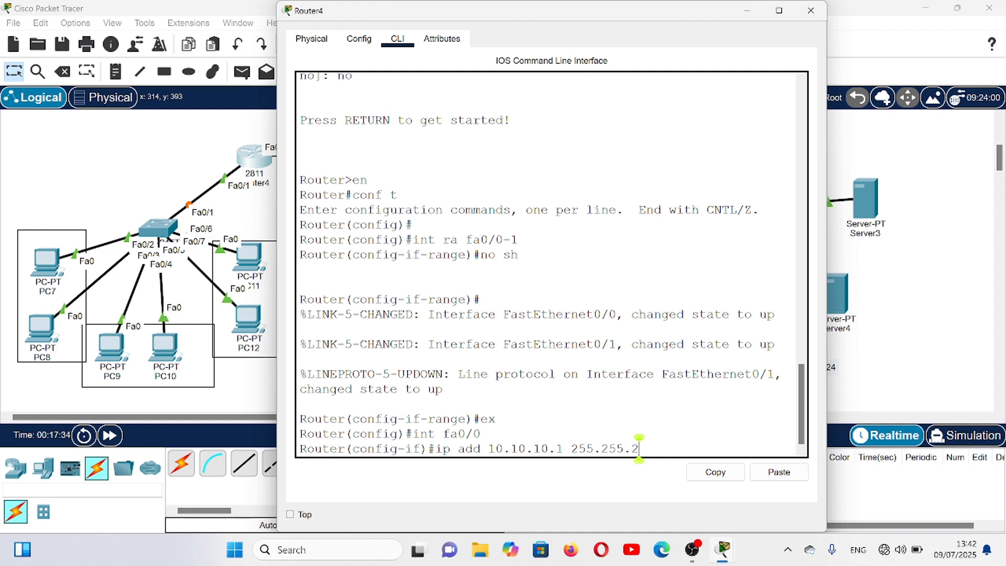
key(BackSpace)
key(BackSpace)
text(55.0)
key(Return)
key(Return)
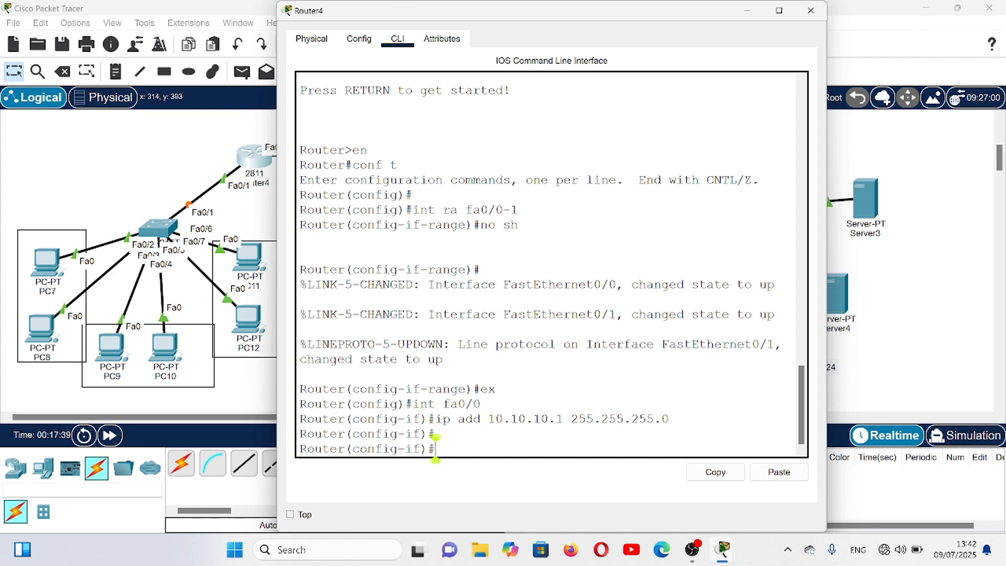
- Assign IP address 192.168.40.1 with mask 255.255.255.0 to Router4's fa0/1 interface and exit interface configuration
text(int fa0/)
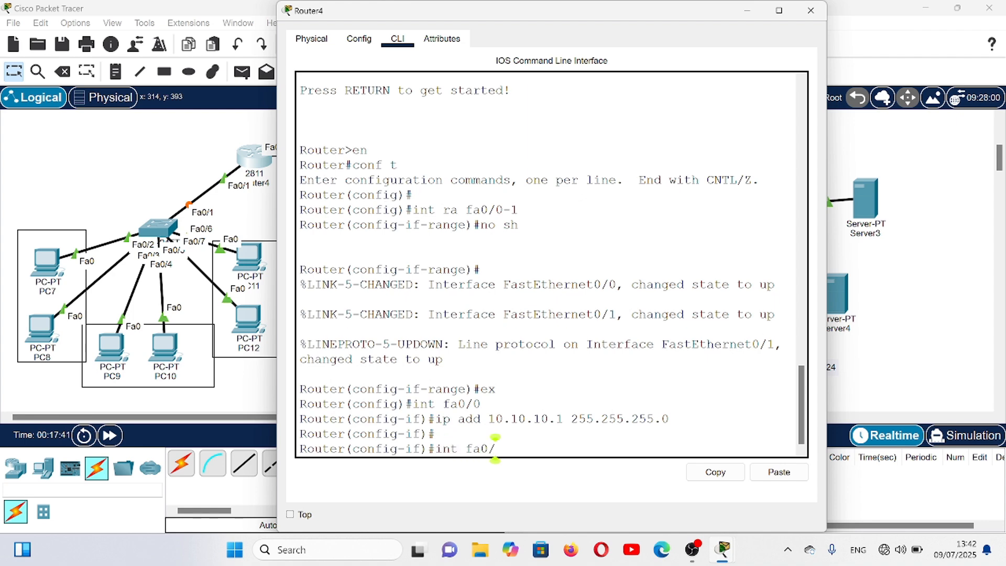
text(1)
key(Return)
text(ip a)
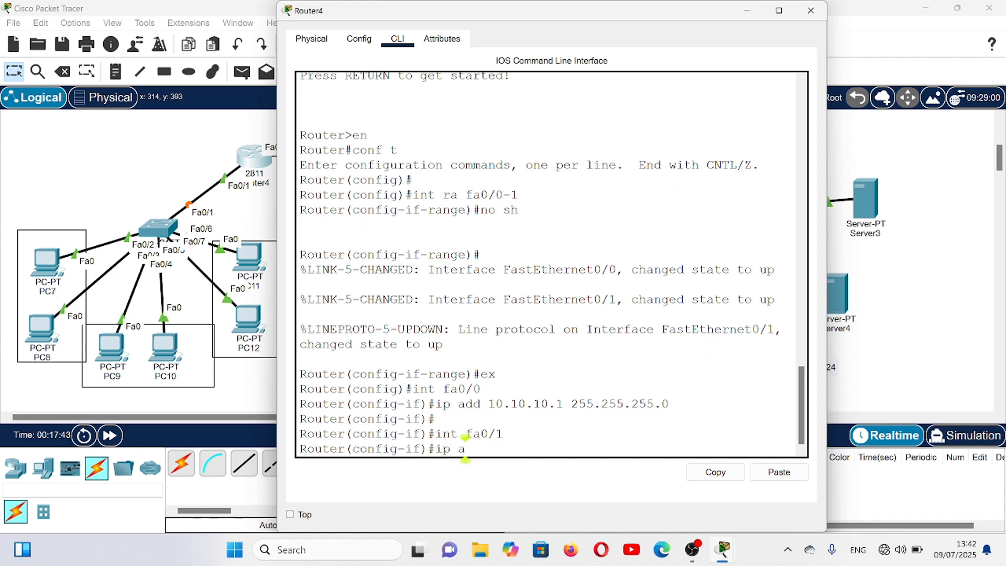
text(dd 192)
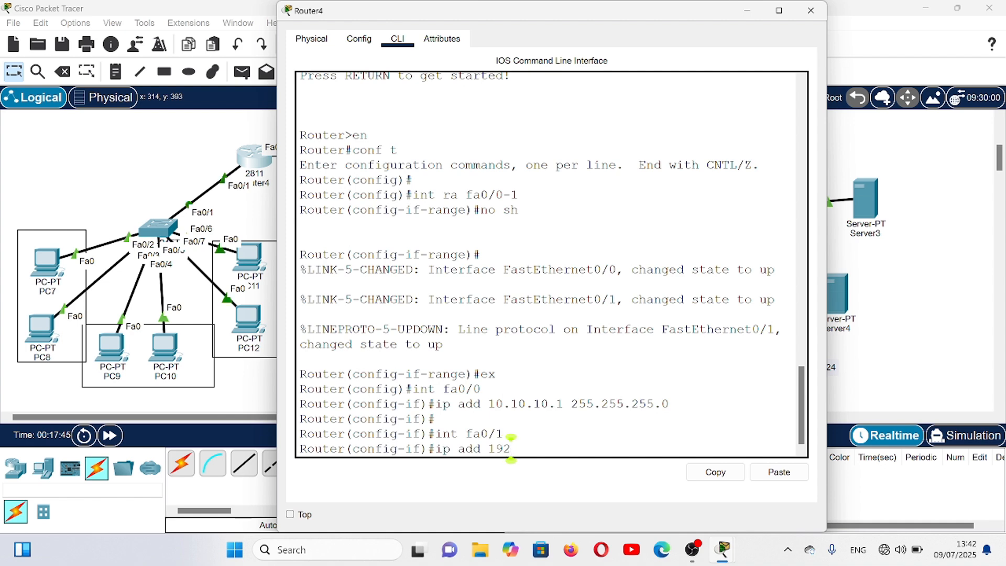
text(.168.40)
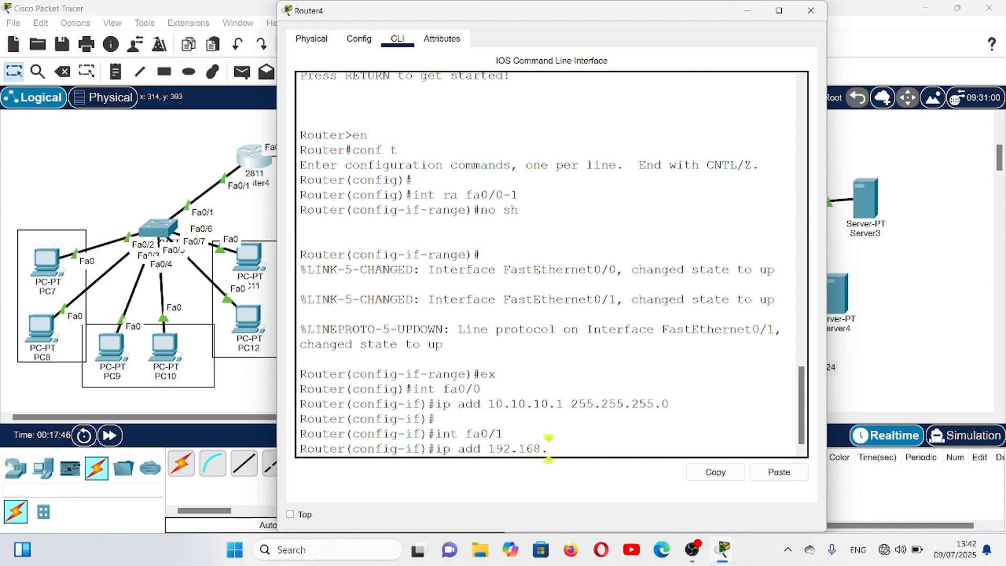
text(1)
text( 2)
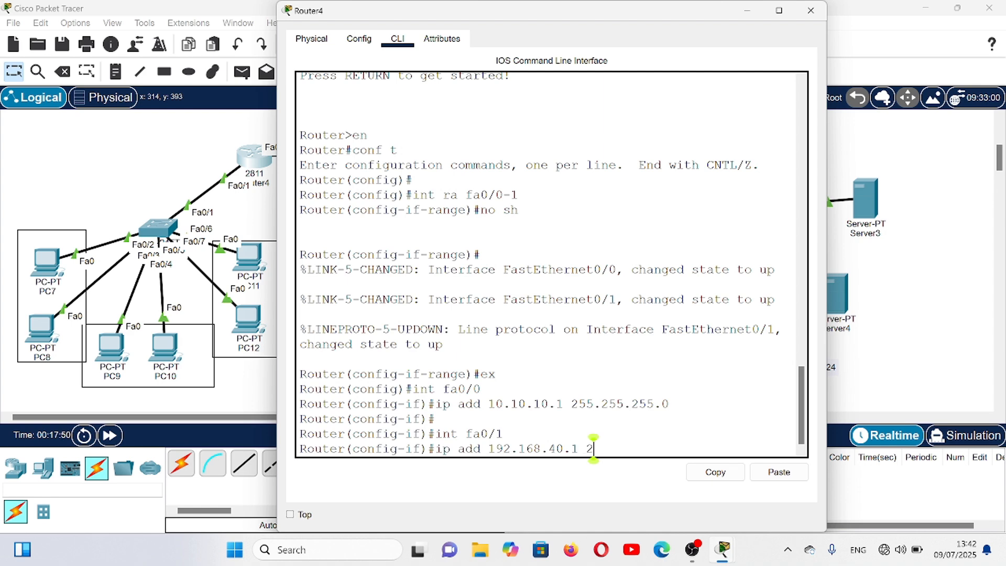
text(55.255)
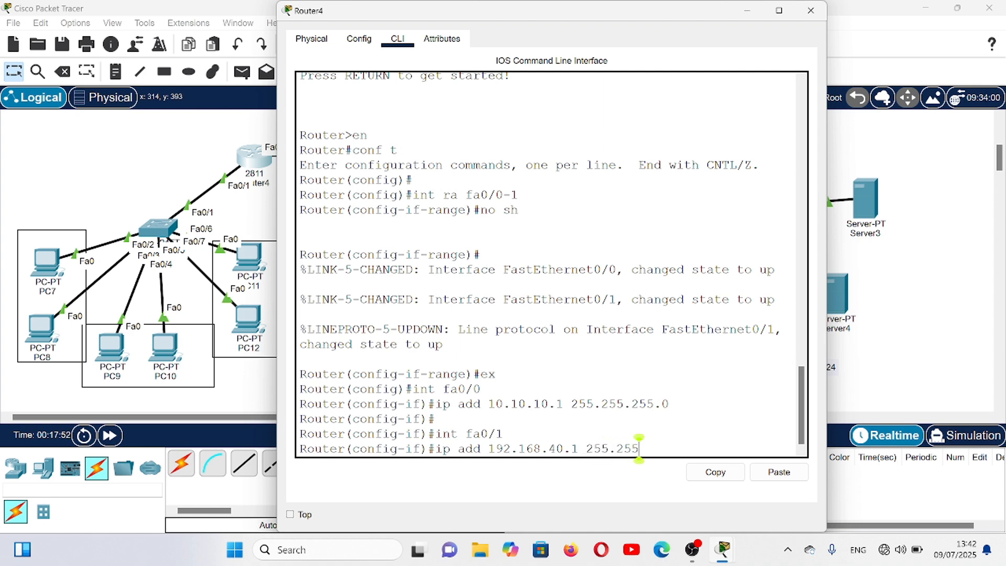
text(.255.0)
key(Return)
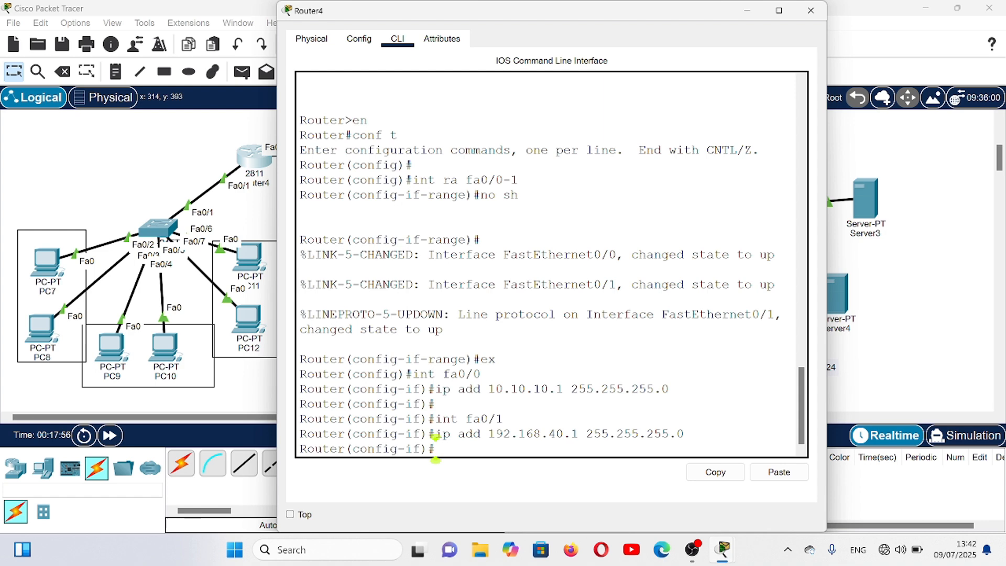
text(ex)
key(Return)
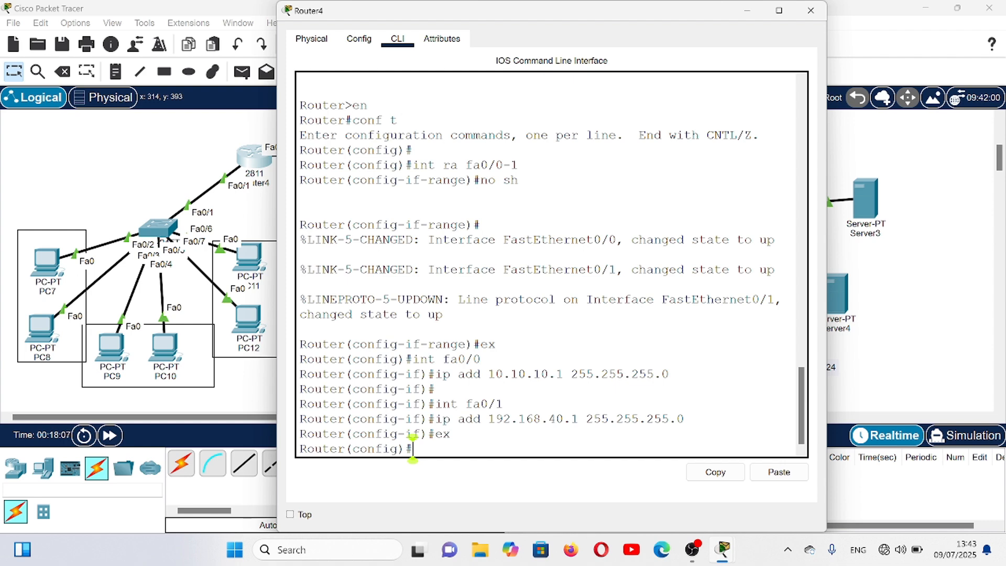
- Create the subinterface fa0/1.10 on Router4 and set its encapsulation to dot1Q for VLAN 10
text(int fa)
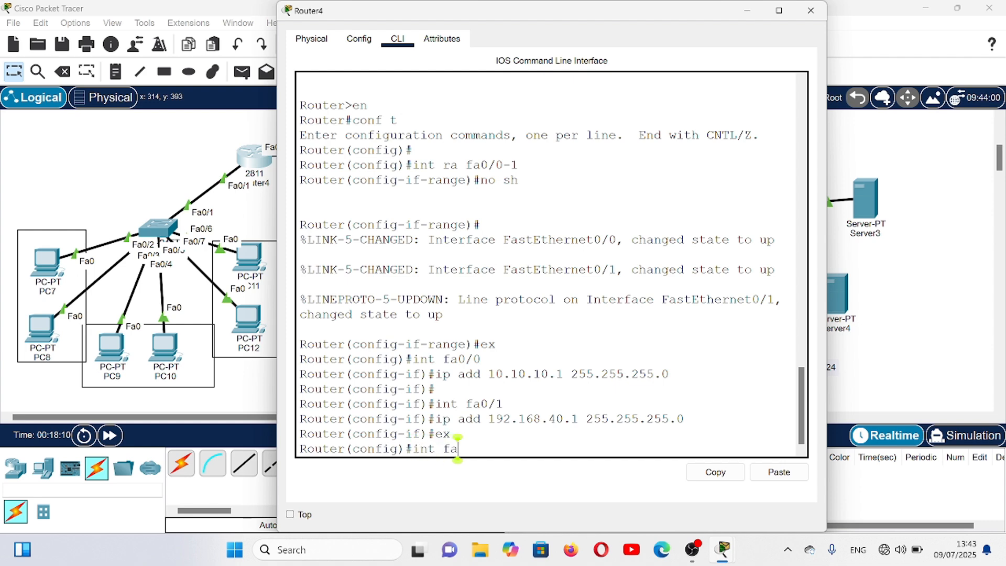
text(0/1.10)
key(Return)
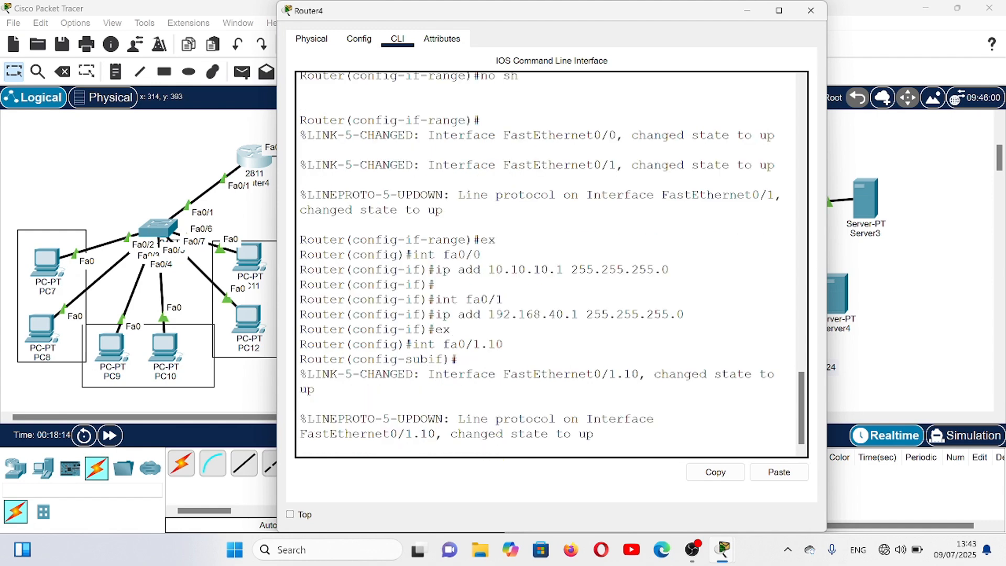
text(en)
key(Tab)
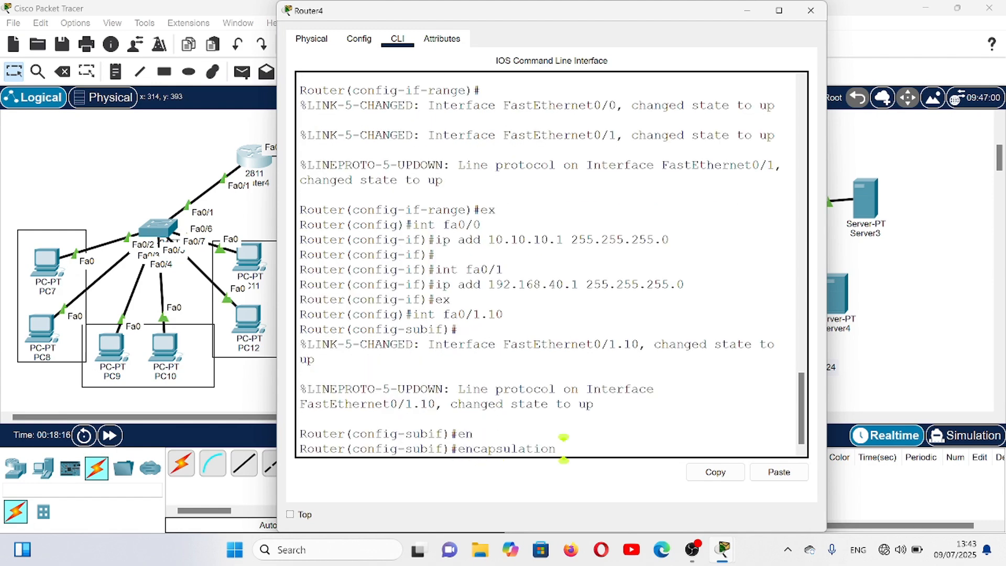
text(do)
key(Tab)
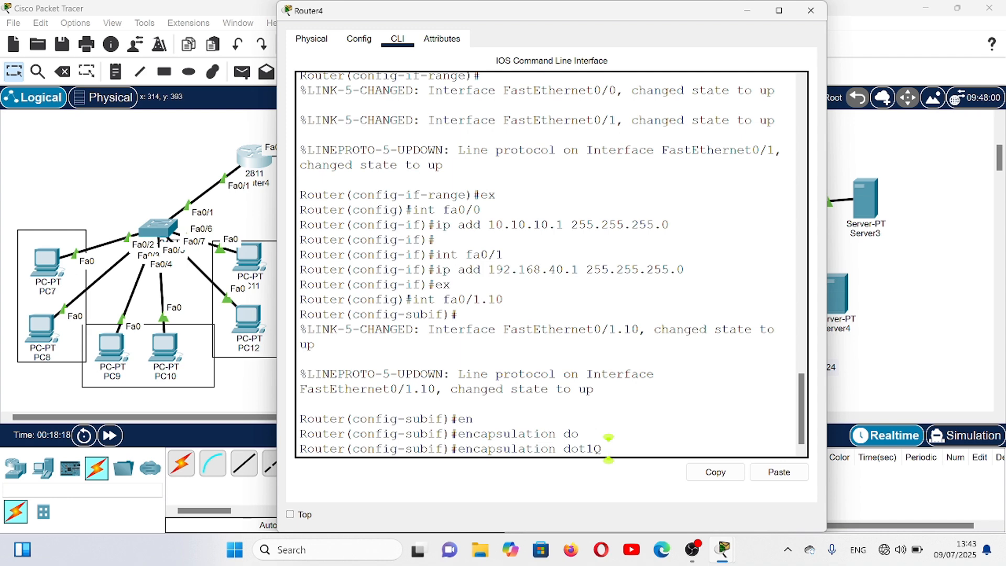
text(10)
key(Return)
- Assign IP address 192.168.10.1 with mask 255.255.255.0 to the fa0/1.10 subinterface
text(i)
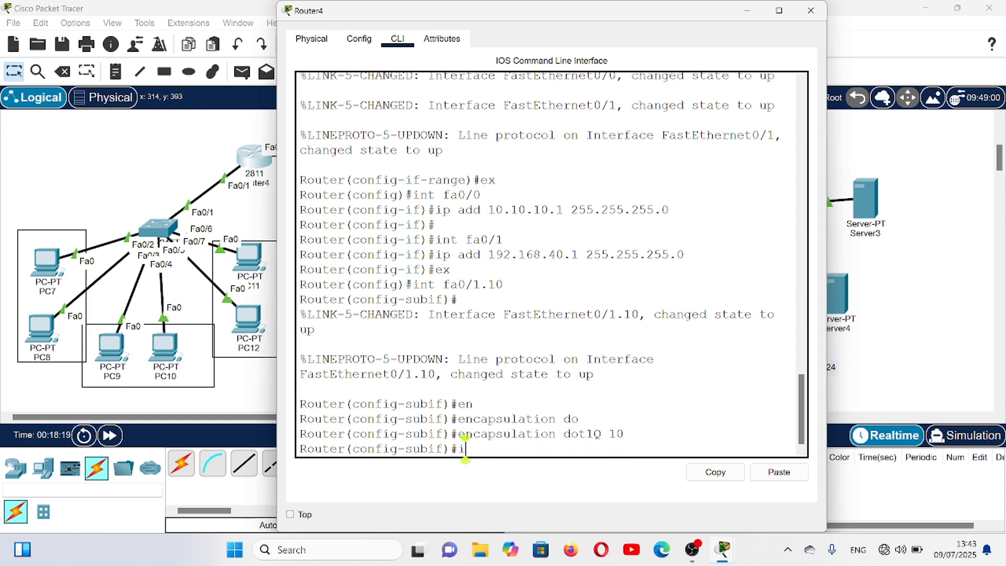
text(p add 19)
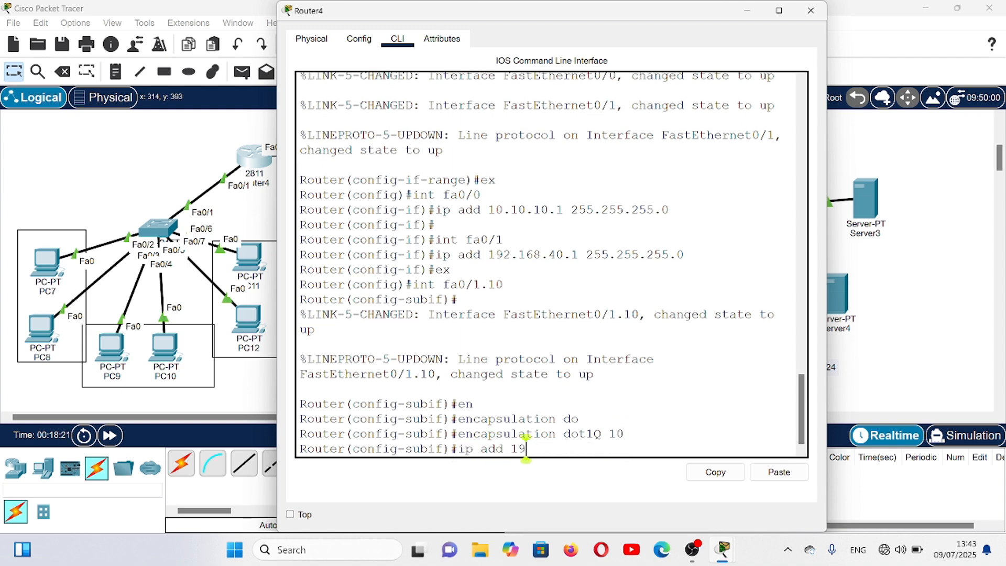
text(2.168.)
text(10.)
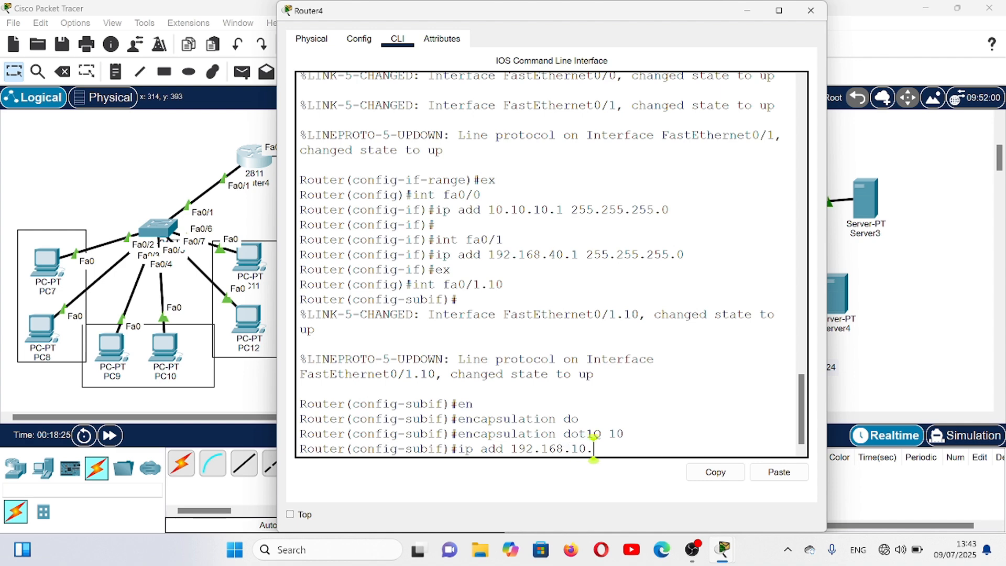
text(1 255,)
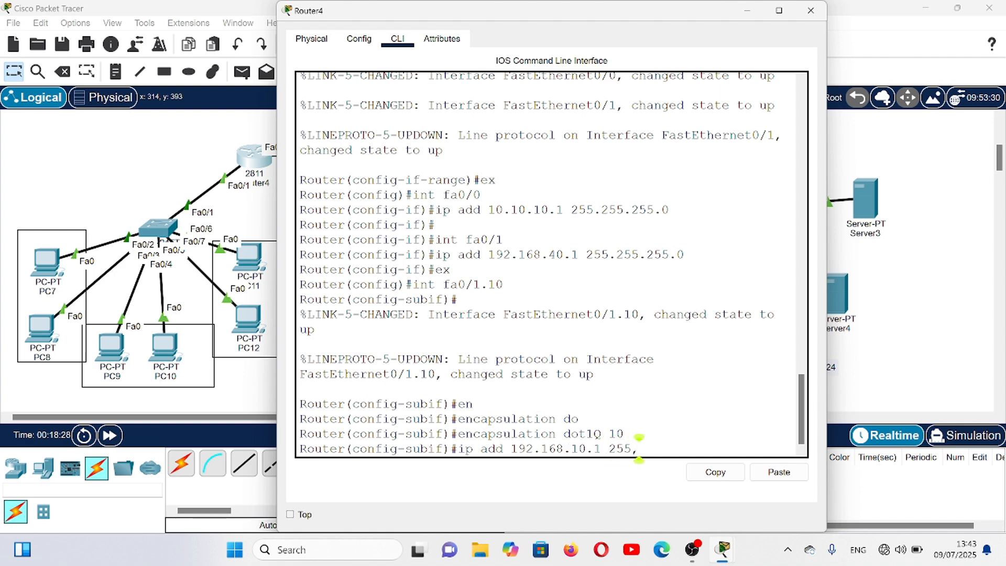
key(BackSpace)
text(.255.255.0)
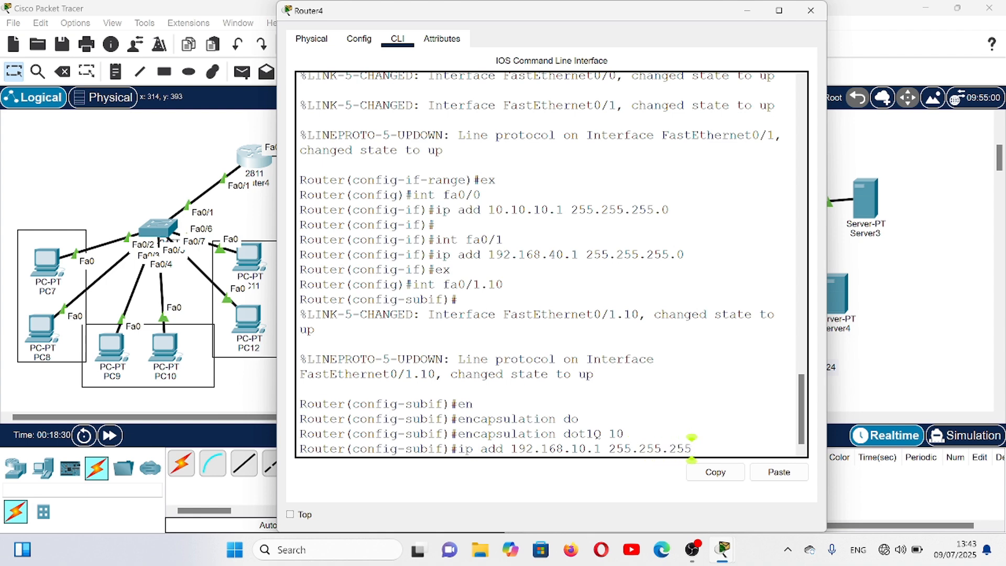
key(Return)
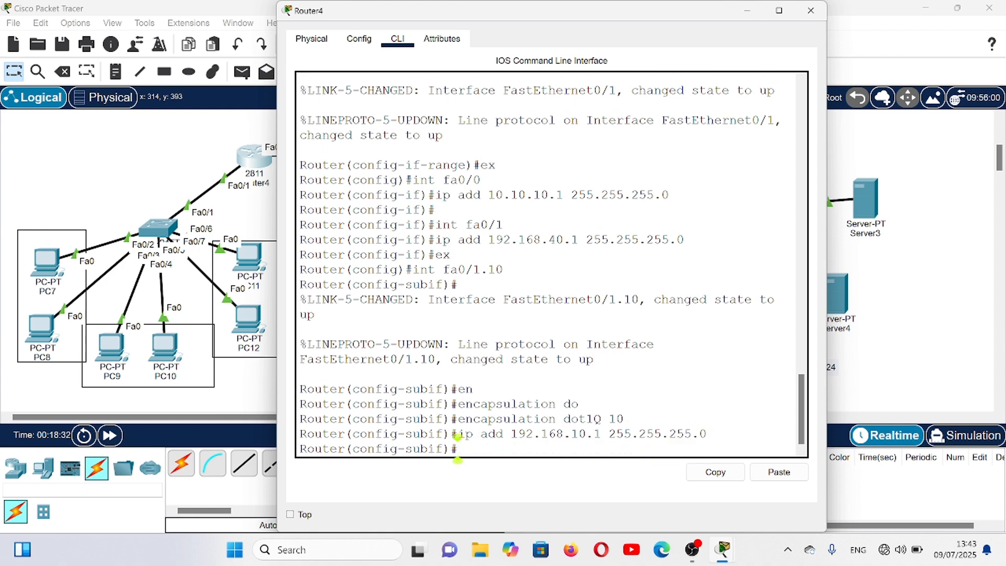
- Create the subinterface fa0/1.20 on Router4
key(Return)
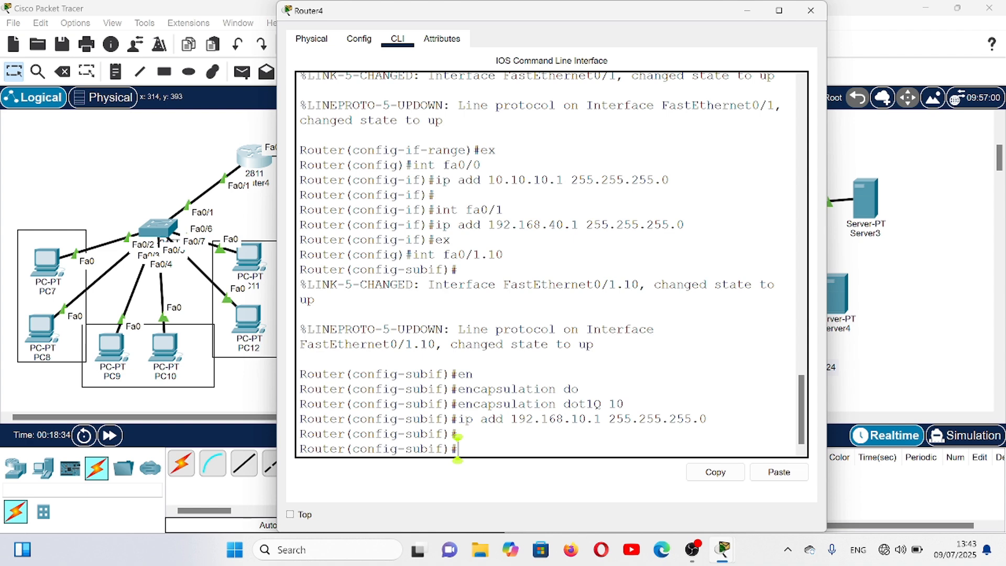
key(Up)
key(Up)
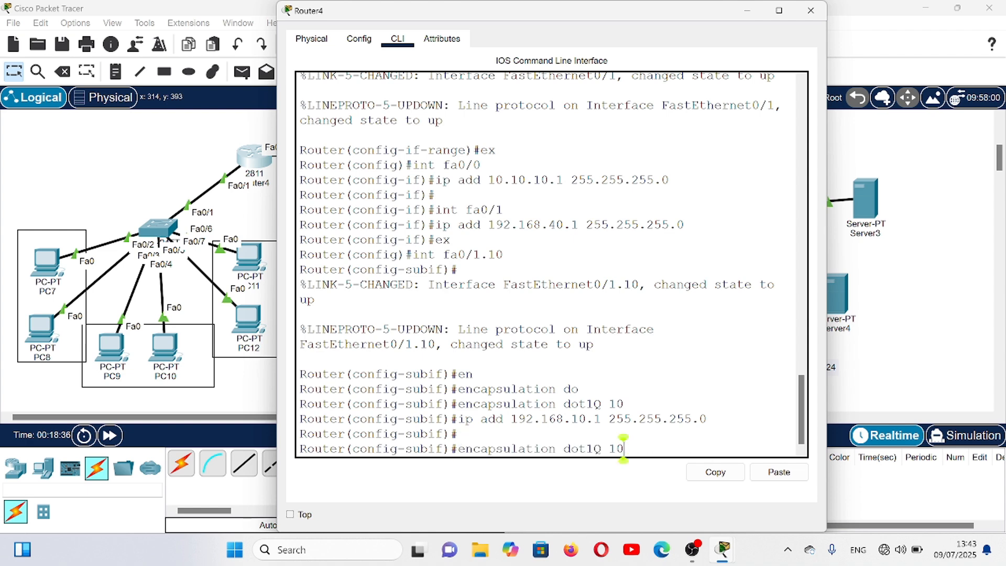
key(Up)
key(Up)
key(Up)
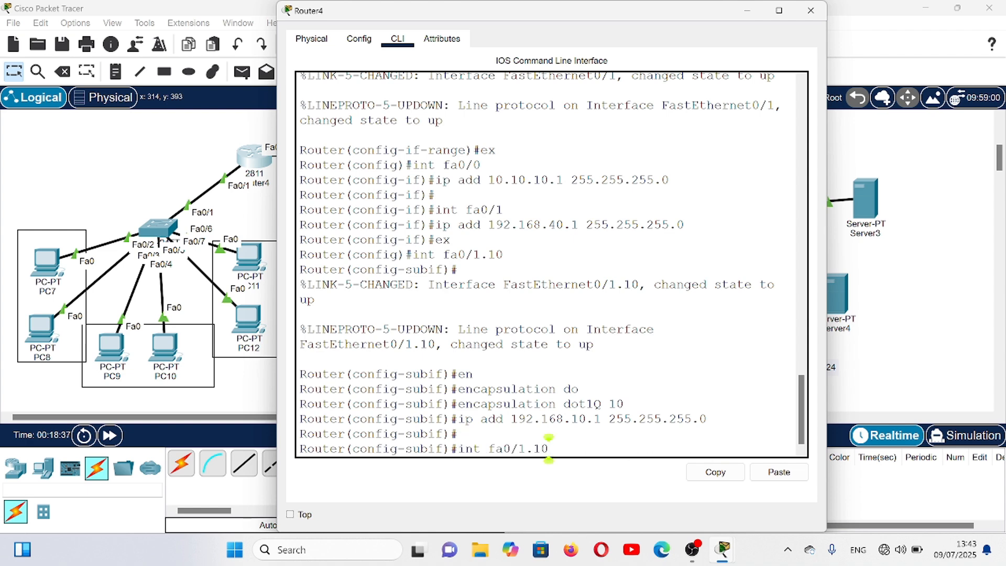
key(BackSpace)
key(BackSpace)
text(20)
key(Return)
key(Return)
key(Return)
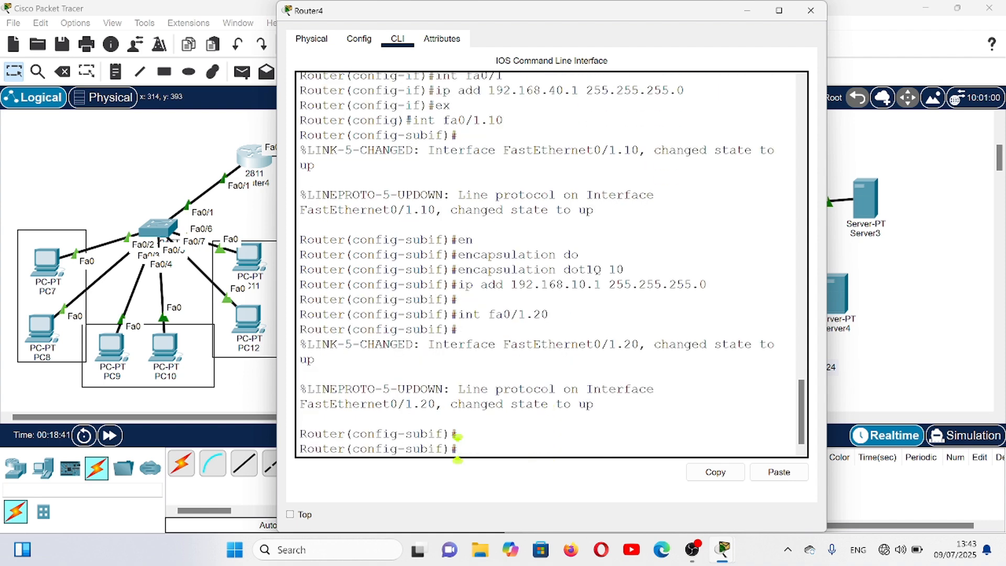
- Set the encapsulation of subinterface fa0/1.20 to dot1Q for VLAN 20
key(Up)
key(Up)
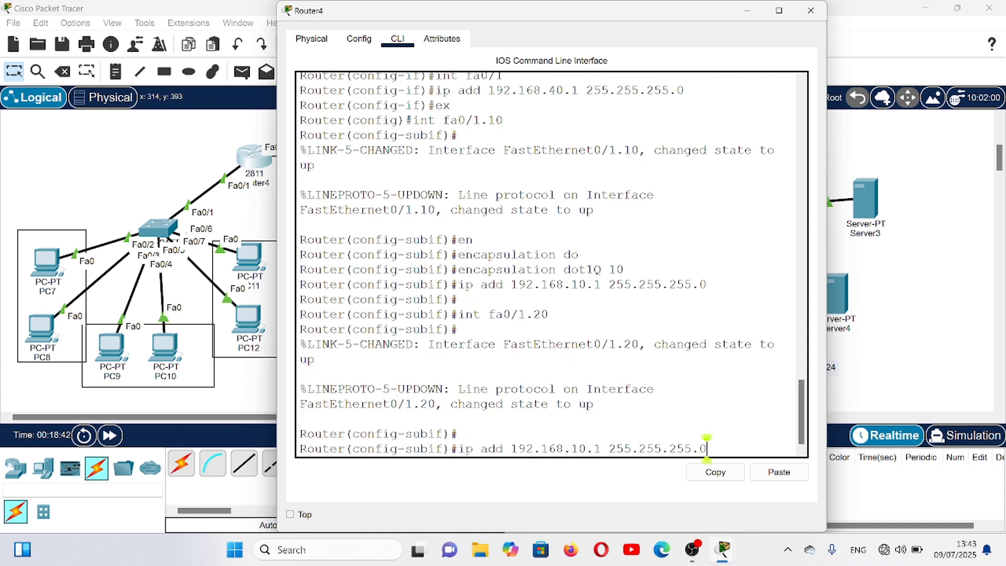
key(Up)
key(BackSpace)
key(BackSpace)
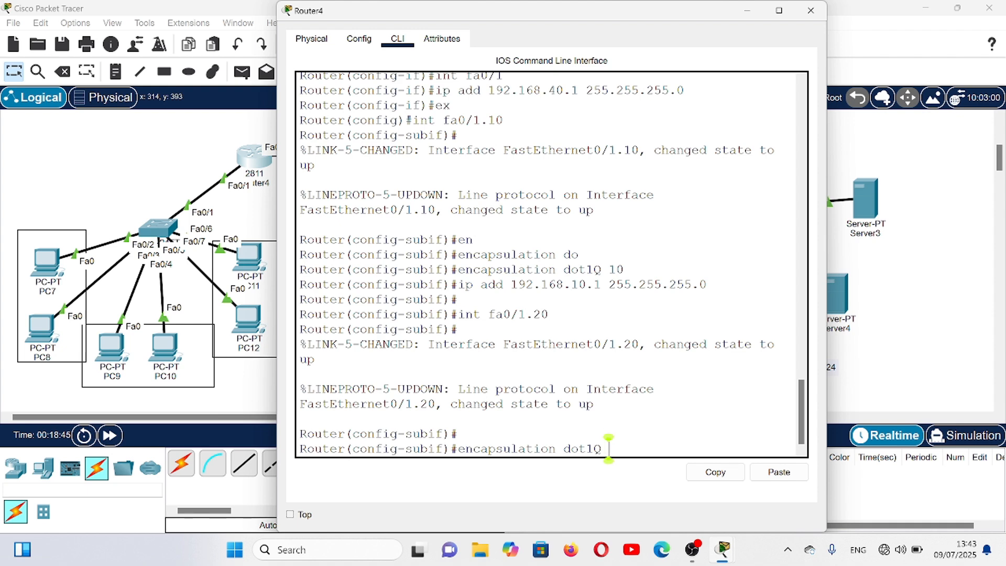
text(20)
key(Return)
- Assign IP address 192.168.20.1 with mask 255.255.255.0 to the fa0/1.20 subinterface
key(Up)
key(Up)
key(Up)
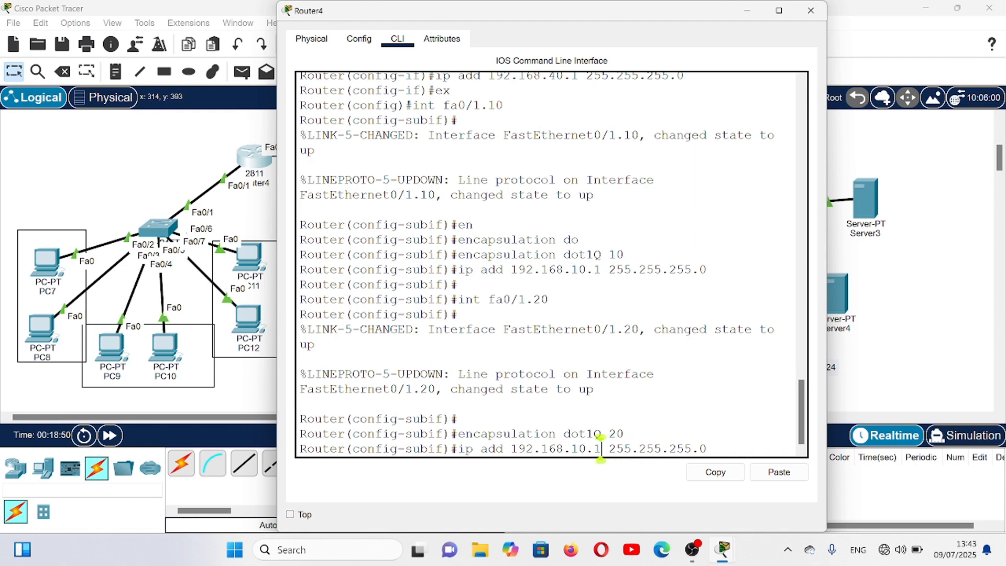
key(BackSpace)
text(2)
key(Return)
key(Return)
- Create the subinterface fa0/1.30 on Router4
key(Up)
key(Up)
key(Up)
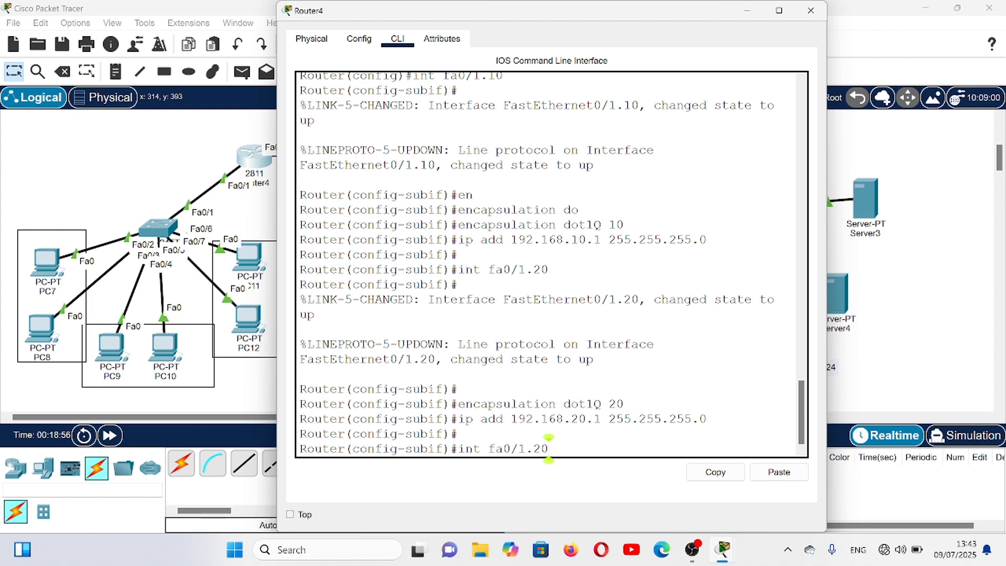
key(BackSpace)
key(BackSpace)
text(30)
key(Return)
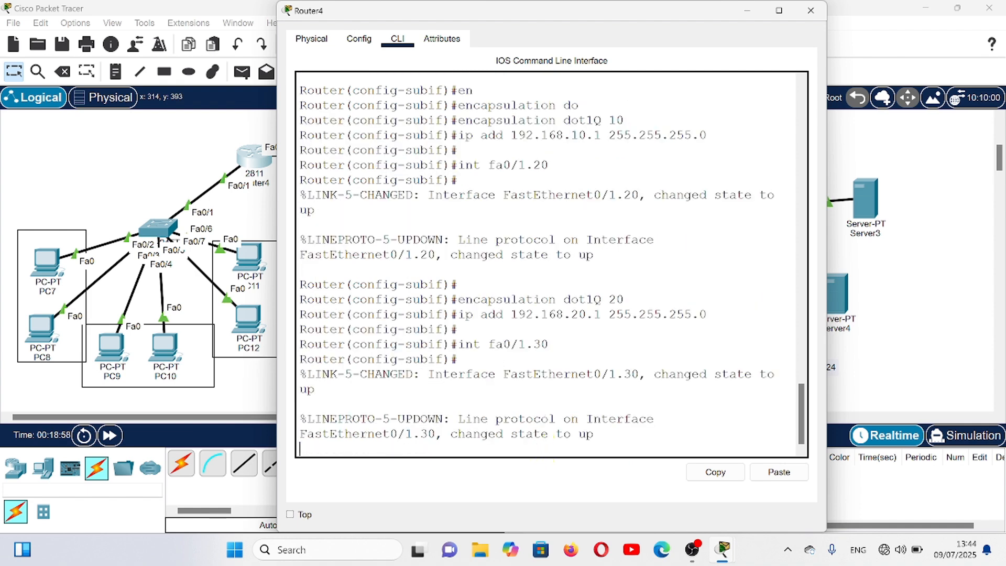
- Set the encapsulation of subinterface fa0/1.30 to dot1Q for VLAN 30
key(Up)
key(Up)
key(Up)
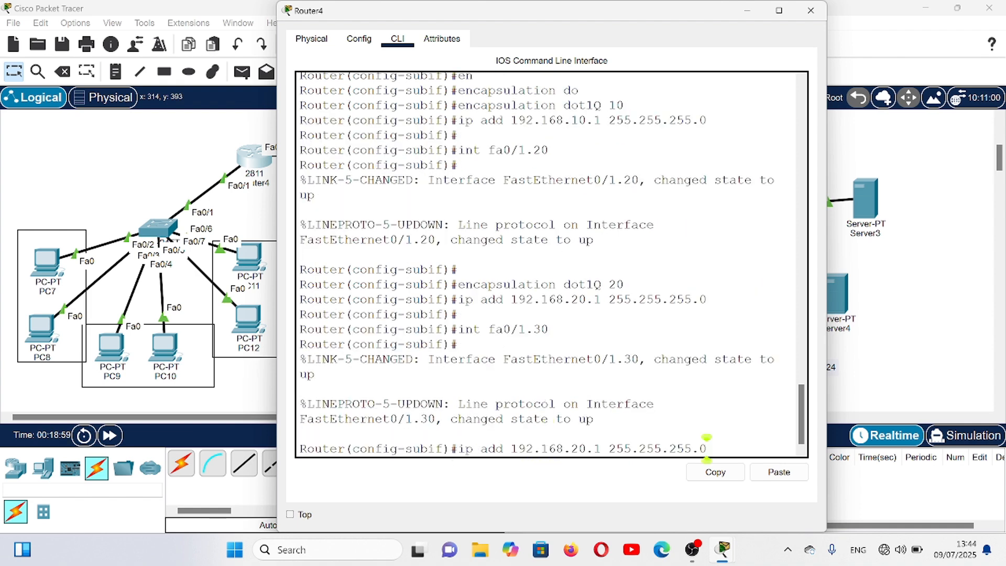
key(BackSpace)
key(BackSpace)
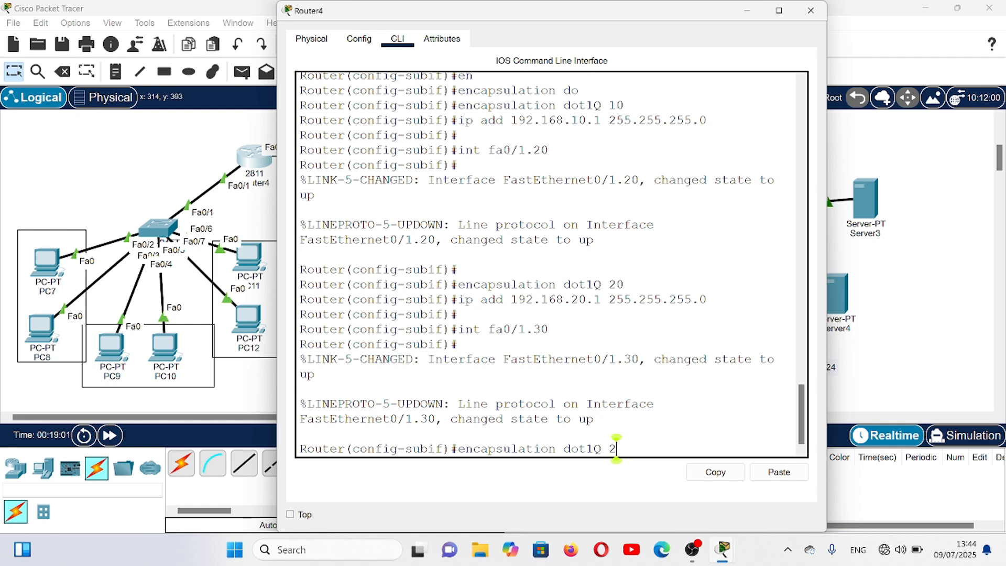
text(30)
key(Return)
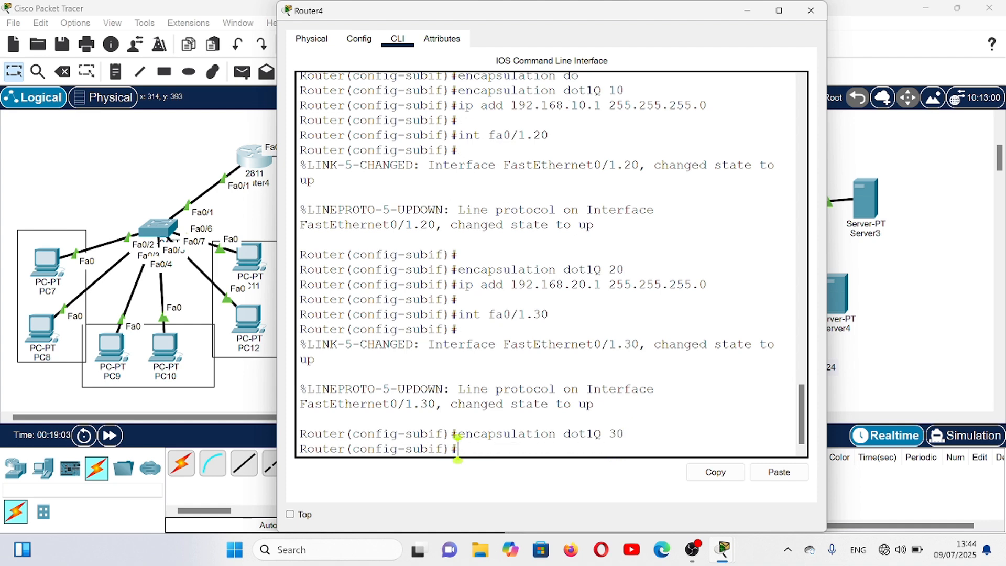
- Assign IP address 192.168.30.1 with mask 255.255.255.0 to the fa0/1.30 subinterface and exit subinterface configuration
key(Up)
key(Up)
key(Up)
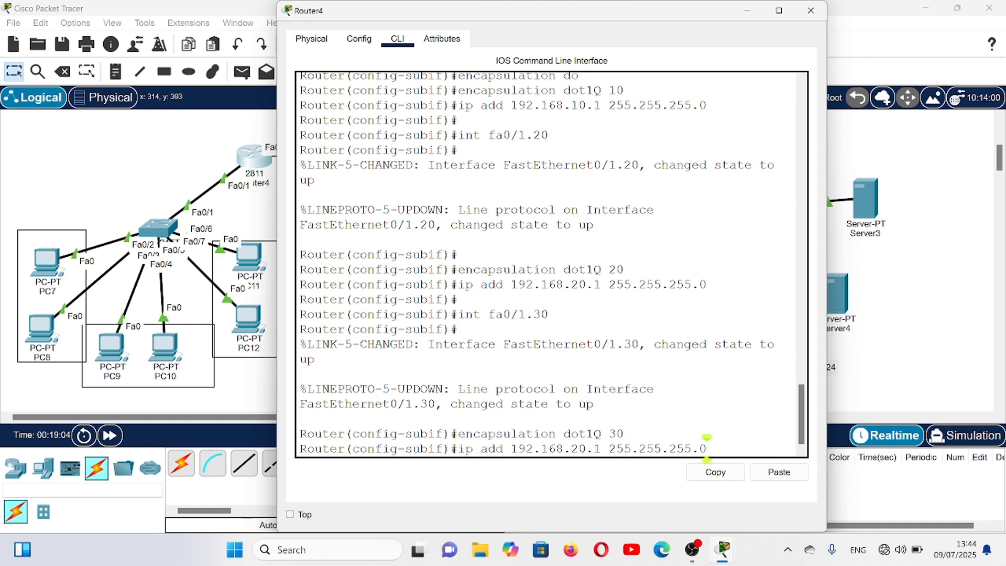
key(Left)
key(Left)
key(Left)
key(Left)
key(Left)
key(Left)
key(Left)
key(Left)
key(Left)
key(Left)
key(Left)
key(Left)
key(Left)
key(Left)
key(Left)
key(Left)
key(Left)
key(BackSpace)
text(3)
key(Return)
key(Return)
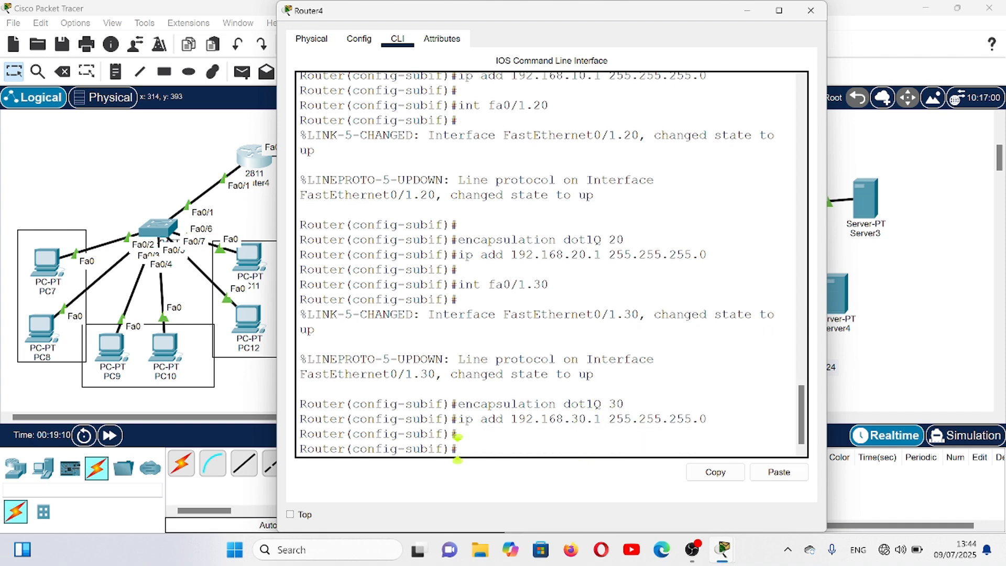
text(ex)
key(Return)
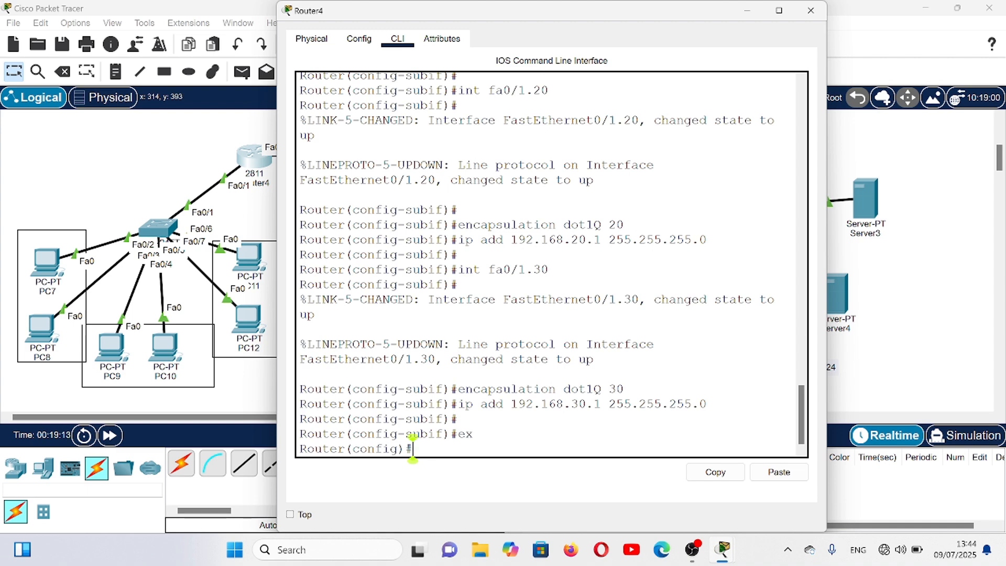
- Create a DHCP pool named vlan10 on Router4
text(ip)
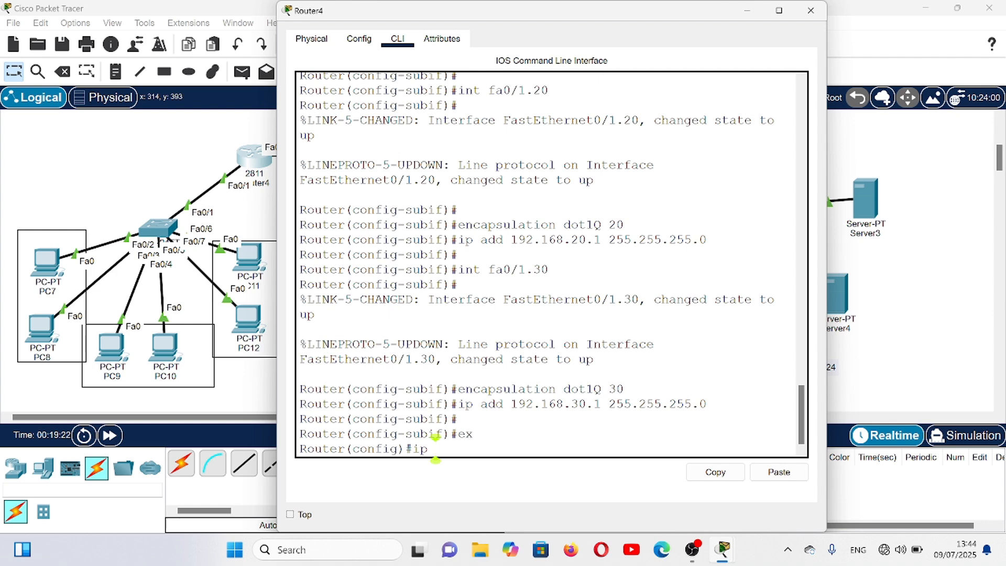
text(dh)
key(Tab)
text(po)
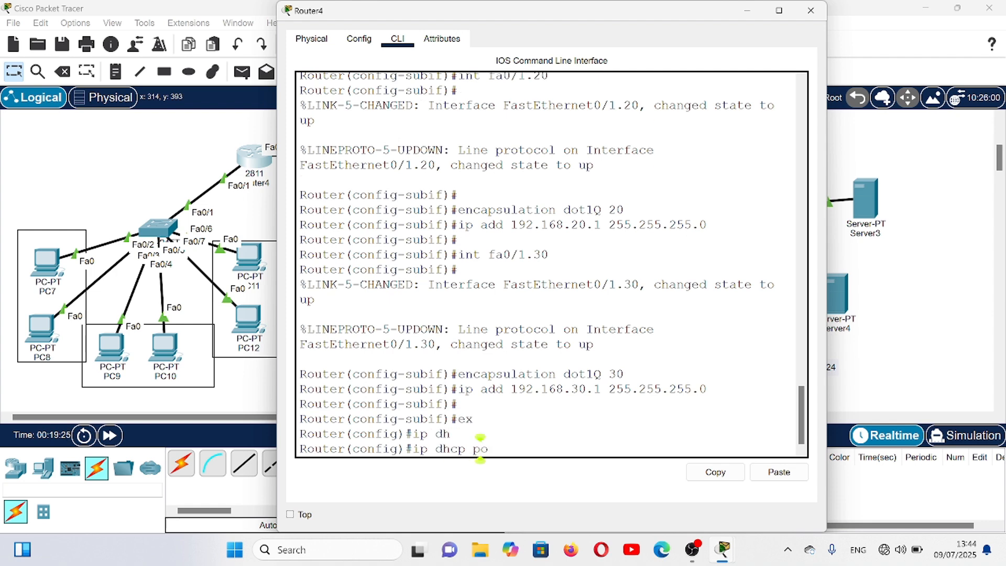
key(Tab)
text(vlan)
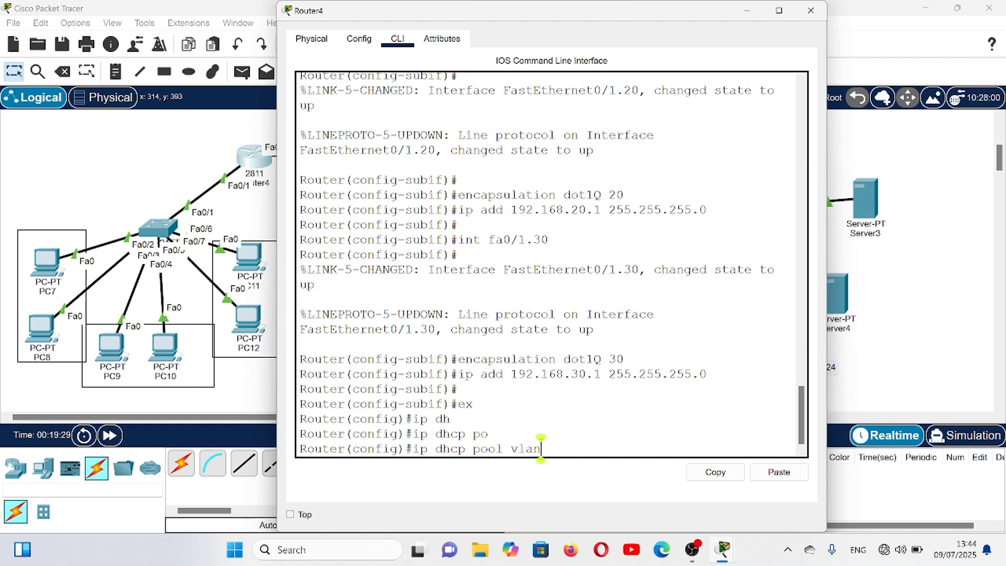
text(10)
key(Return)
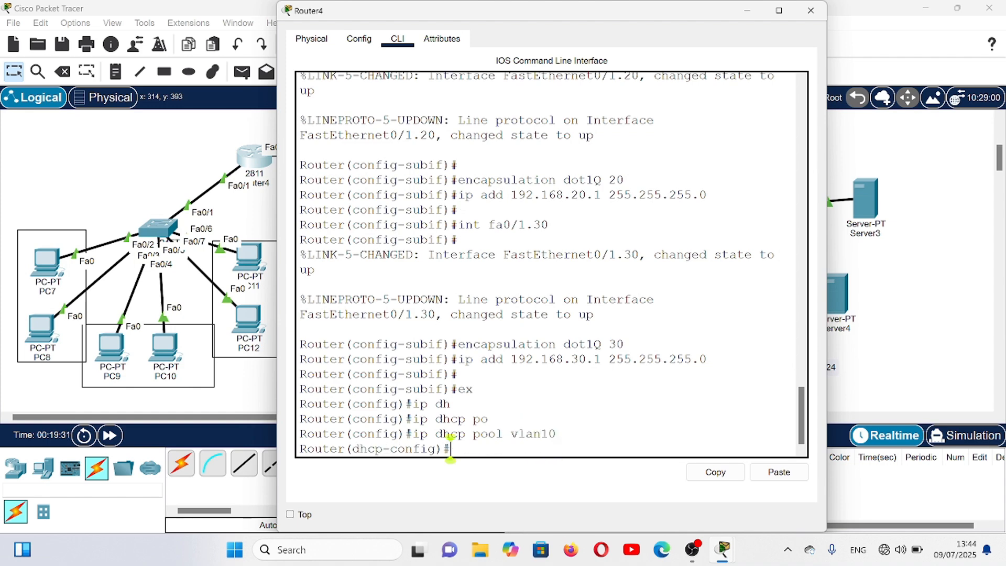
- Set the vlan10 DHCP pool's network to 192.168.10.0 with mask 255.255.255.0
text(net 192)
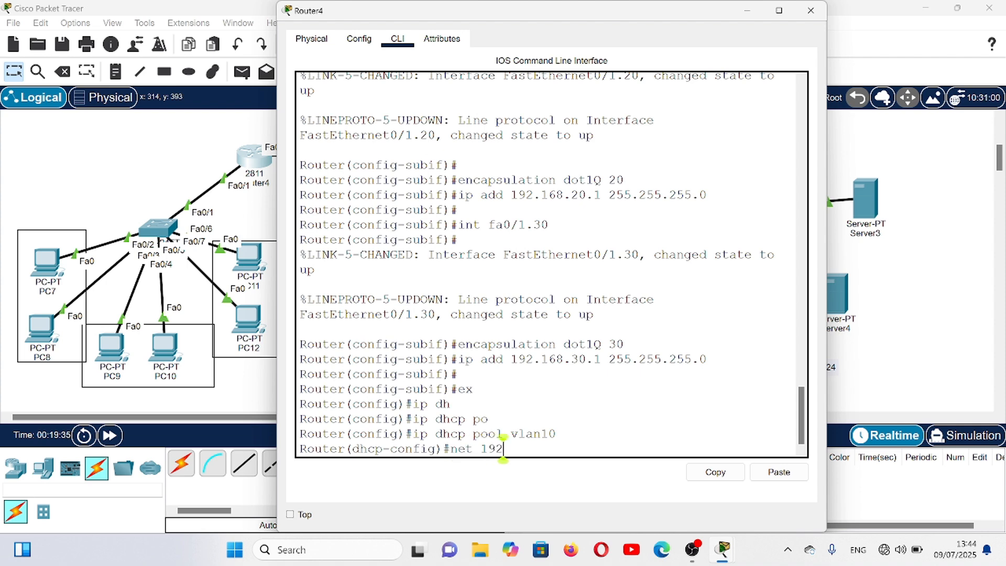
text(.168.10.0 255)
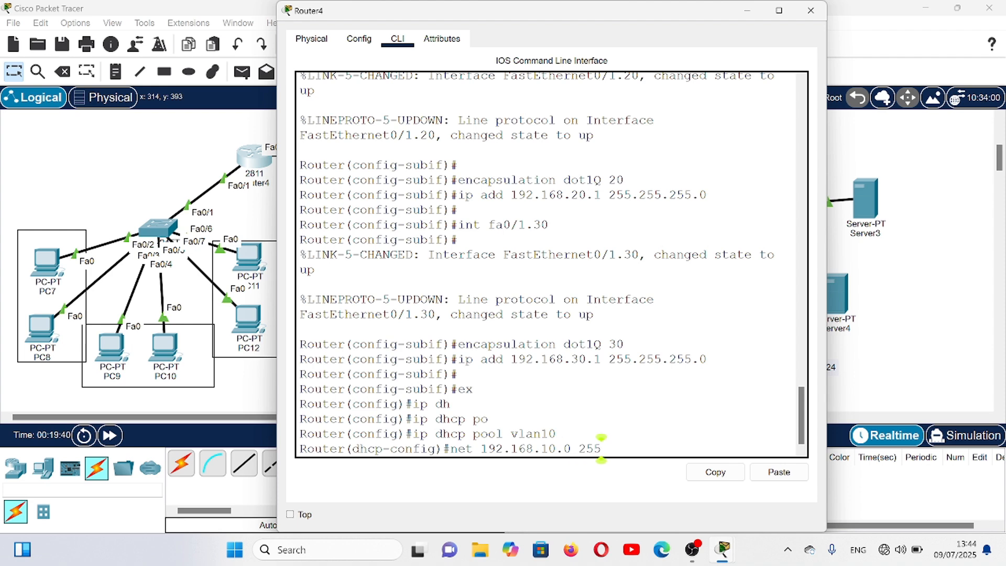
text(.255.255.0)
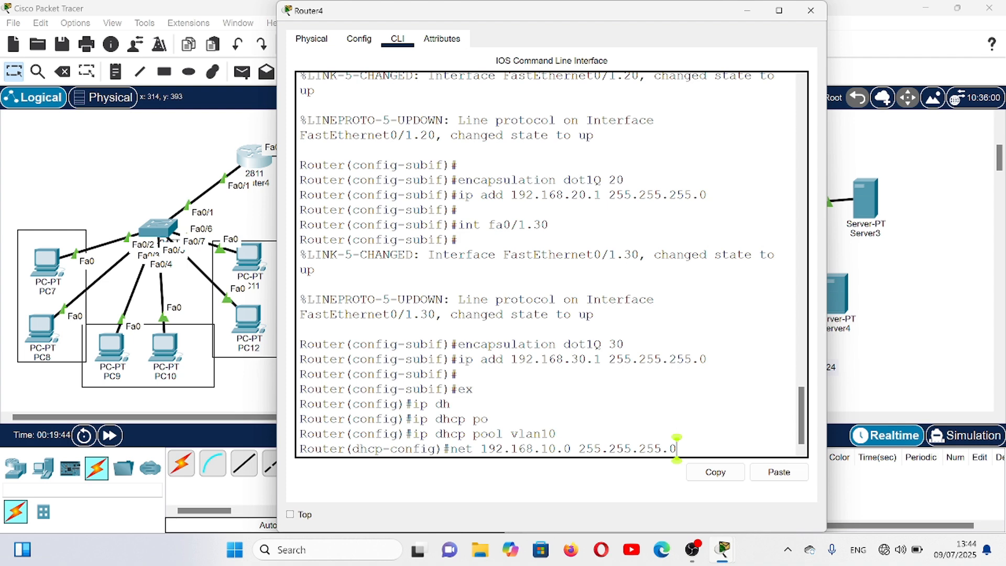
key(Return)
- Set the vlan10 DHCP pool's default router to 192.168.10.1
text(s)
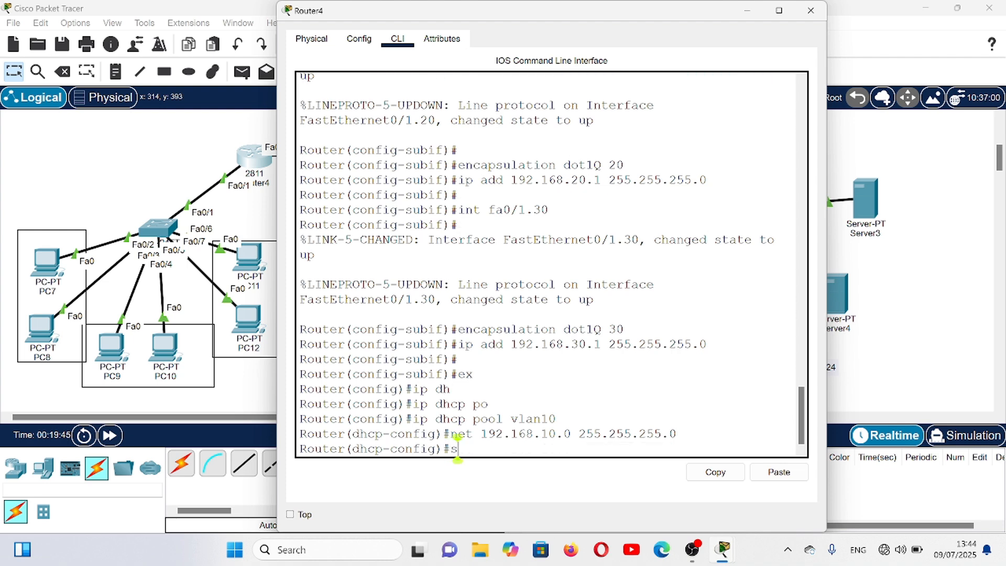
key(BackSpace)
text(de)
key(Tab)
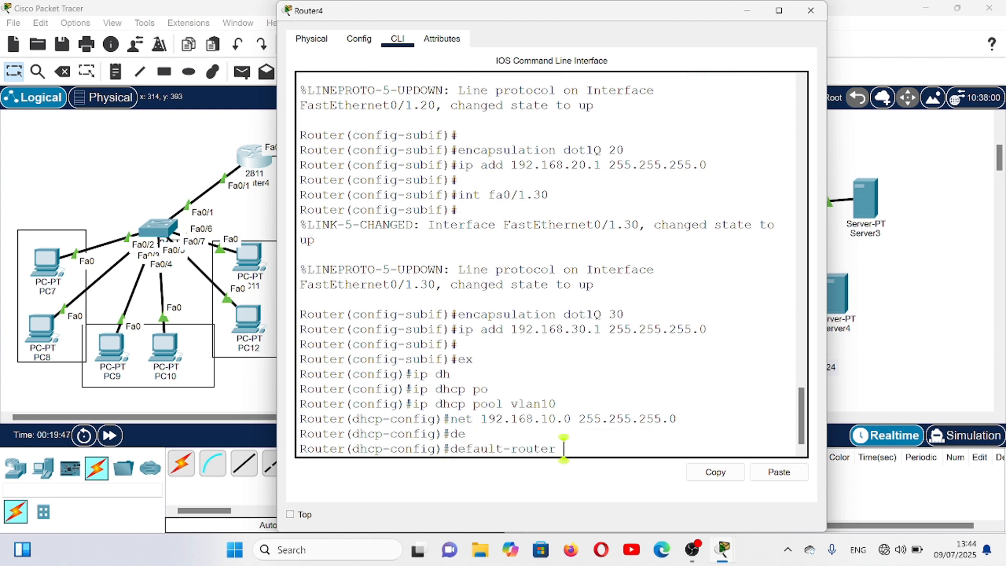
text(192.168.10.1)
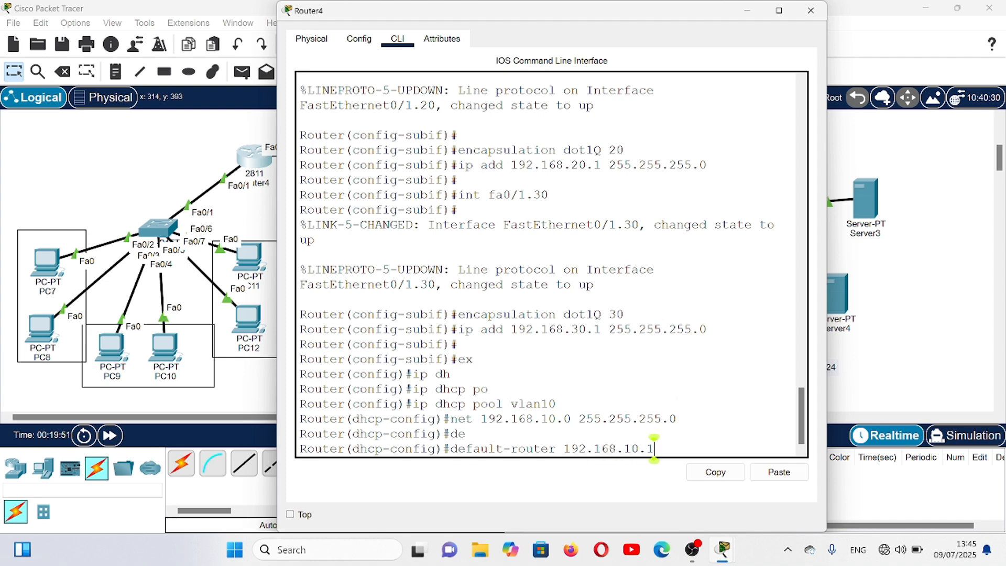
key(Return)
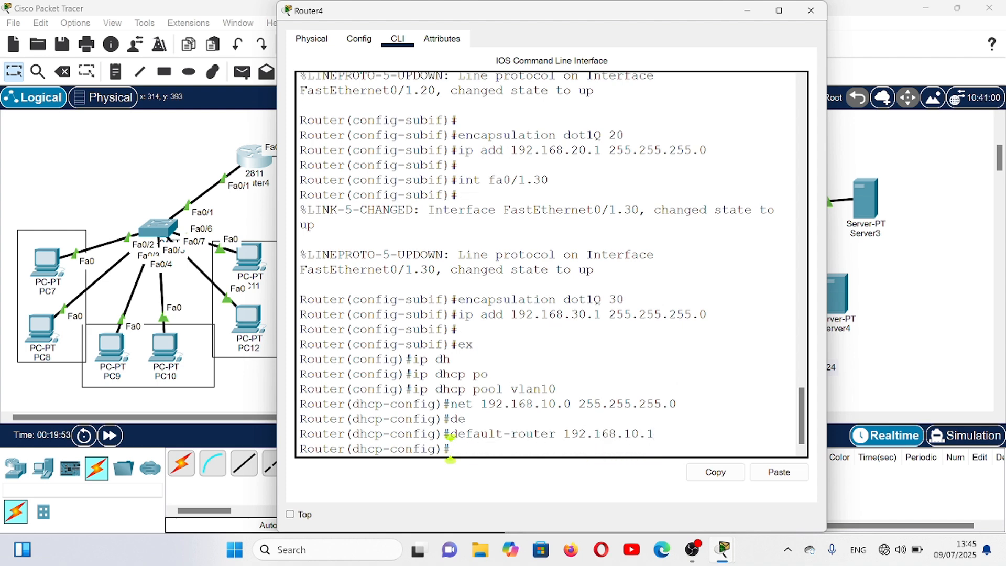
- Set the vlan10 DHCP pool's DNS server to 8.8.8.8
text(dn)
key(Tab)
text(8)
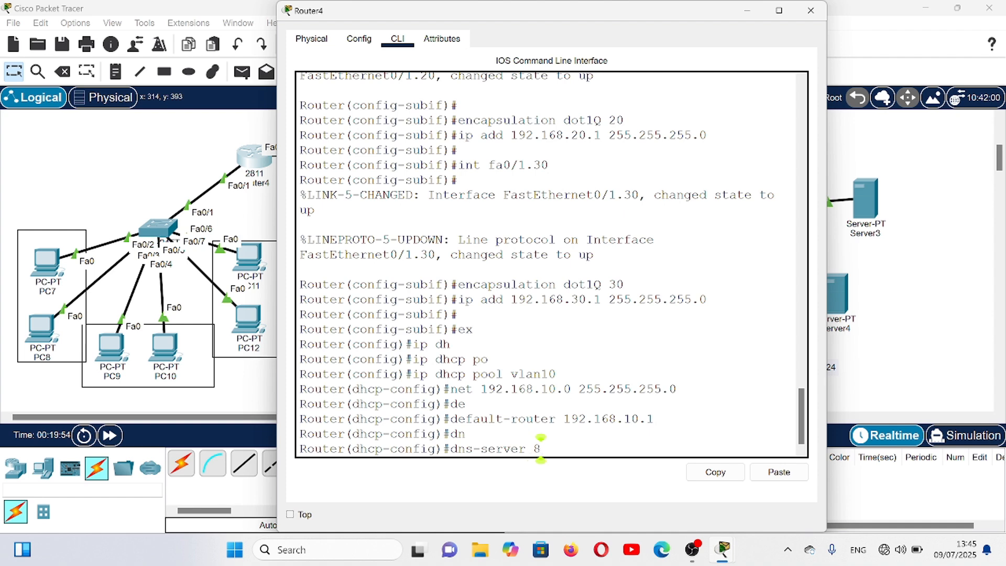
text(.8.8.8)
key(Return)
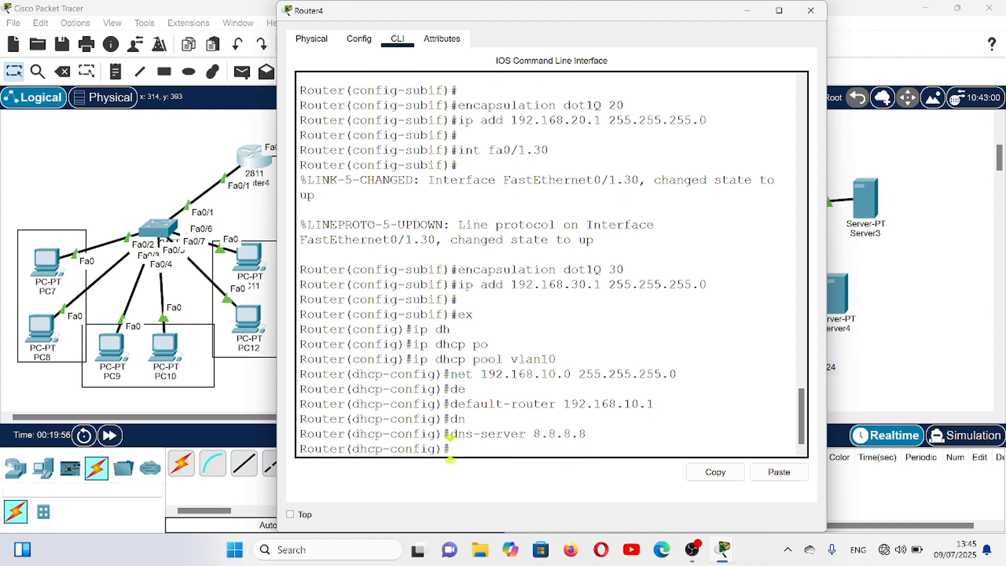
key(Return)
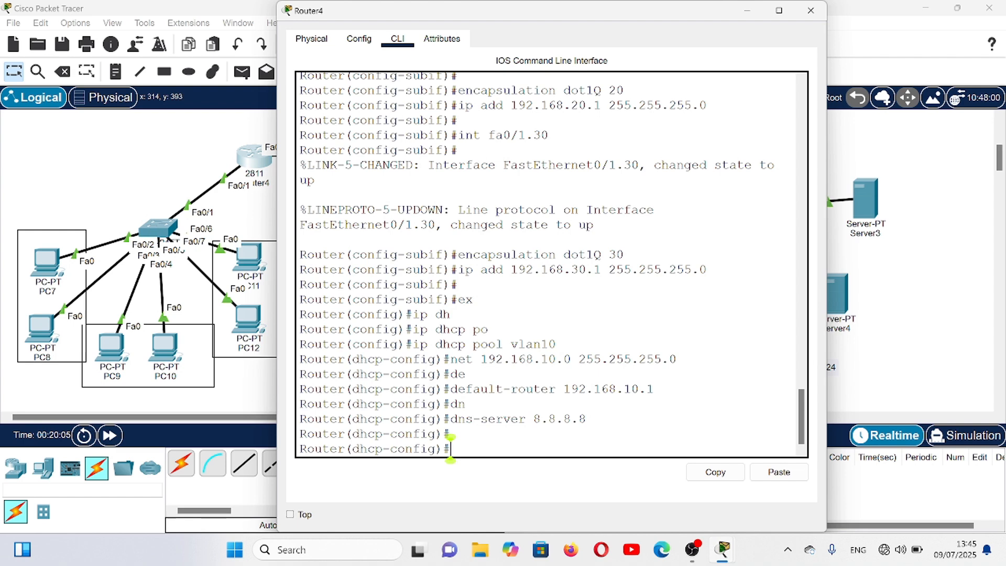
- Create a DHCP pool named vlan20 on Router4
key(Up)
key(Up)
key(Up)
key(Up)
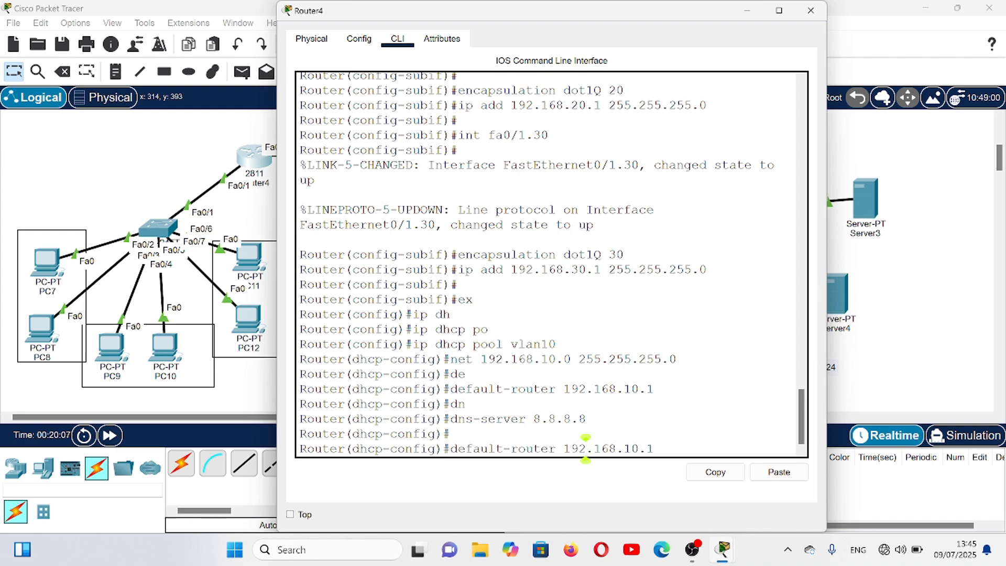
key(Up)
key(Down)
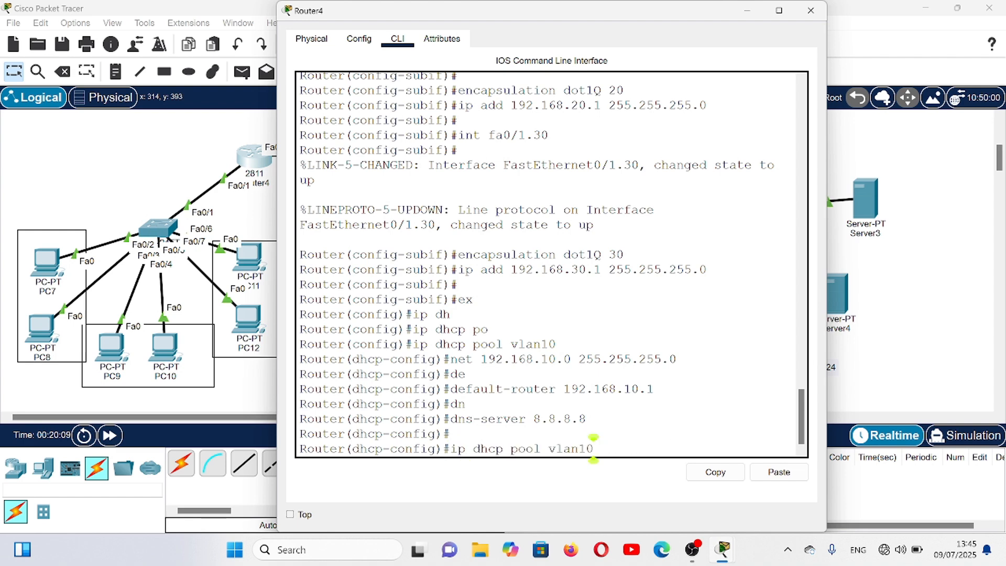
key(BackSpace)
key(BackSpace)
text(20)
key(Return)
- Set the vlan20 DHCP pool's network to 192.168.20.0 with mask 255.255.255.0
key(Up)
key(Up)
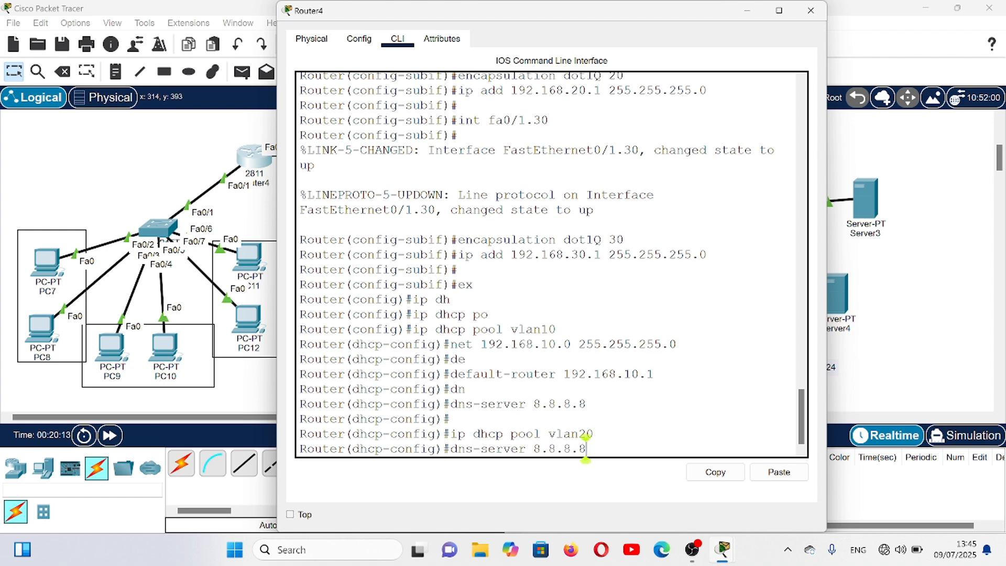
key(Up)
key(Up)
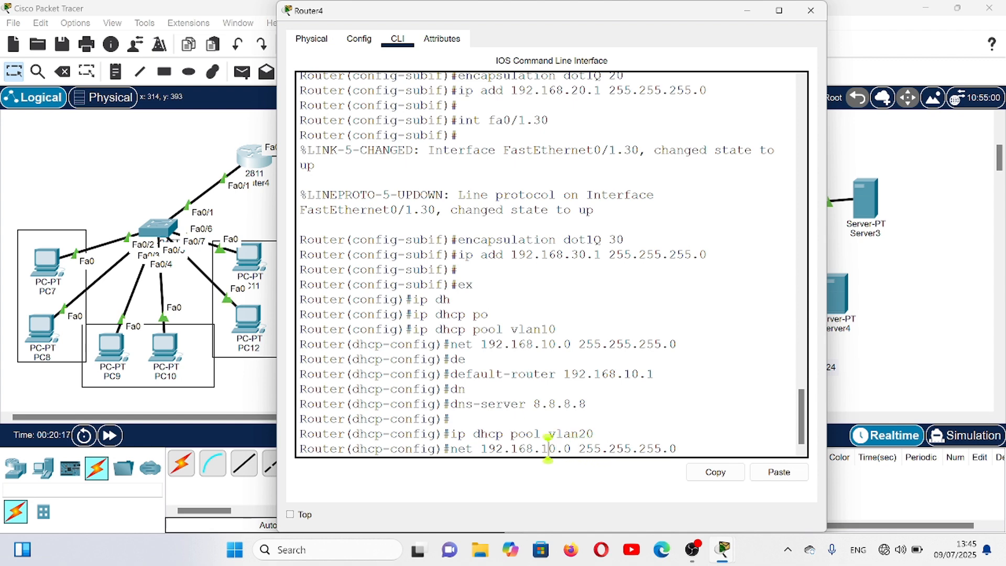
key(Left)
key(Left)
key(Left)
key(Left)
key(Left)
key(Left)
key(Left)
key(Left)
key(Left)
key(Left)
key(Left)
key(Left)
key(Left)
key(Left)
key(Left)
key(Left)
key(Left)
key(BackSpace)
text(2)
key(Return)
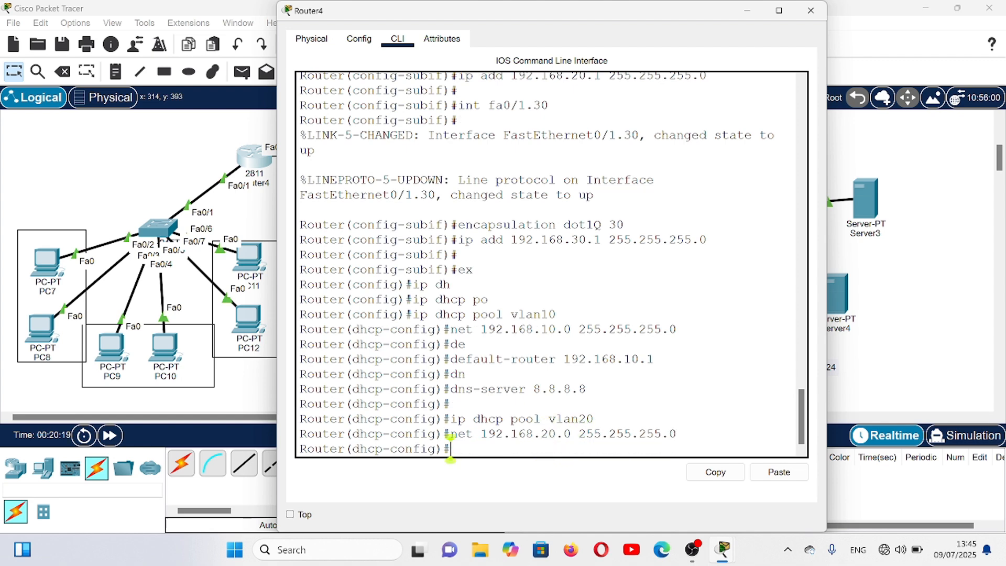
- Set the vlan20 DHCP pool's default router to 192.168.20.1
key(Up)
key(Up)
key(Up)
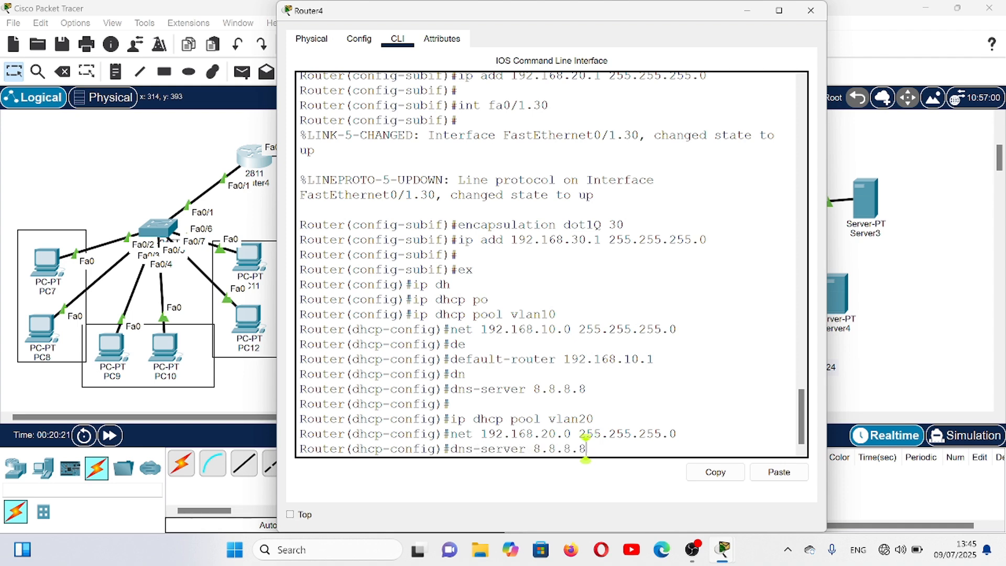
key(Up)
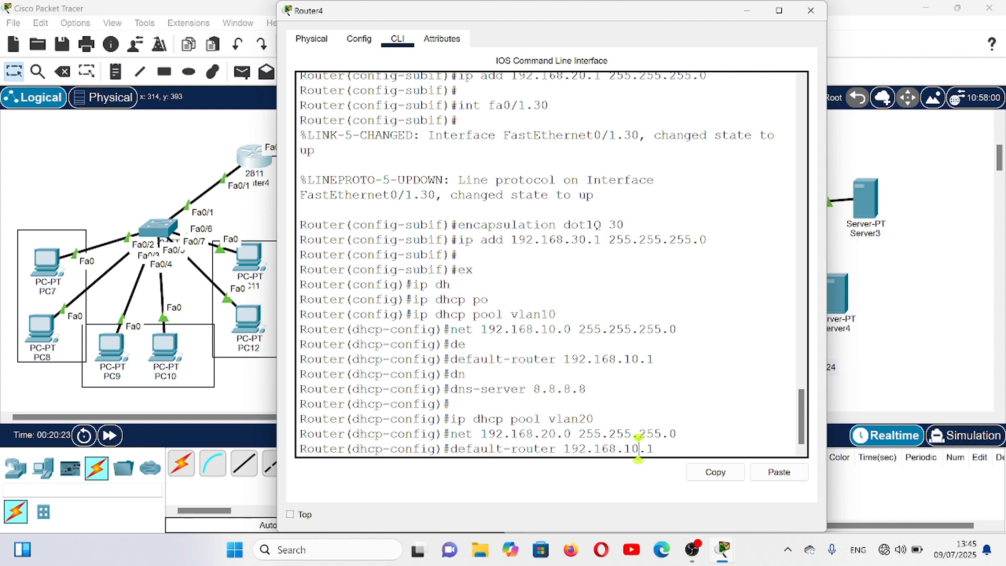
key(Left)
key(Left)
key(Left)
key(BackSpace)
text(2)
key(Return)
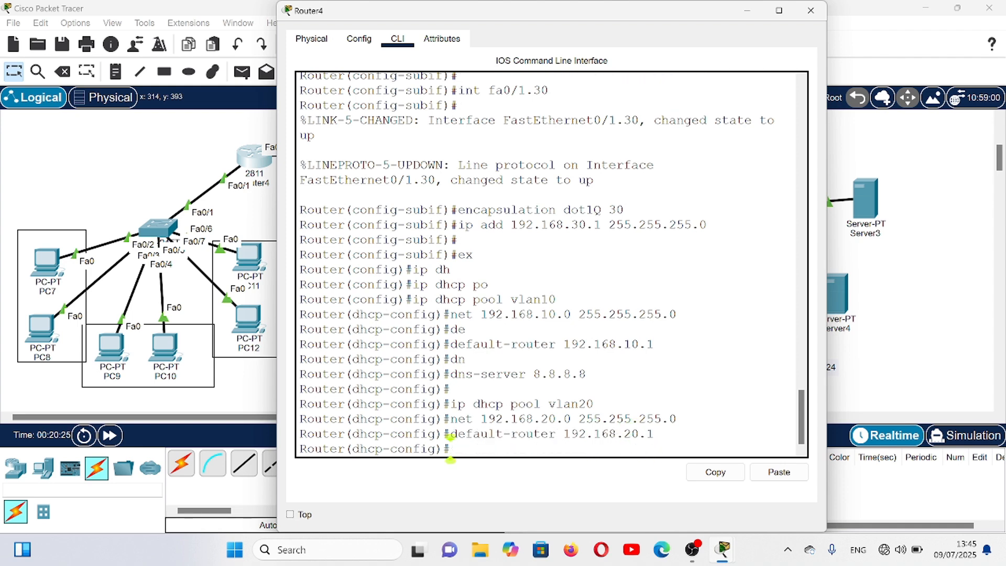
- Set the vlan20 DHCP pool's DNS server to 8.8.8.8
key(Up)
key(Up)
key(Up)
key(Up)
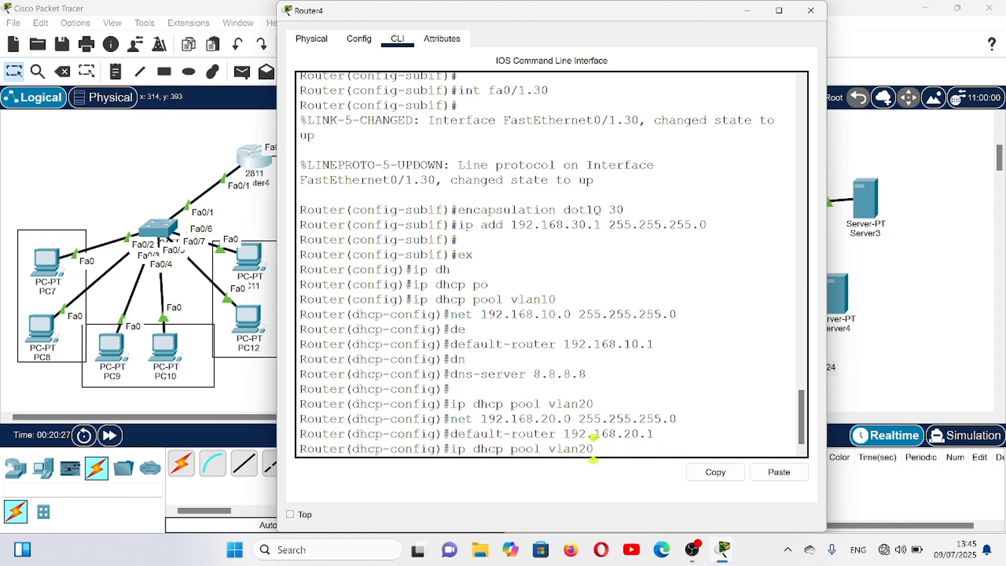
key(Return)
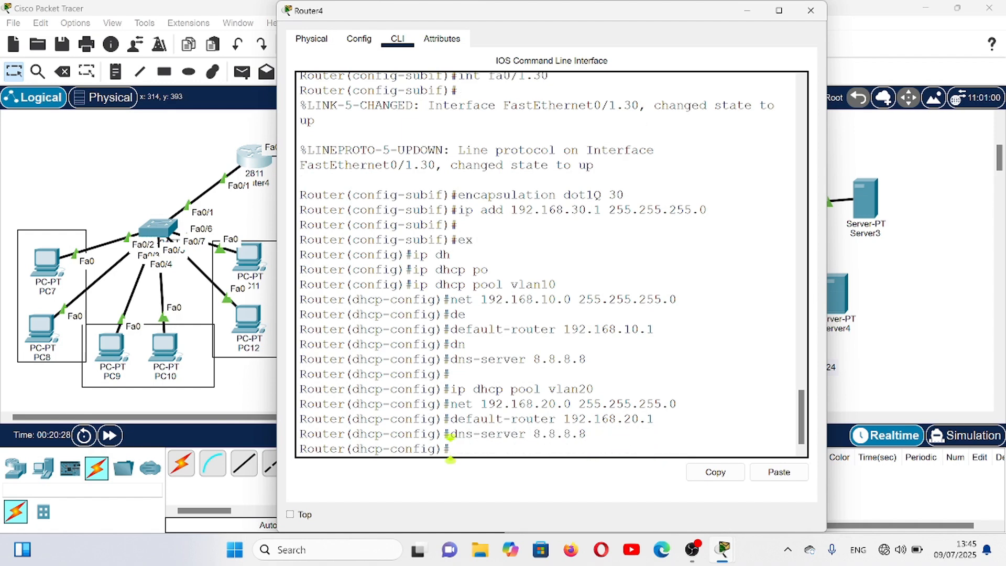
key(Return)
- Create a DHCP pool named vlan30 on Router4
key(Up)
key(Up)
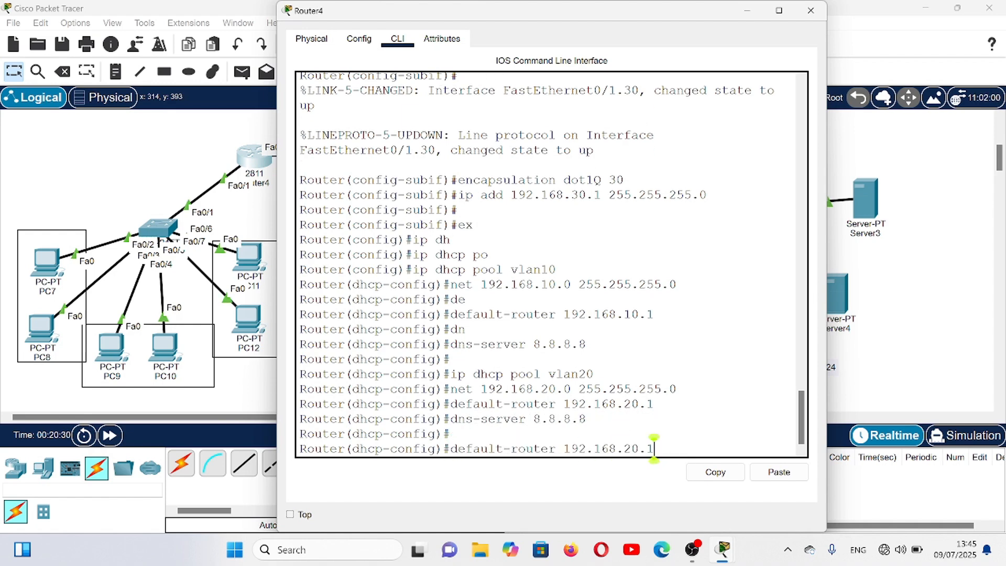
key(Up)
- Set the vlan30 DHCP pool's network to 192.168.30.0 with mask 255.255.255.0
key(Up)
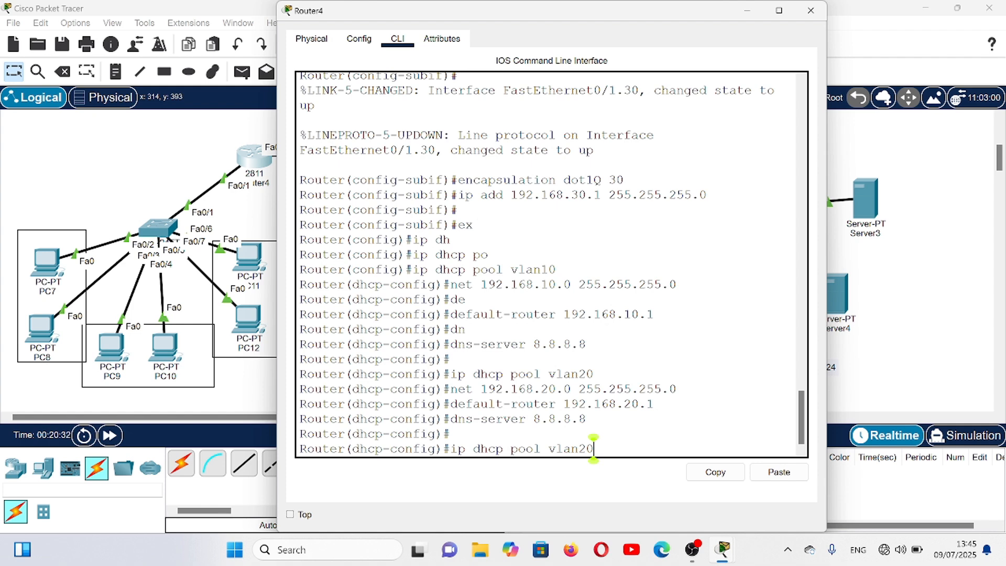
key(BackSpace)
key(BackSpace)
text(30)
key(Return)
key(Up)
key(Up)
key(Up)
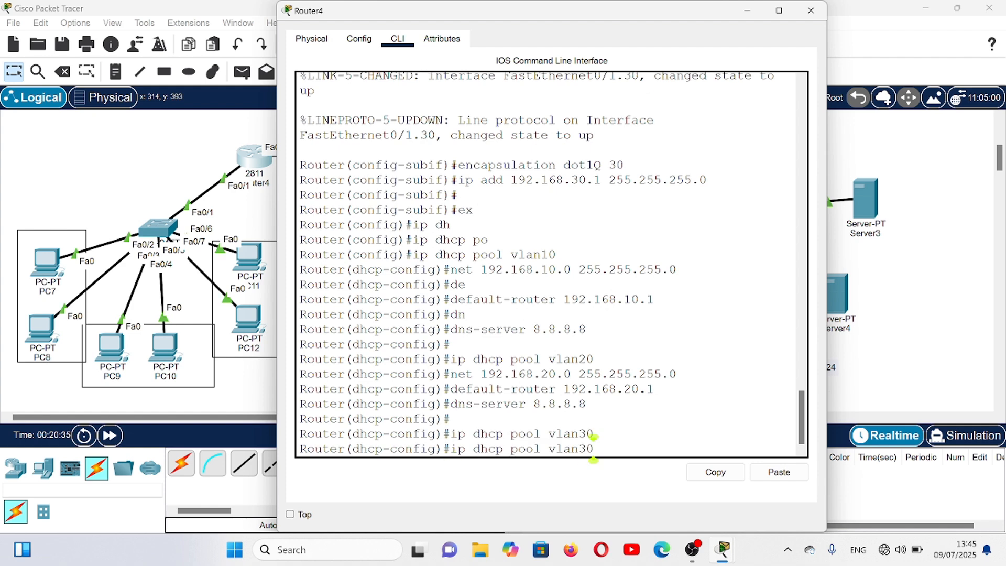
key(Up)
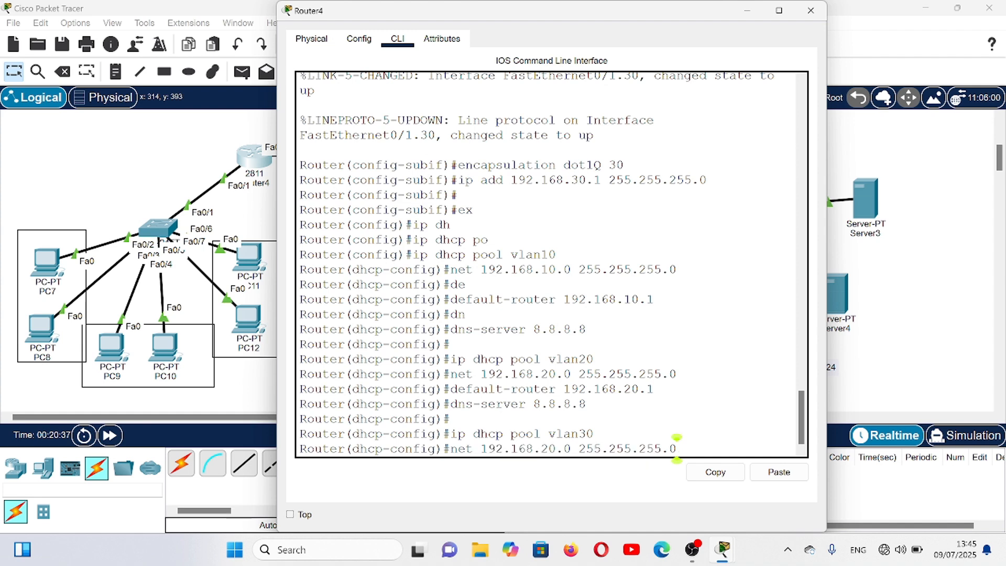
key(Left)
key(Left)
key(Left)
key(Left)
key(Left)
key(Left)
key(Left)
key(Left)
key(Left)
key(Left)
key(Left)
key(Left)
key(Left)
key(Left)
key(Left)
key(Left)
key(Left)
key(Left)
key(Left)
key(BackSpace)
text(3)
key(Return)
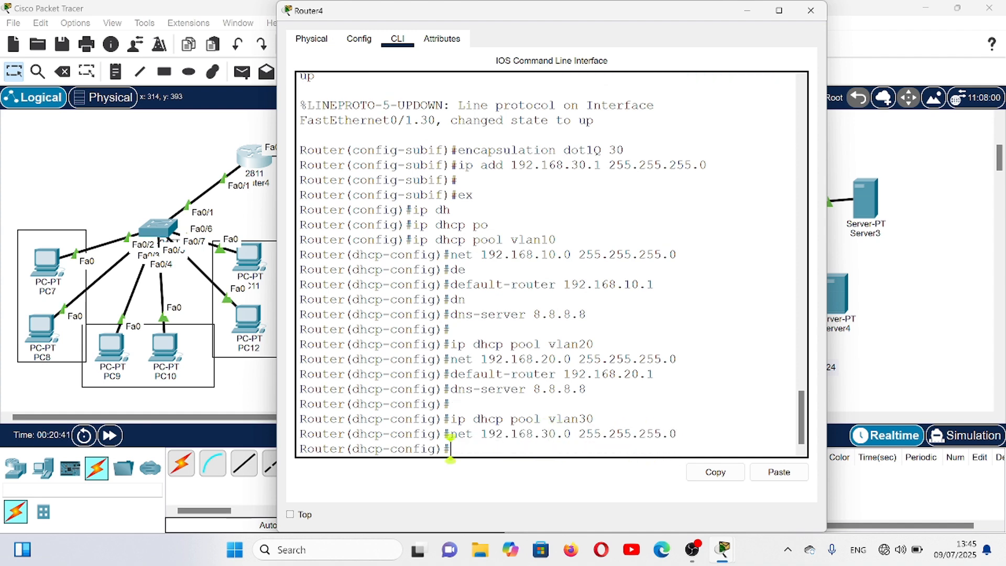
- Set the vlan30 DHCP pool's default router to 192.168.30.1
key(Up)
key(Up)
key(Up)
key(Up)
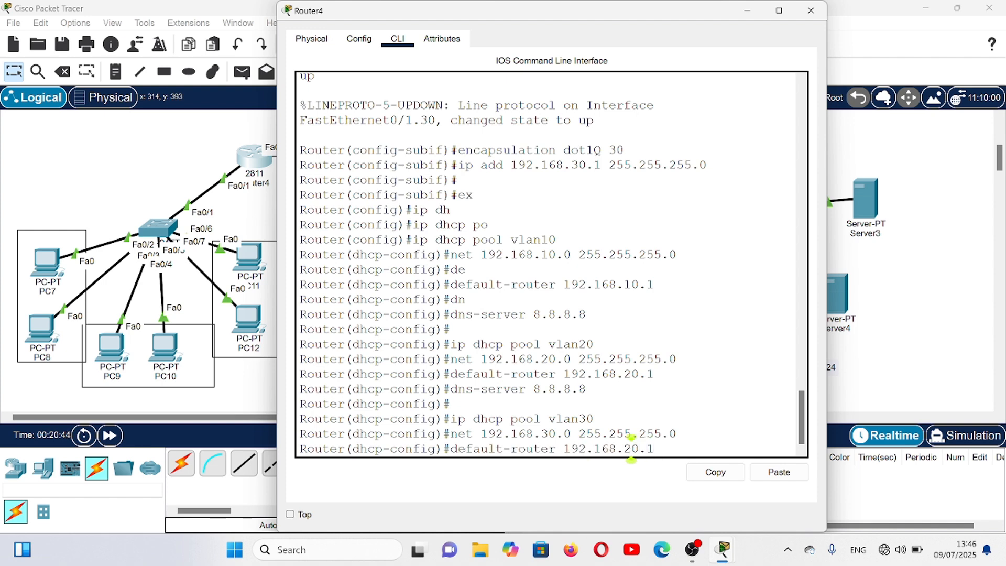
click(631, 448)
key(BackSpace)
text(3)
key(Return)
- Set the vlan30 DHCP pool's DNS server to 8.8.8.8 and close Router4's configuration window
key(Up)
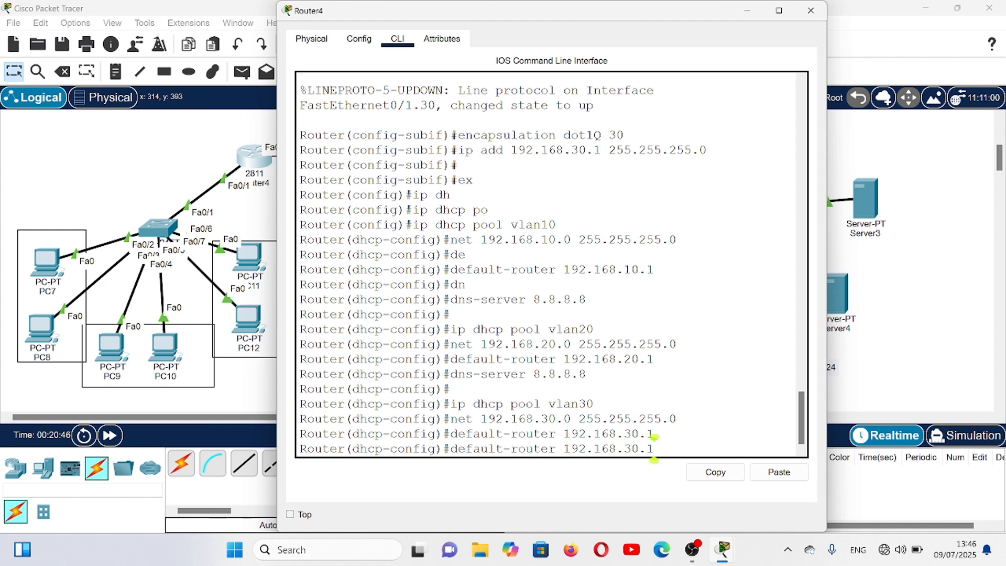
key(Up)
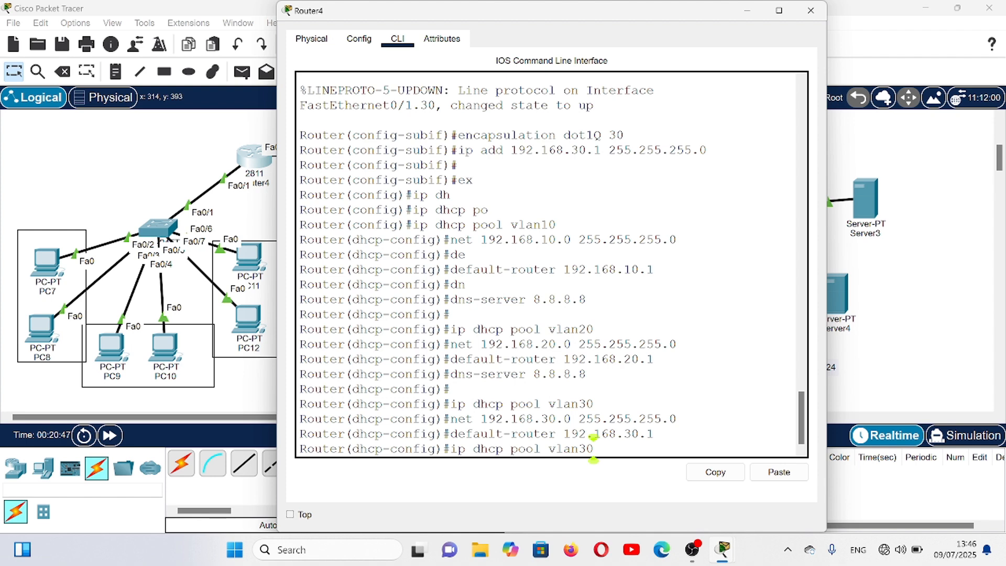
key(Up)
key(Return)
key(Return)
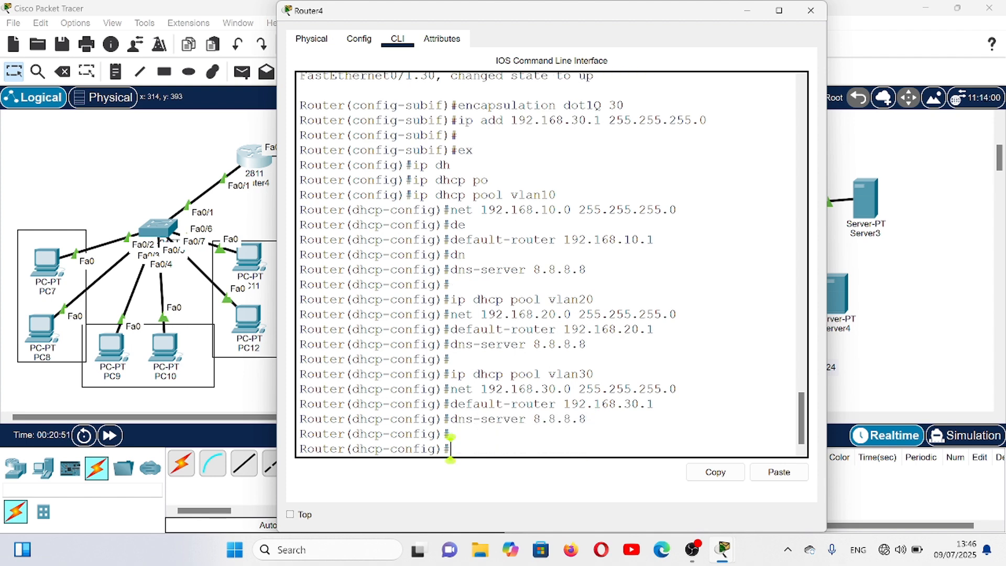
click(814, 8)
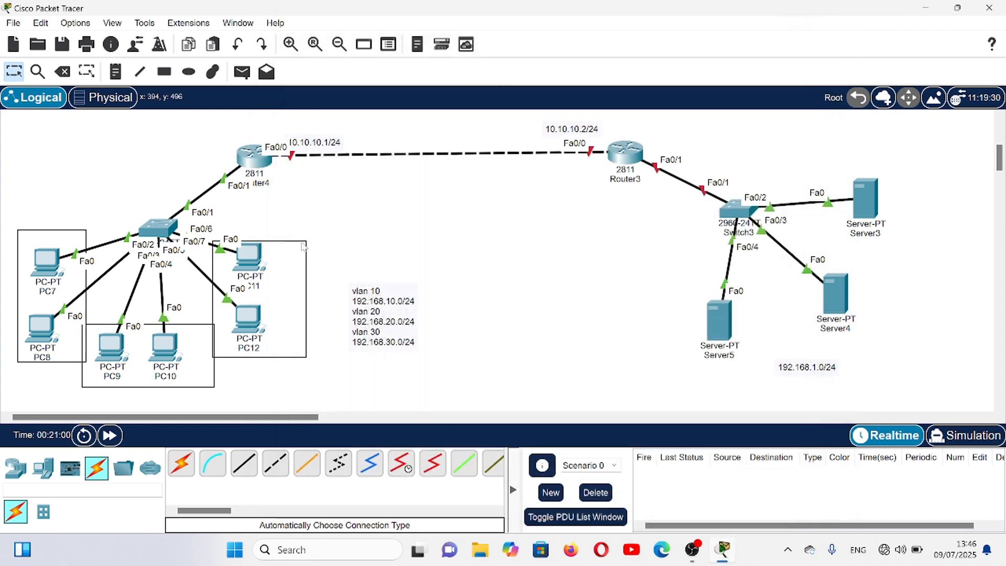
- Switch PC7's IPv4 configuration from static to DHCP and close its window
click(53, 269)
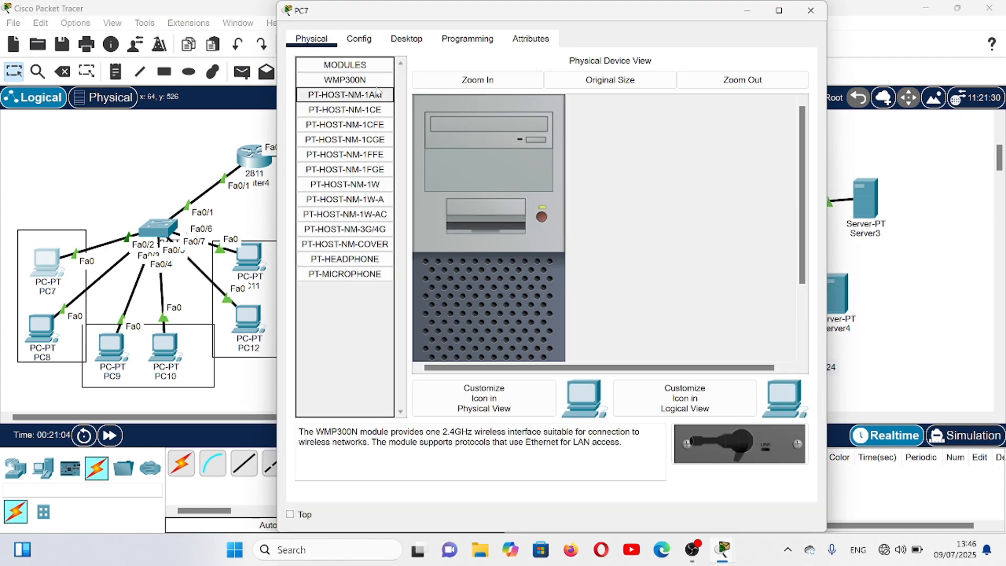
click(407, 43)
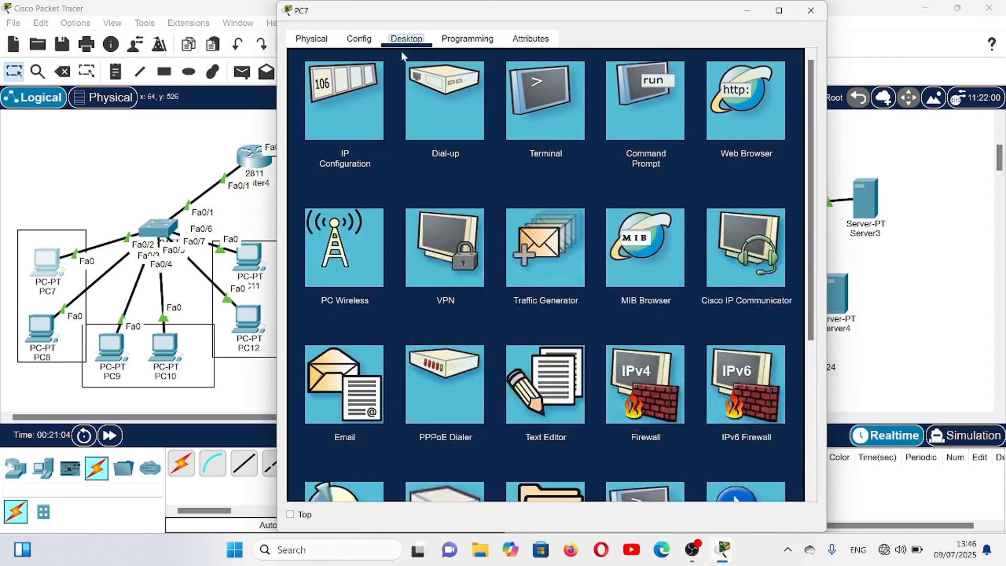
click(360, 112)
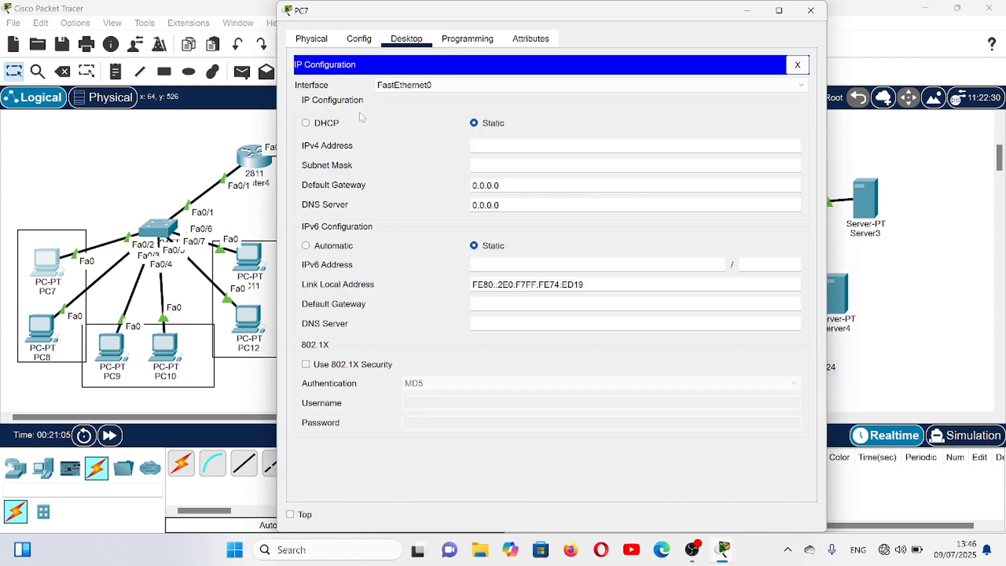
click(306, 124)
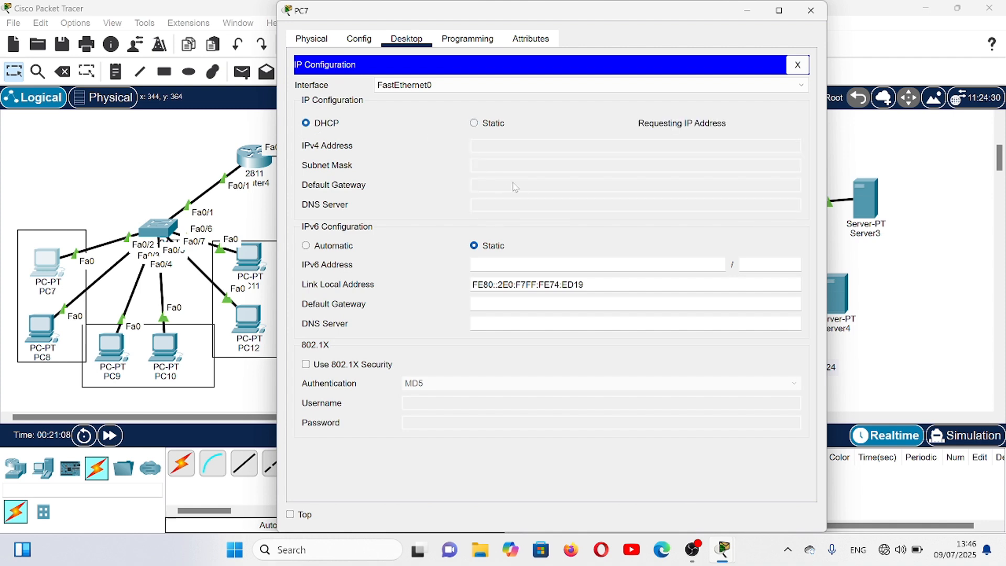
click(811, 11)
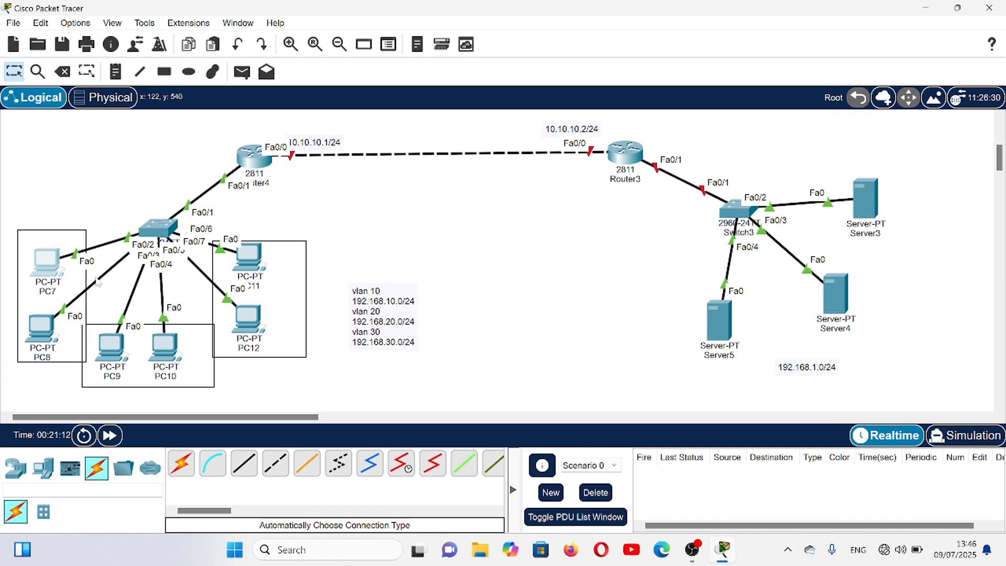
- Switch PC8's IPv4 configuration from static to DHCP and close its window
click(53, 330)
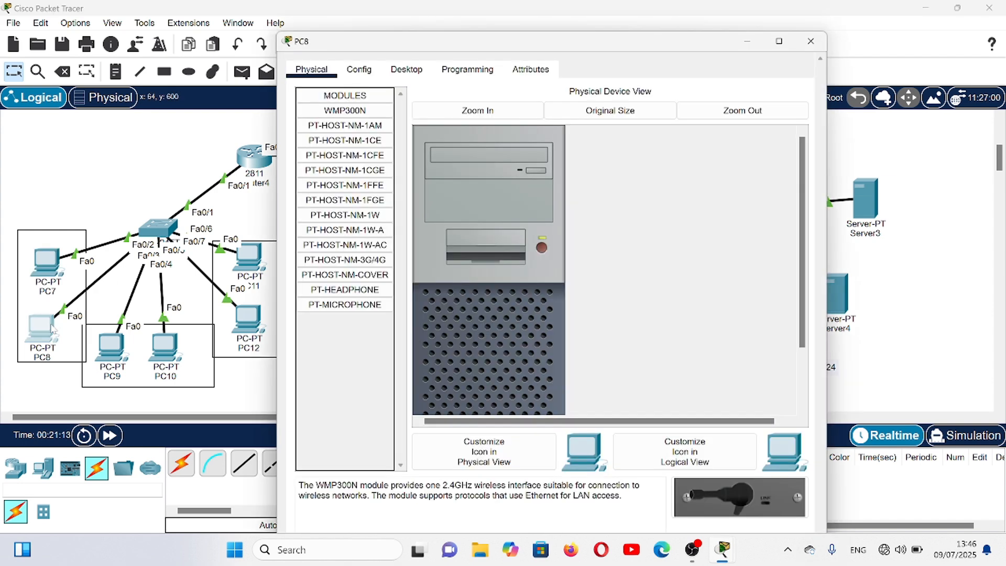
click(415, 68)
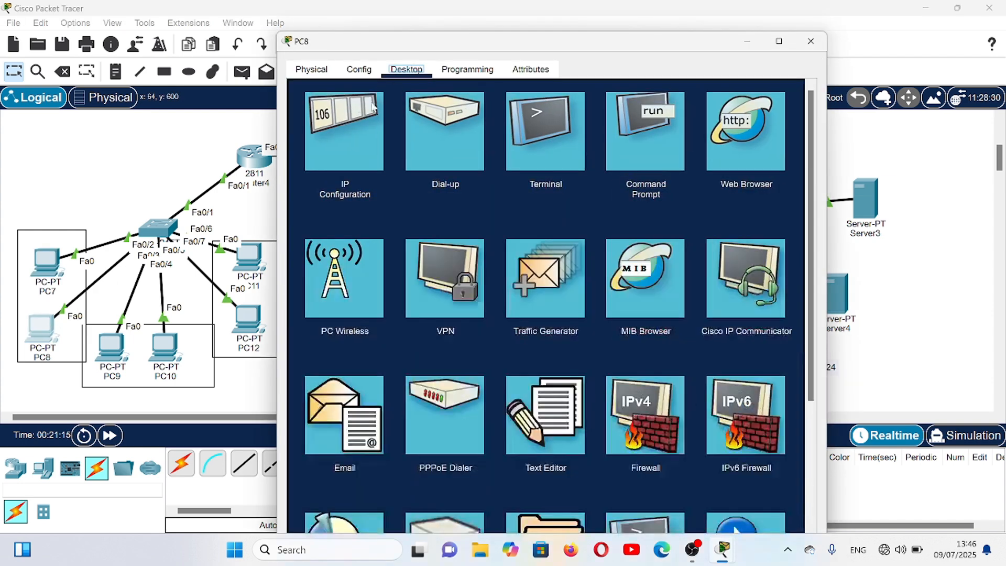
click(349, 118)
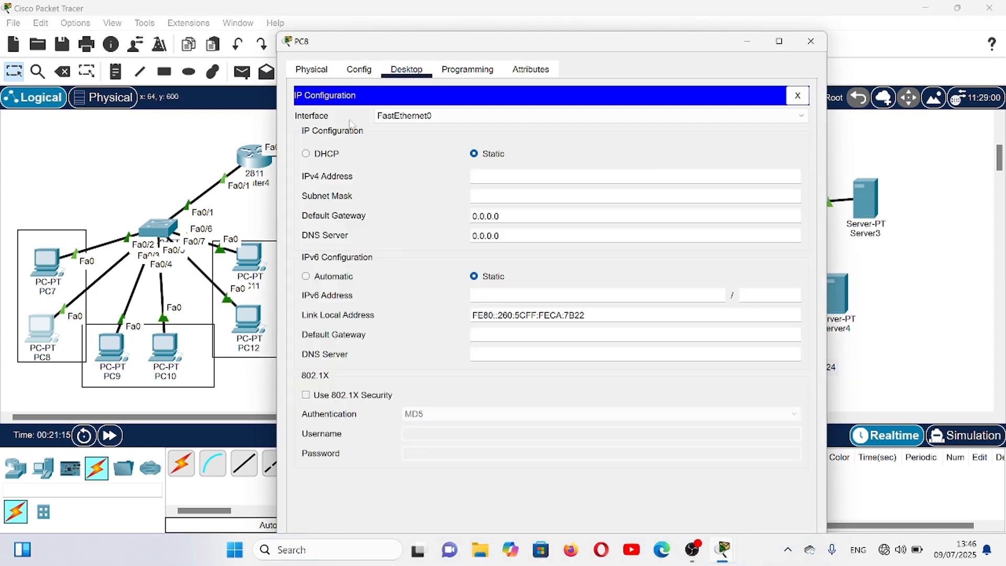
click(306, 154)
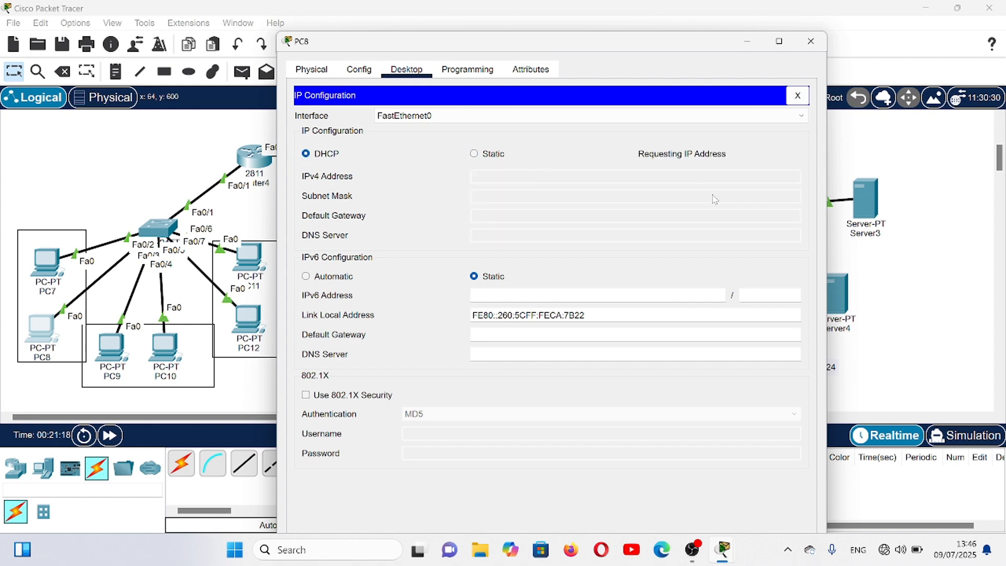
click(811, 42)
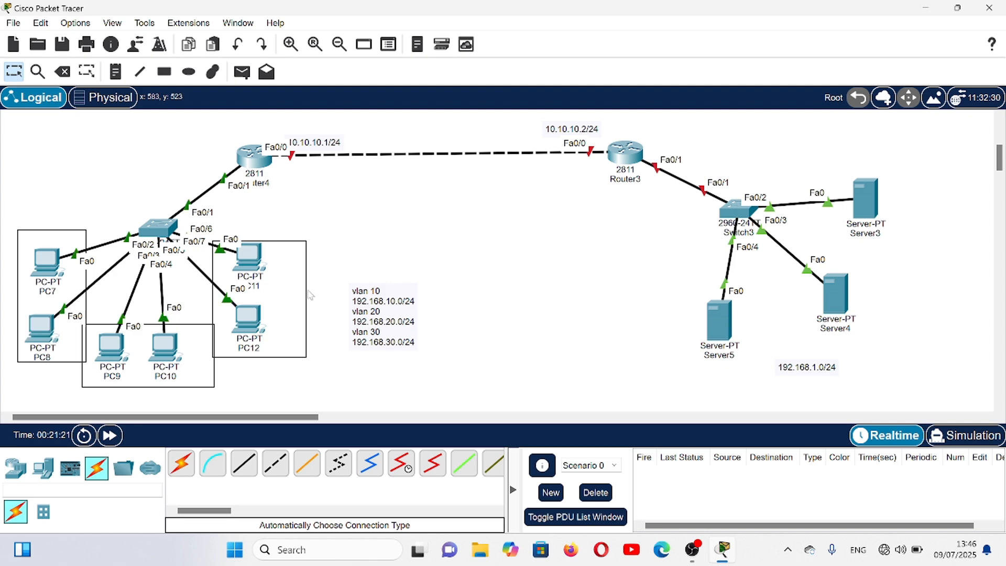
- Switch PC9's IPv4 configuration from static to DHCP and close its window
click(115, 345)
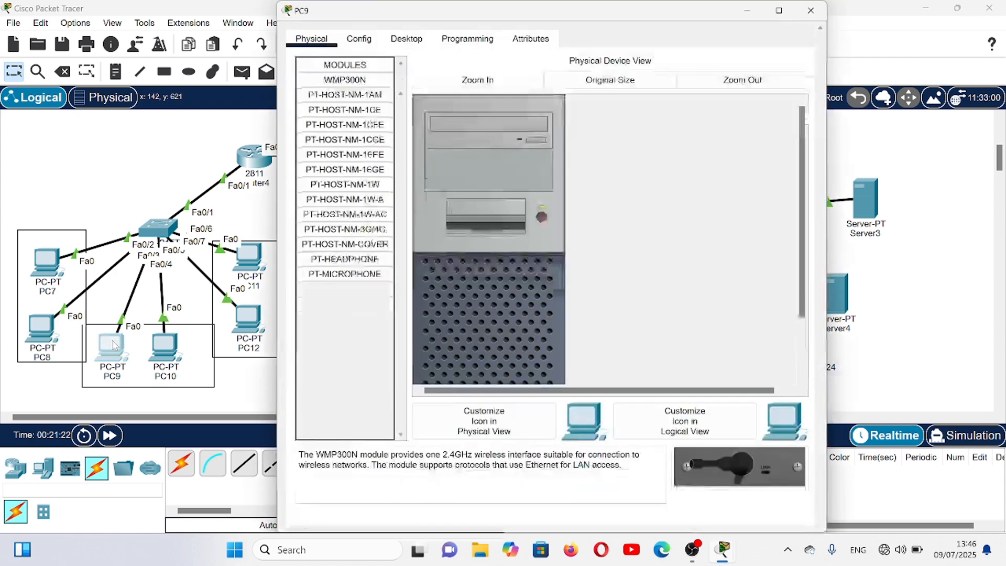
click(419, 42)
click(355, 110)
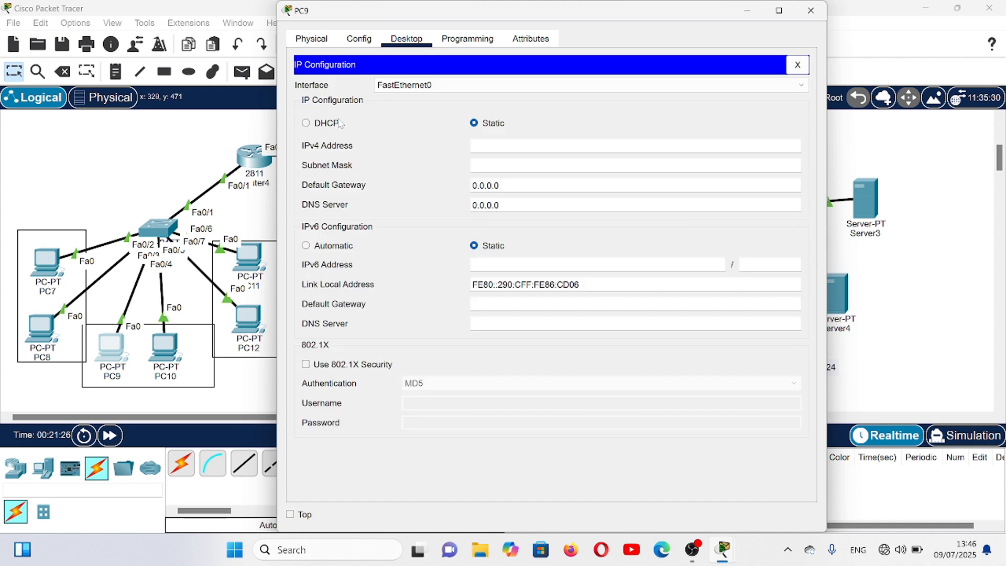
click(306, 123)
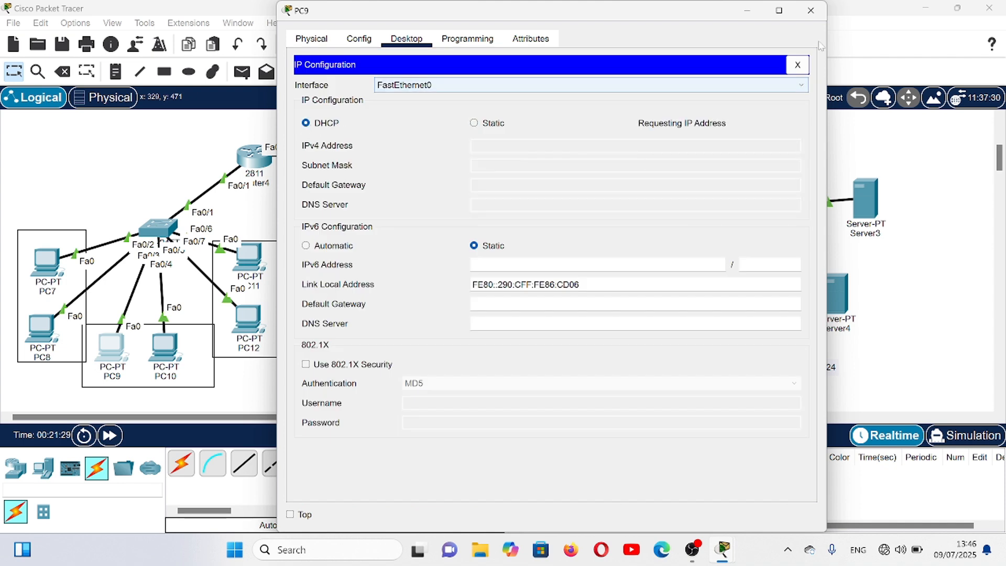
click(813, 14)
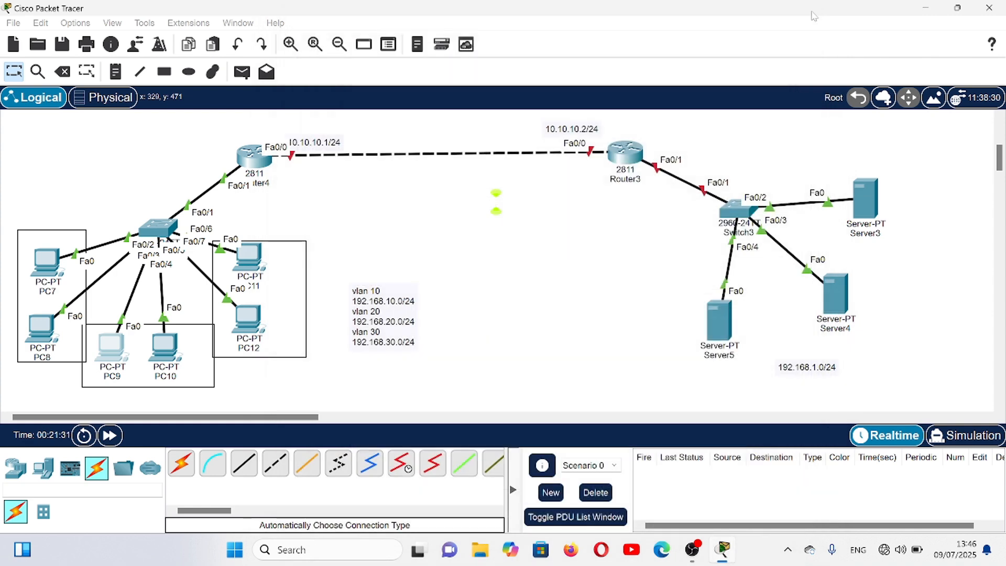
- Switch PC10's IPv4 configuration from static to DHCP and close its window
click(170, 356)
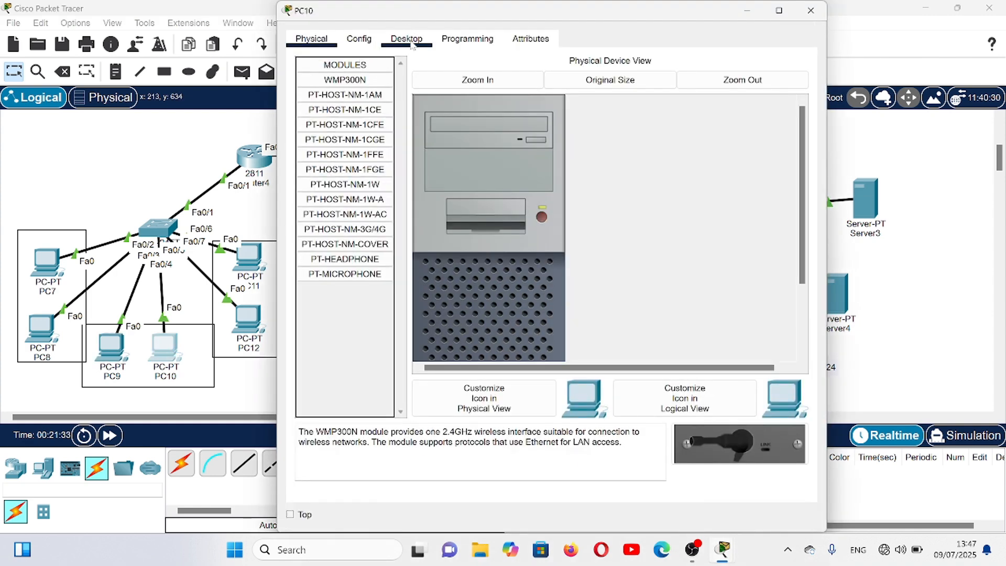
click(411, 44)
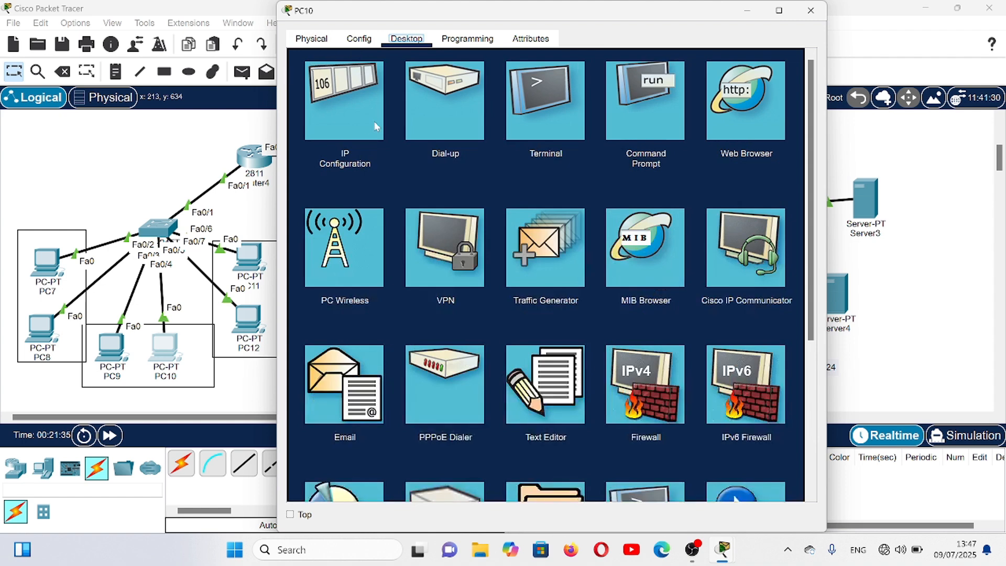
click(375, 126)
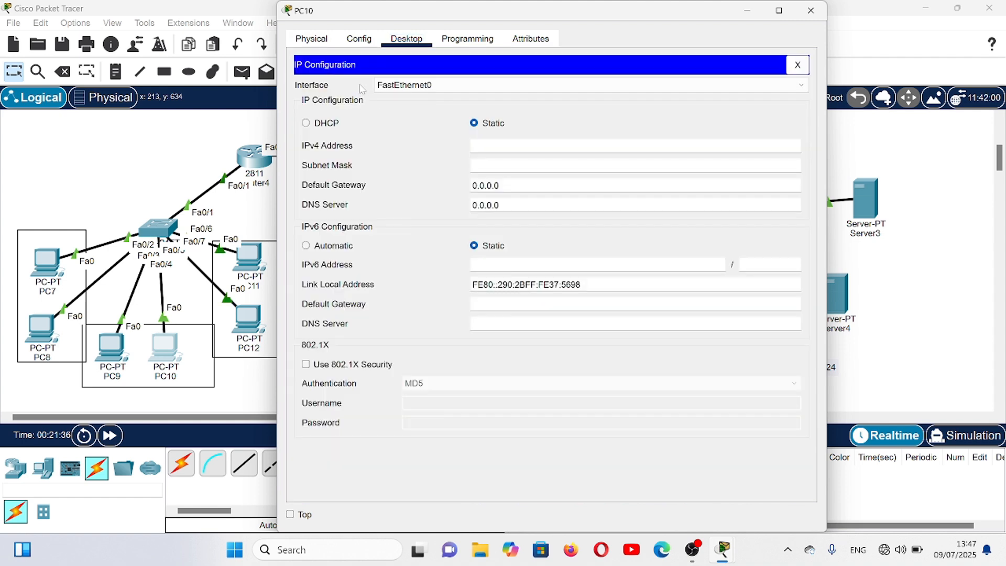
click(306, 124)
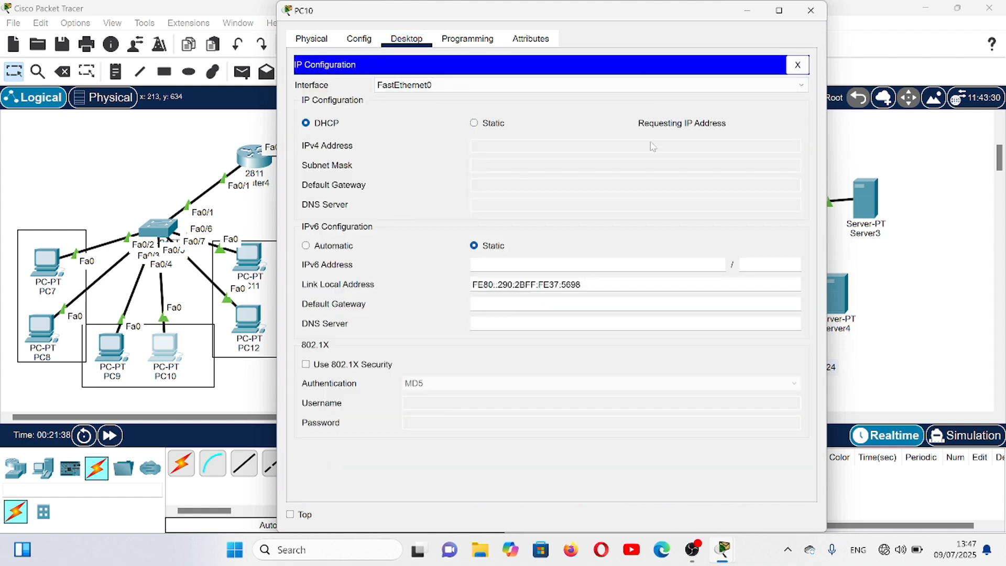
click(811, 10)
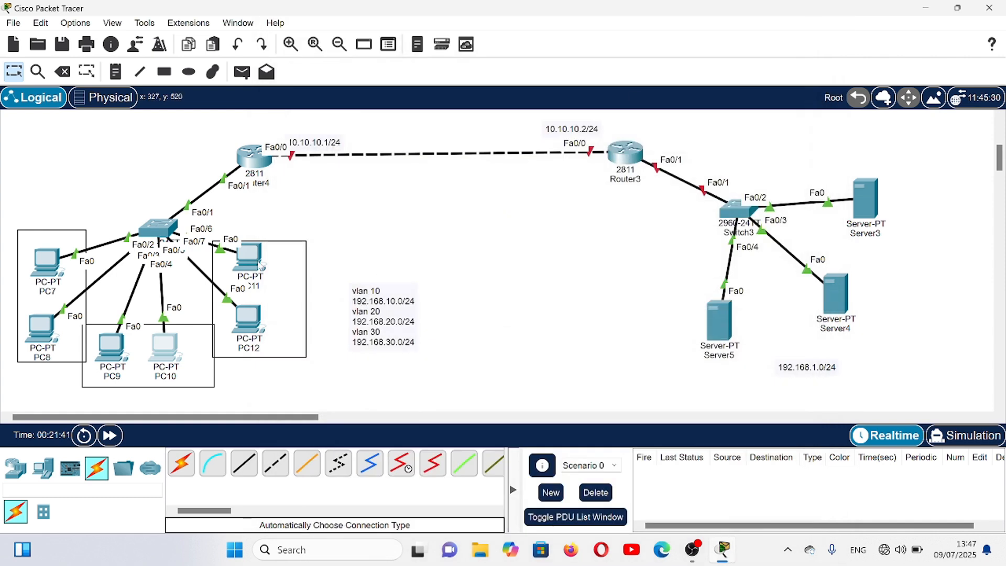
- Switch PC11's IPv4 configuration from static to DHCP and close its window
click(260, 265)
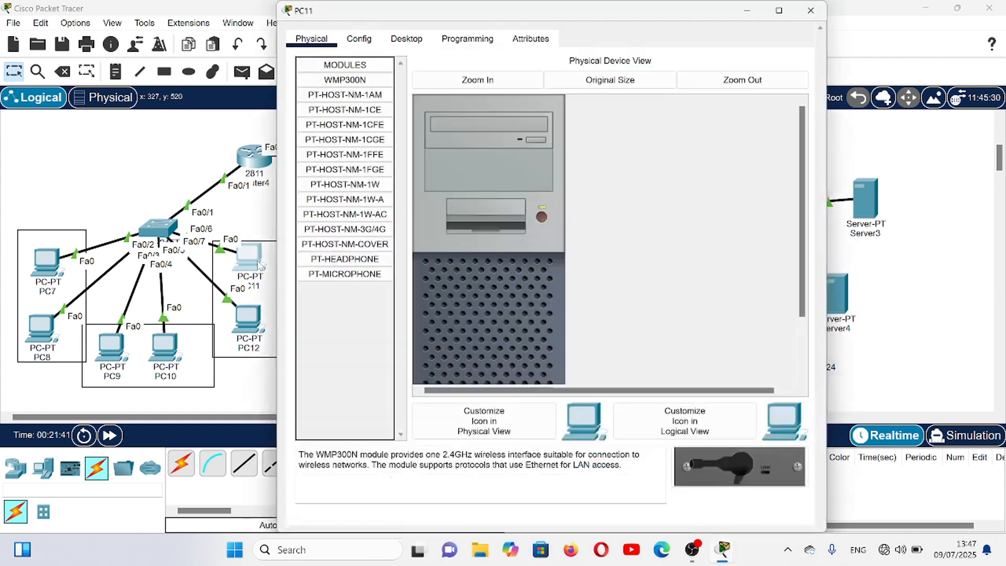
click(414, 46)
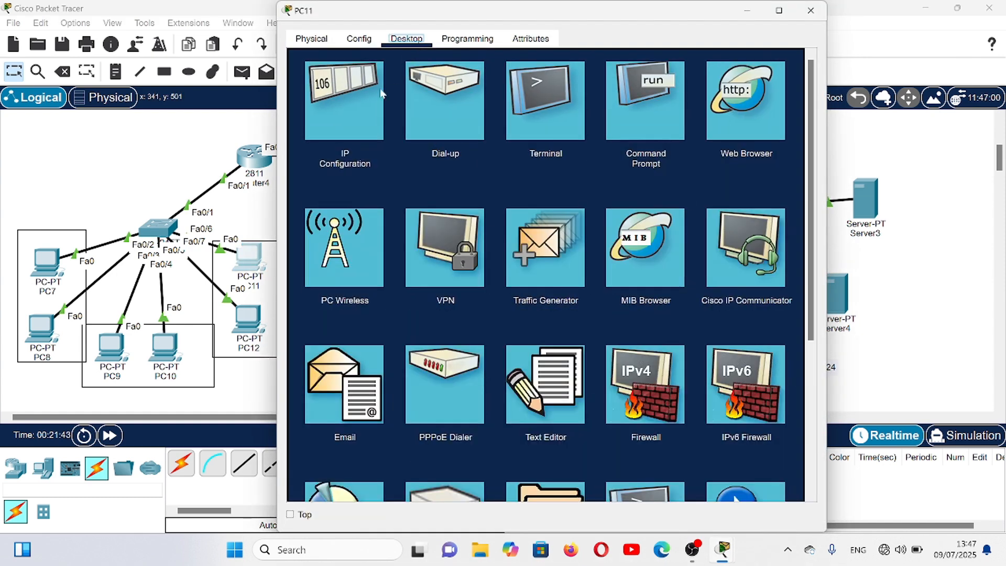
click(355, 108)
click(307, 123)
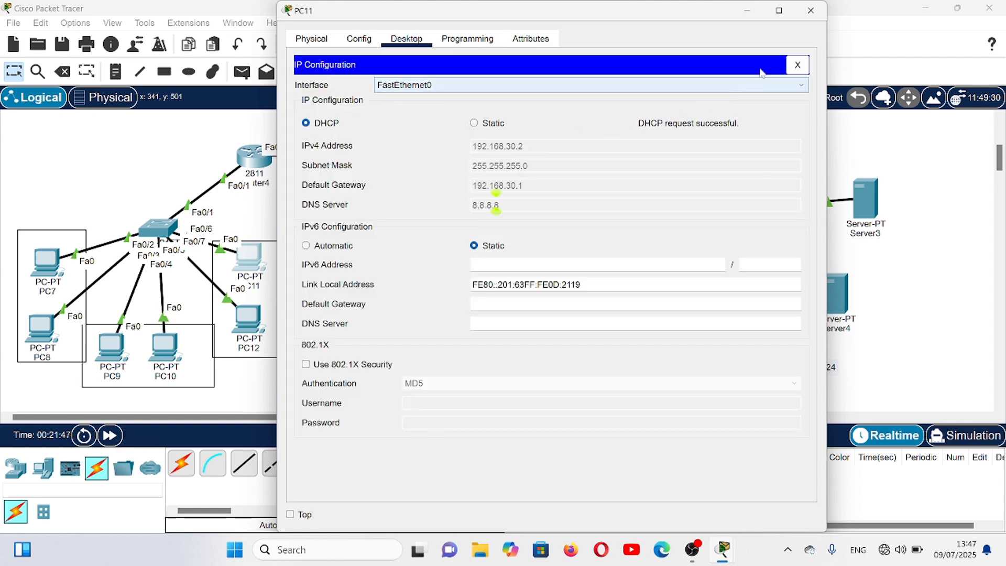
click(812, 11)
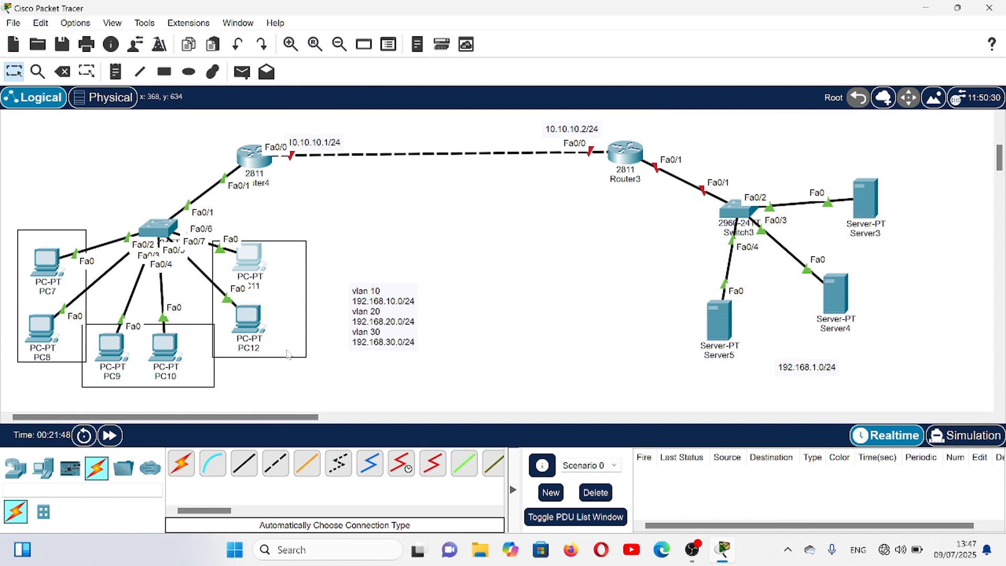
- Switch PC12's IPv4 configuration from static to DHCP and close its window
click(261, 329)
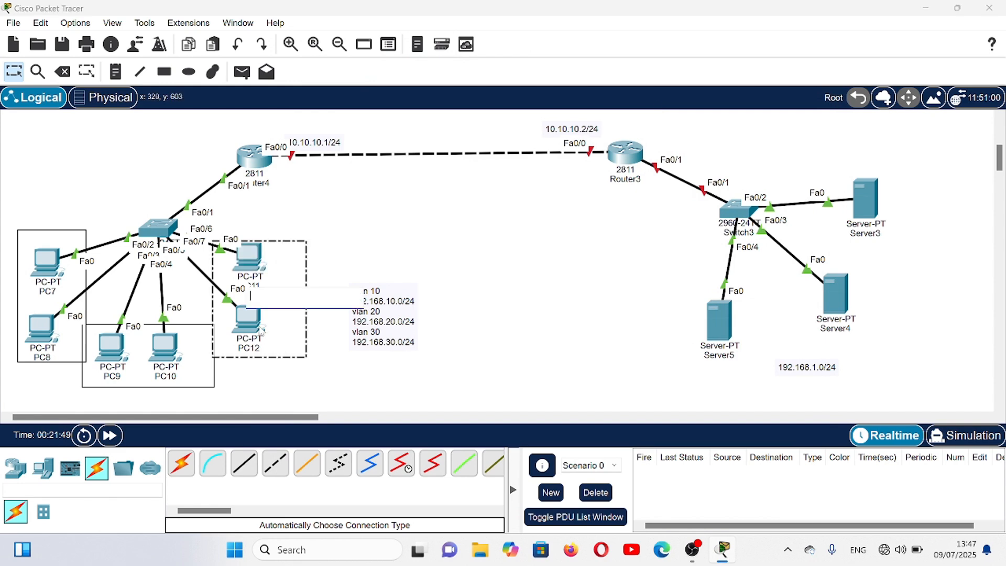
click(434, 237)
click(248, 321)
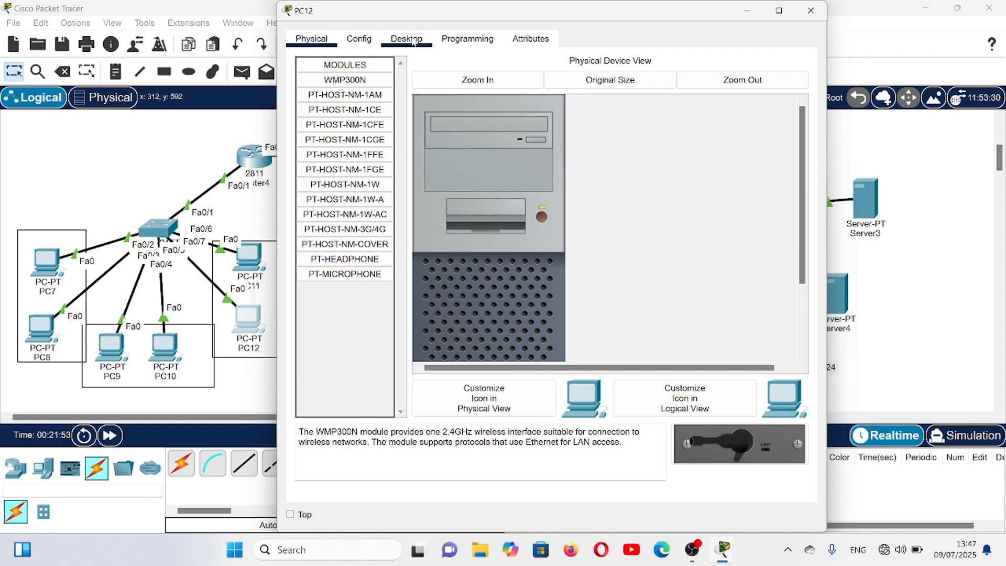
click(414, 42)
click(344, 95)
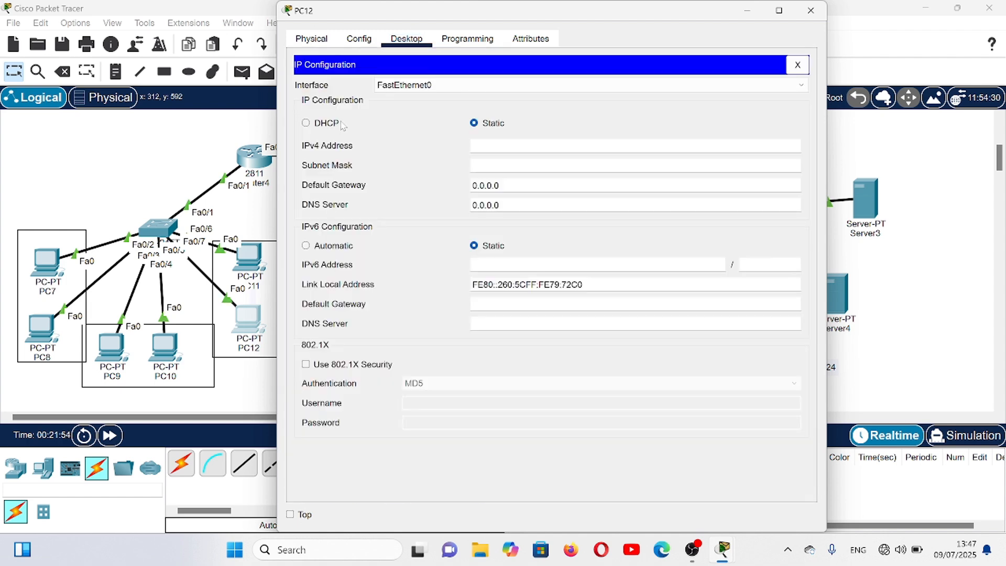
click(307, 124)
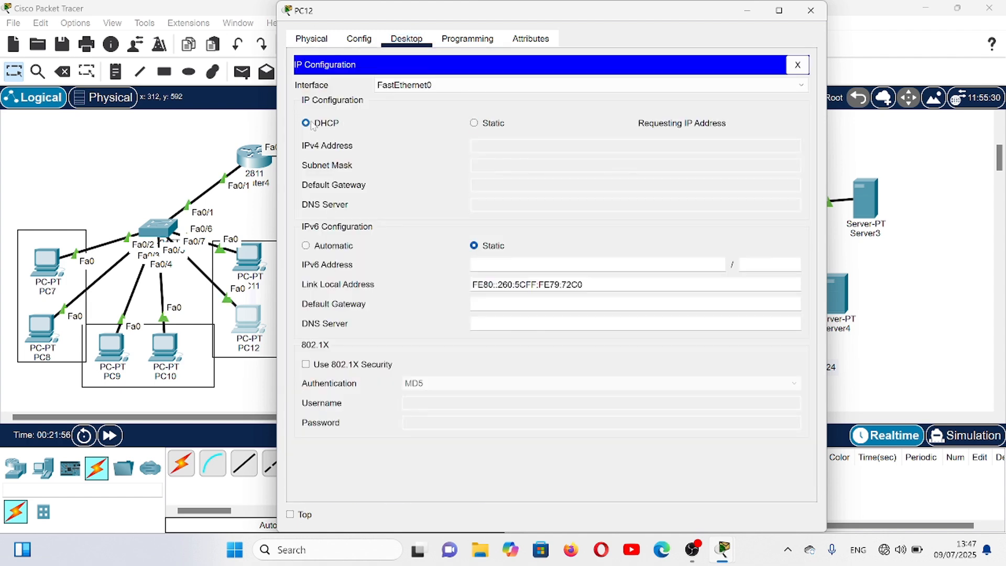
click(816, 19)
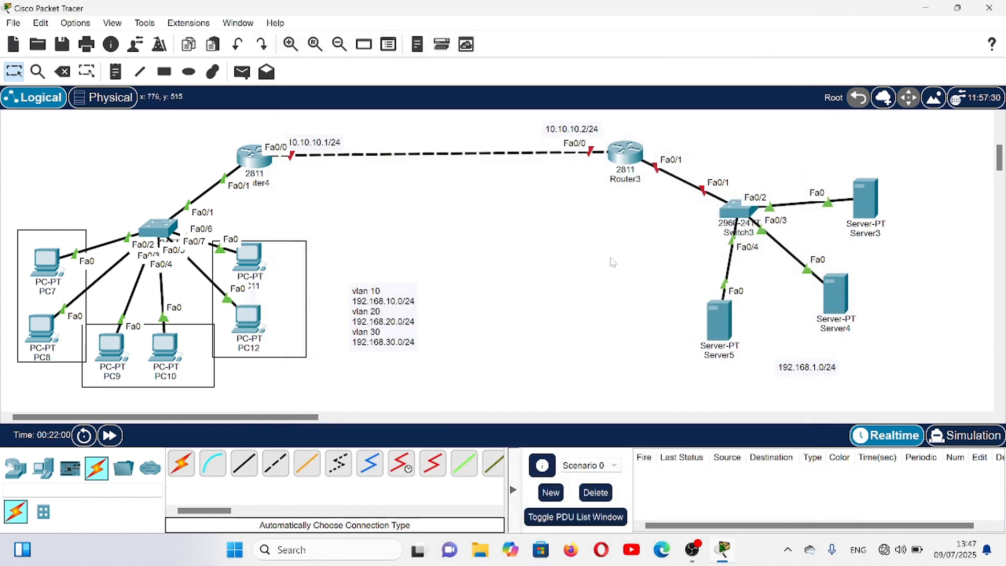
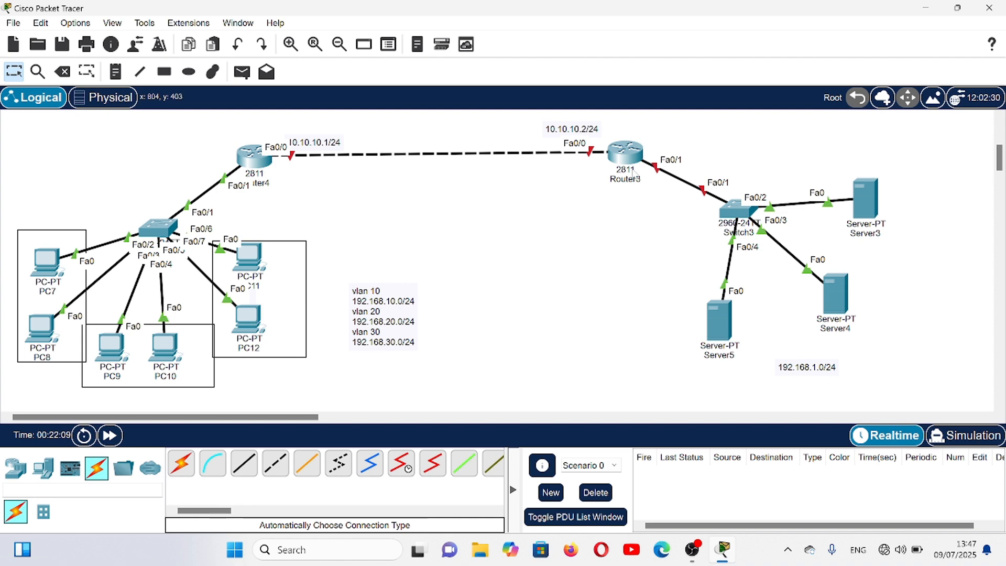
- Decline the initial configuration dialog in Router3's command line and enter global configuration mode
click(629, 157)
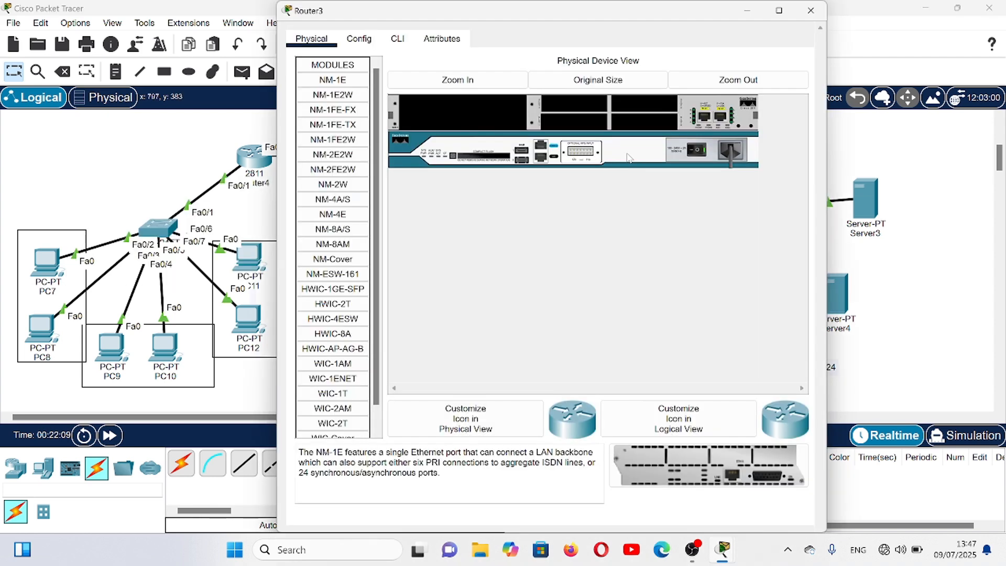
click(396, 46)
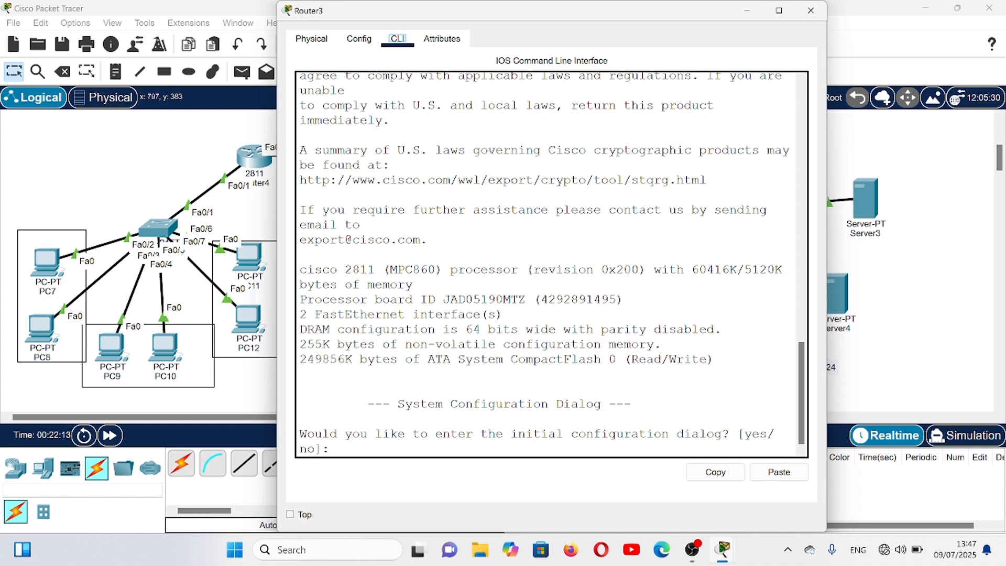
click(338, 448)
text(no)
key(Return)
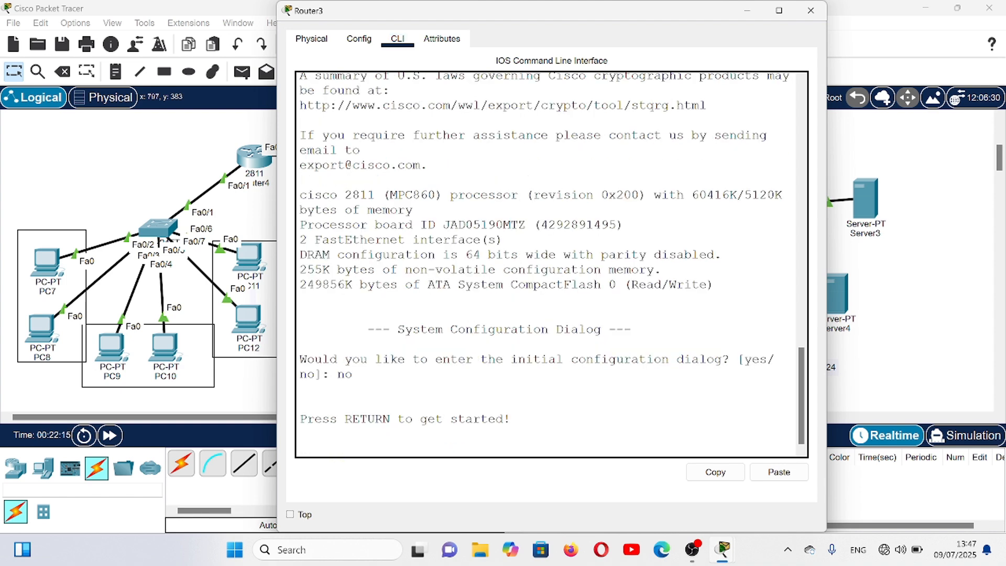
key(Return)
text(en)
key(Return)
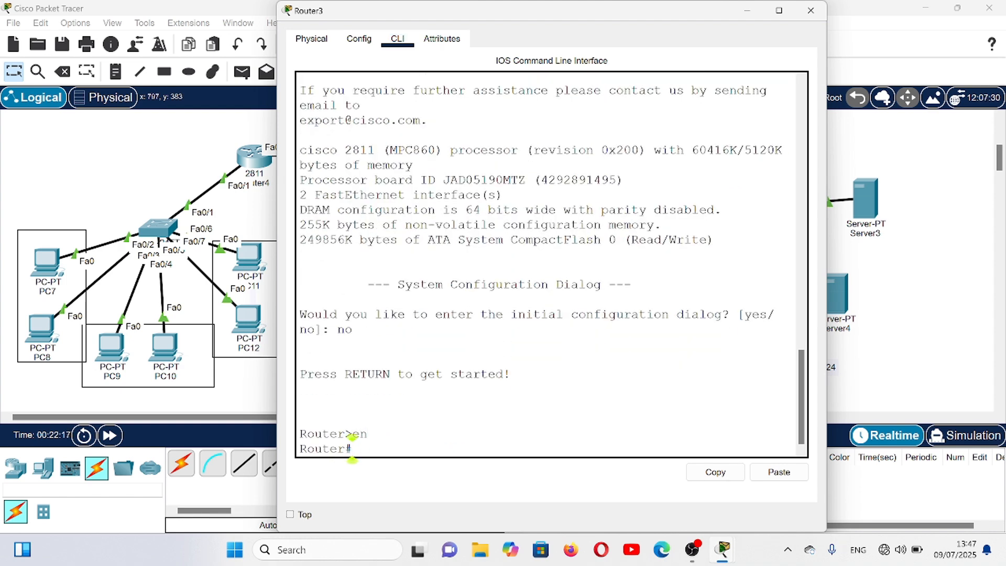
text(conf t)
key(Return)
- Enable Router3's interface range fa0/0-1 with no shutdown and return to global configuration mode
text(i)
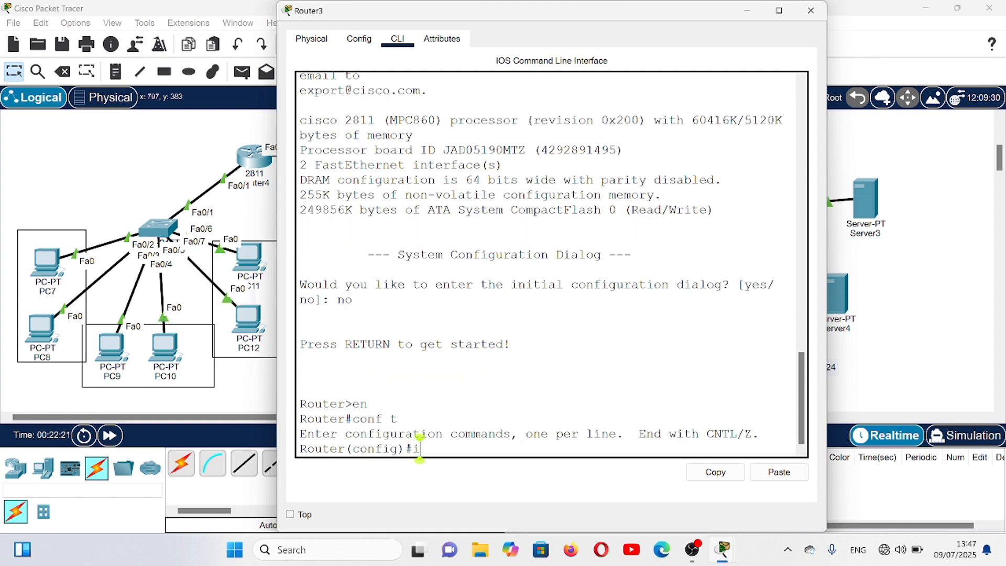
text(nt ra)
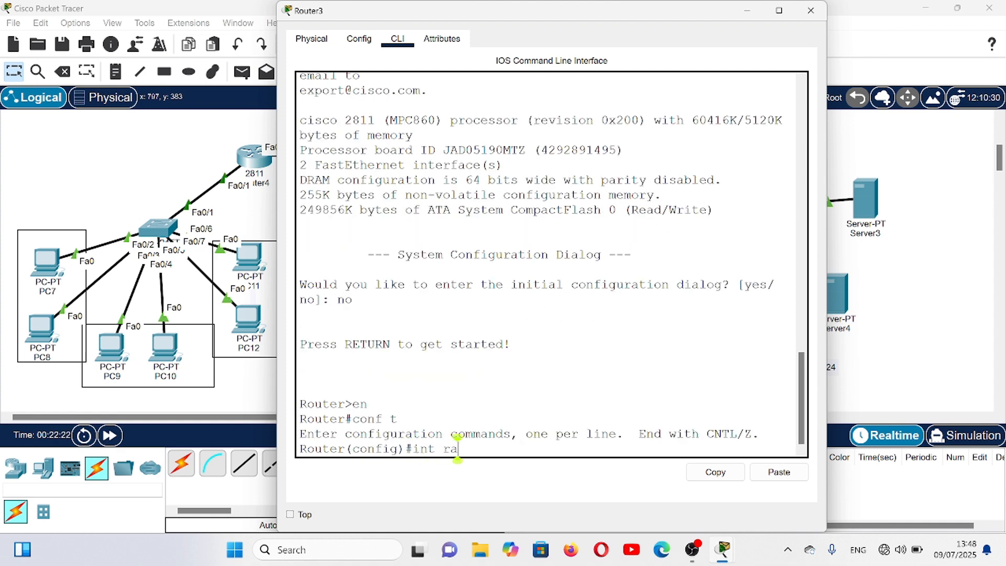
text( fa0/0-1)
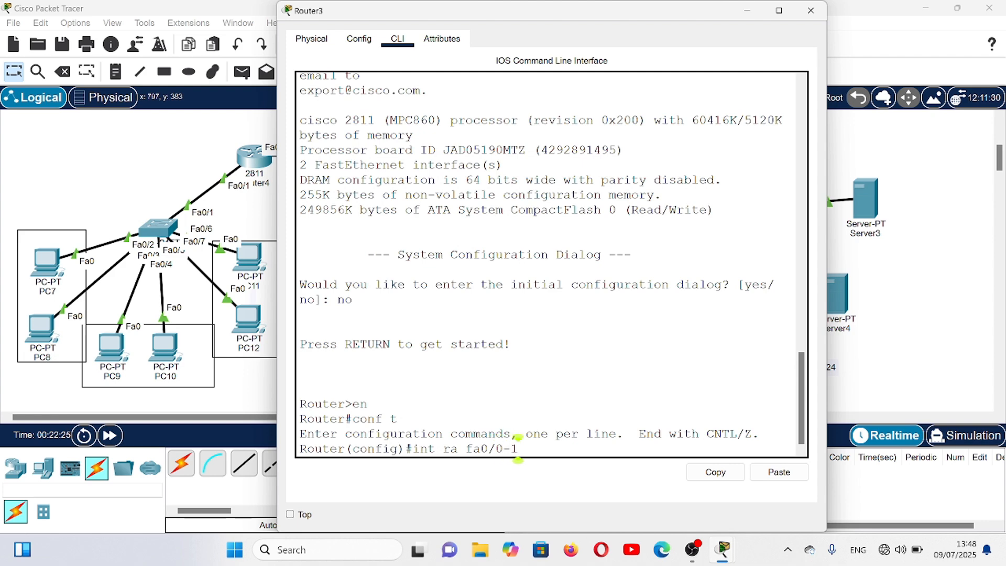
key(Return)
text(no sh)
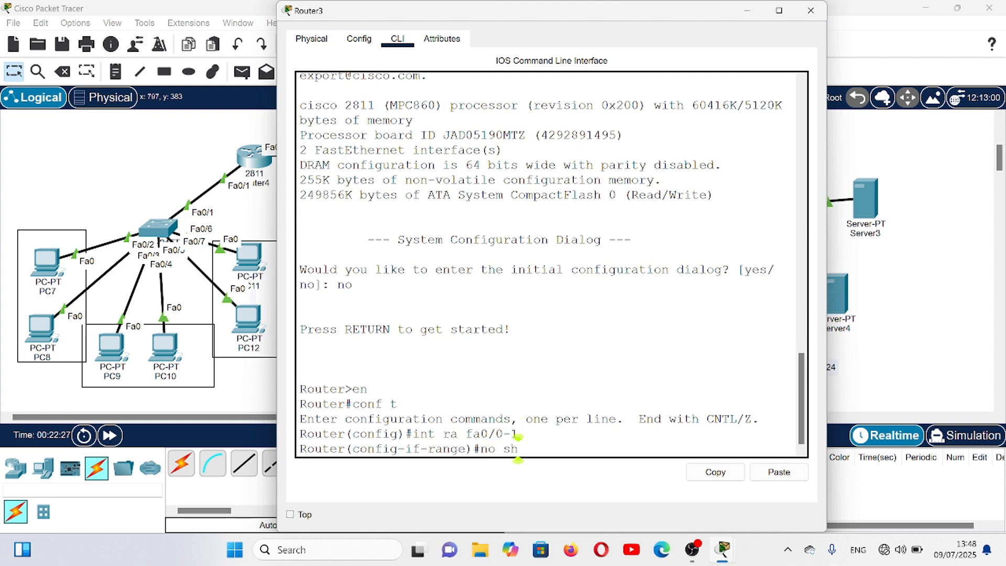
key(Return)
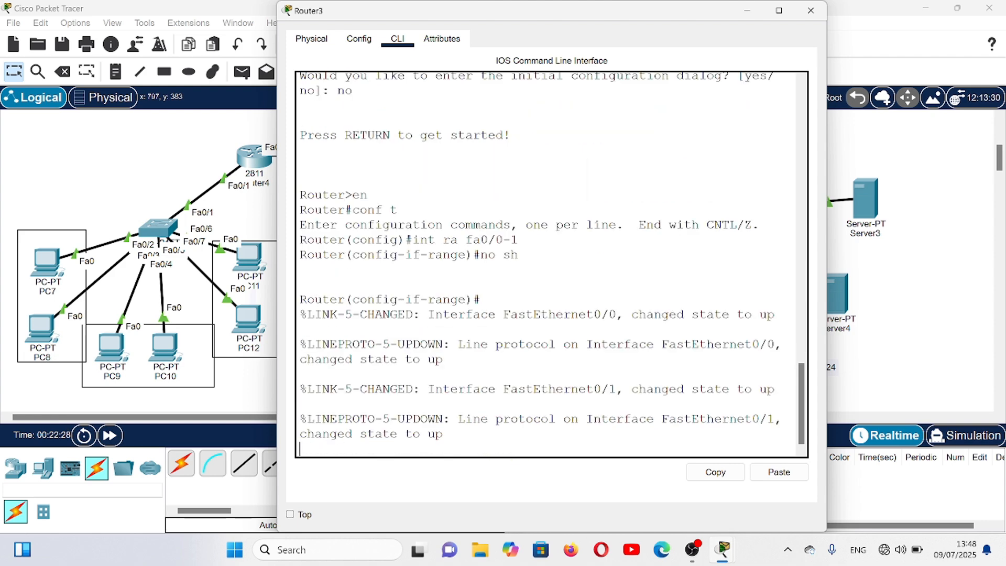
text(ex)
key(Return)
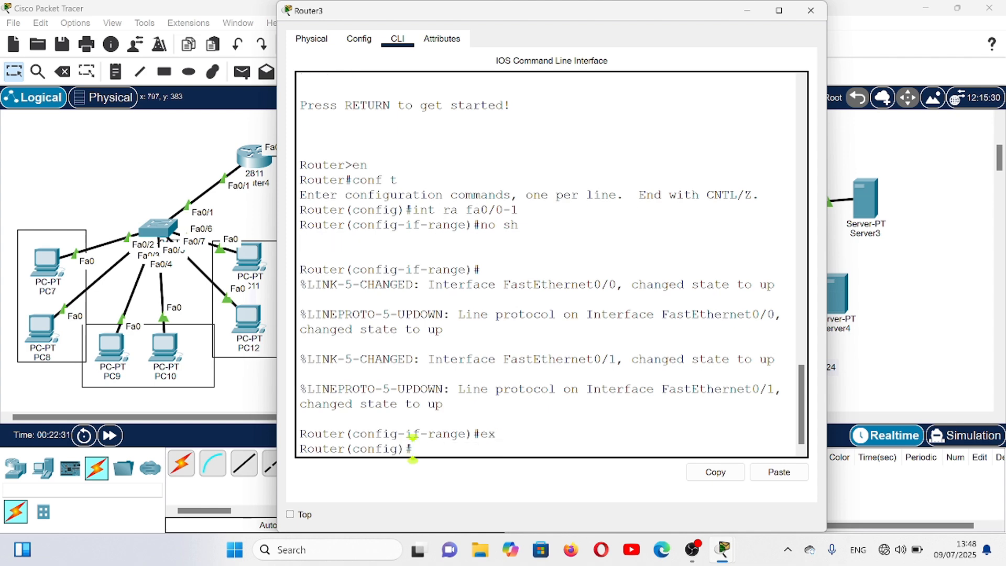
- Assign IP address 10.10.10.2 with mask 255.255.255.0 to Router3's interface fa0/0
text(i)
key(BackSpace)
text(int)
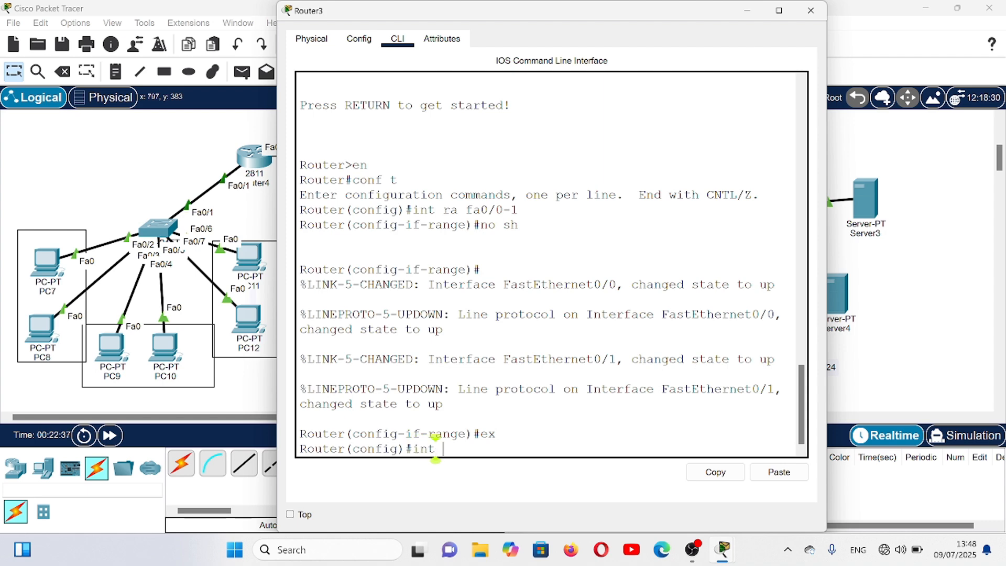
text( fa0/0)
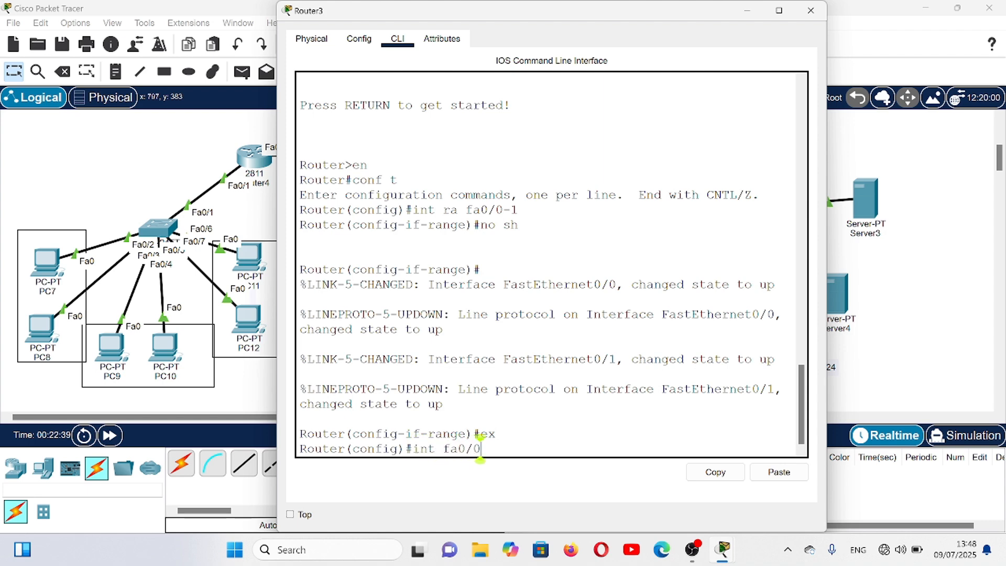
key(Return)
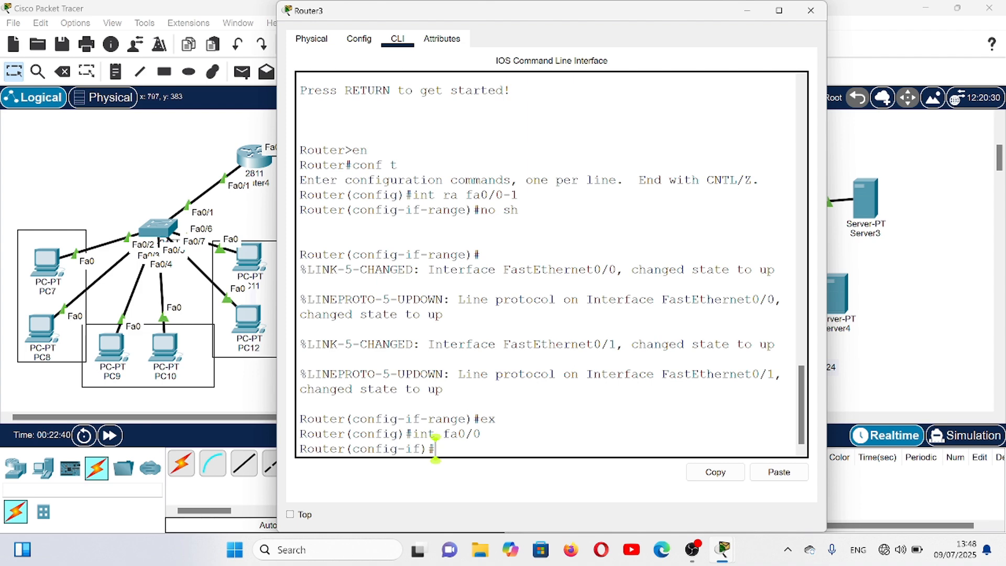
text(ip add )
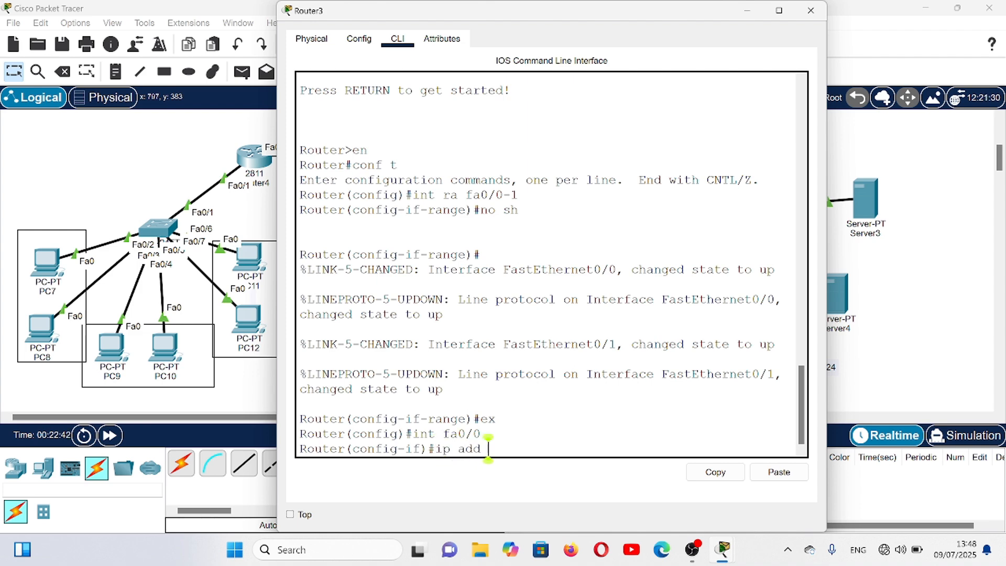
text(10.10.10.2 25)
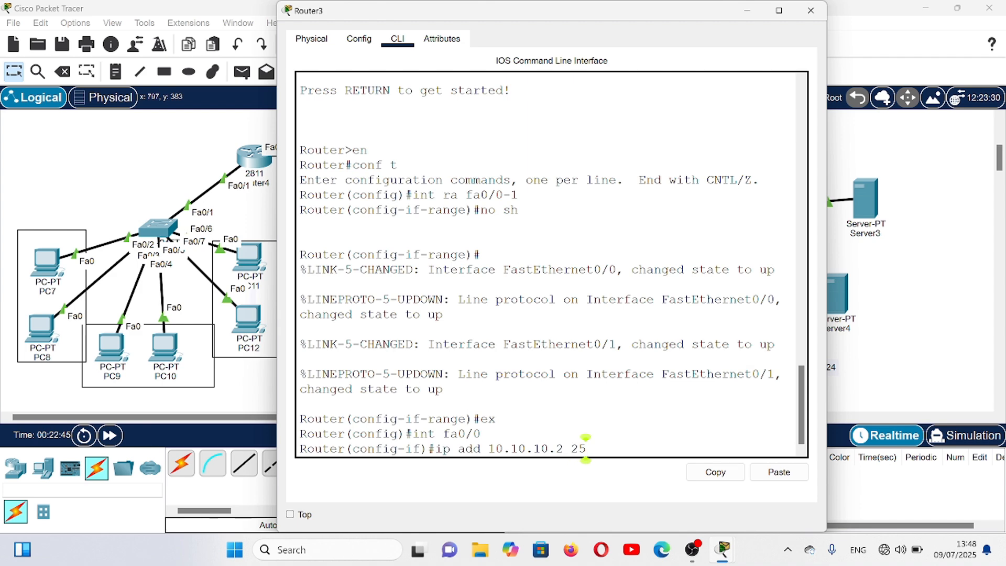
text(5.255.255.0)
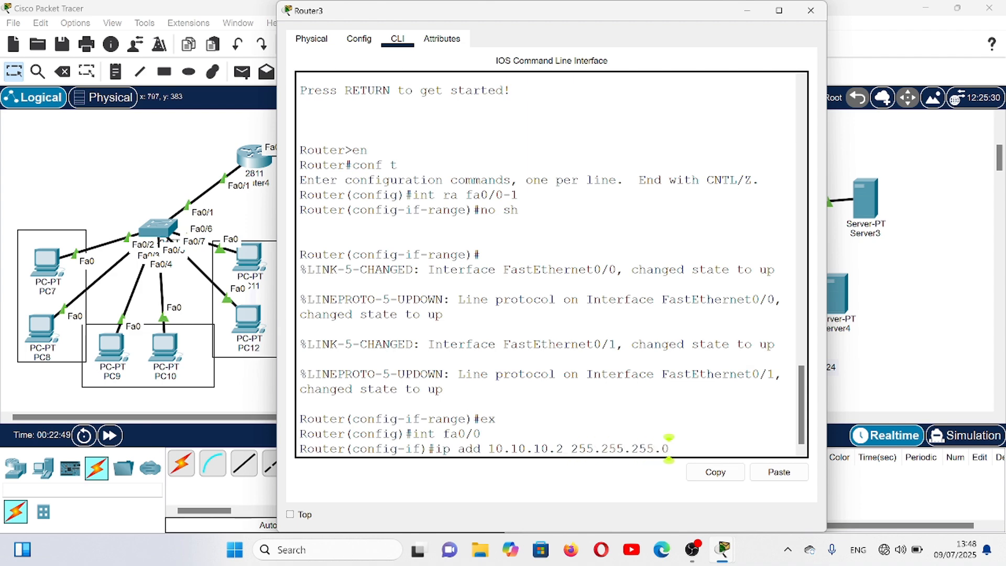
key(Return)
key(Return)
- Assign IP address 192.168.1.1 with mask 255.255.255.0 to Router3's interface fa0/1 and exit interface configuration
text(int)
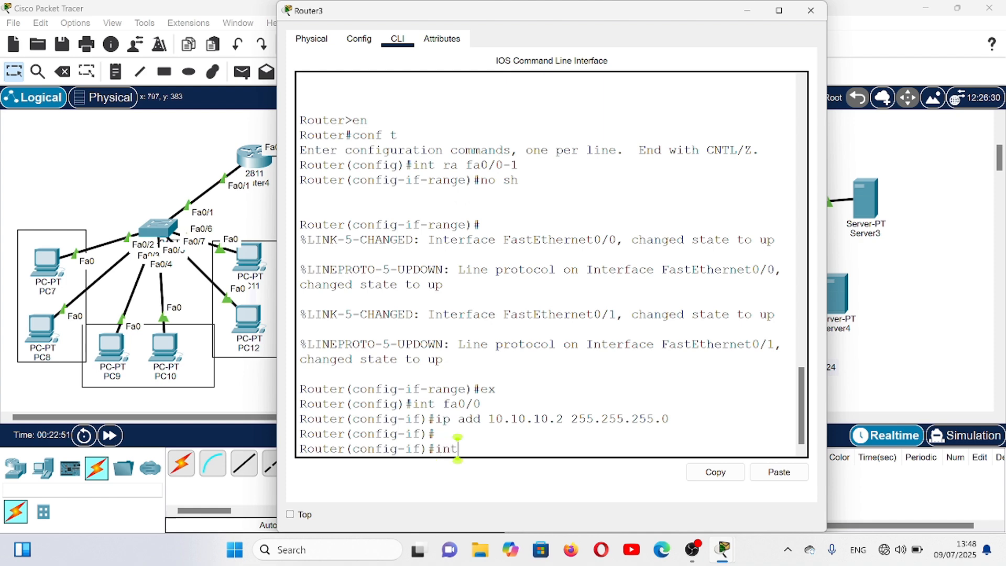
text( fa0/1)
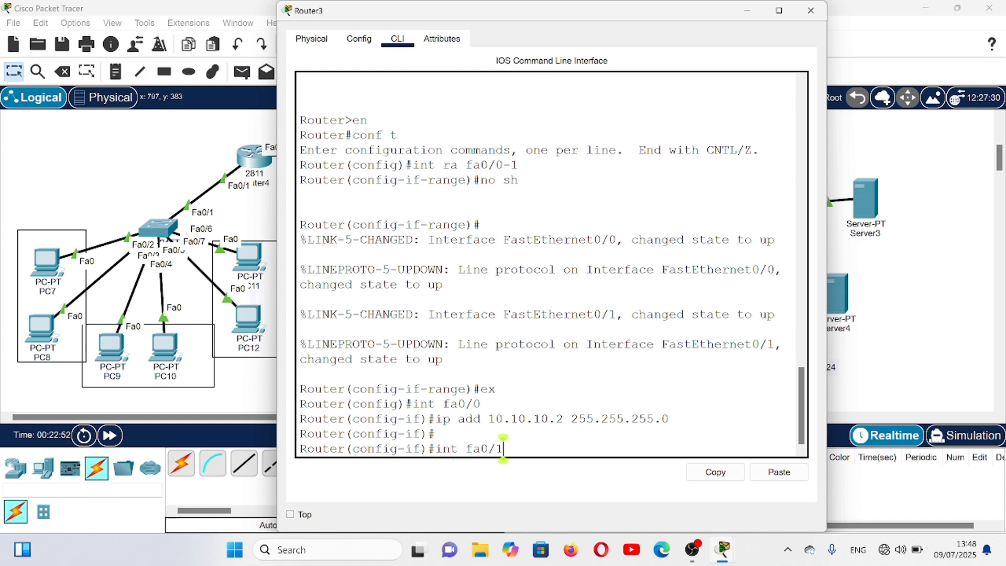
key(Return)
text(ip)
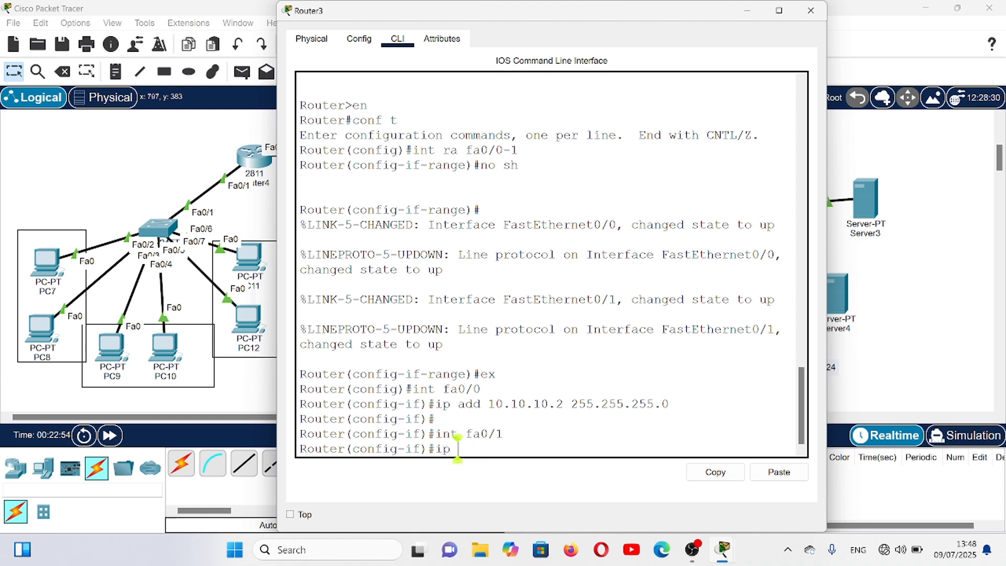
text( add 192)
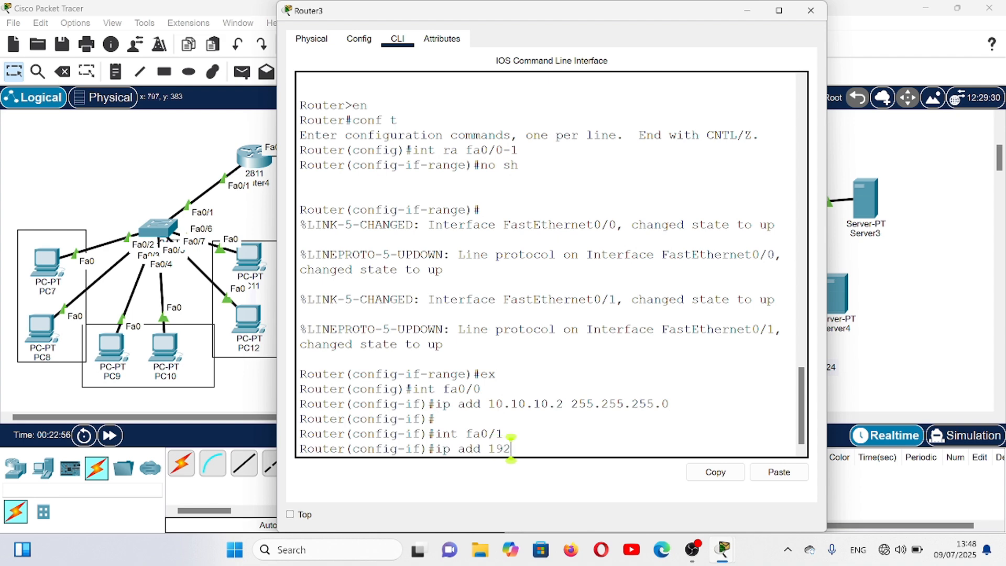
text(.168.1)
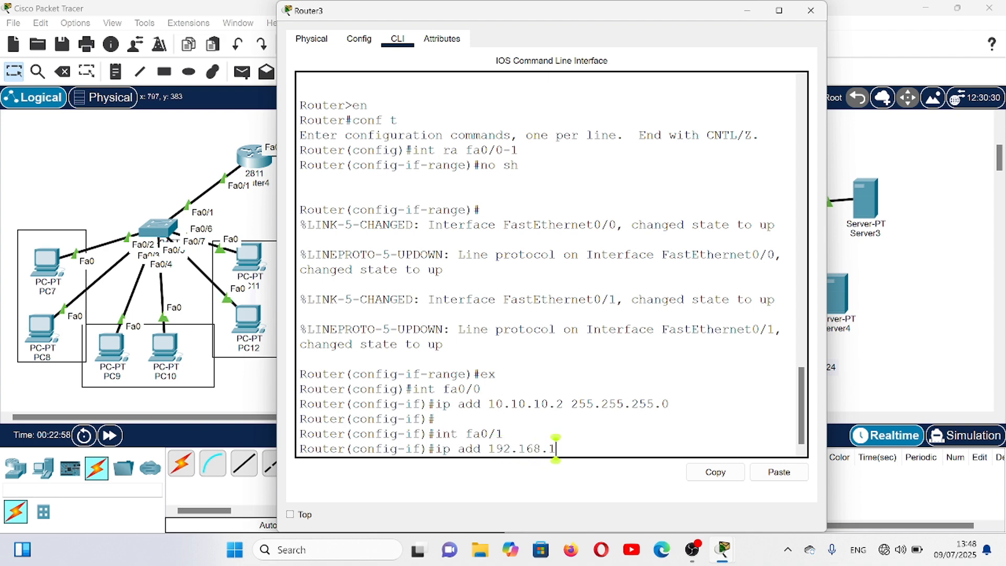
text(.1 255.255.255.)
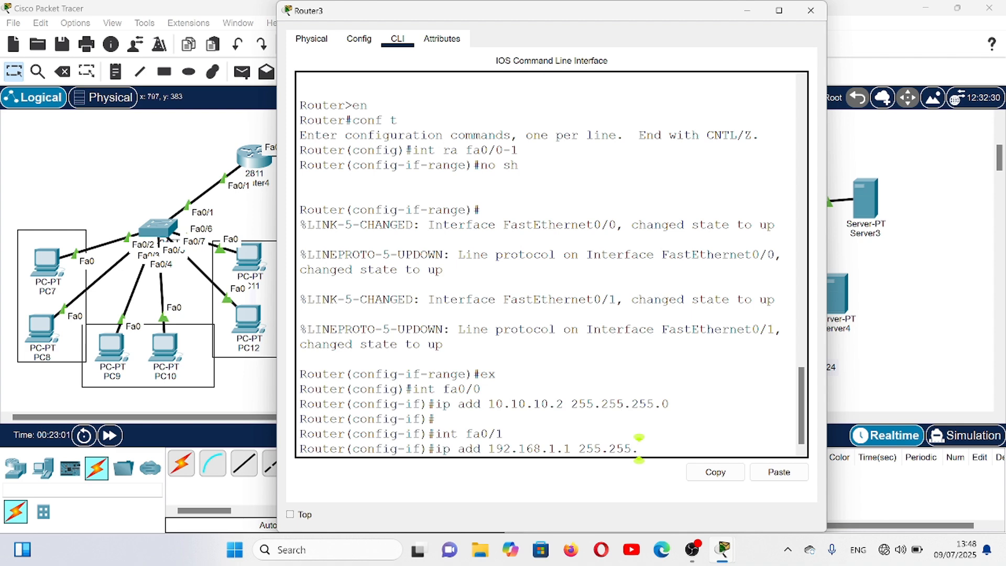
text(0)
key(Return)
key(Return)
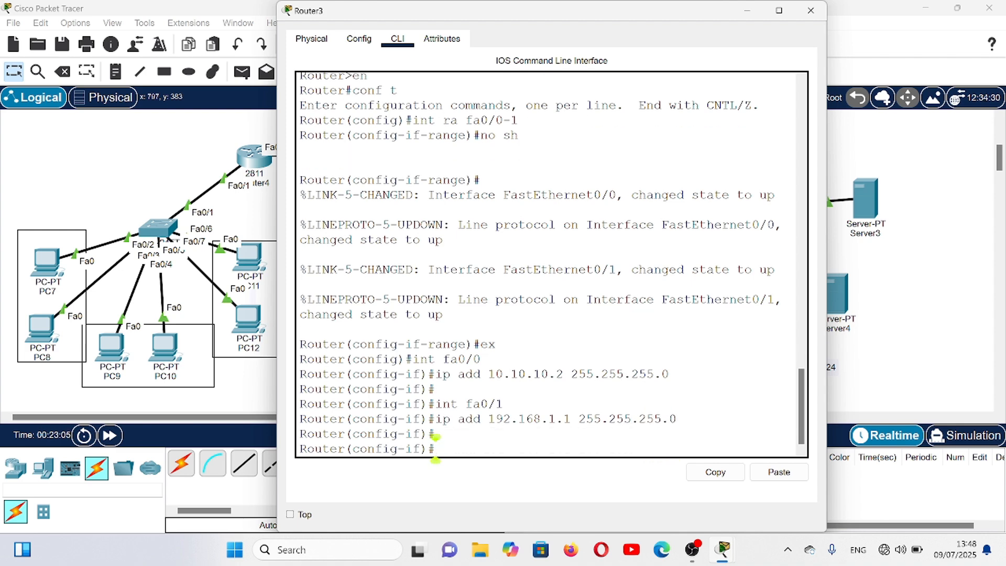
text(ex)
key(Return)
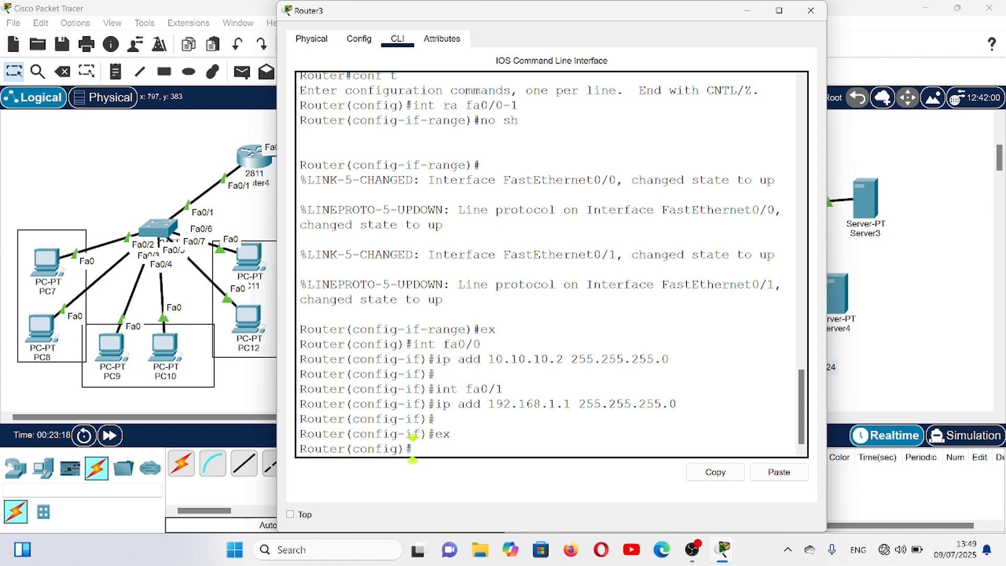
- Create a DHCP pool named server on Router3
text(ip dh)
key(Tab)
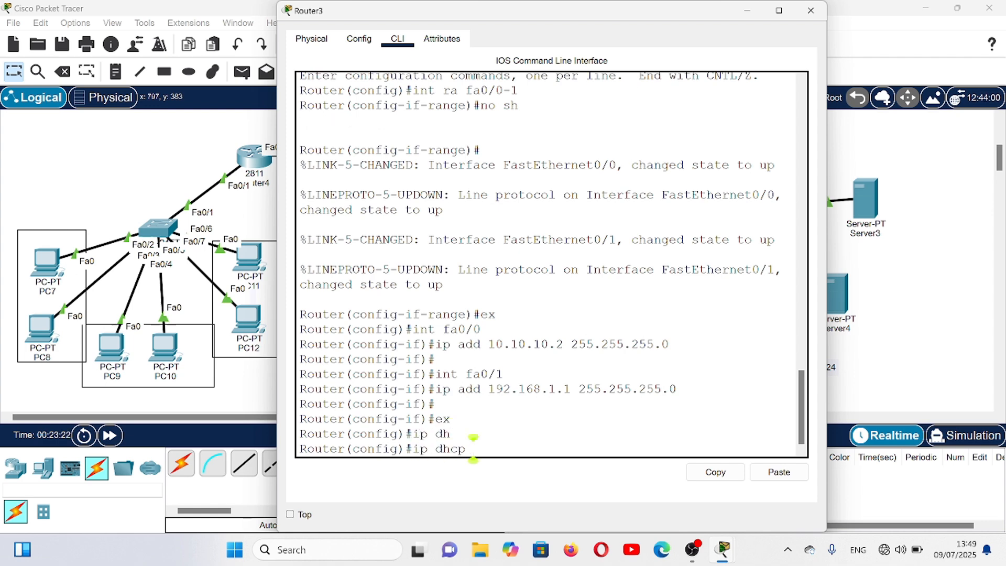
text(po)
key(Tab)
text(s)
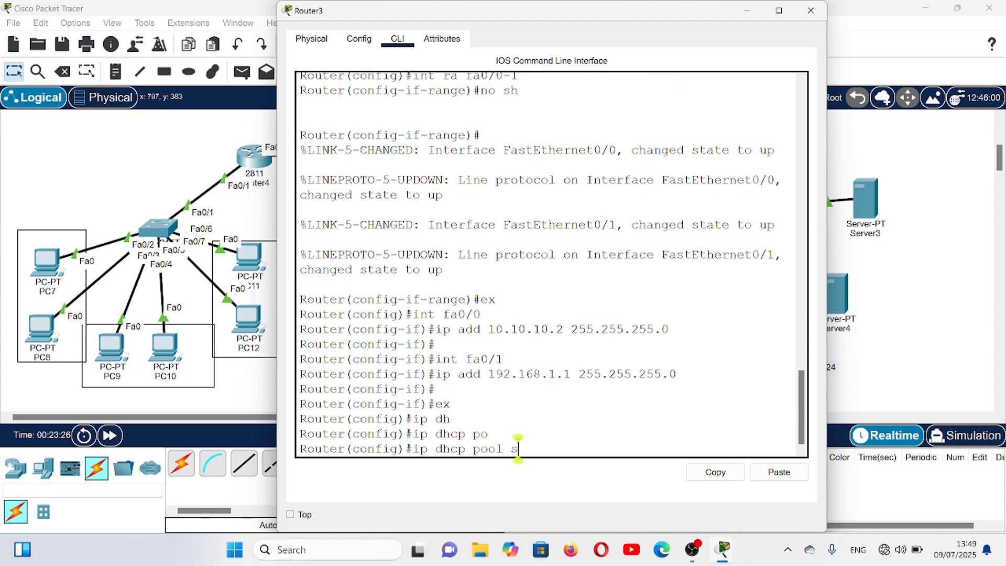
text(e)
key(Tab)
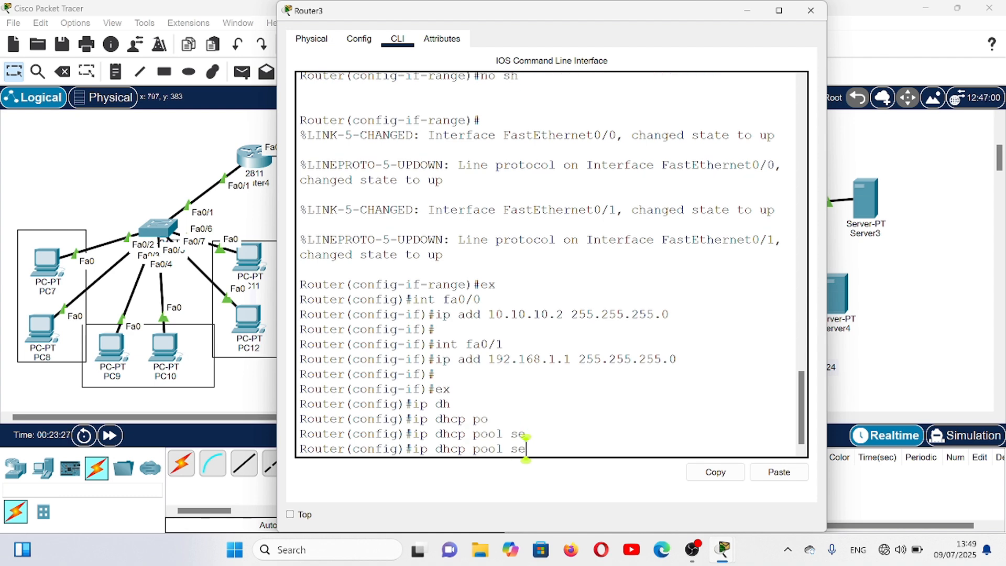
text(rver)
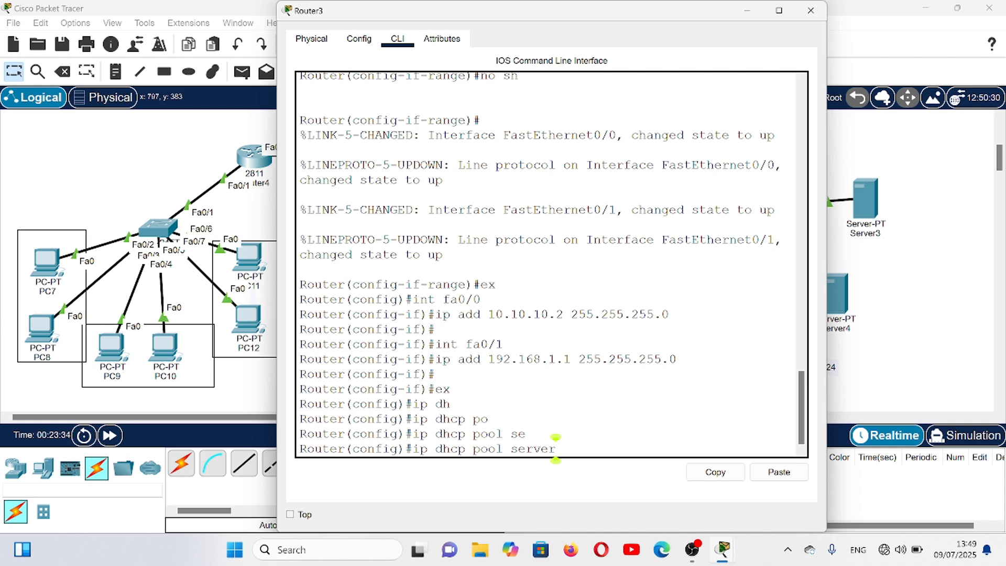
key(Return)
key(Return)
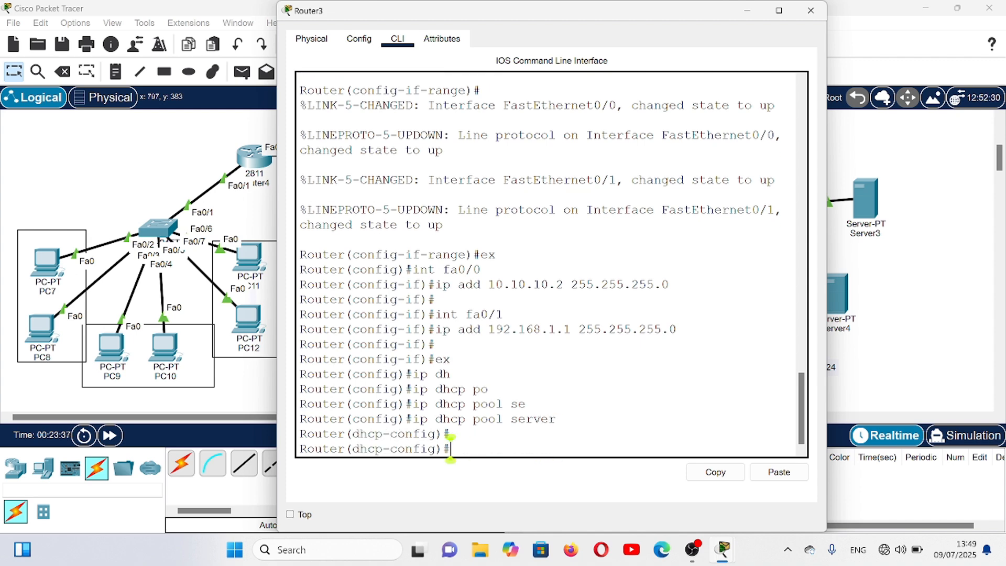
- Set the server DHCP pool's network to 192.168.1.0 with mask 255.255.255.0
text(net 192.168)
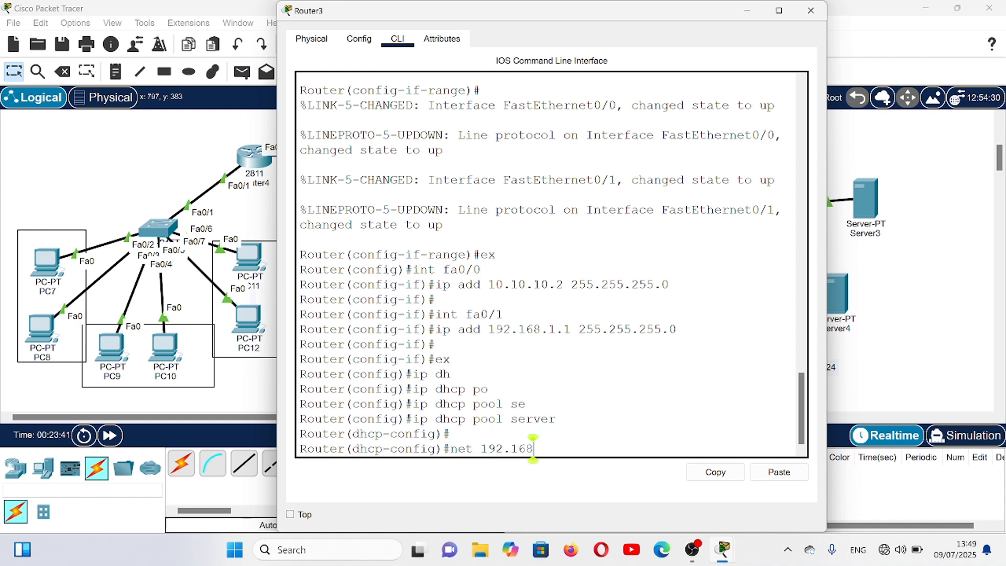
text(.1.0 255.255)
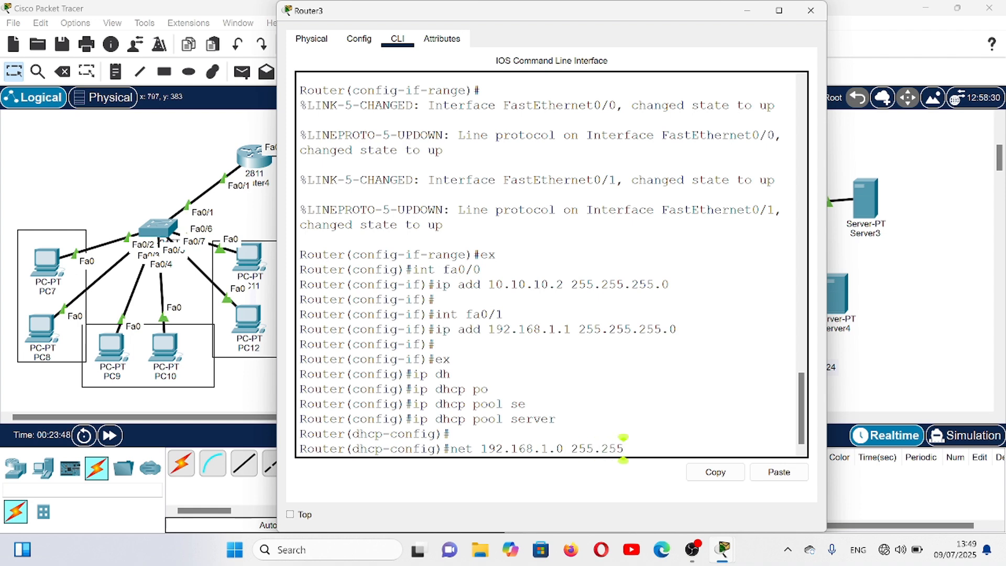
text(.255.0)
key(Return)
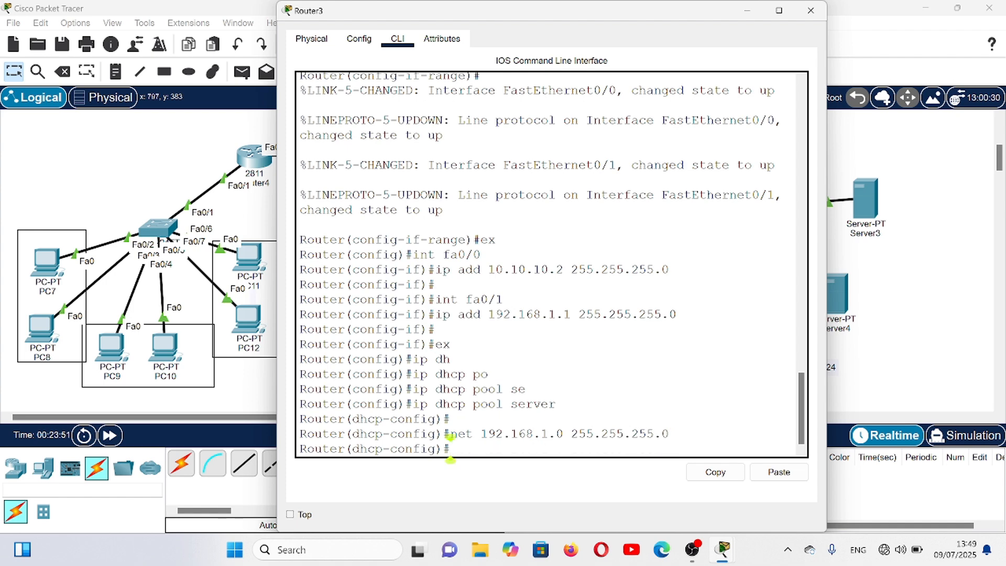
- Set the server DHCP pool's default router to 192.168.1.1
text(de)
key(Tab)
text(192.168)
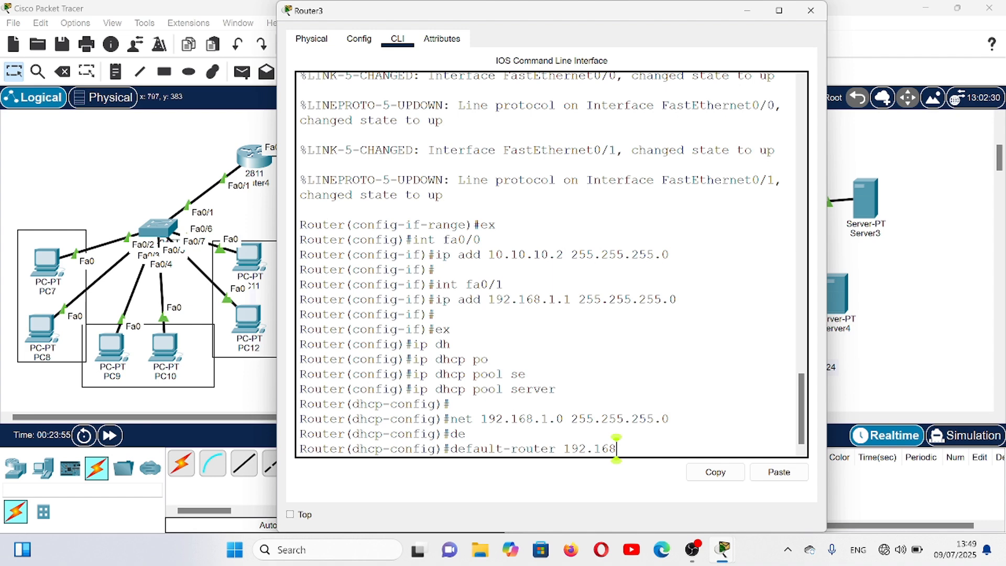
text(.1.1)
key(Return)
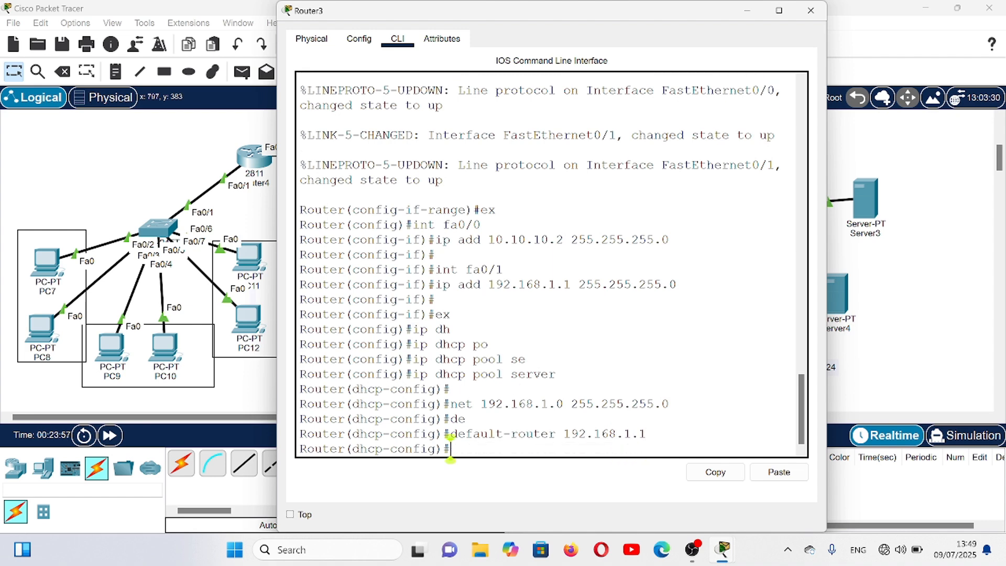
- Set the server DHCP pool's DNS server to 8.8.8.8 on Router3
text(dn)
key(Tab)
text(8.8.8.8)
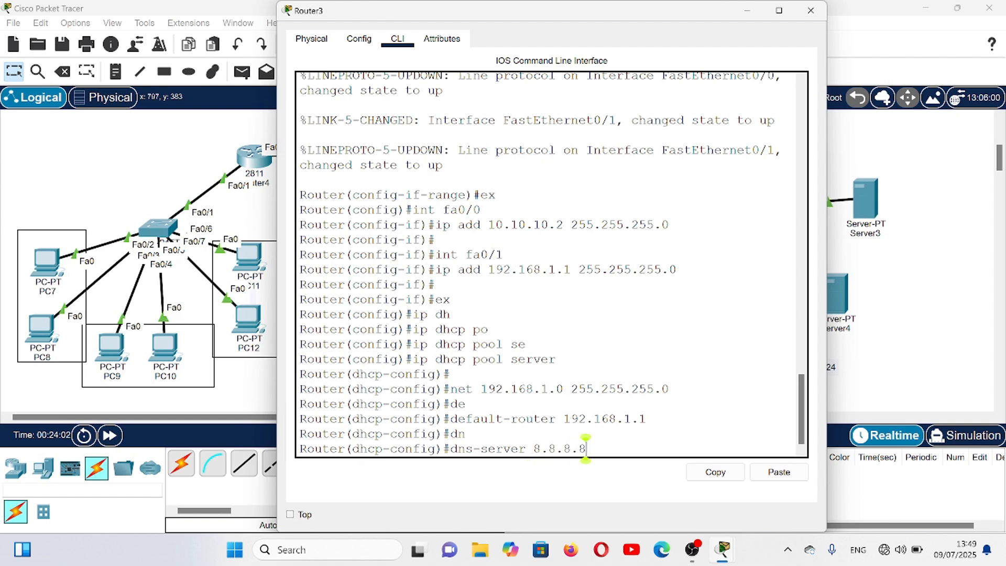
key(Return)
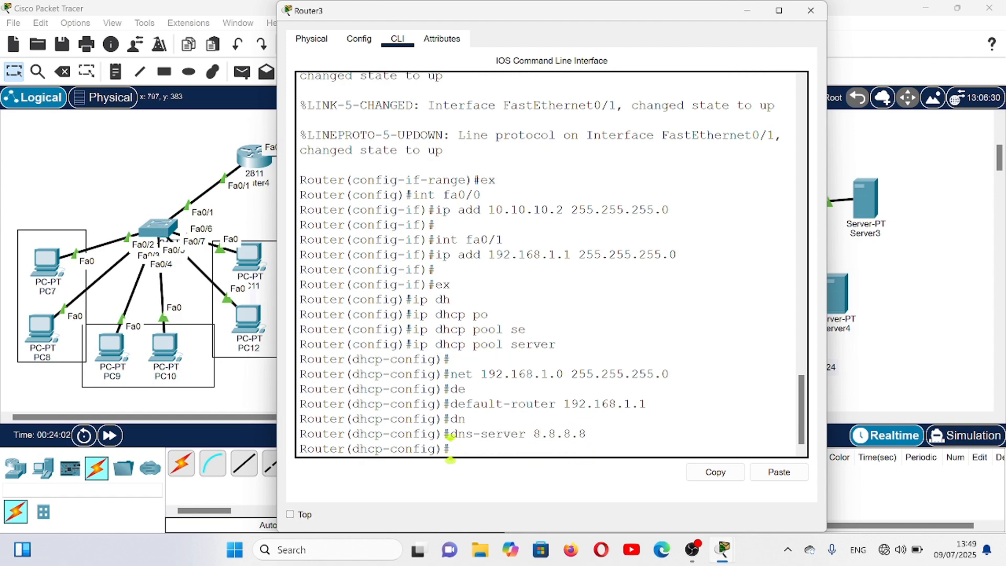
key(Return)
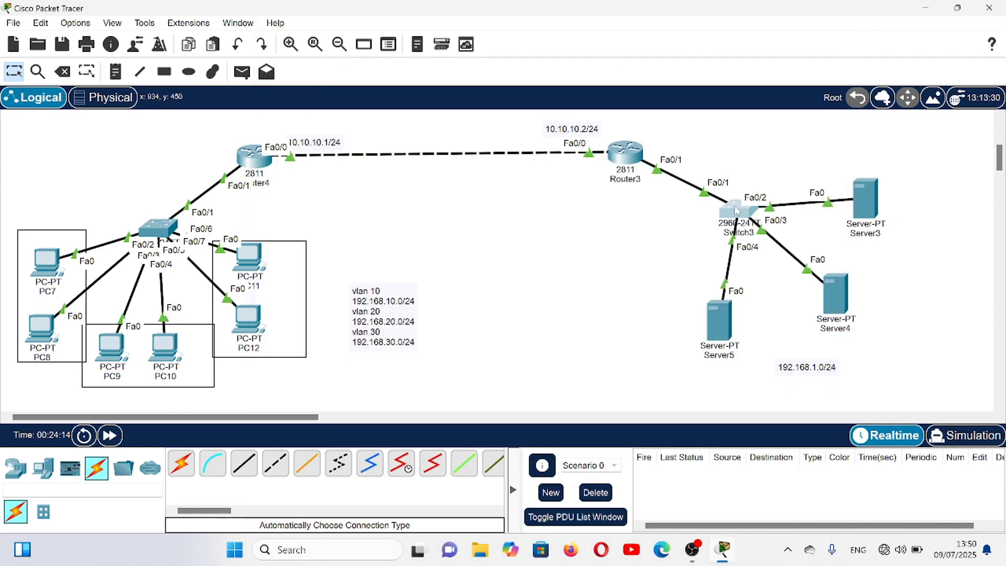
- Open the command line of Switch3 and enter global configuration mode
click(158, 228)
click(398, 39)
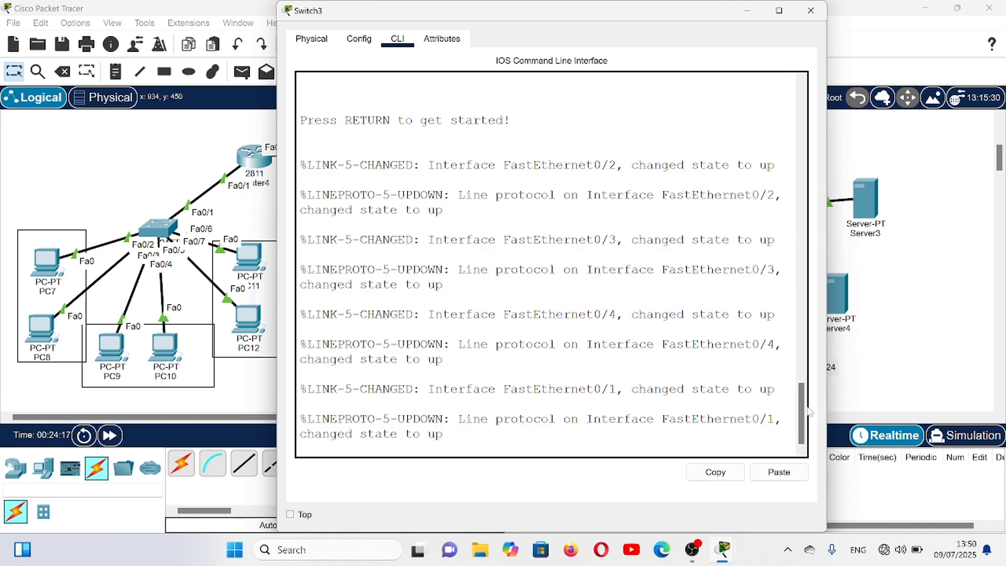
key(Return)
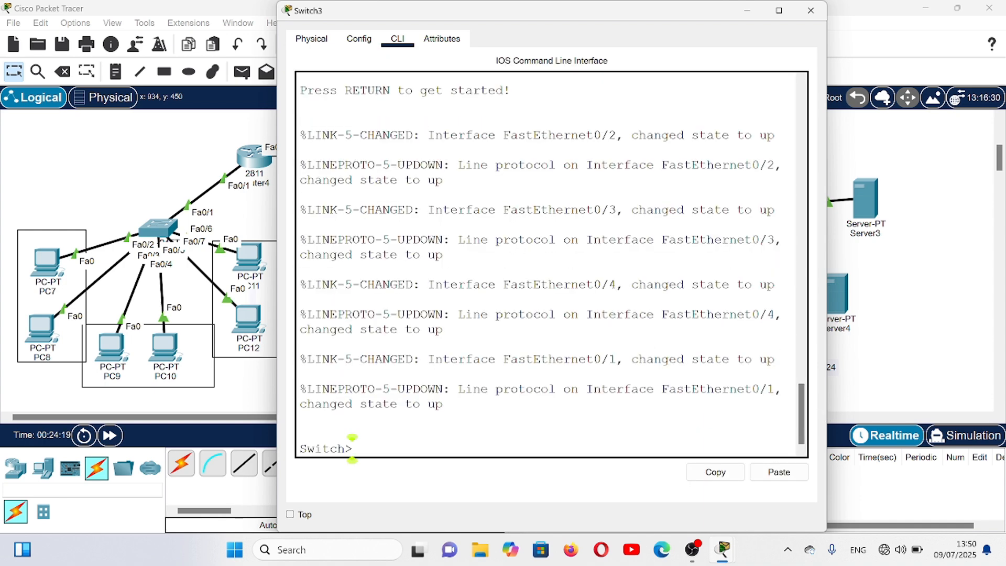
key(Return)
key(Return)
text(en)
key(Return)
text(c)
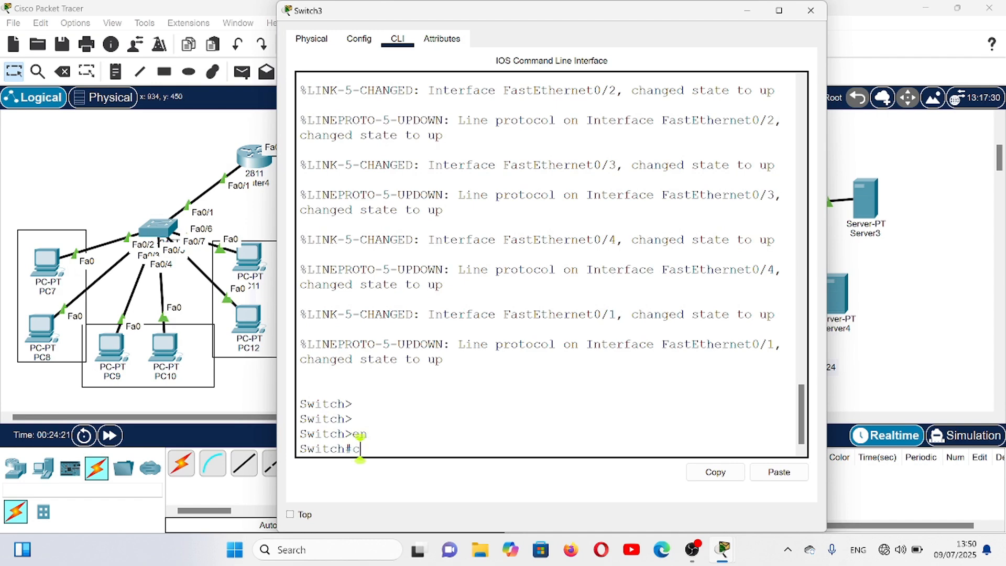
text(onf t)
key(Return)
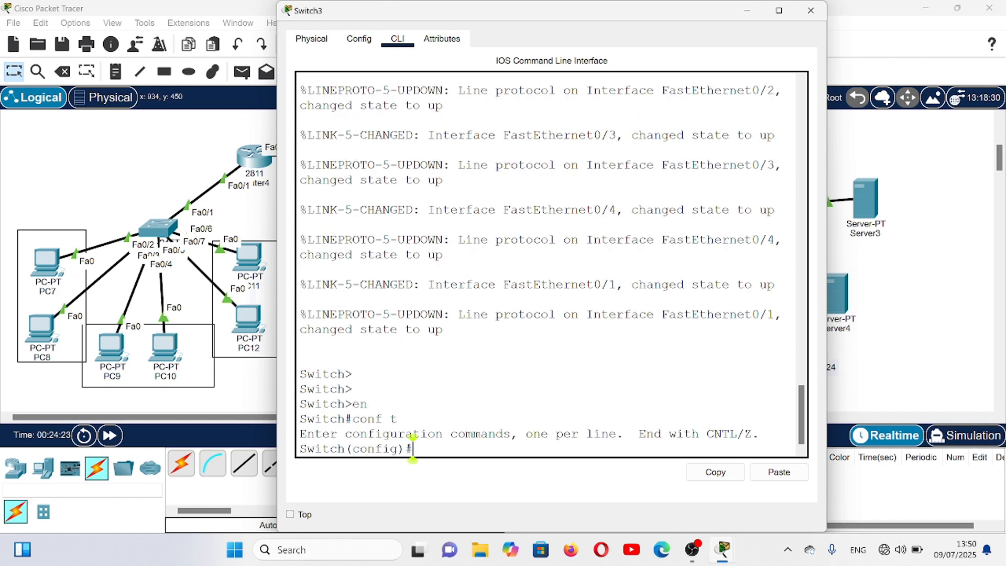
- Set interface fa0/1 on Switch3 to trunk mode and close the switch's window
text(int fa0/1)
key(Return)
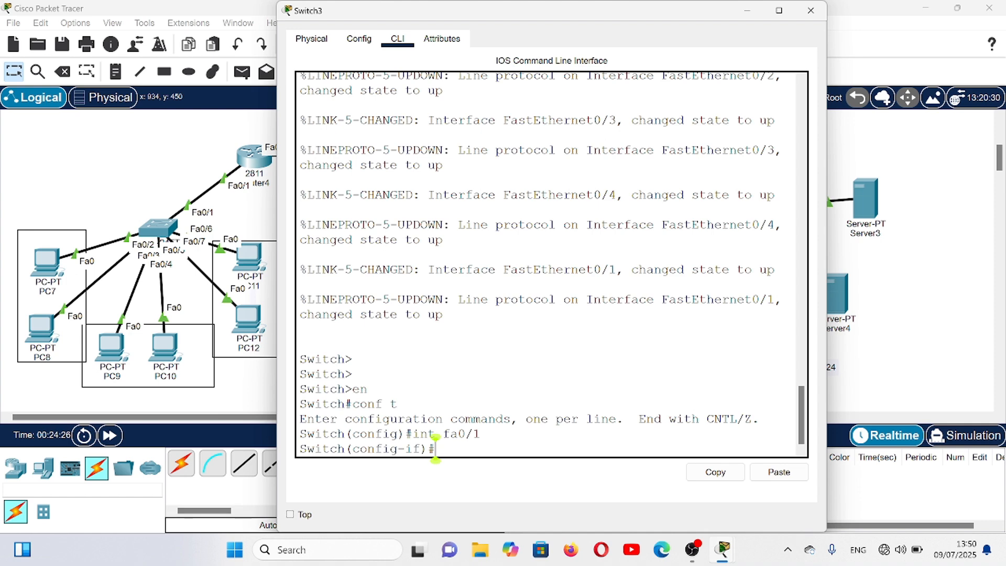
text(sw mo tr)
key(Return)
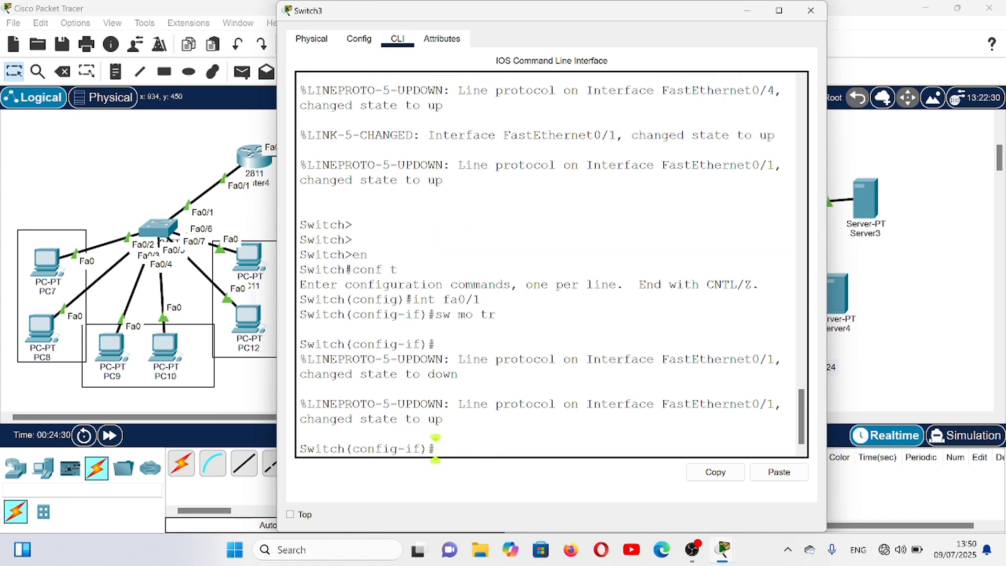
click(812, 10)
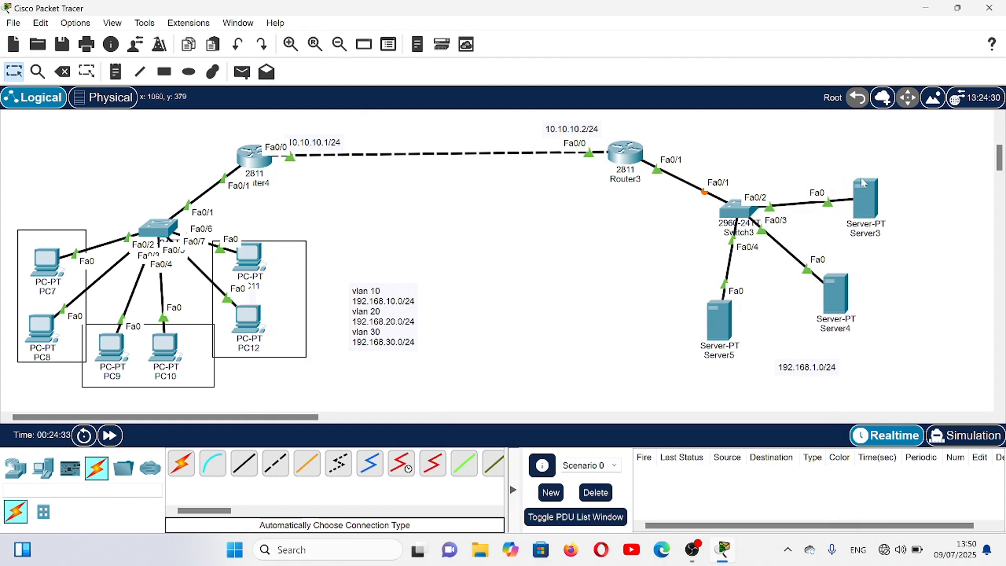
- Switch Server3's IPv4 configuration to DHCP and close its window
click(876, 211)
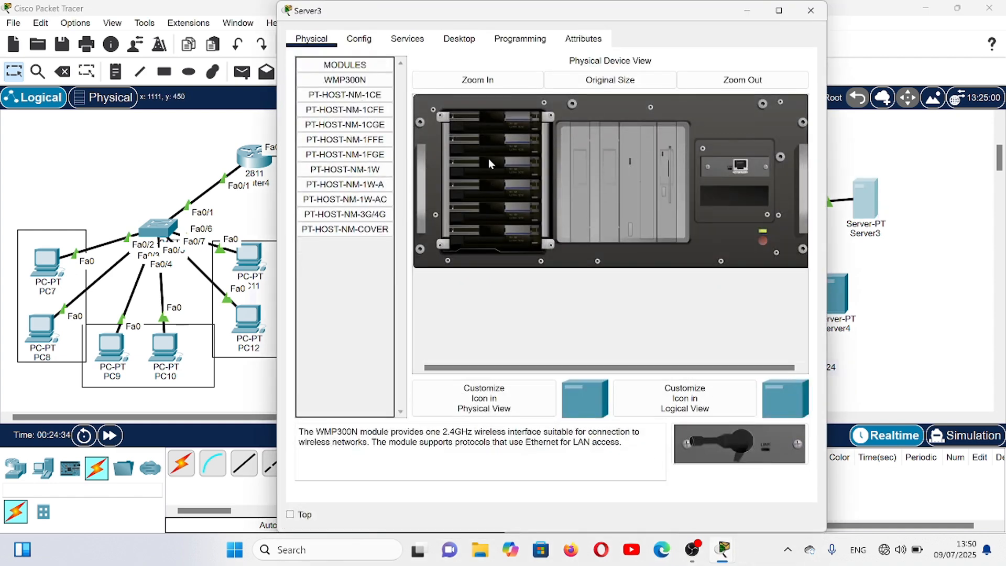
click(456, 40)
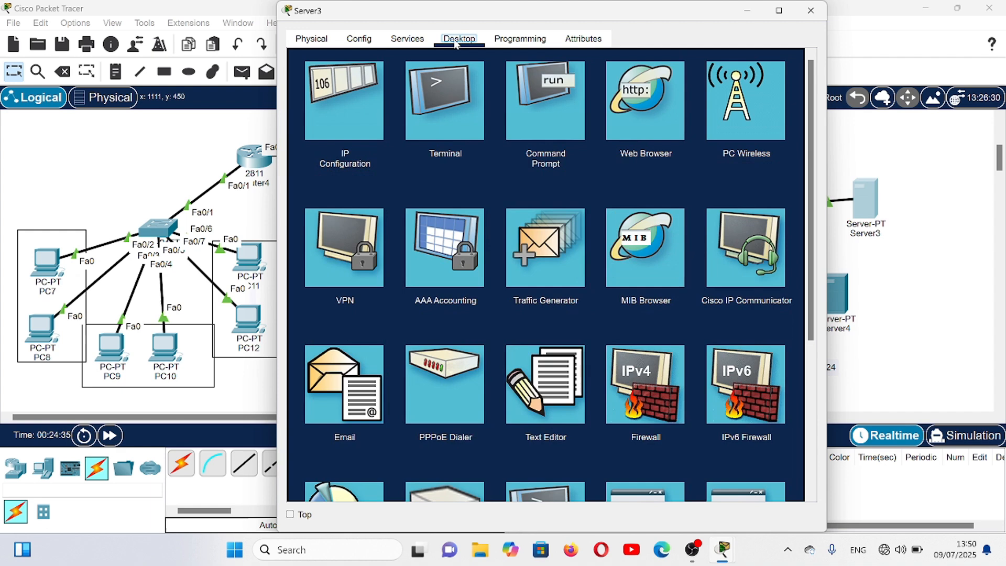
click(358, 106)
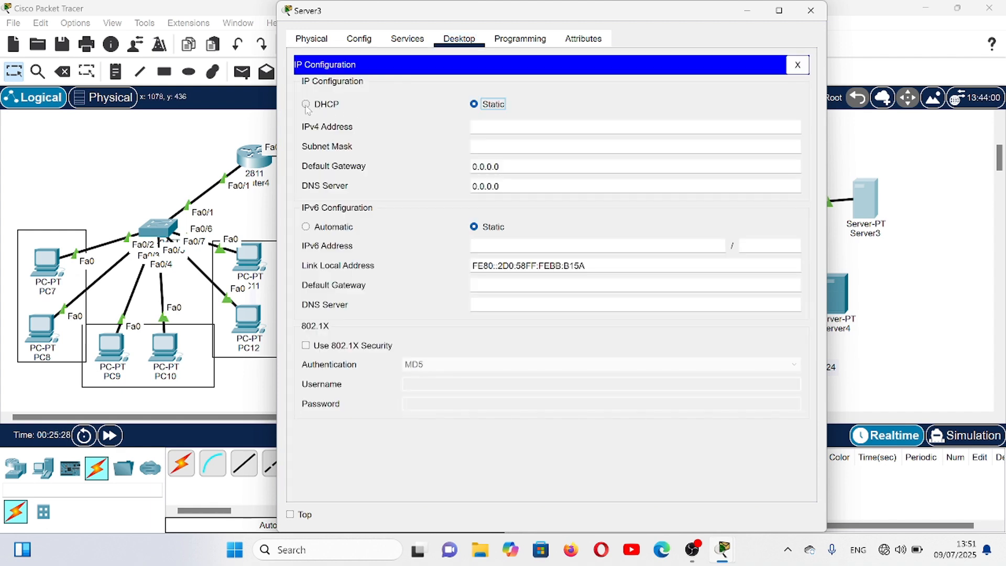
click(306, 104)
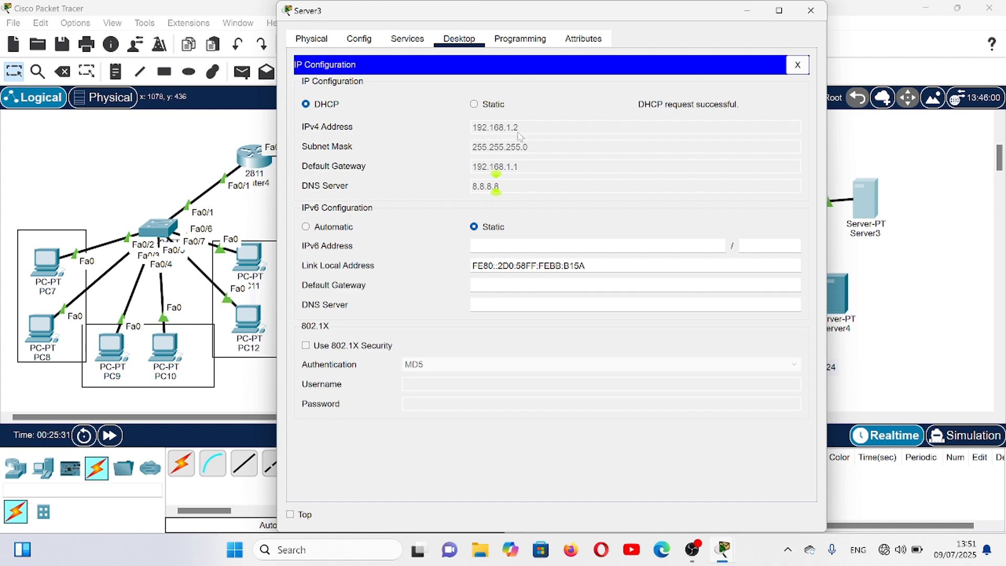
click(811, 13)
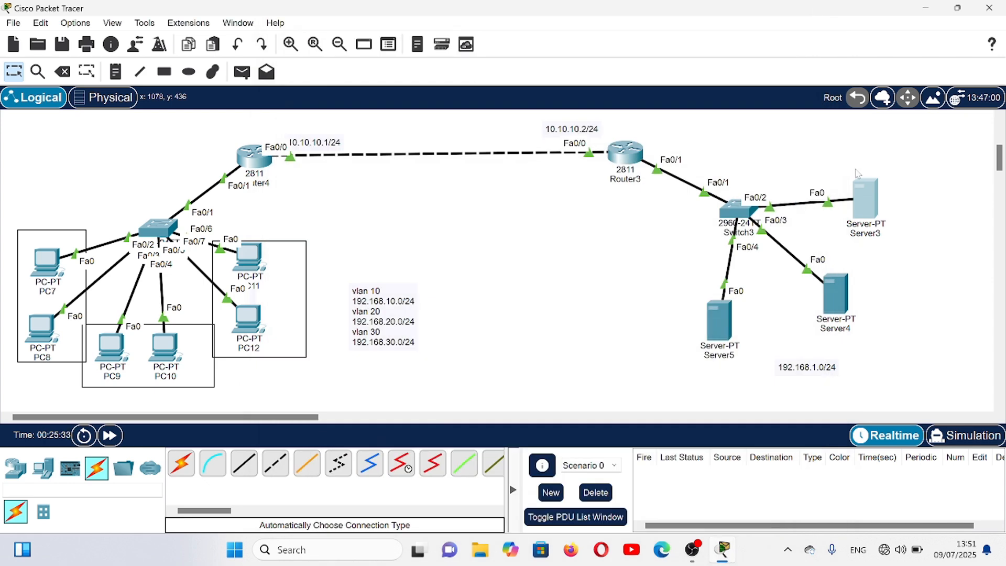
- Switch Server4's IPv4 configuration to DHCP and close its window
click(845, 291)
click(458, 39)
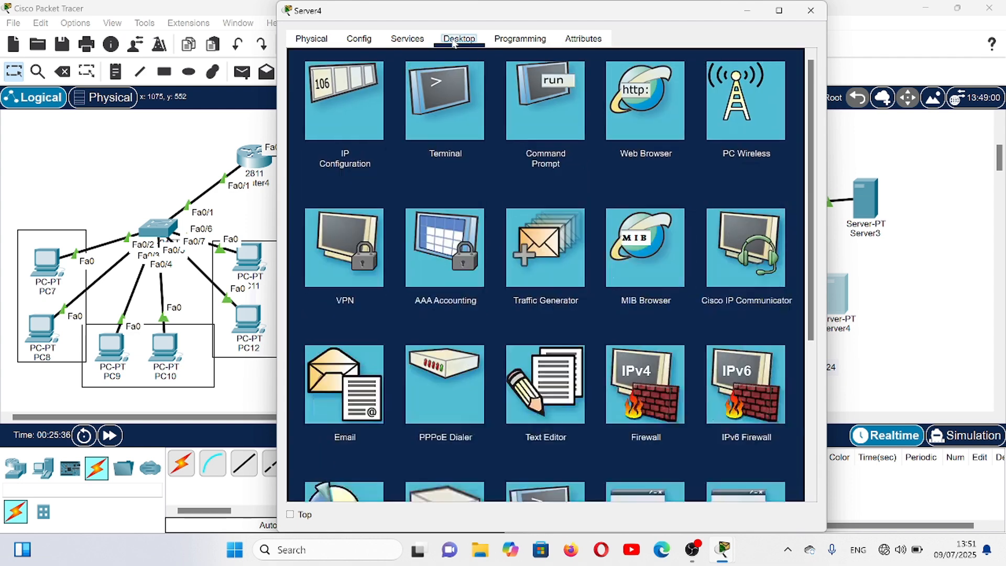
click(342, 114)
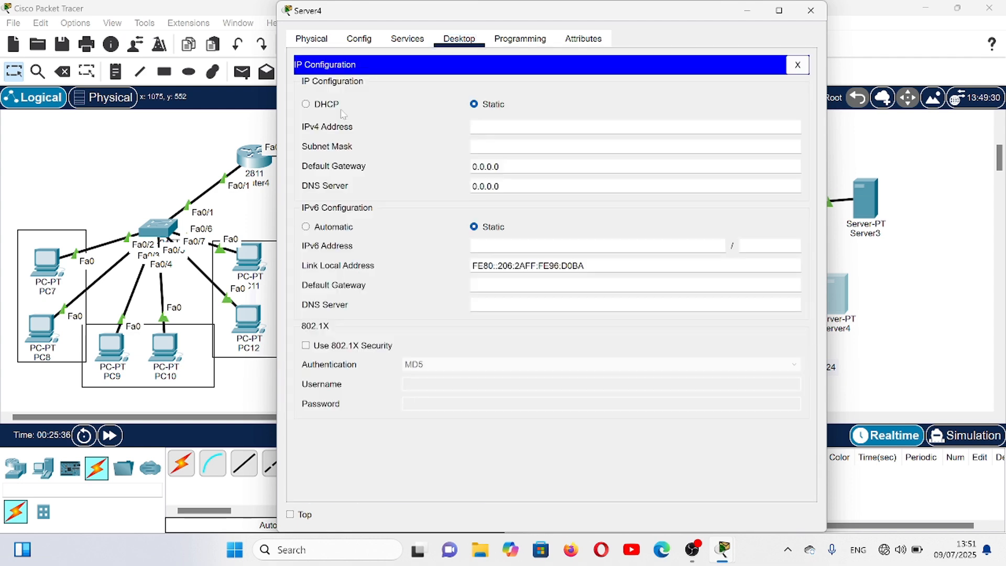
click(307, 104)
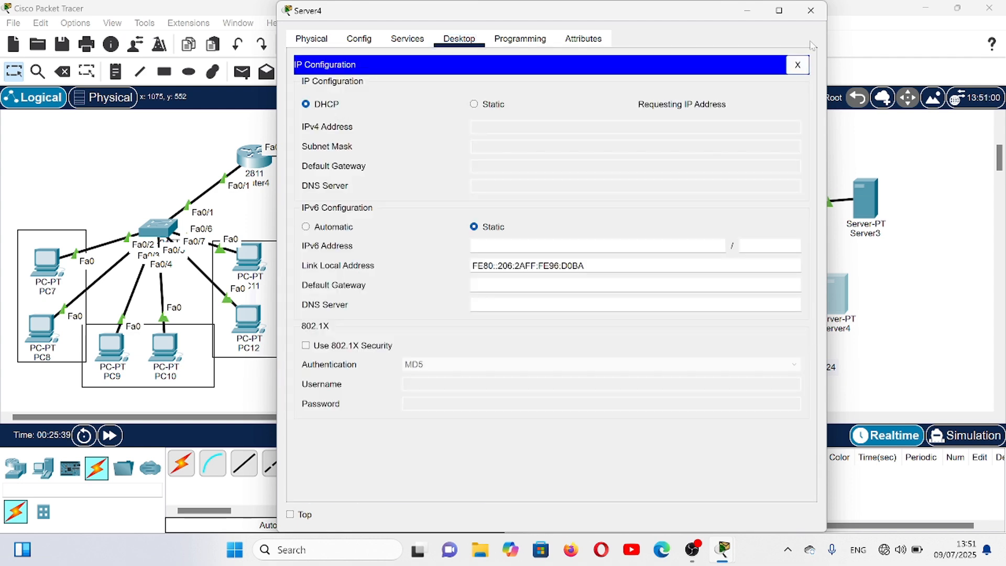
click(824, 7)
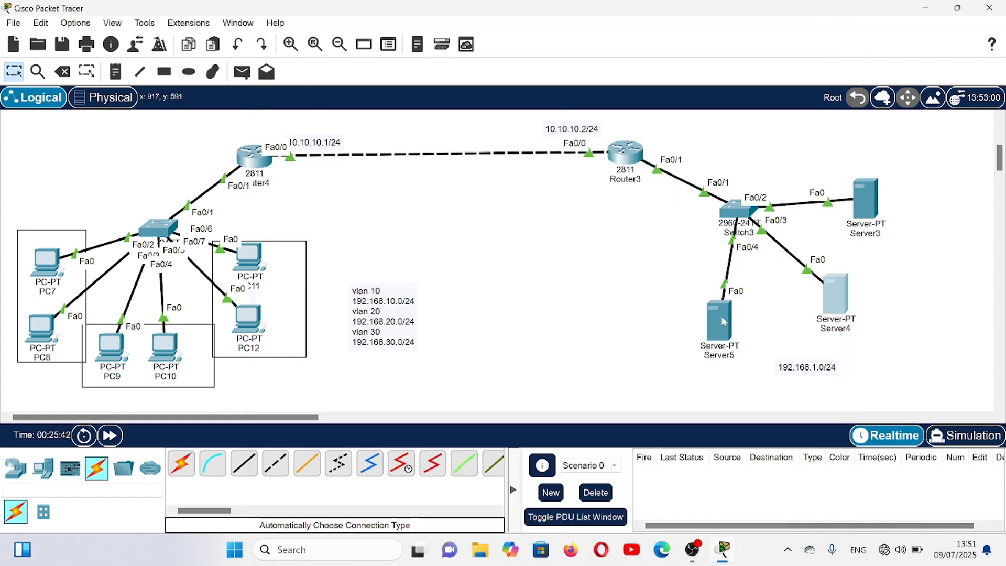
- Switch Server5's IPv4 configuration to DHCP
click(720, 320)
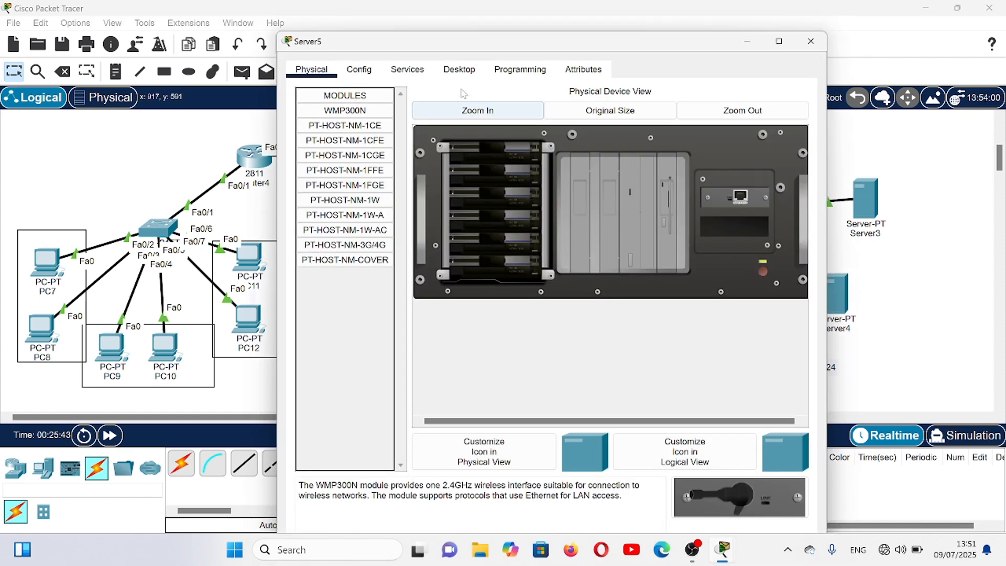
click(459, 69)
click(320, 163)
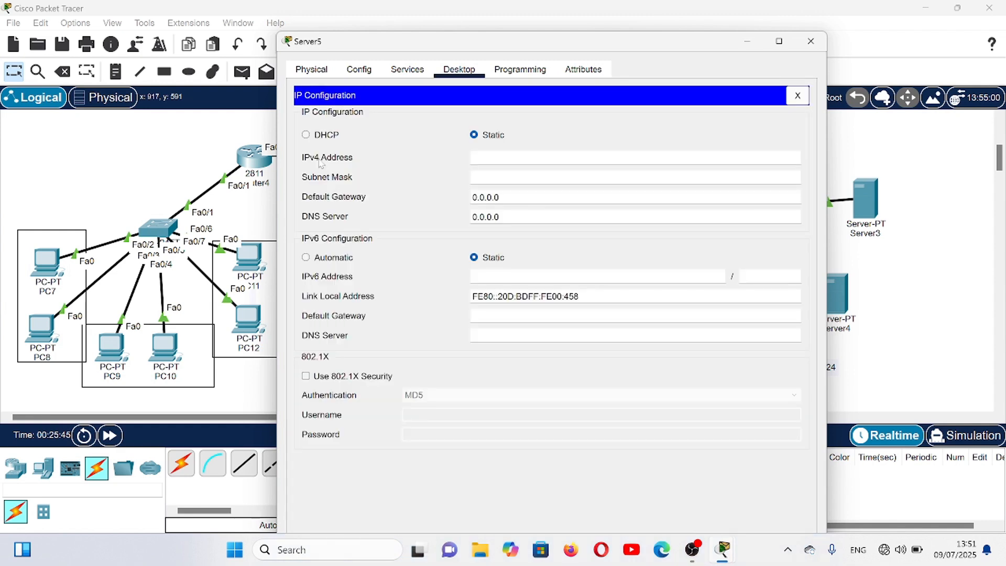
click(306, 136)
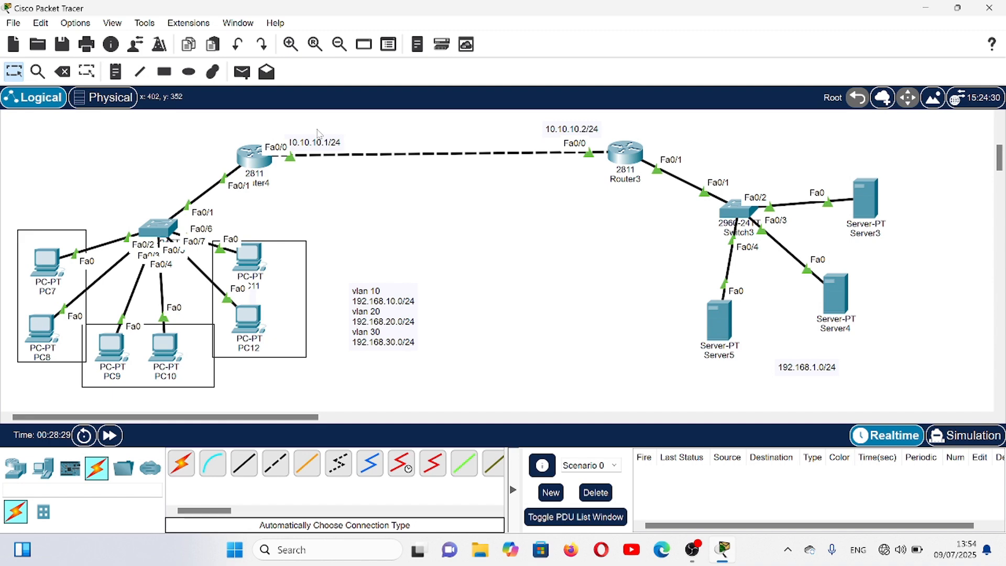
- Test connectivity with a simple PDU from Server5 to Server4, and delete the scenario's results
click(240, 75)
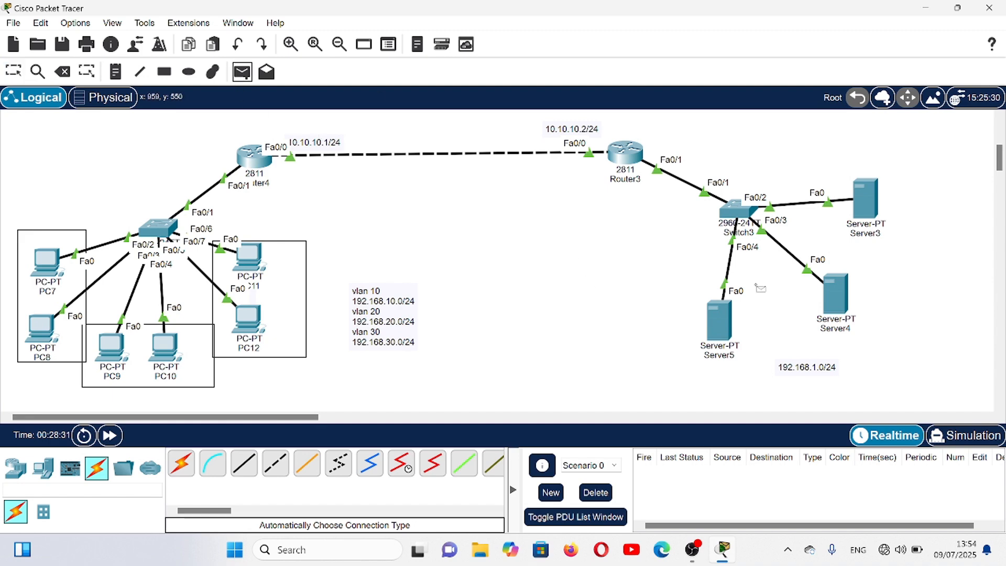
click(718, 321)
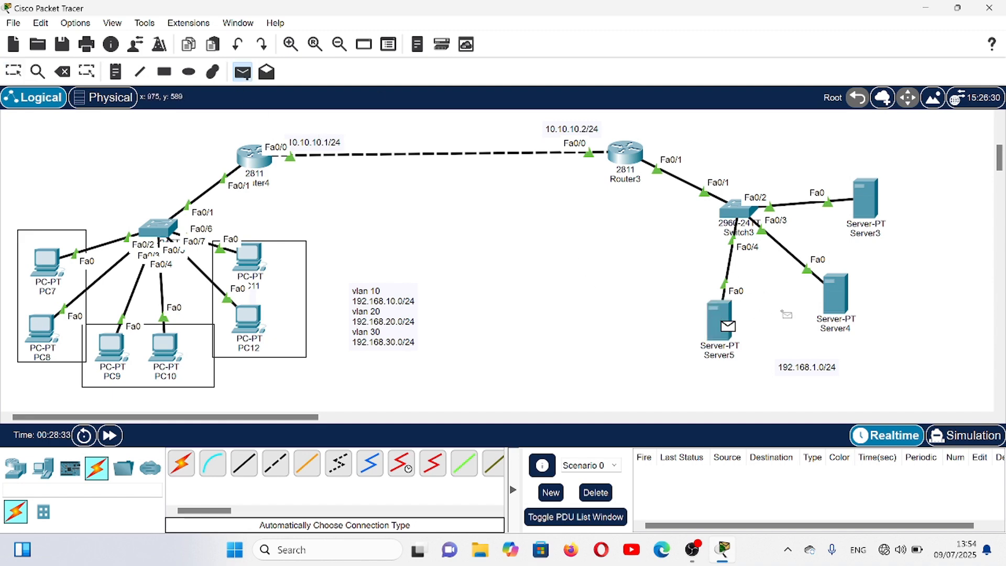
click(844, 287)
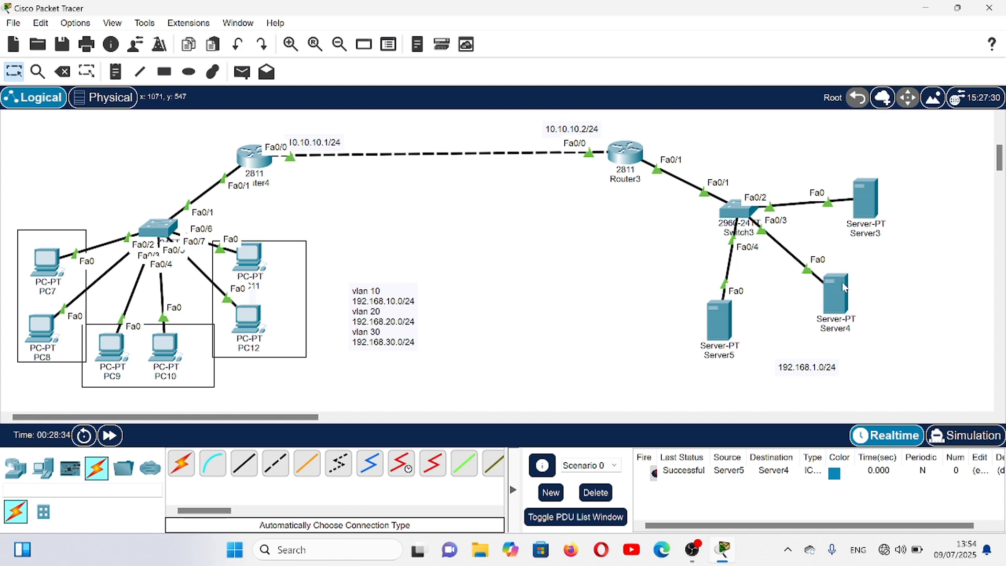
click(590, 496)
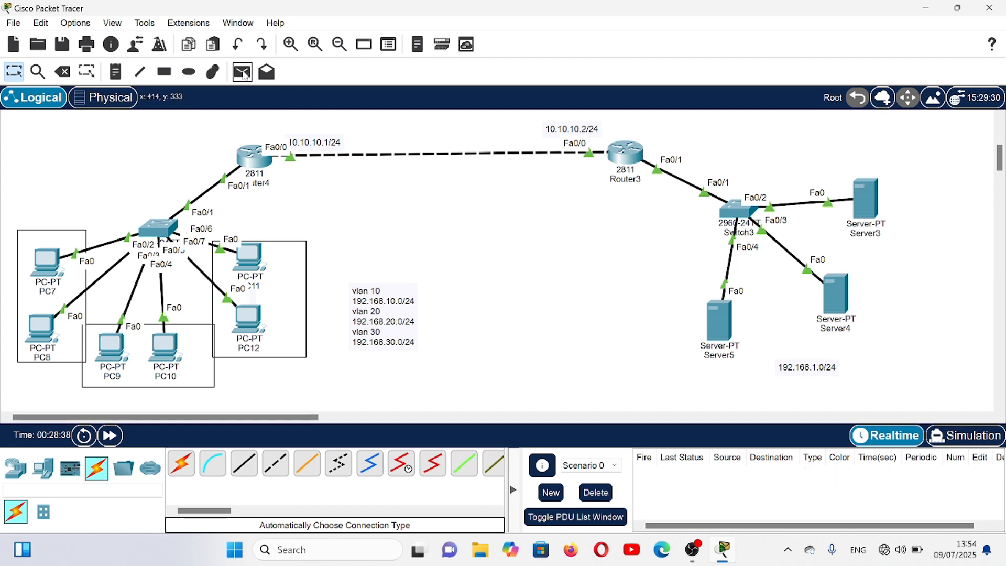
- Test connectivity with a simple PDU from PC12 to Server5, and delete the scenario's results
click(249, 74)
click(244, 323)
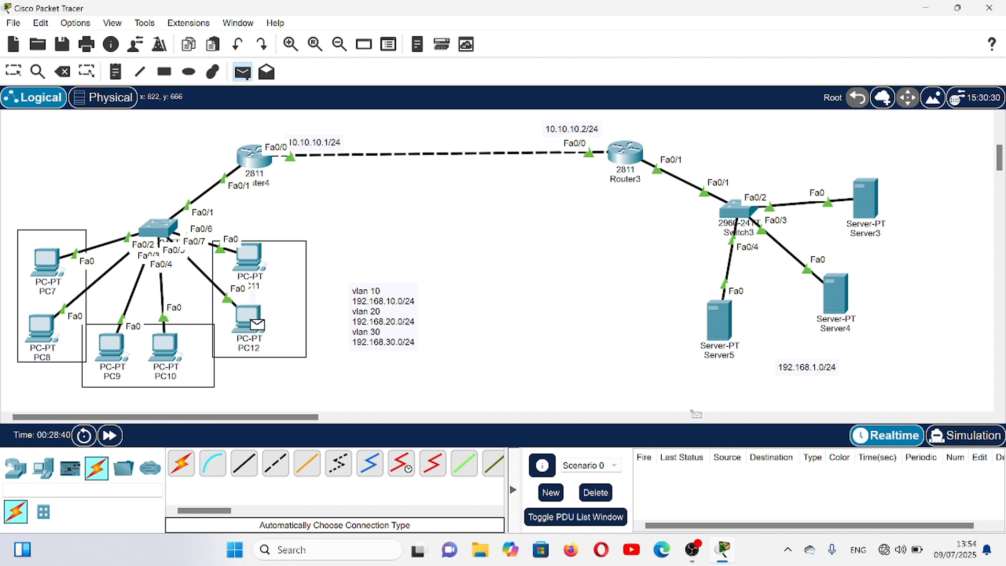
click(723, 325)
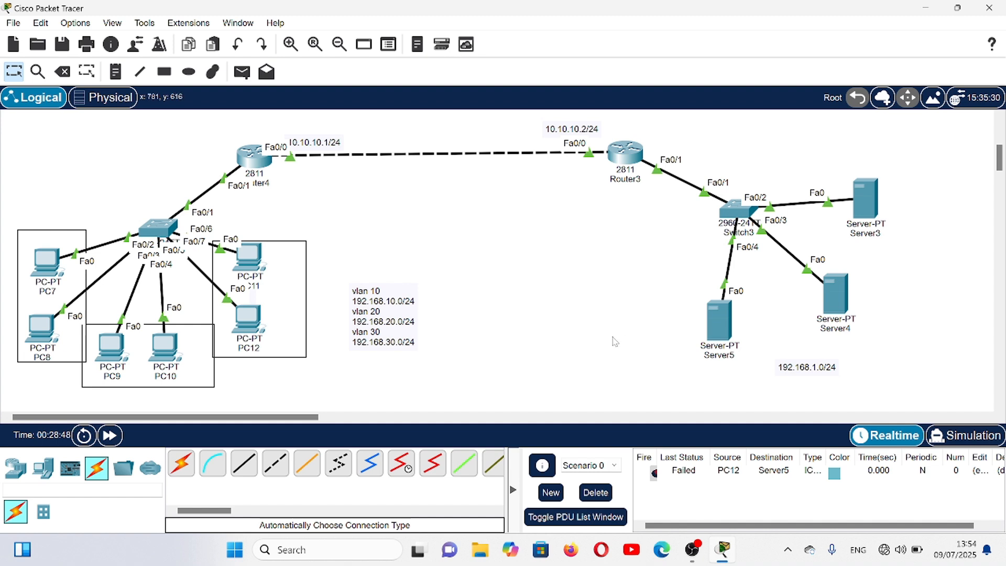
click(599, 492)
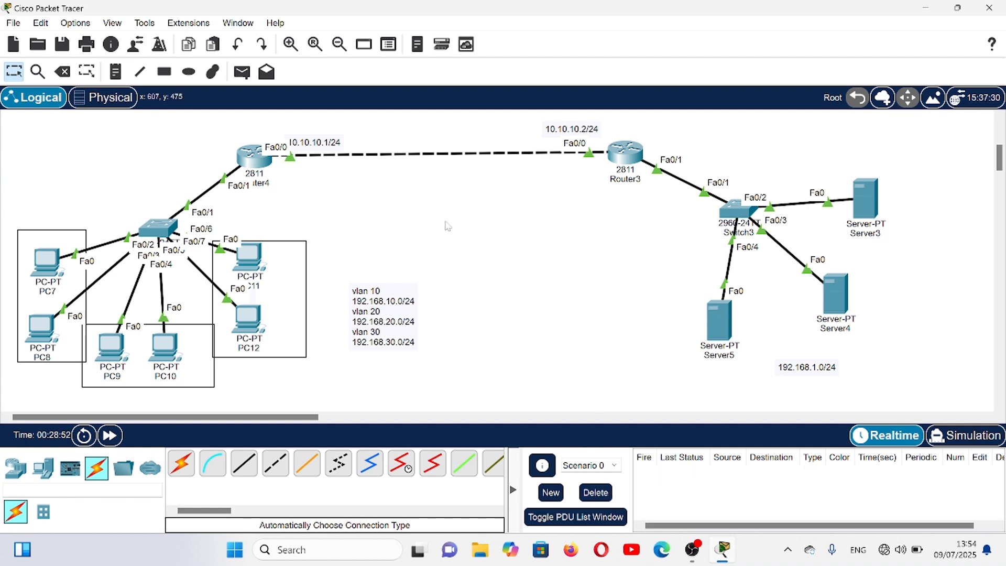
- Open Router4's command line and exit DHCP pool configuration to global configuration mode
click(255, 166)
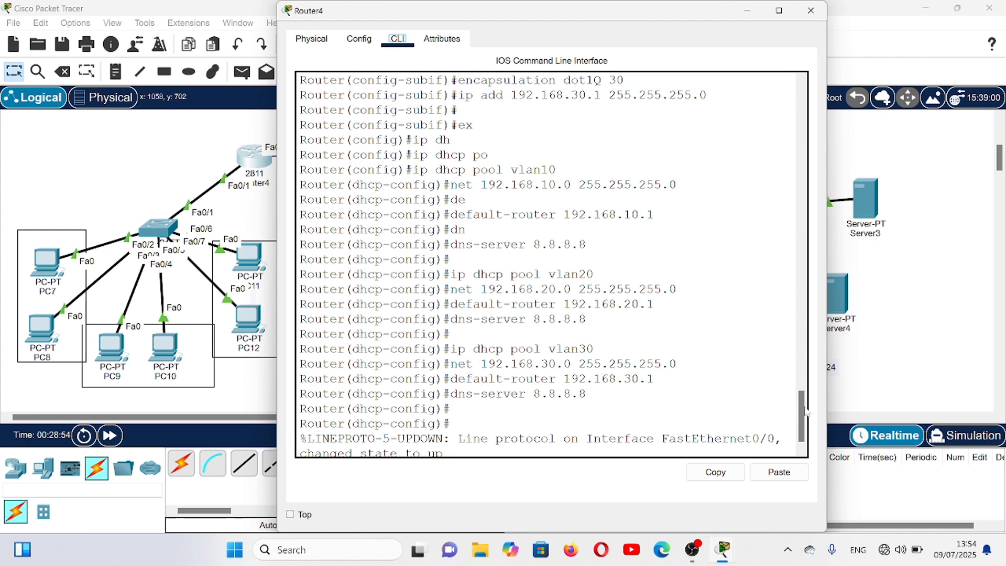
drag(801, 405, 791, 452)
key(Return)
key(Return)
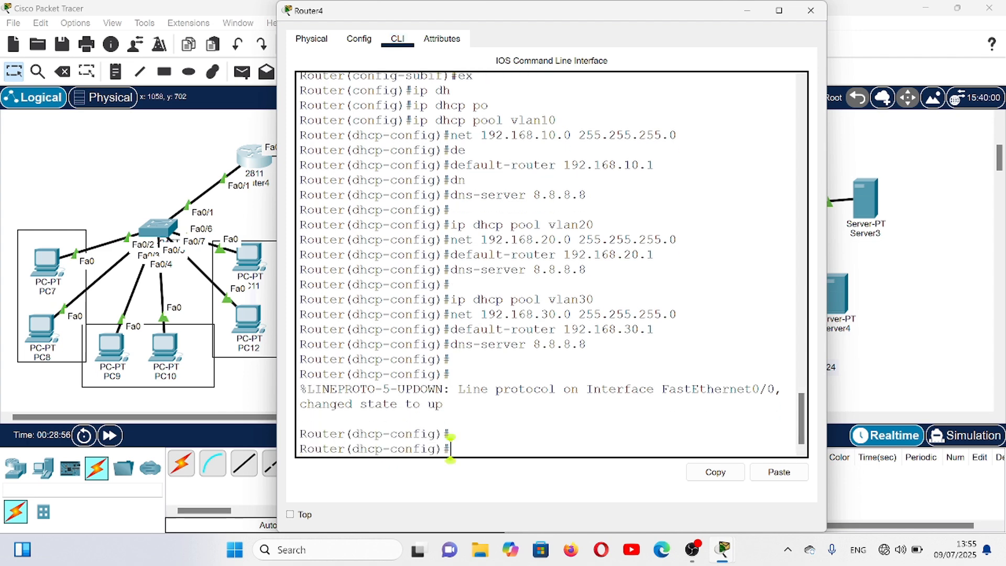
text(ex)
key(Return)
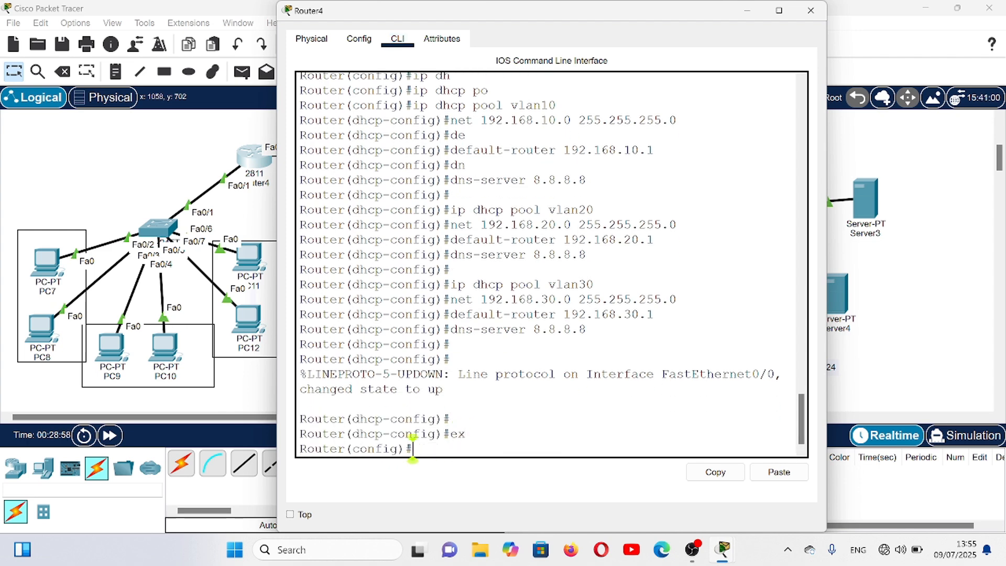
- Start OSPF routing process 1 on Router4
text(ro)
key(Tab)
text(o)
key(Tab)
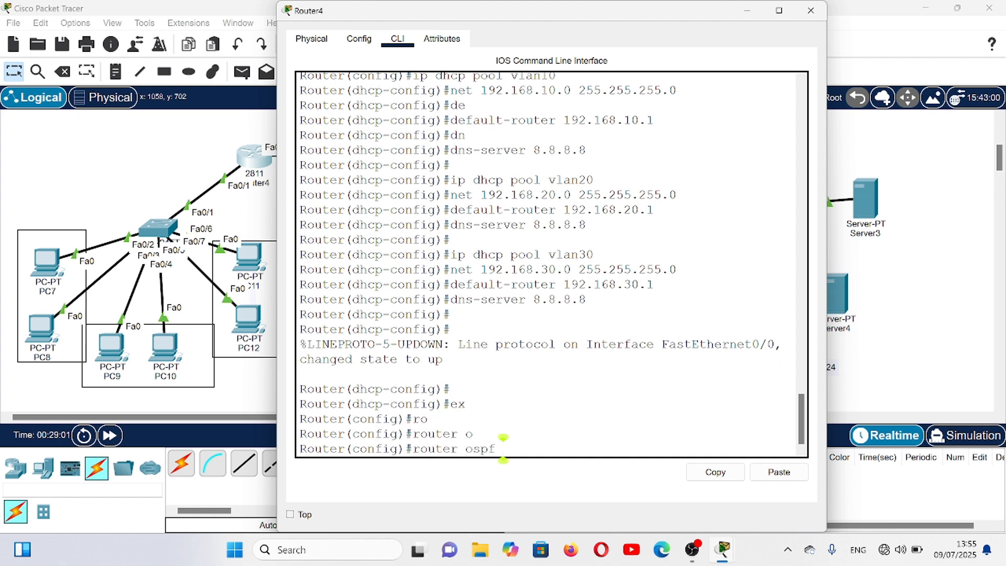
text(1)
key(Return)
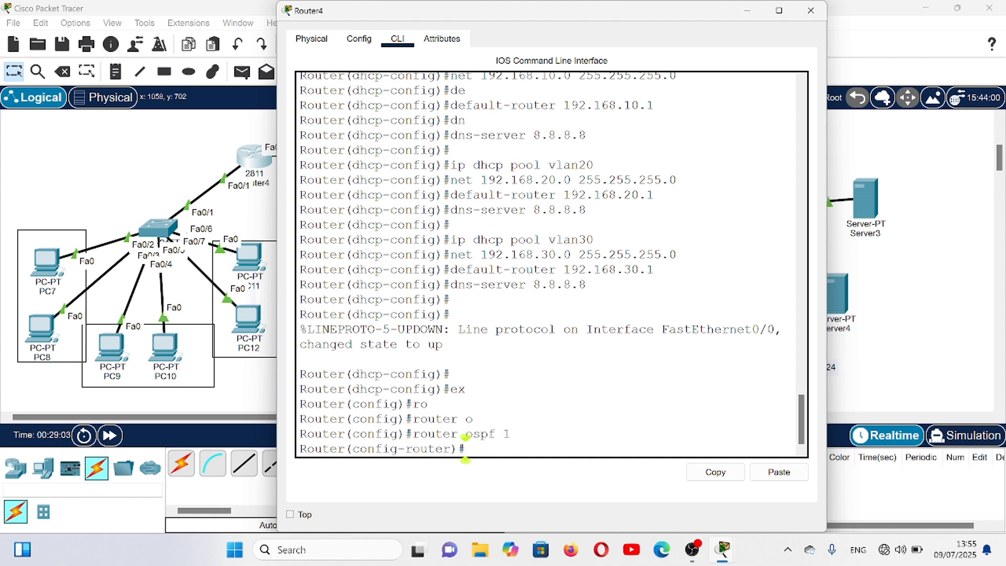
- Advertise network 192.168.10.0 with wildcard mask 0.0.0.255 in OSPF area 0 on Router4
text(net 192)
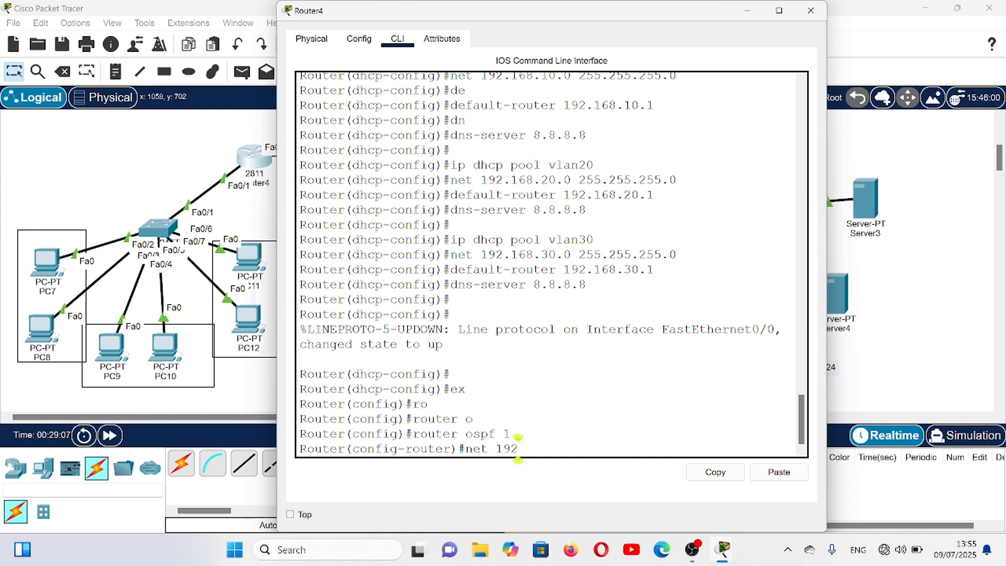
text(.168.1)
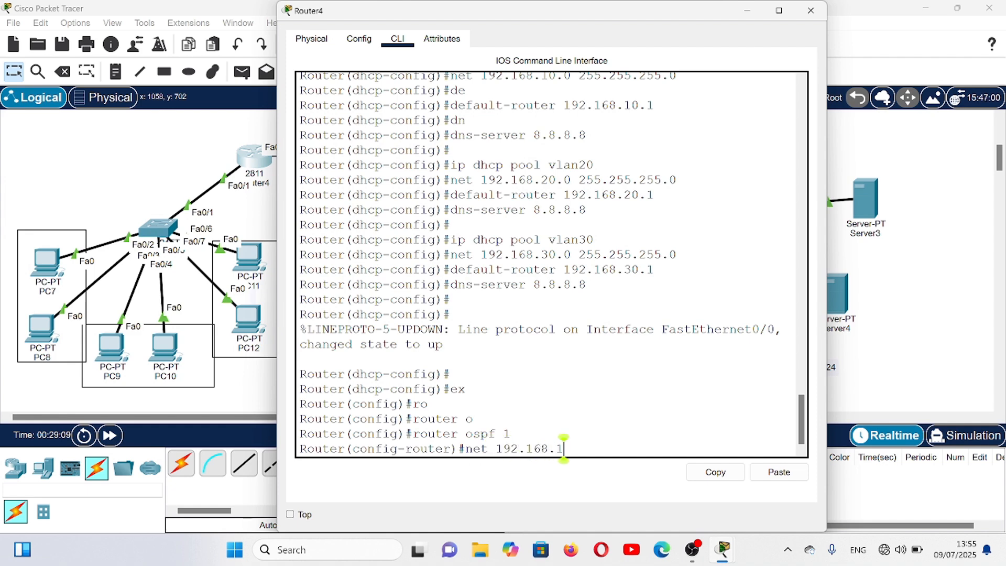
text(0.0 )
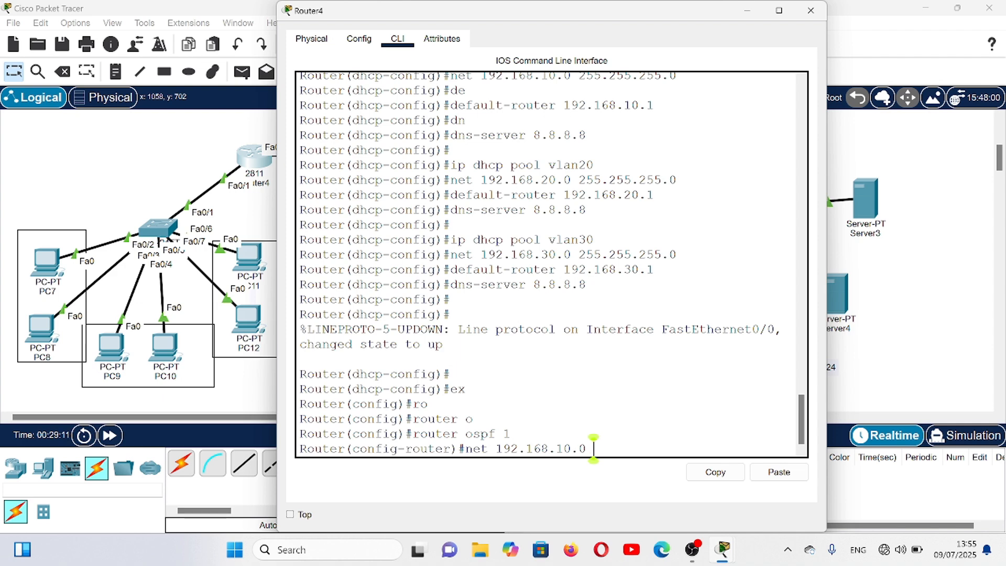
text(0.0.0.)
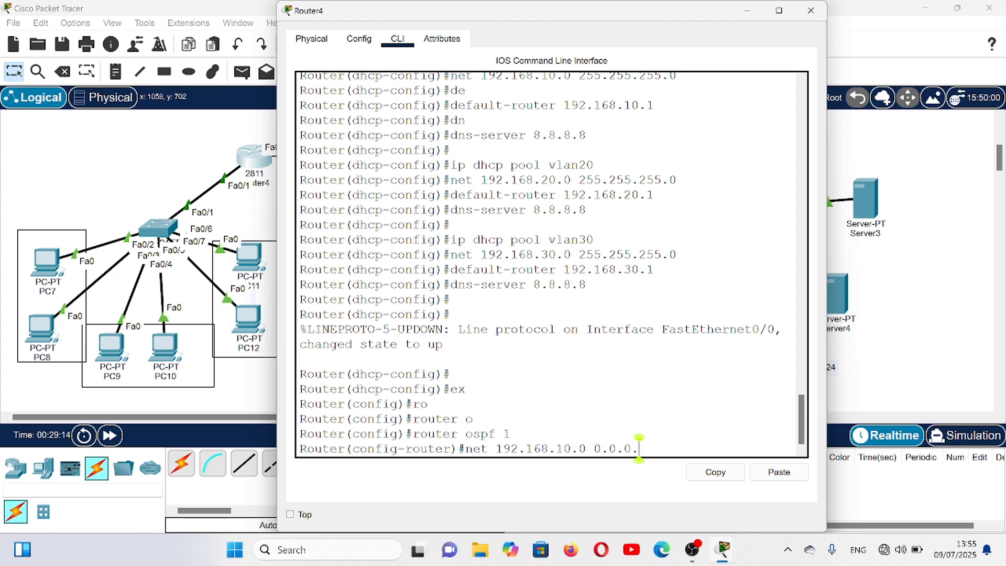
text(255)
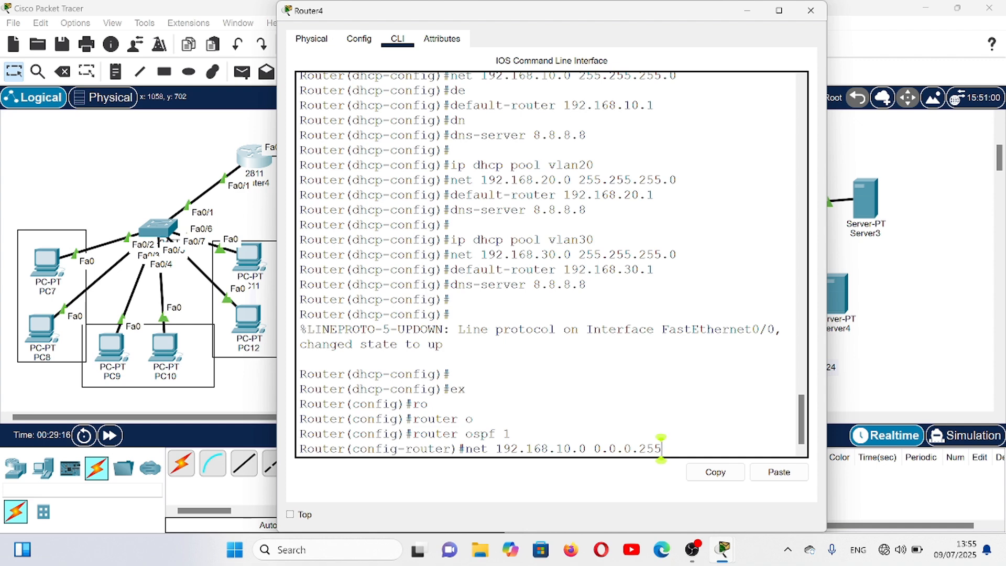
text( area 0)
key(Return)
- Advertise network 192.168.20.0 with wildcard mask 0.0.0.255 in OSPF area 0 on Router4
key(Up)
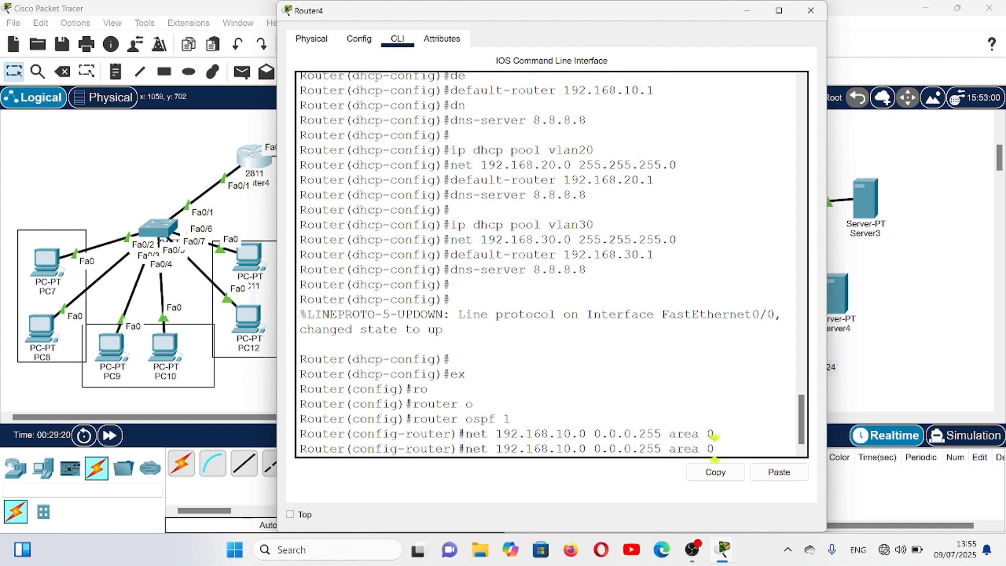
key(Left)
key(Left)
key(Left)
key(Left)
key(Left)
key(Left)
key(Left)
key(Left)
key(Left)
key(Left)
key(Left)
key(Left)
key(Left)
key(Left)
key(Left)
key(Left)
key(Left)
key(Left)
key(Left)
key(Left)
key(BackSpace)
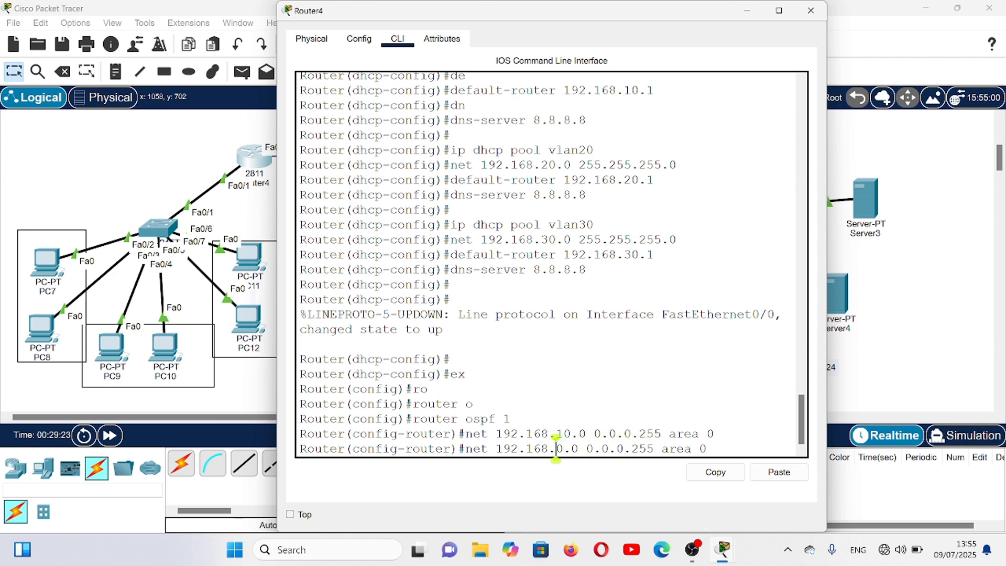
text(2)
key(Return)
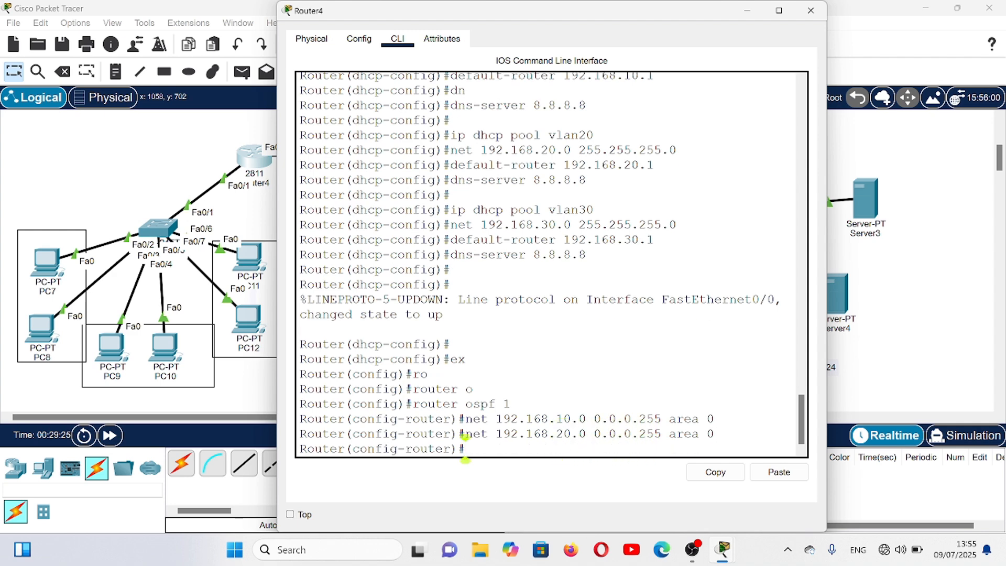
- Advertise network 192.168.30.0 with wildcard mask 0.0.0.255 in OSPF area 0 on Router4
key(Up)
key(Left)
key(Left)
key(Left)
key(Left)
key(Left)
key(Left)
key(Left)
key(Left)
key(Left)
key(Left)
key(Left)
key(Left)
key(Left)
key(Left)
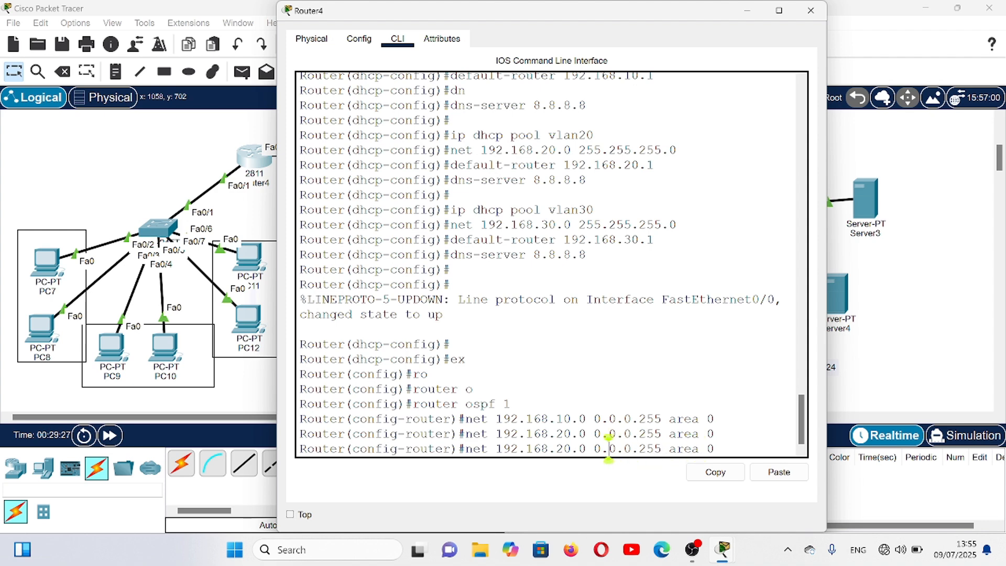
click(571, 449)
key(Left)
key(BackSpace)
text(3)
key(Return)
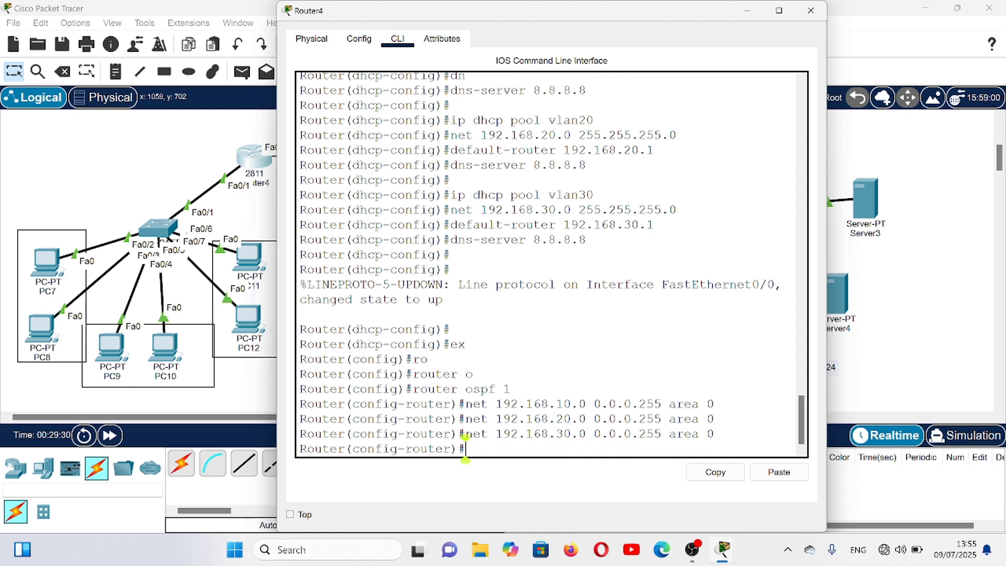
- Advertise the inter-router network 10.10.10.0 with wildcard mask 0.0.0.255 in OSPF area 0 on Router4
key(Up)
key(Left)
key(Left)
key(Left)
key(Left)
key(Left)
key(Left)
key(Left)
key(Left)
key(Left)
key(Left)
key(Left)
key(Left)
key(Left)
key(Left)
key(Left)
key(Left)
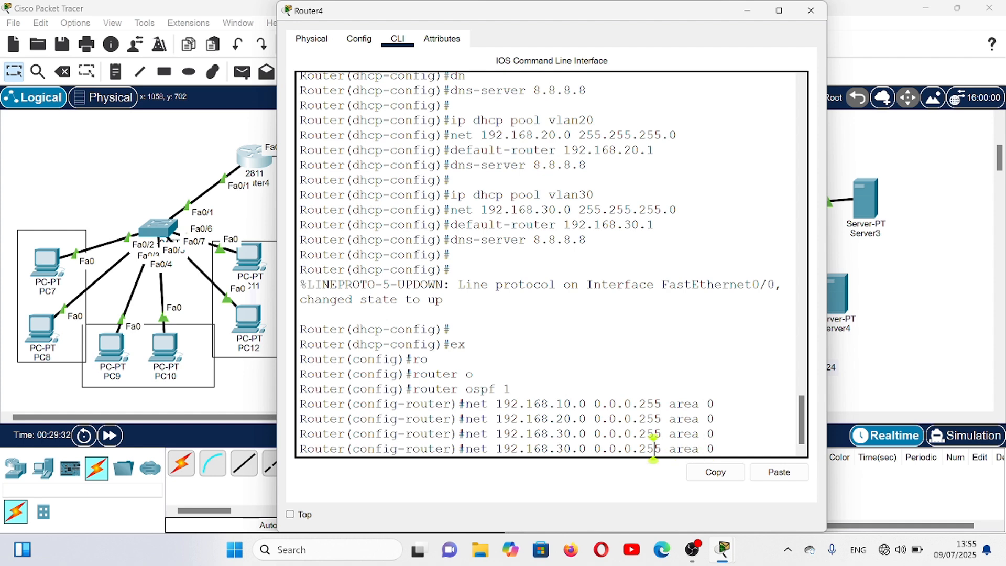
key(Left)
key(Left)
key(Left)
key(Left)
key(BackSpace)
text(1)
key(Left)
key(Left)
key(Left)
key(Right)
key(BackSpace)
key(BackSpace)
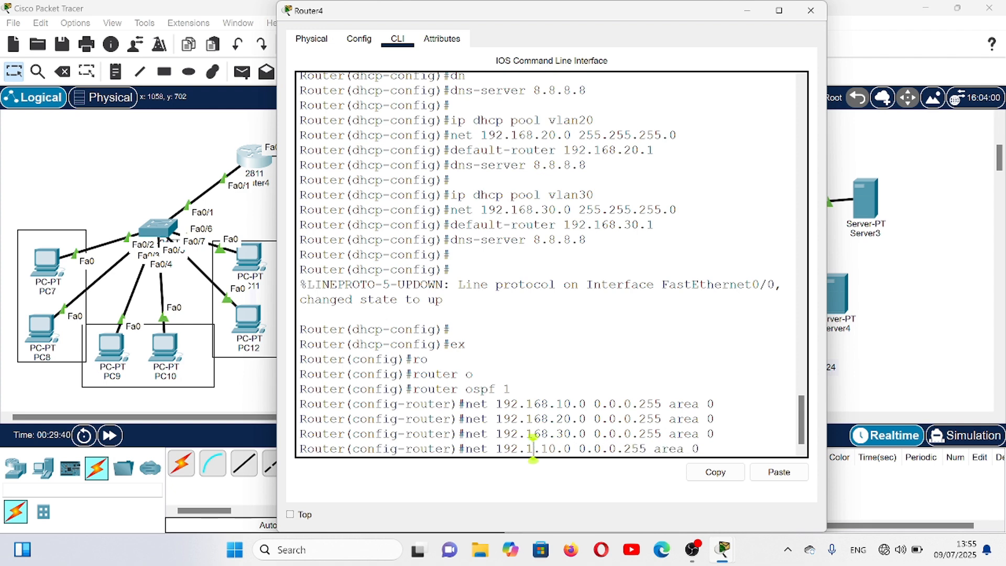
text(0)
key(Left)
key(Left)
key(Left)
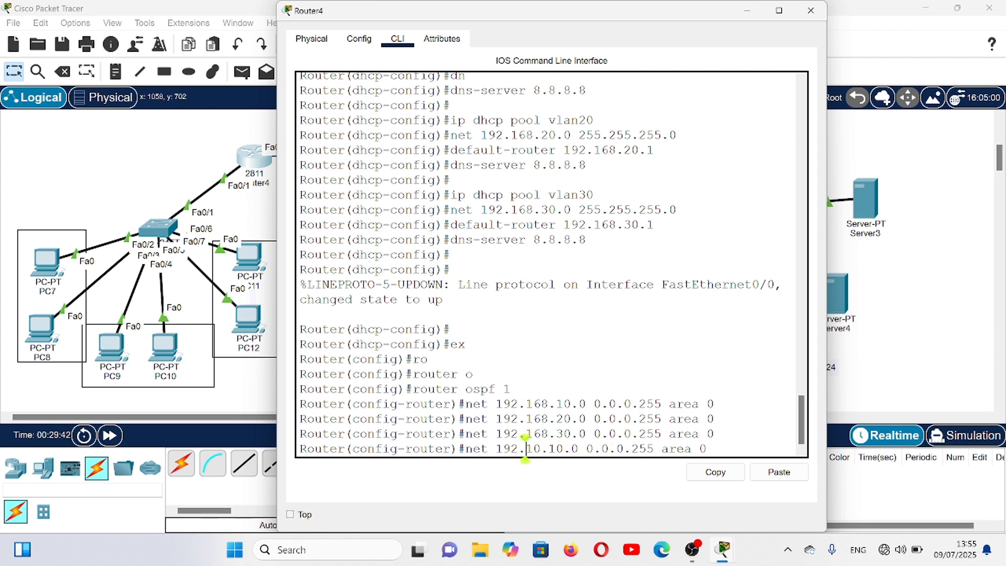
key(BackSpace)
key(BackSpace)
text(0)
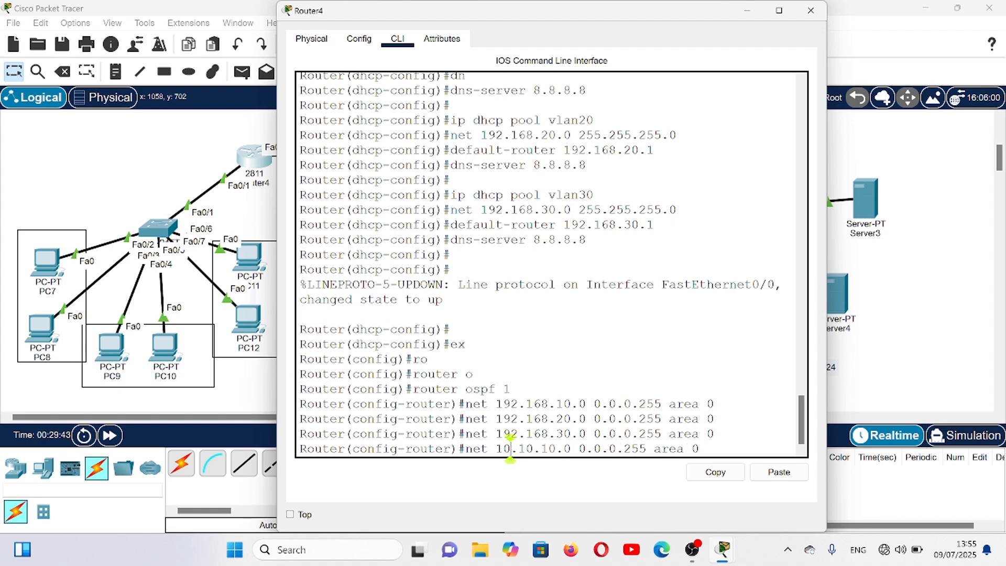
key(Return)
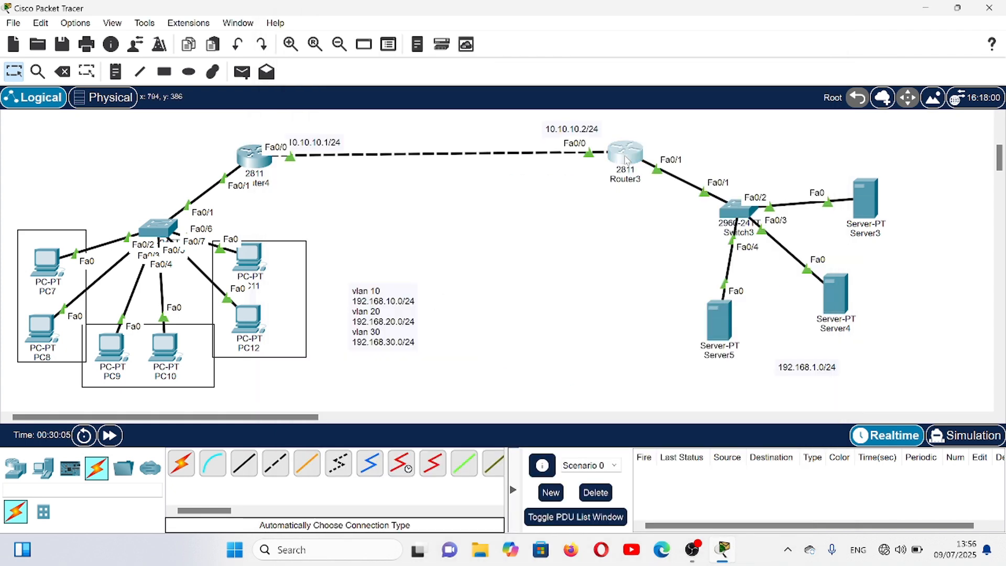
- Open Router3's command line and exit DHCP pool configuration to global configuration mode
click(627, 160)
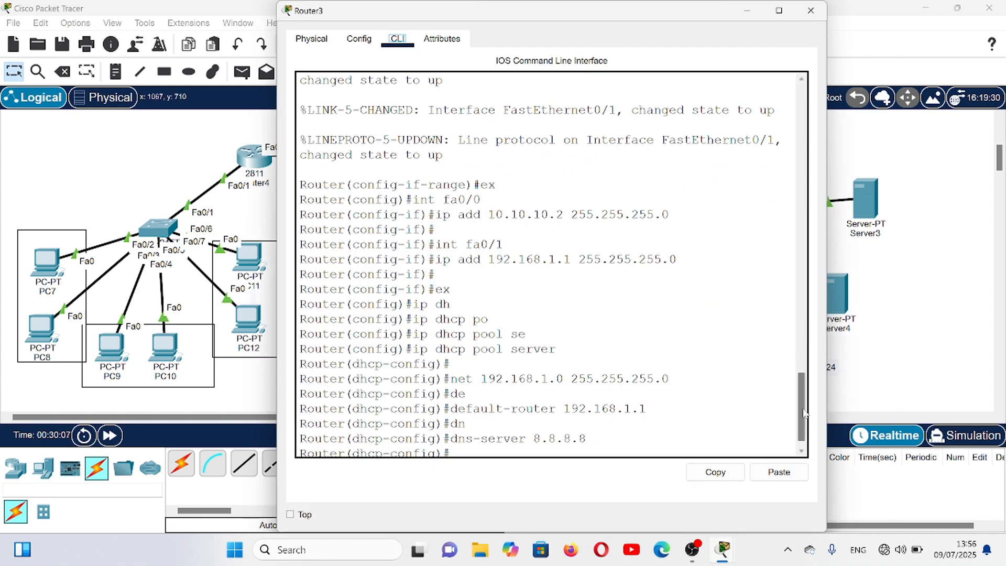
key(Return)
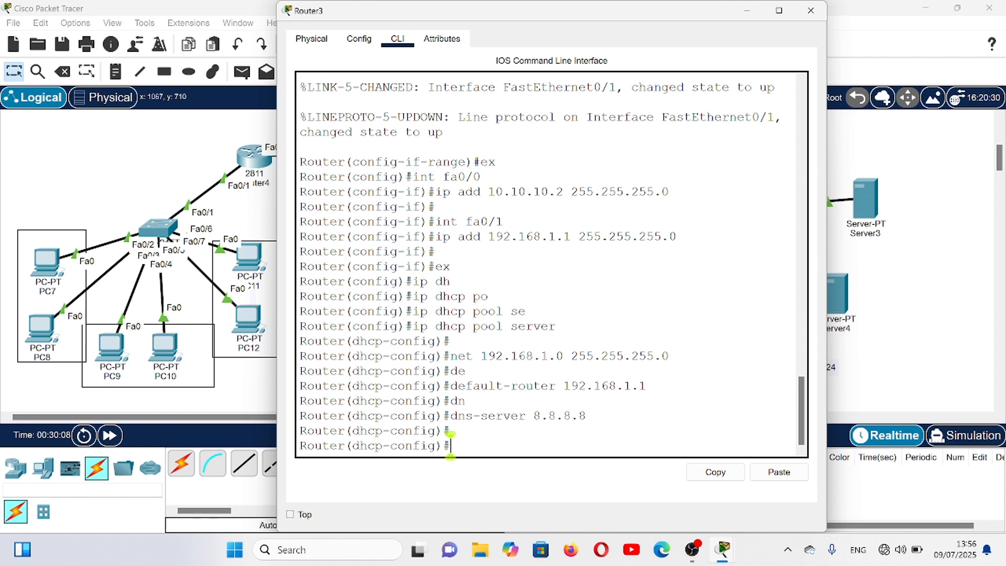
text(ex)
key(Return)
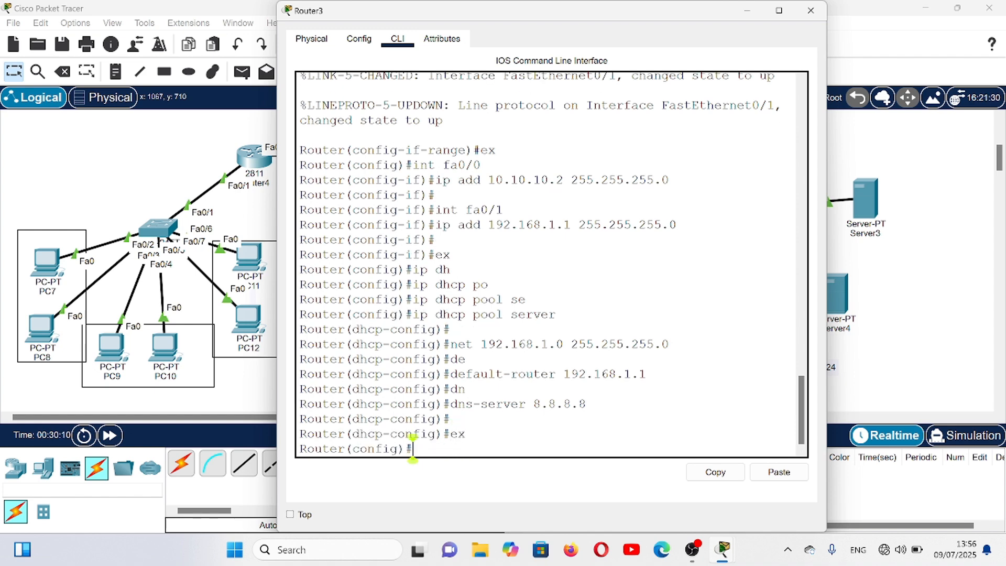
- Start OSPF routing process 2 on Router3
text(ro)
key(Tab)
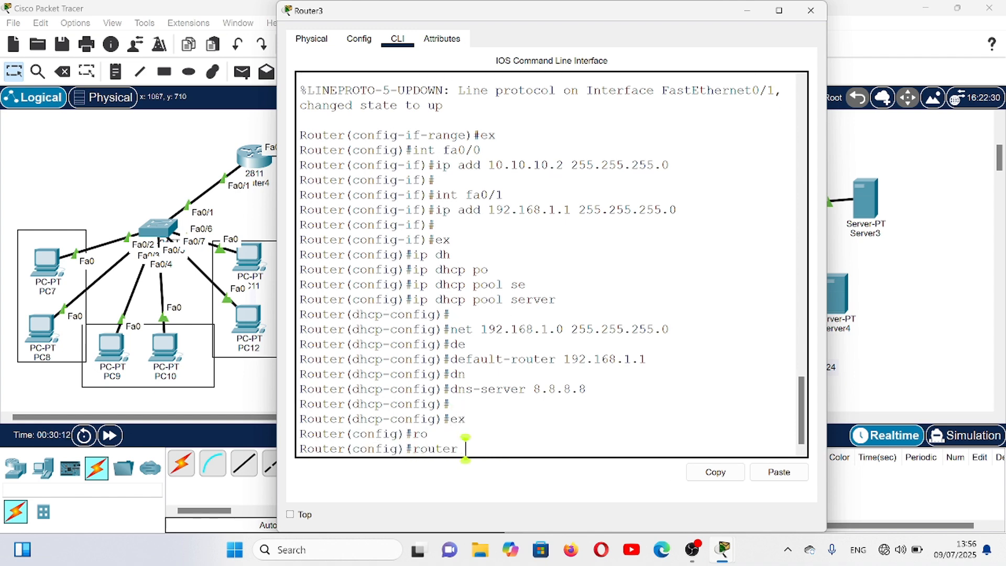
text(os)
key(Tab)
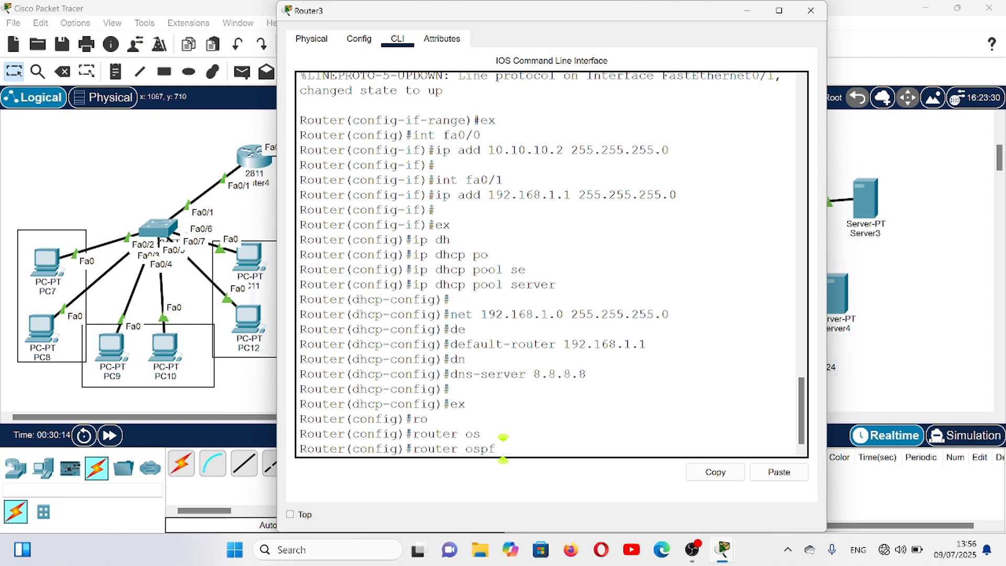
text(2)
key(Return)
- Advertise the inter-router network 10.10.10.0 with wildcard mask 0.0.0.255 in OSPF area 0 on Router3
text(ne)
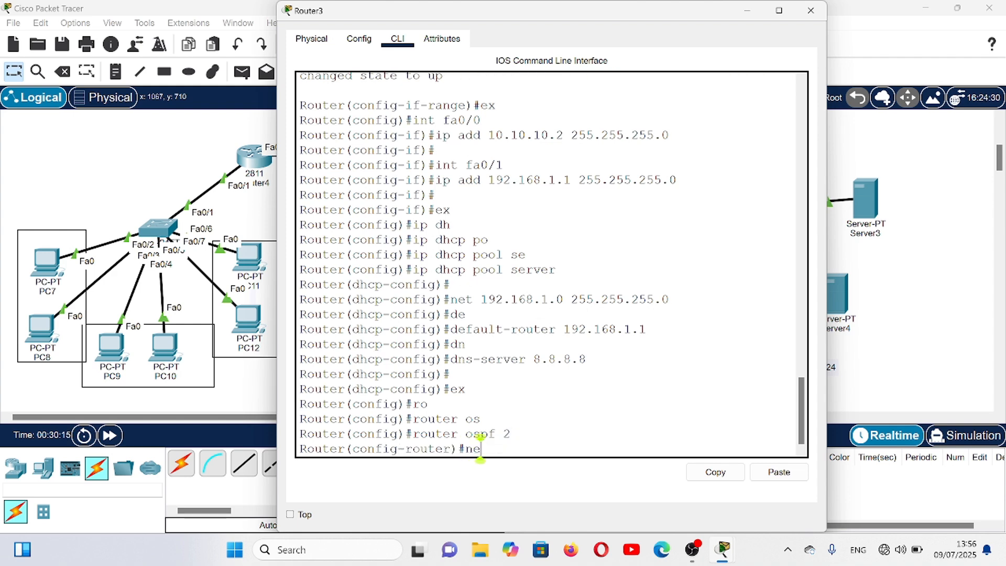
text(t 10.10.1)
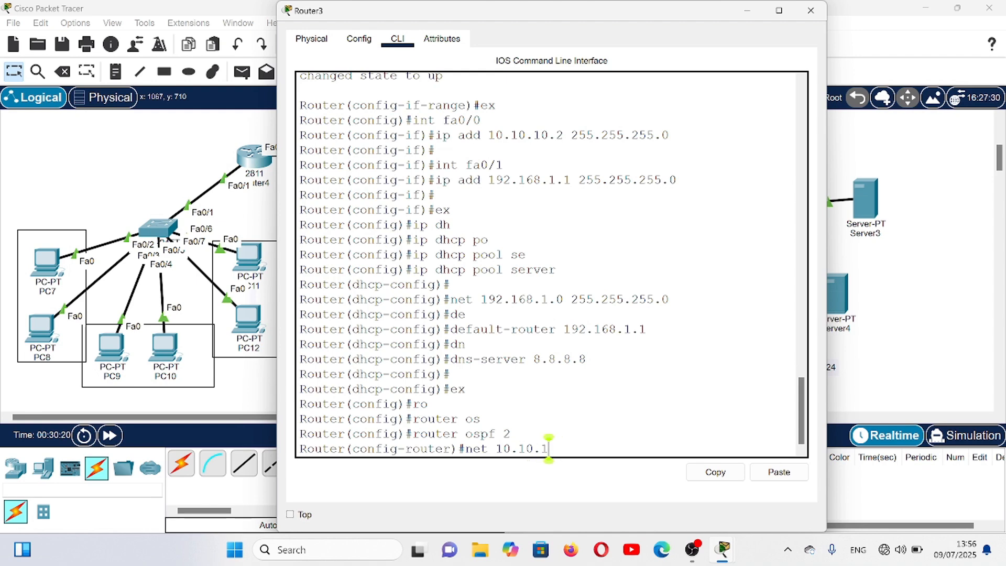
text(0.0 0.0.)
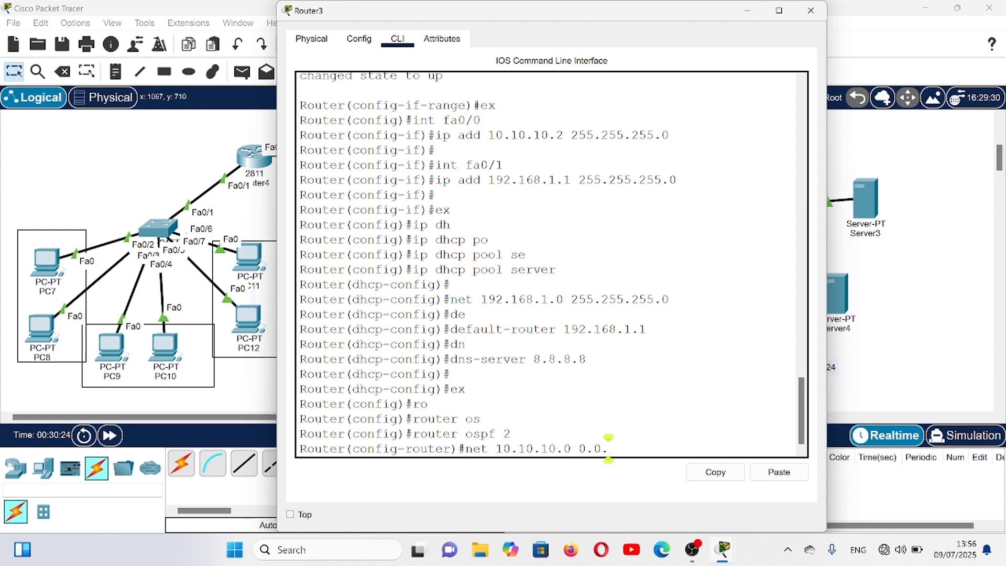
text(0.255 at)
key(BackSpace)
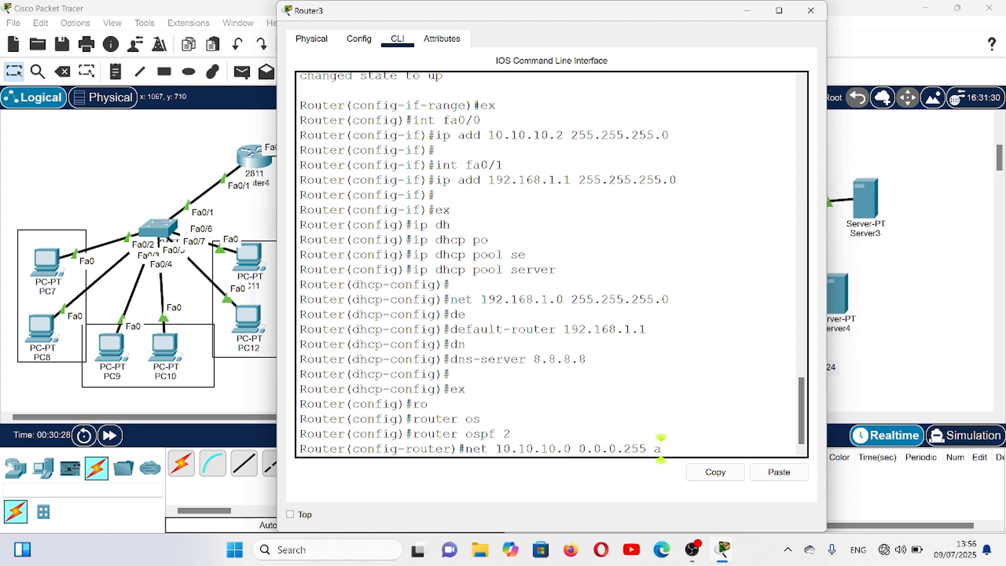
text(rea 0)
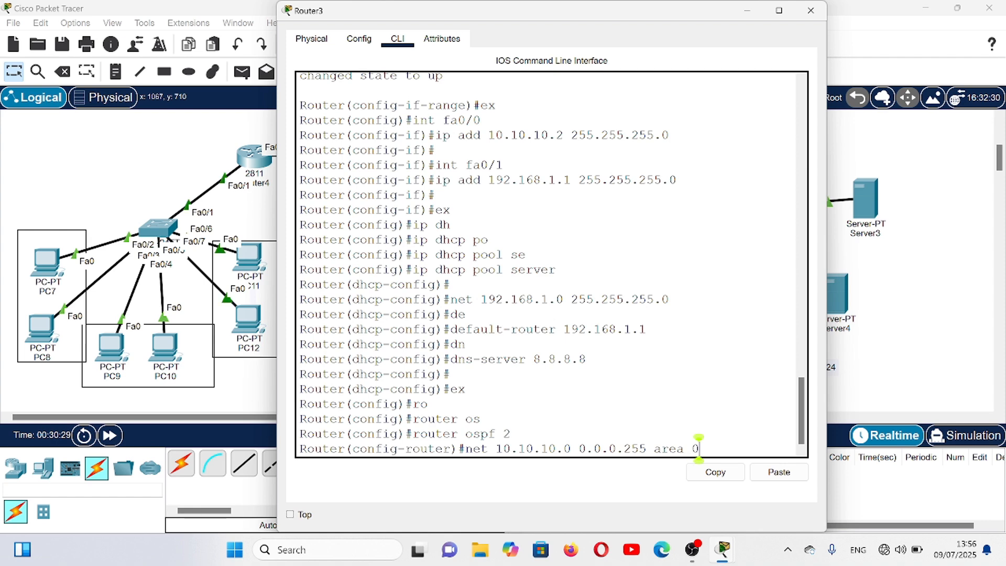
key(Return)
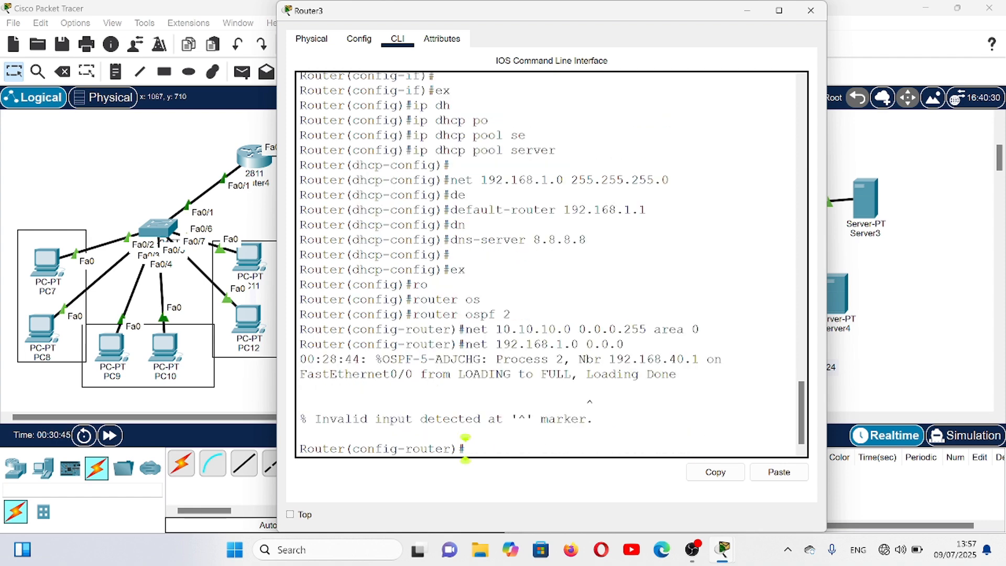
- Advertise the server network 192.168.1.0 with wildcard mask 0.0.0.255 in OSPF area 0 on Router3
text(net)
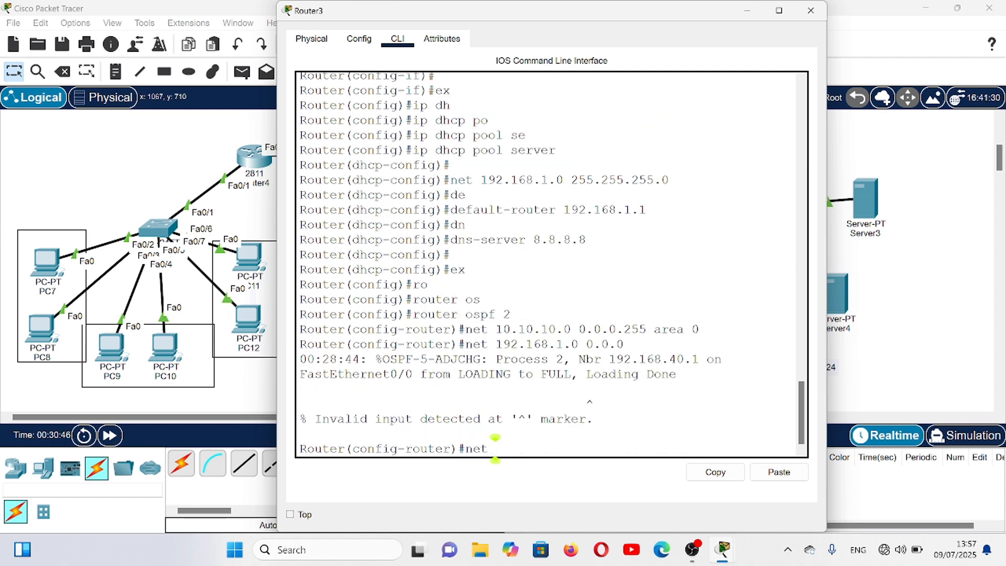
text( 192.16)
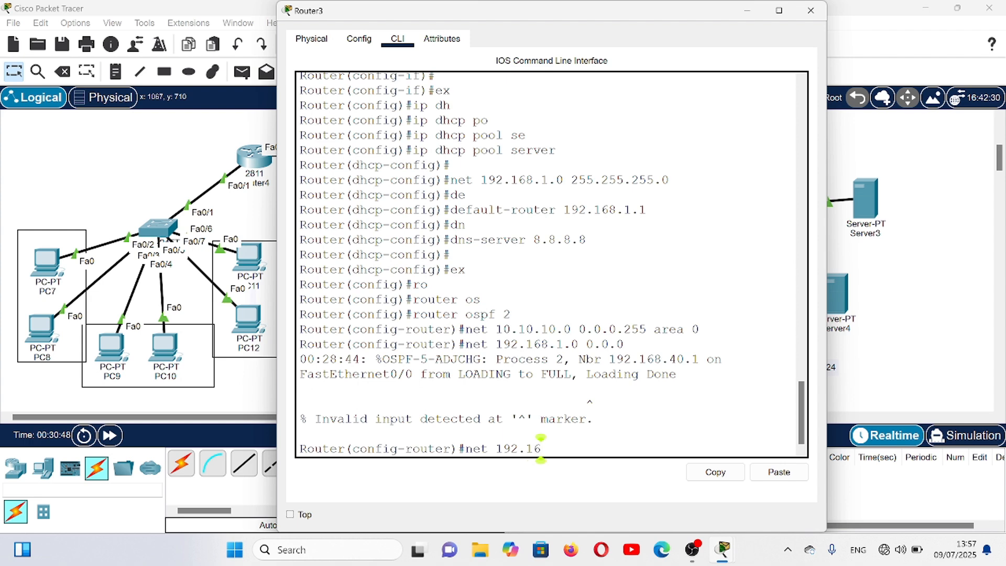
text(8.1.0 0.0.0)
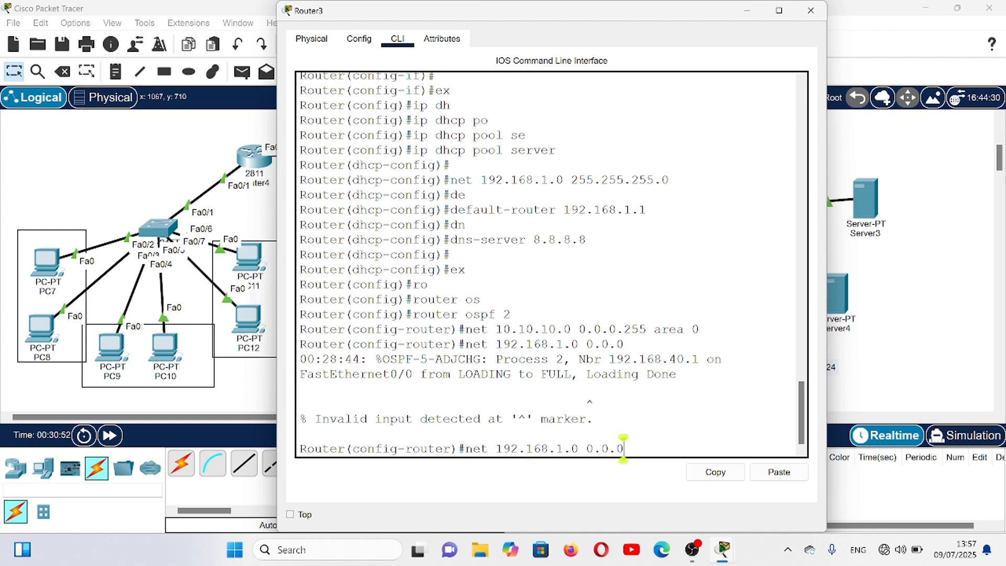
text(.255 area)
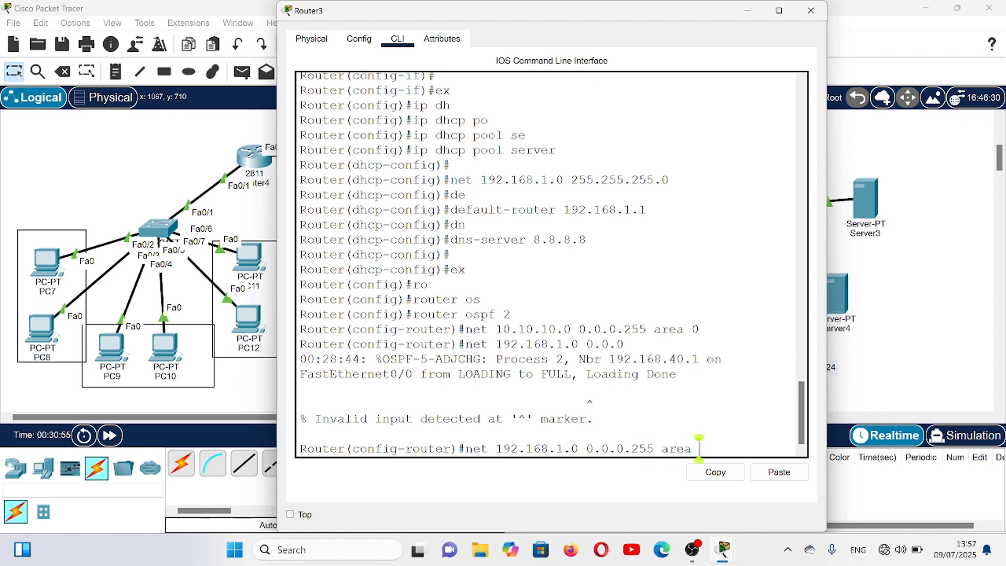
text( 0)
key(Return)
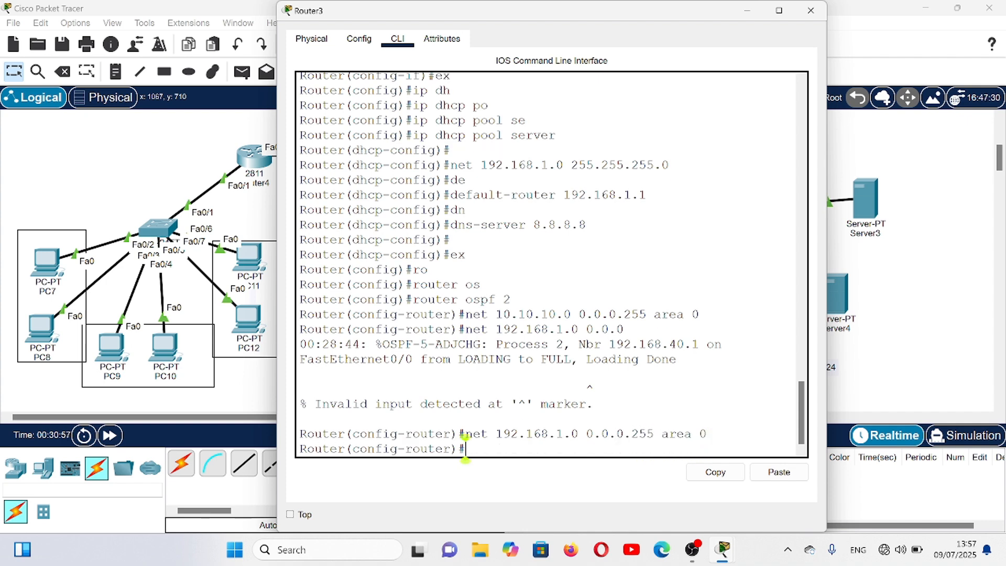
- Display Router3's IP routing table with do sh ip route to check the OSPF routes, and close the router's window
text(do sh ip rou)
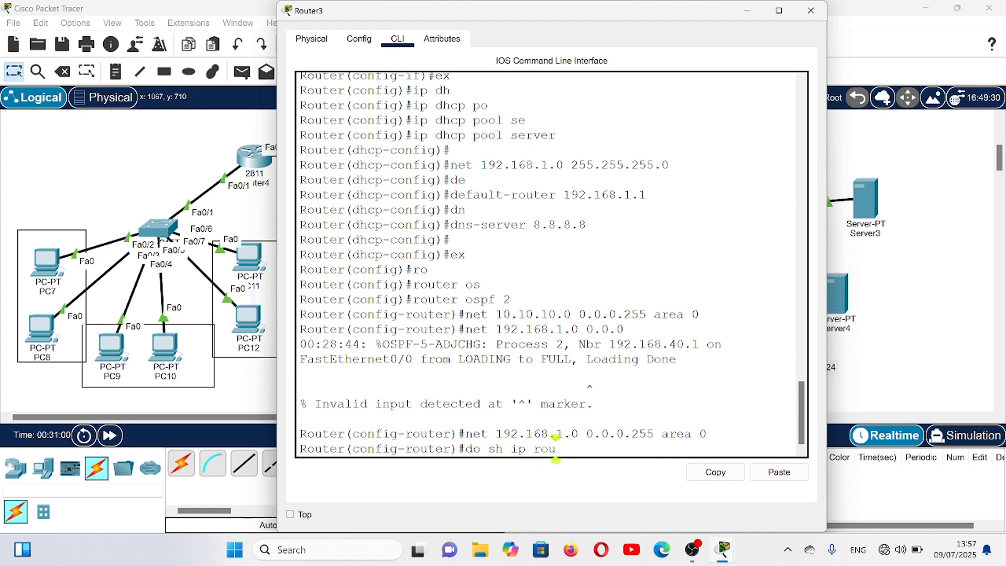
text(te)
key(Return)
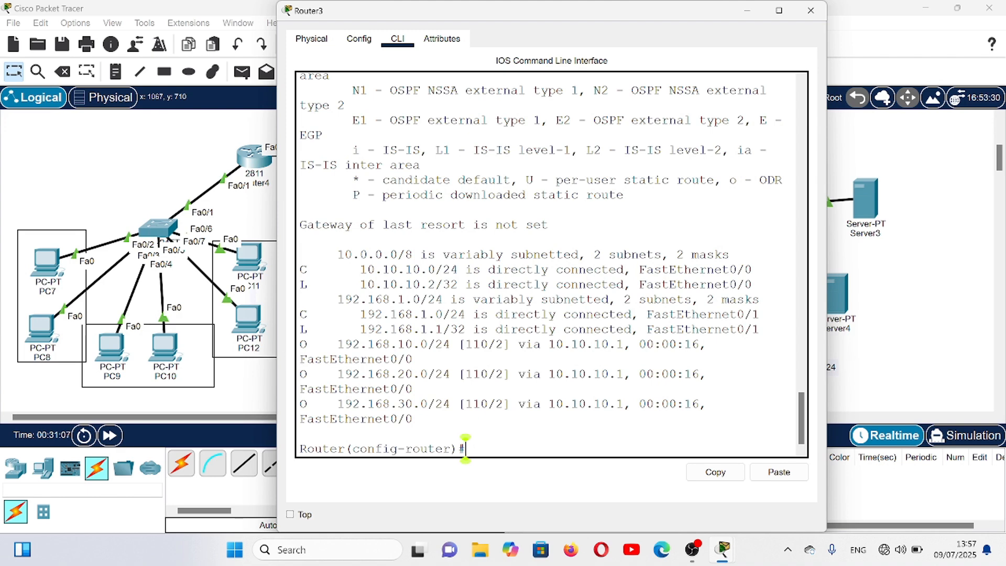
drag(805, 412, 805, 399)
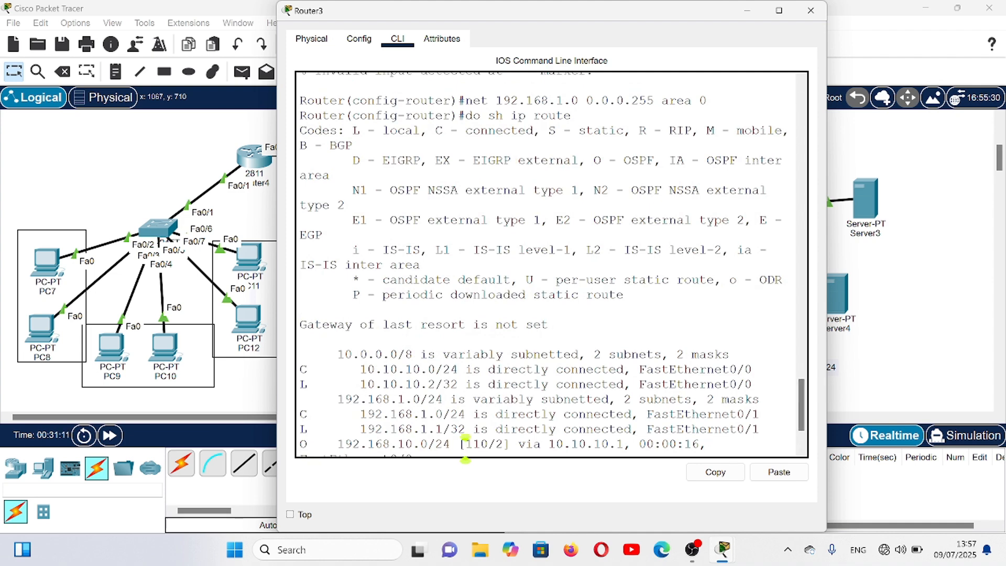
click(812, 12)
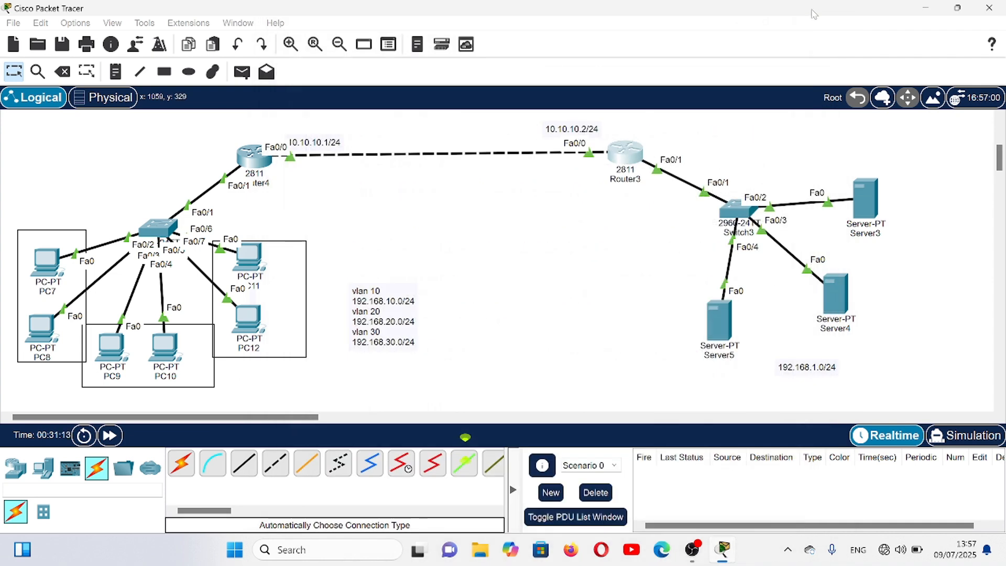
- Display Router4's IP routing table with do sh ip route to check the OSPF routes, and close the router's window
click(260, 163)
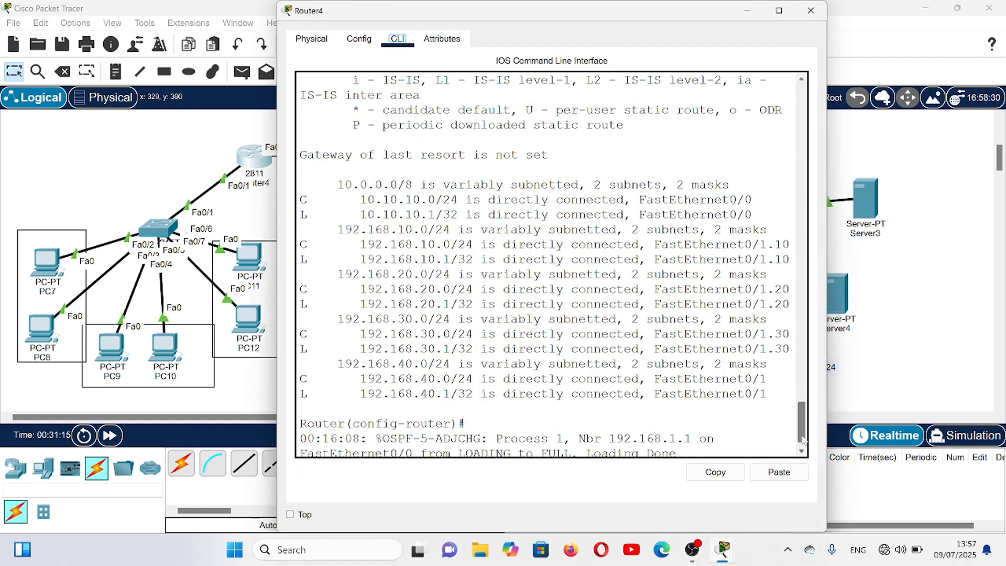
drag(802, 430, 798, 475)
key(Return)
key(Return)
key(Return)
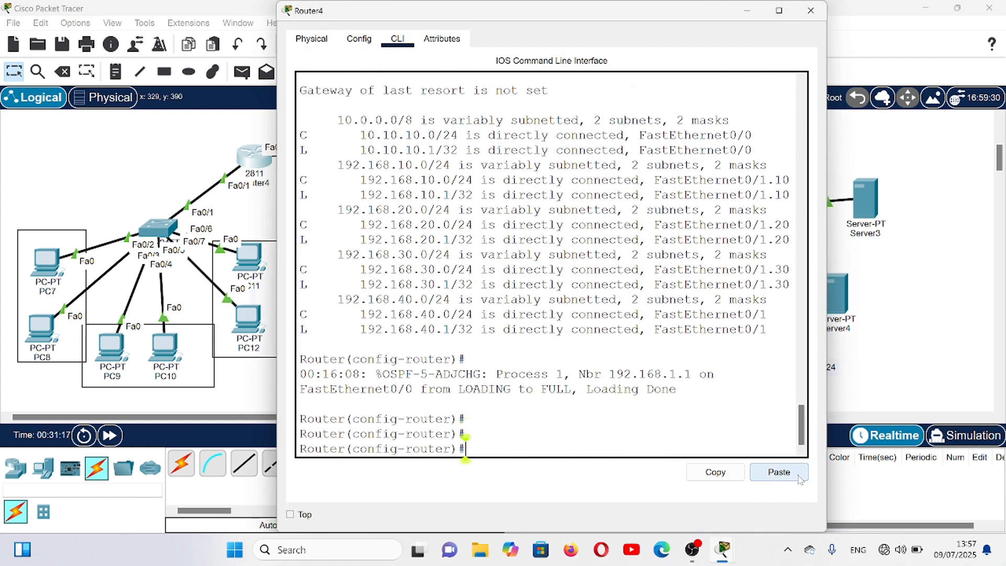
text(do sg)
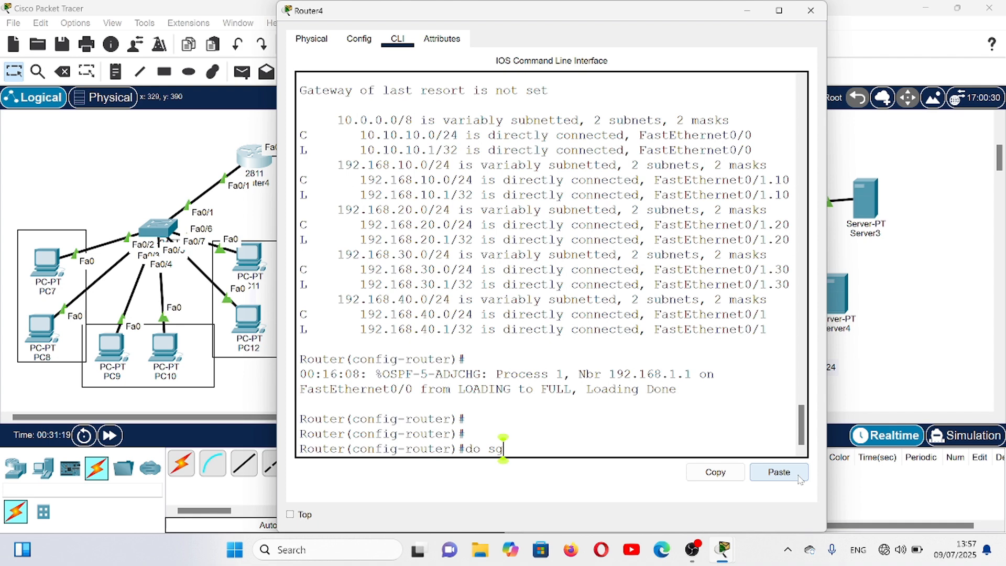
key(BackSpace)
text(h ip )
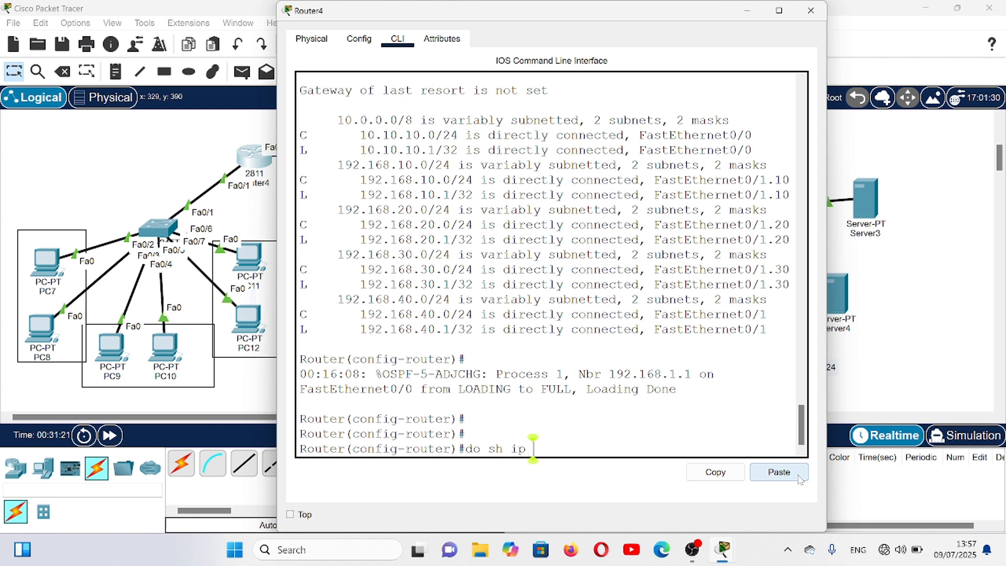
text(route)
key(Return)
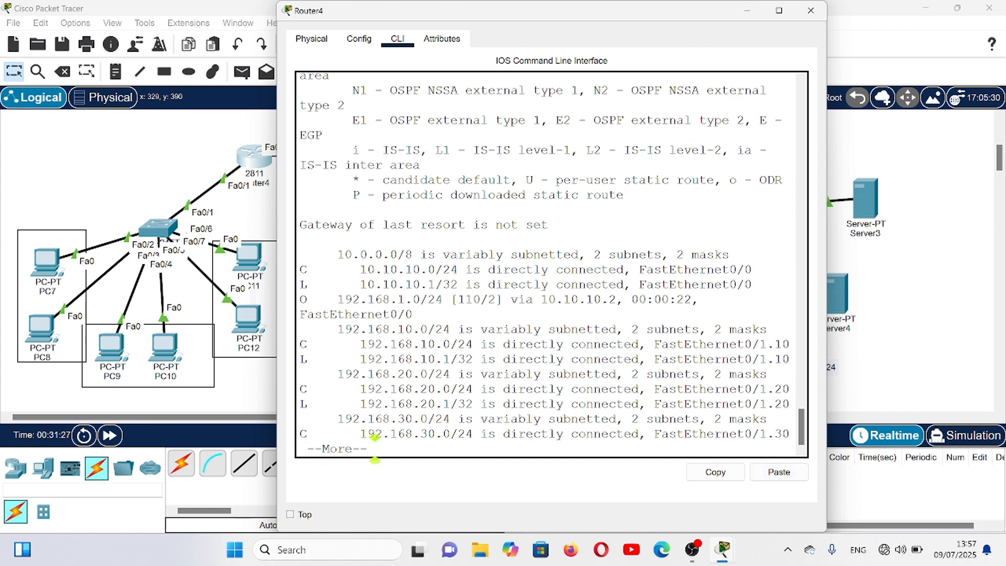
click(809, 10)
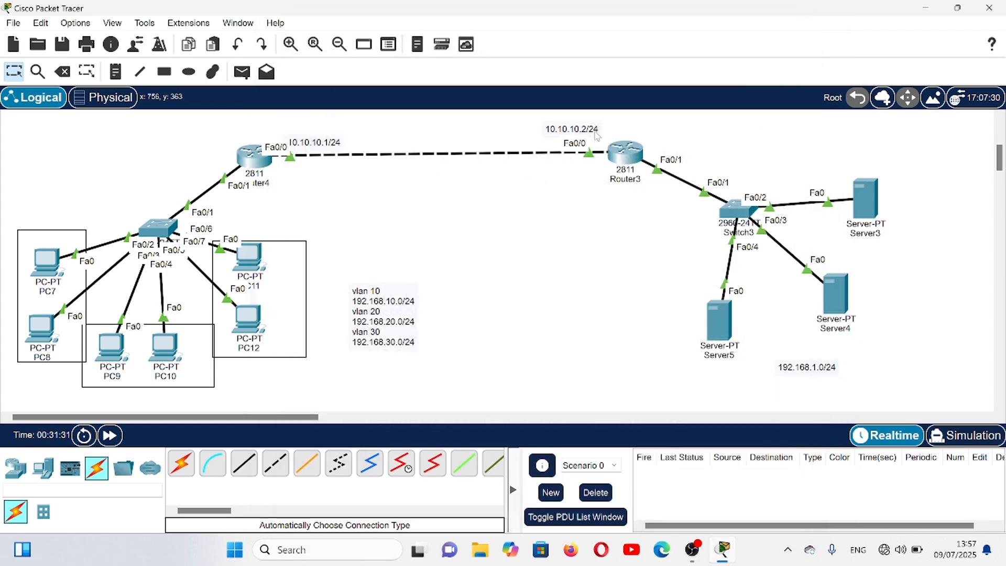
- Ping 192.168.10.2 from Server4's command prompt to test connectivity to VLAN 10, and close the server's window
click(837, 288)
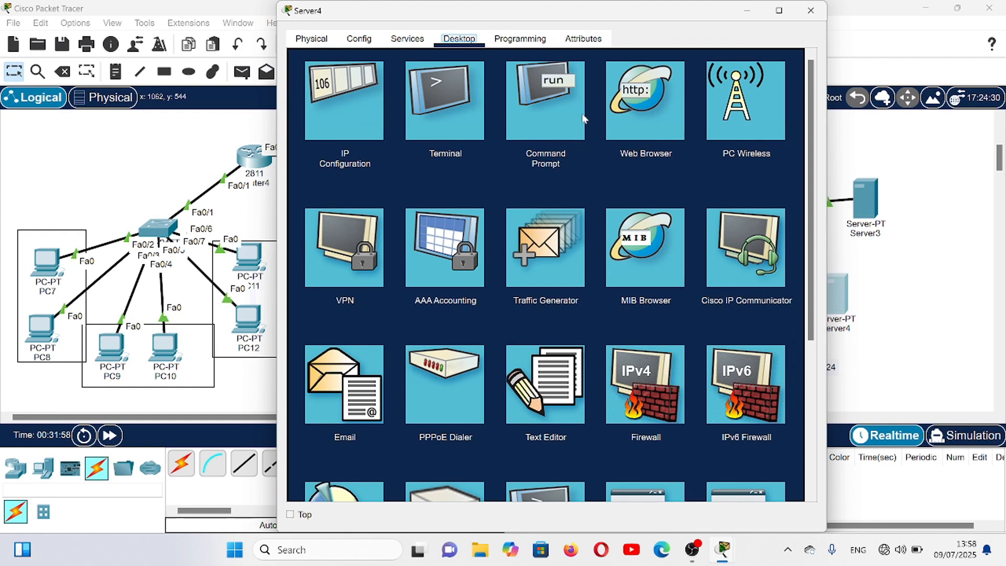
click(564, 109)
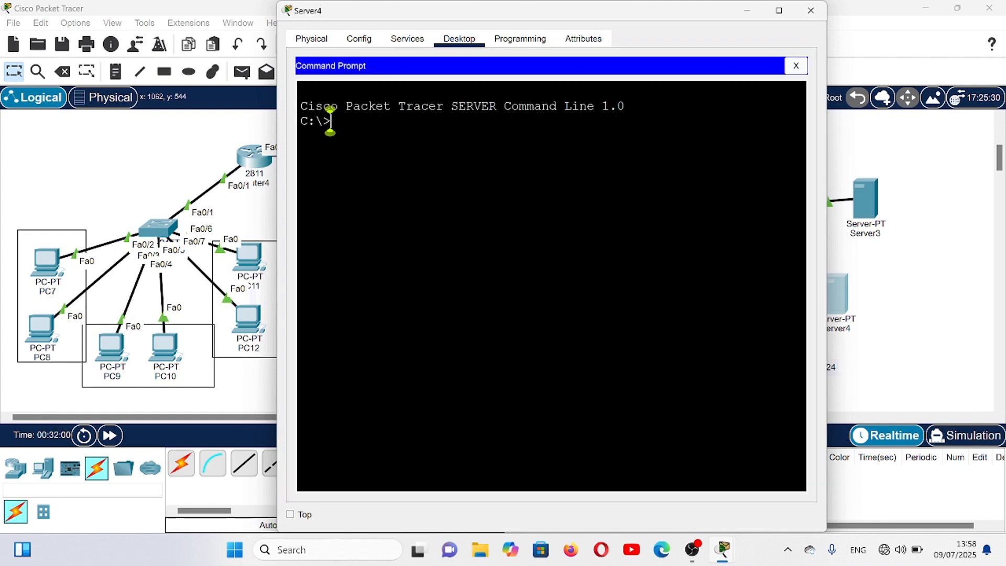
text(ping 192)
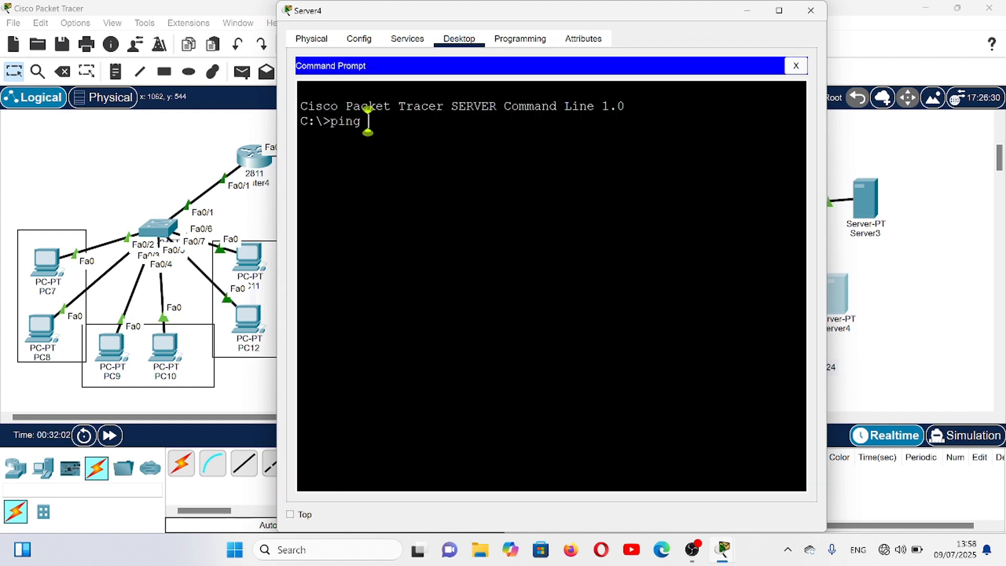
text(.)
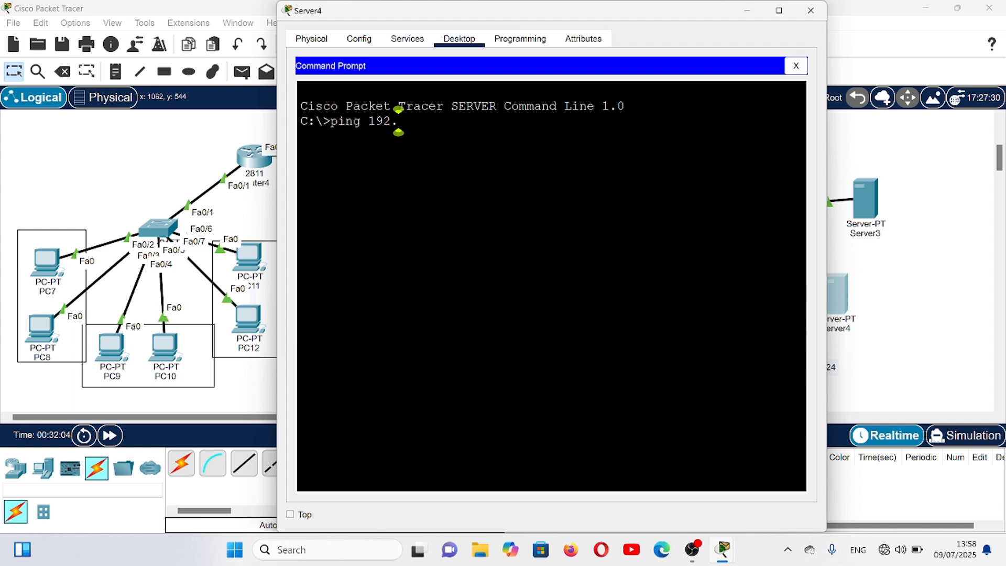
text(168.10.2)
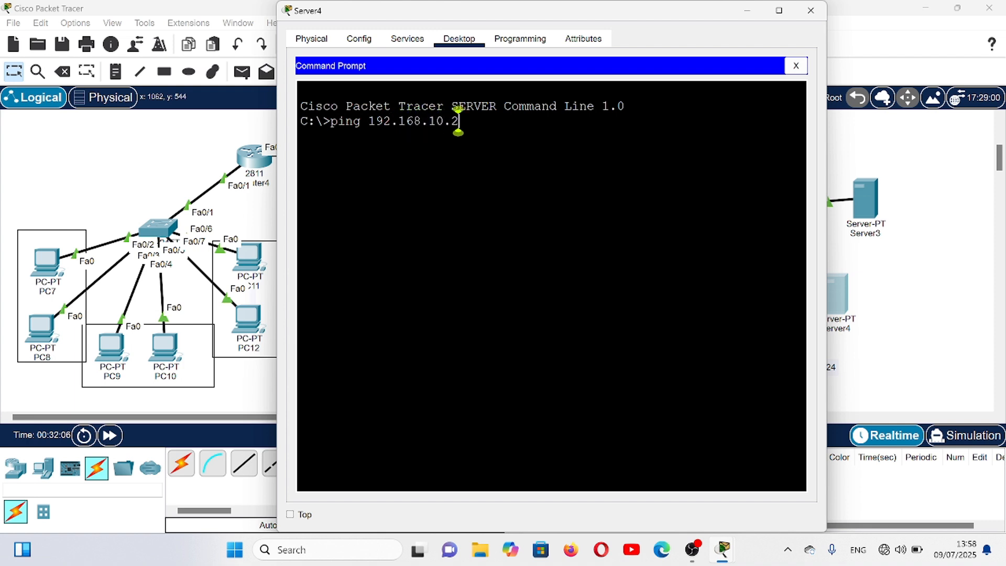
key(Return)
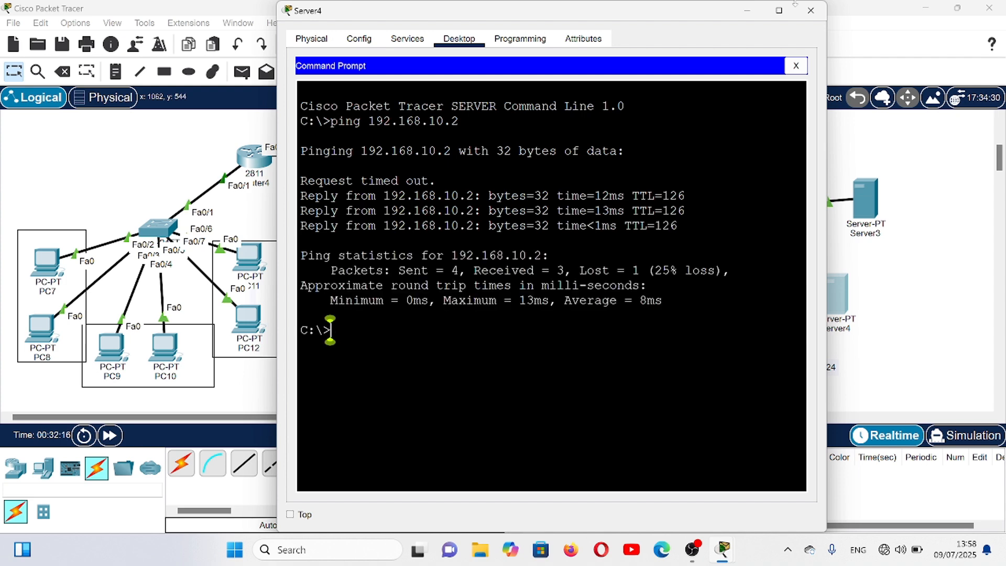
click(821, 11)
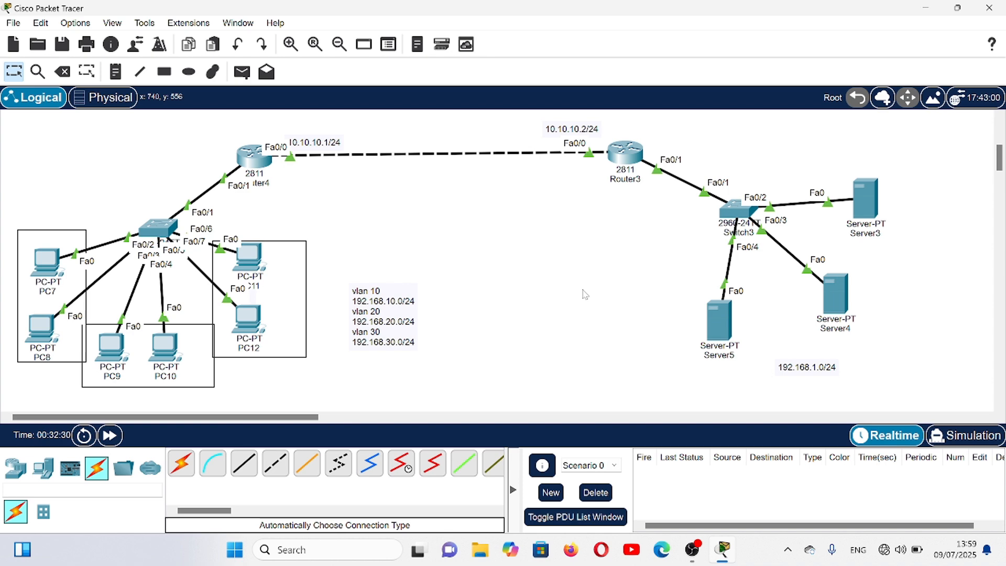
- Add a workspace note reading "vlan 30 ->server" and place it between the VLAN list and Server5
click(115, 72)
click(485, 269)
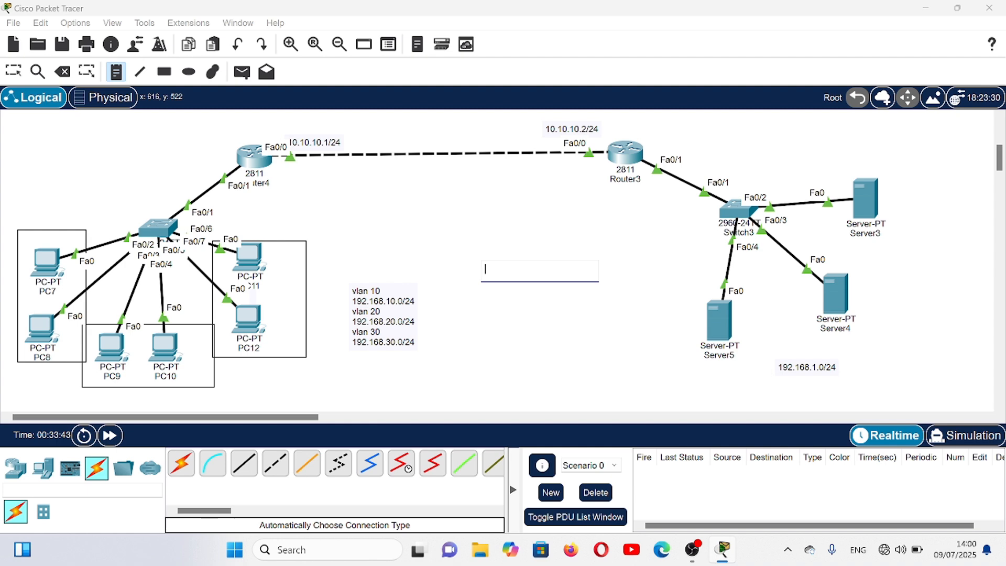
text(vlan 3)
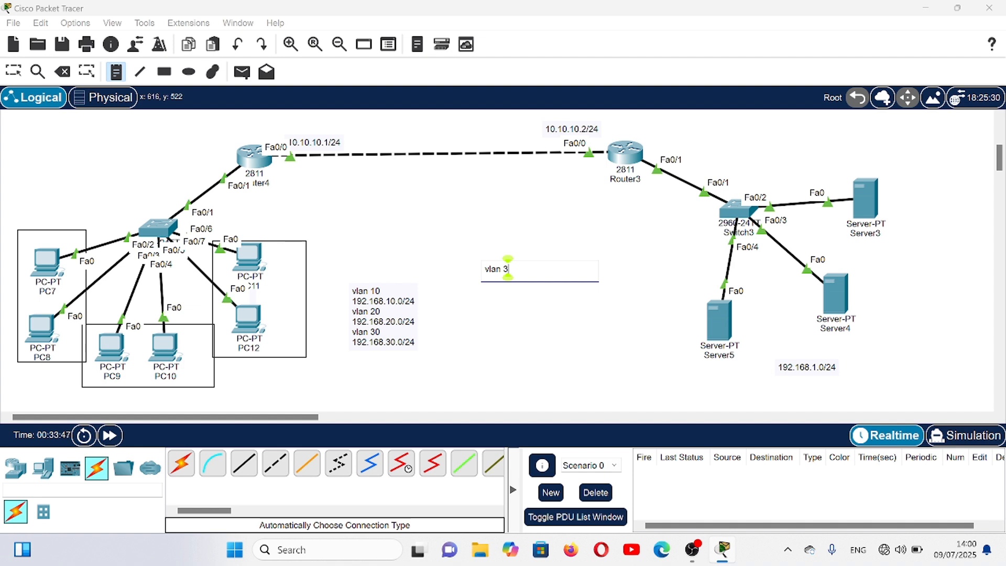
text(0 ->server)
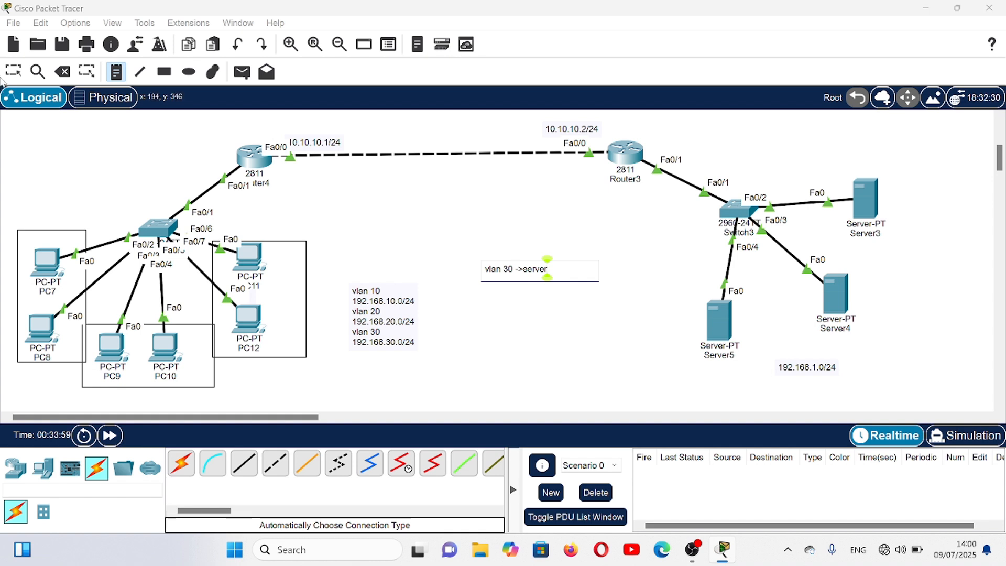
key(Escape)
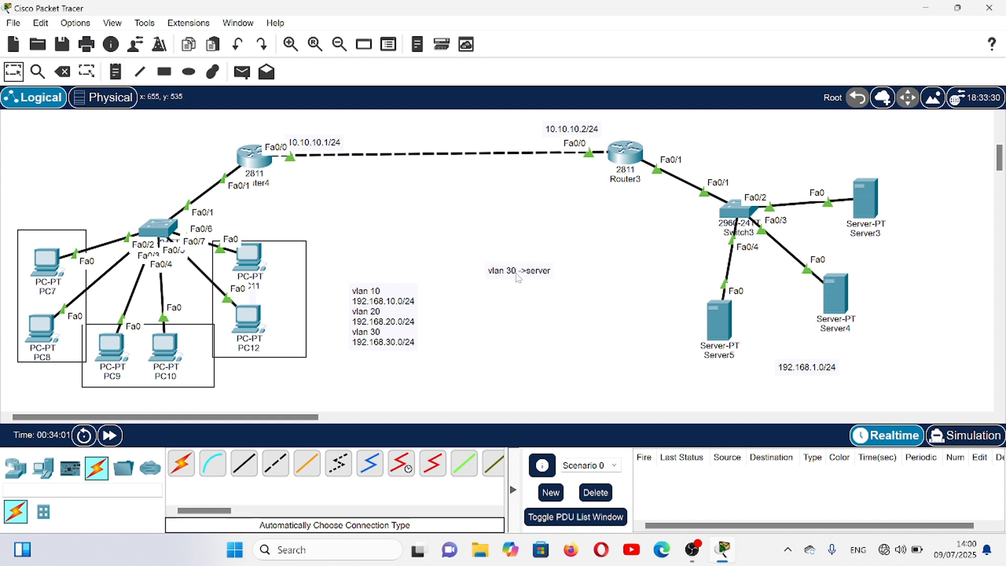
drag(518, 277, 588, 339)
click(585, 289)
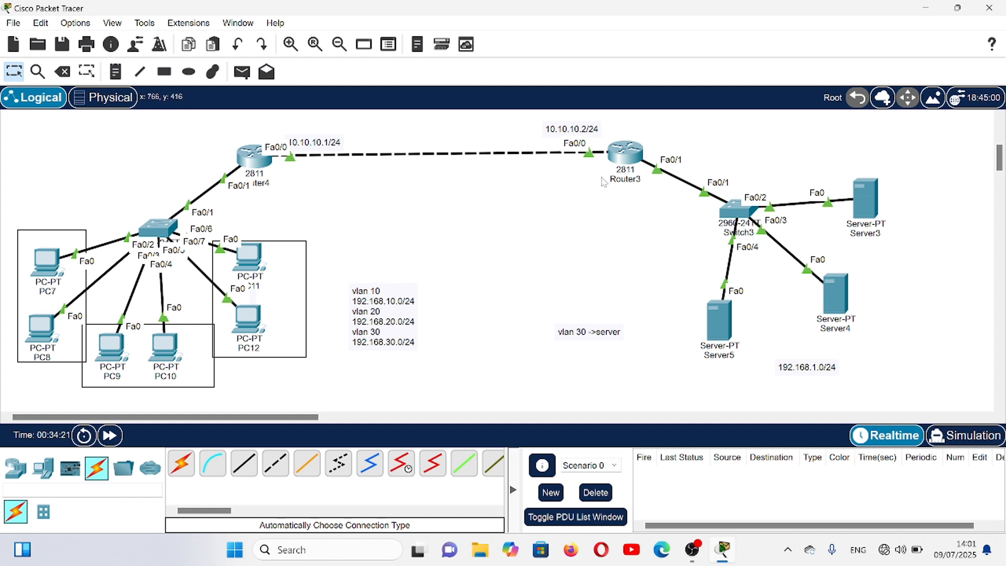
- Leave OSPF router configuration mode on Router3 and return to global configuration mode
click(624, 158)
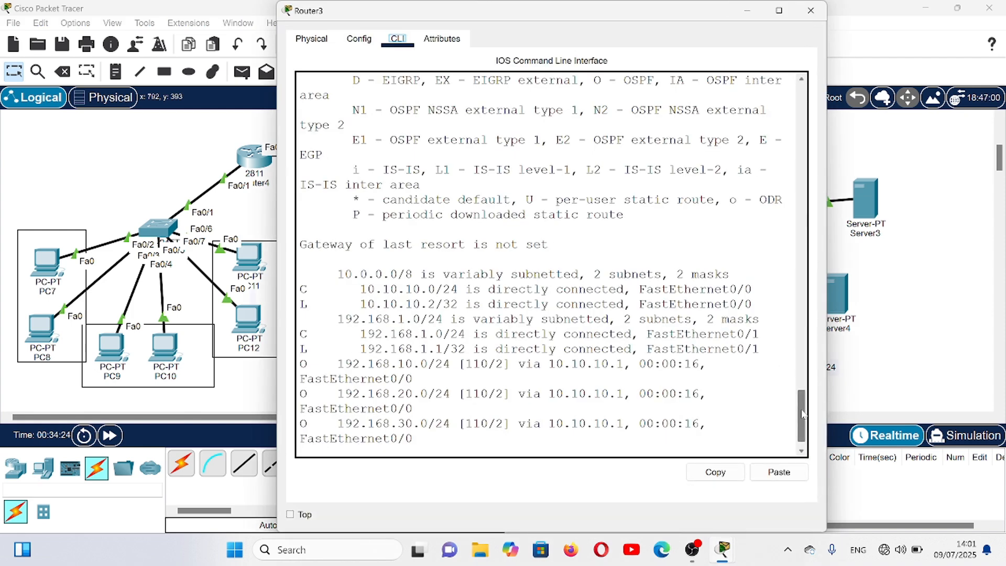
text(ex)
key(Return)
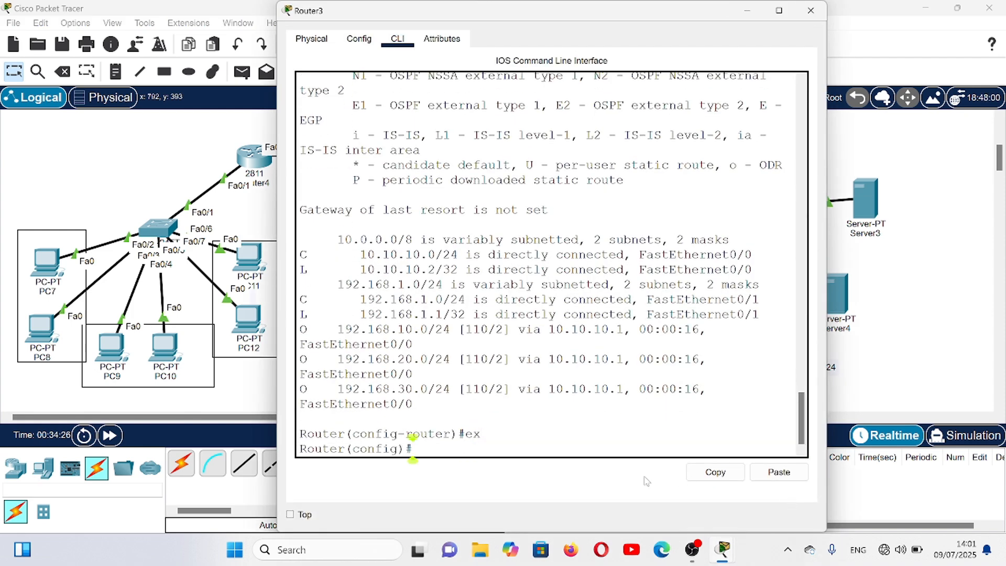
key(Return)
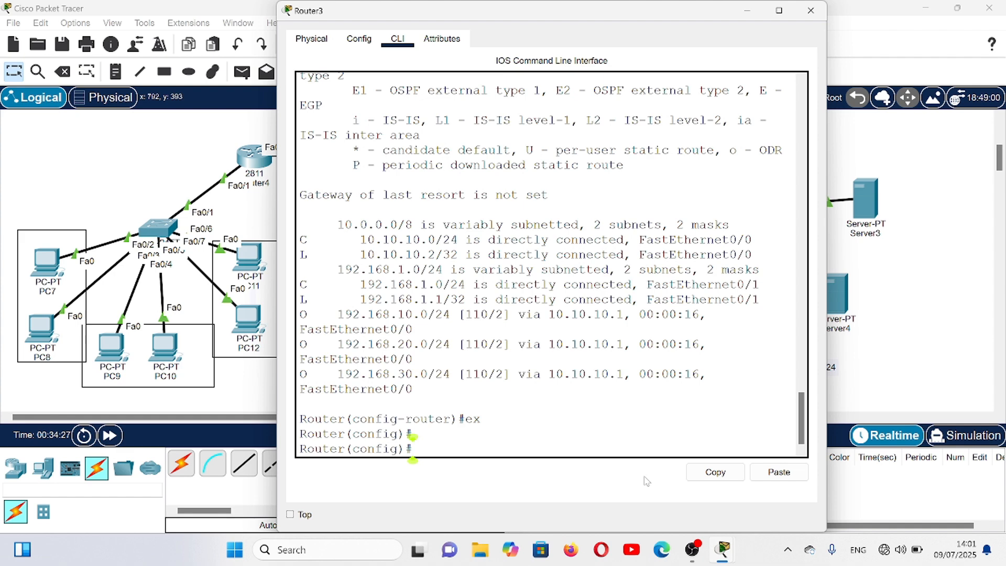
- Begin a deny entry in standard access list 1 on Router3, consulting the syntax help for list numbers, actions and source options
text(ac)
key(Tab)
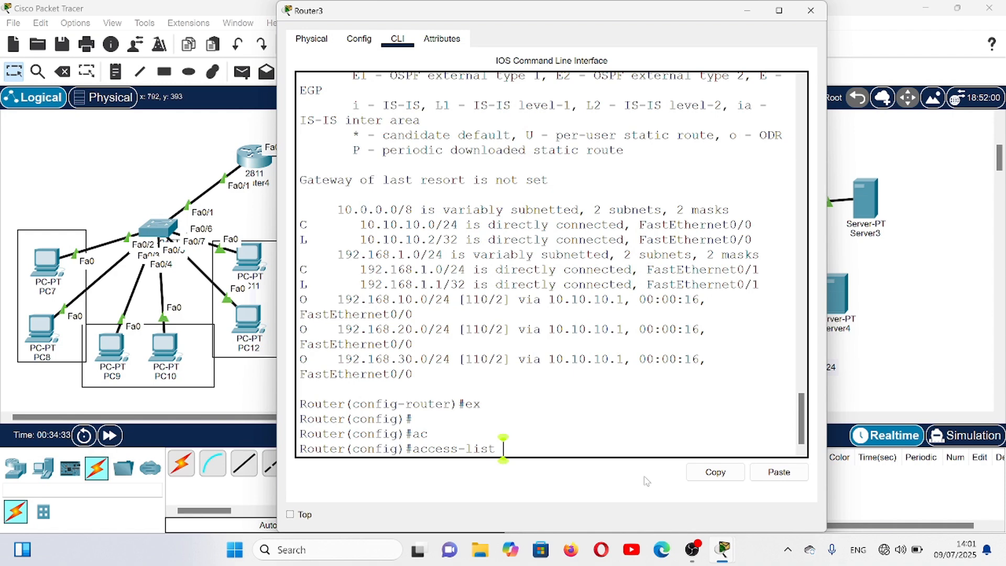
text(?)
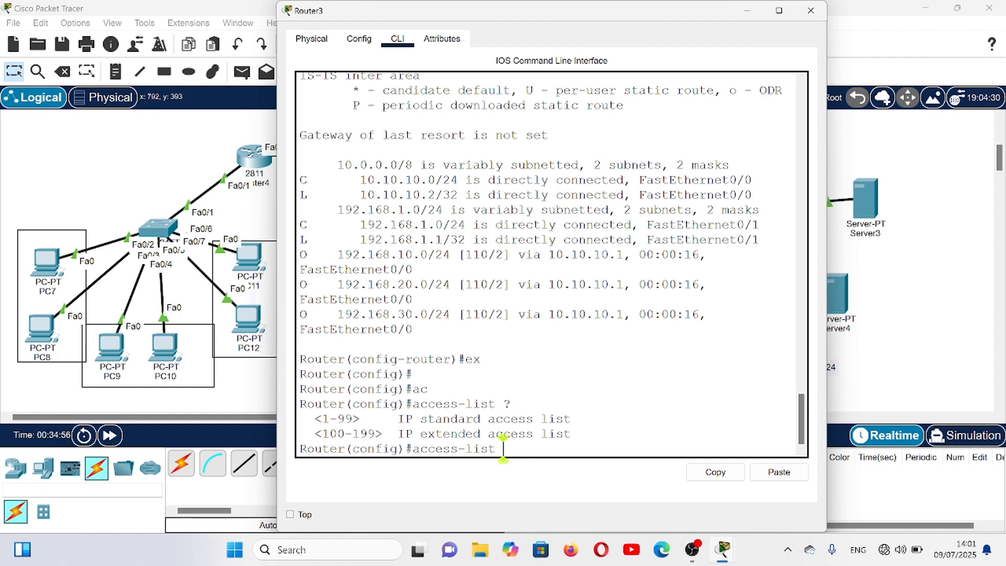
text(1 ?)
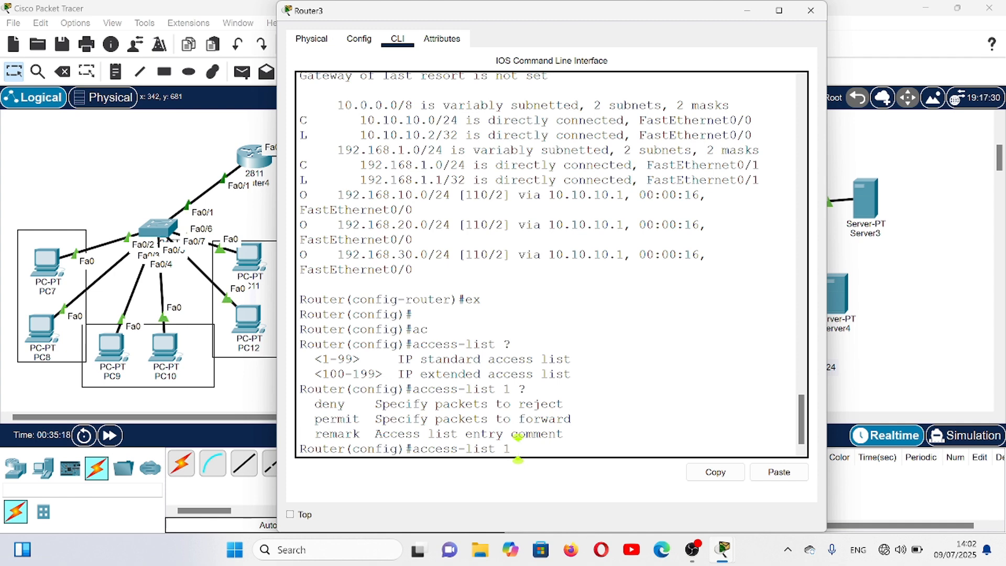
text(de)
key(Tab)
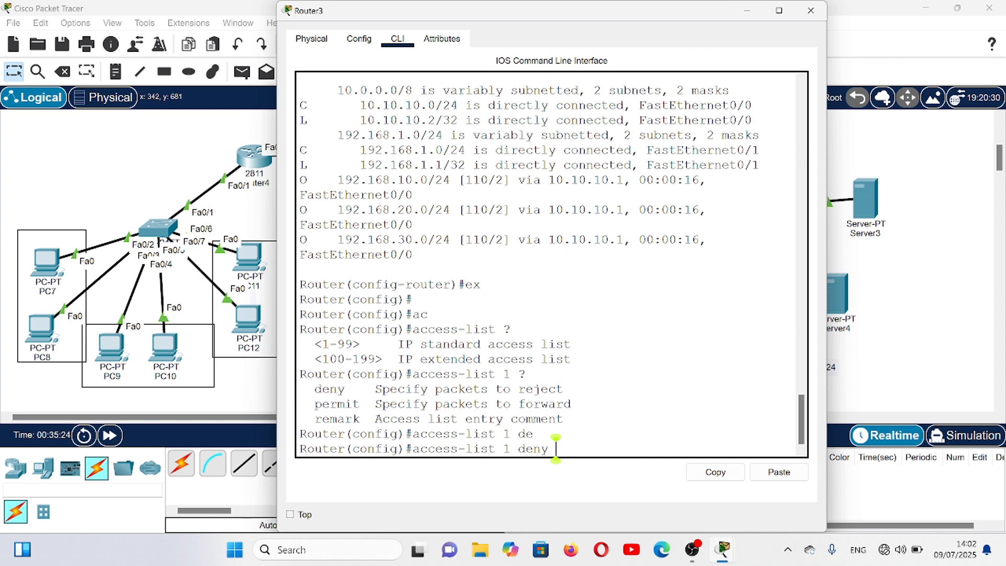
text(?)
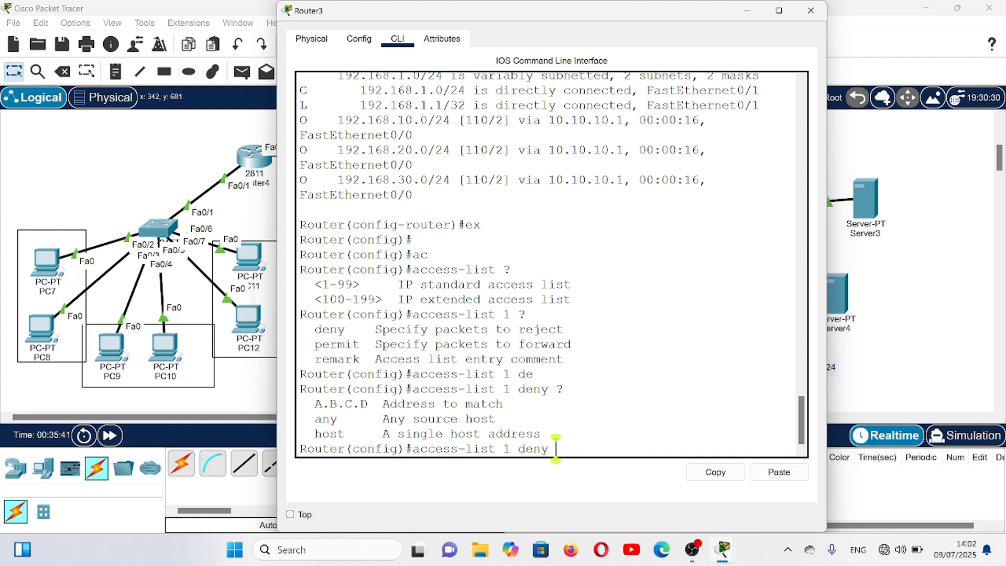
text(host)
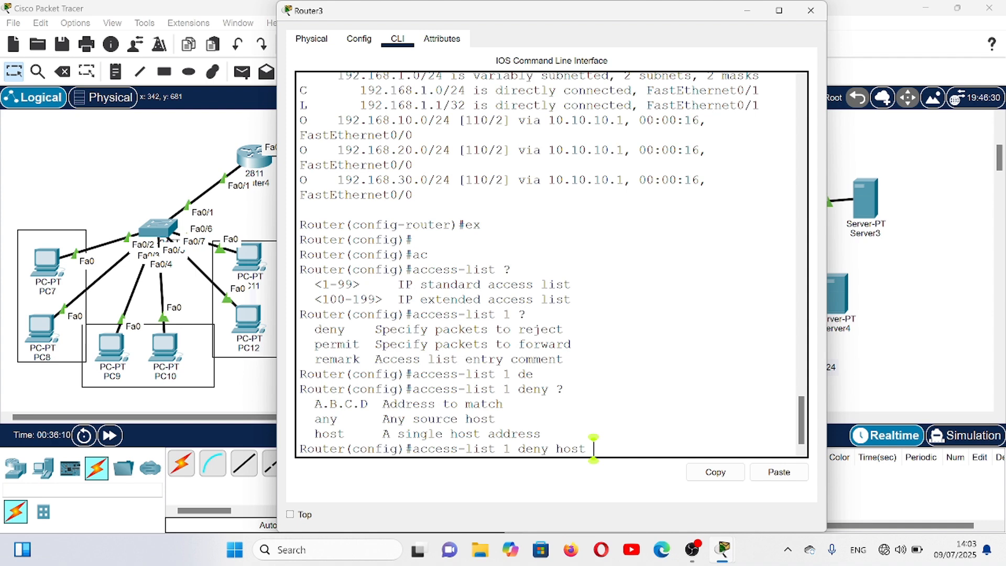
text(192.168)
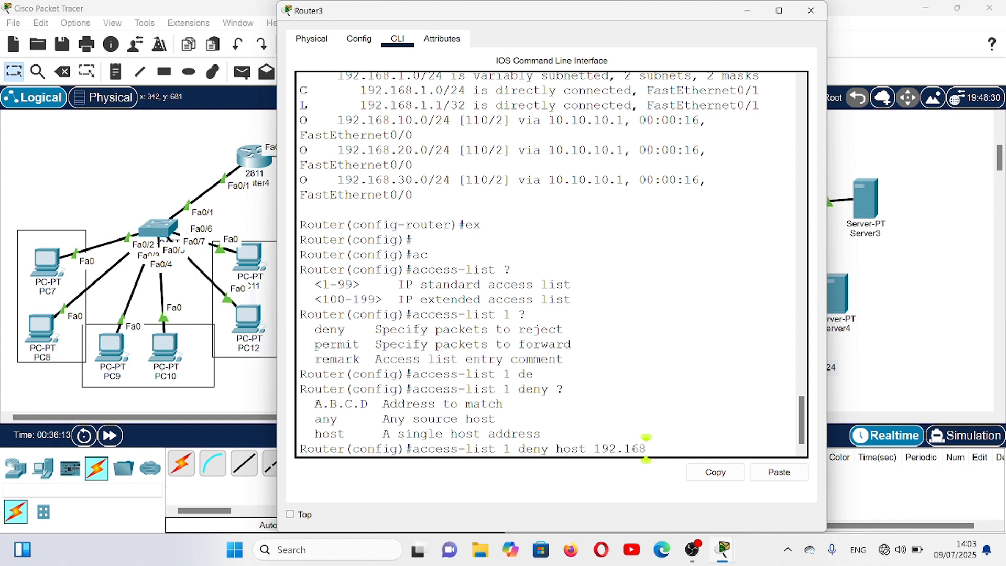
text(.30.3)
key(BackSpace)
key(BackSpace)
key(BackSpace)
key(BackSpace)
key(BackSpace)
key(BackSpace)
key(BackSpace)
key(BackSpace)
key(BackSpace)
key(BackSpace)
key(BackSpace)
key(BackSpace)
key(BackSpace)
key(BackSpace)
key(BackSpace)
key(BackSpace)
key(BackSpace)
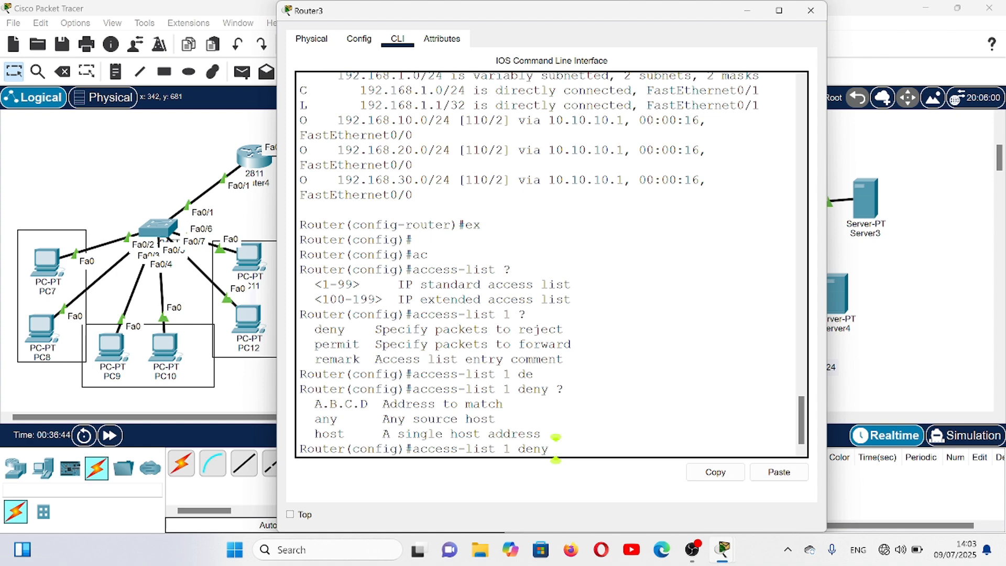
- Complete the access list 1 entry on Router3 so it denies network 192.168.30.0 with wildcard mask 0.0.0.255
text(?)
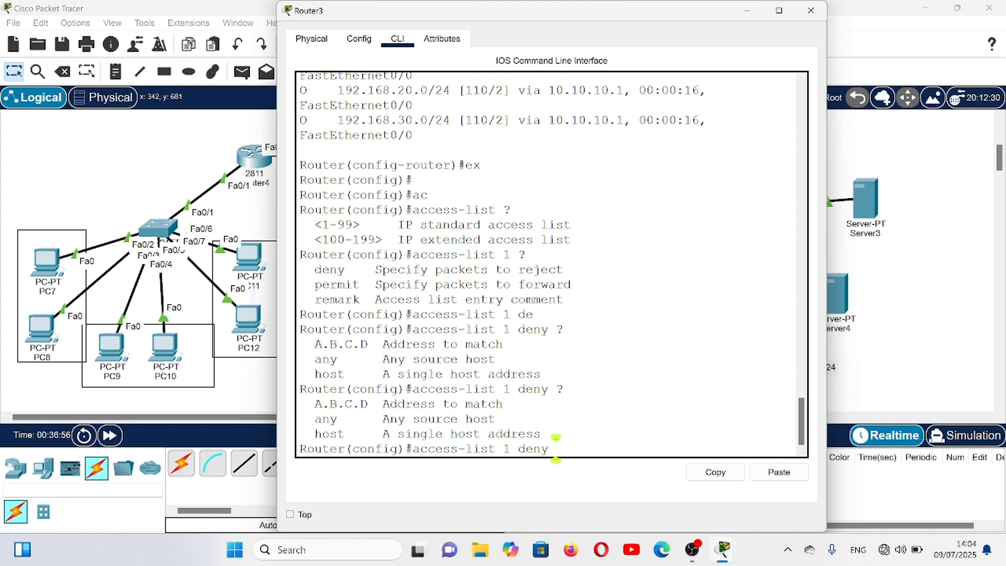
text(1)
text(92.16)
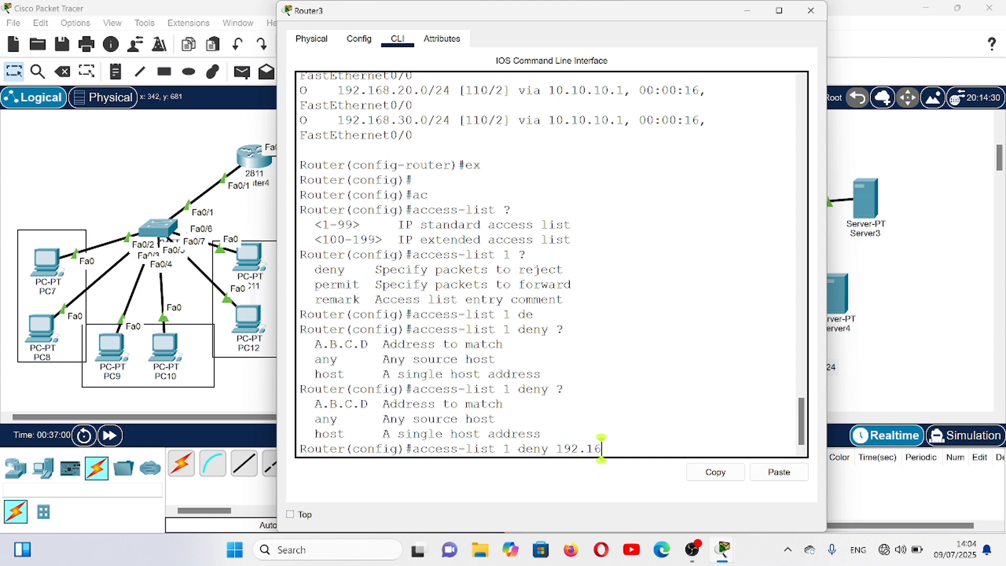
text(8.30.0)
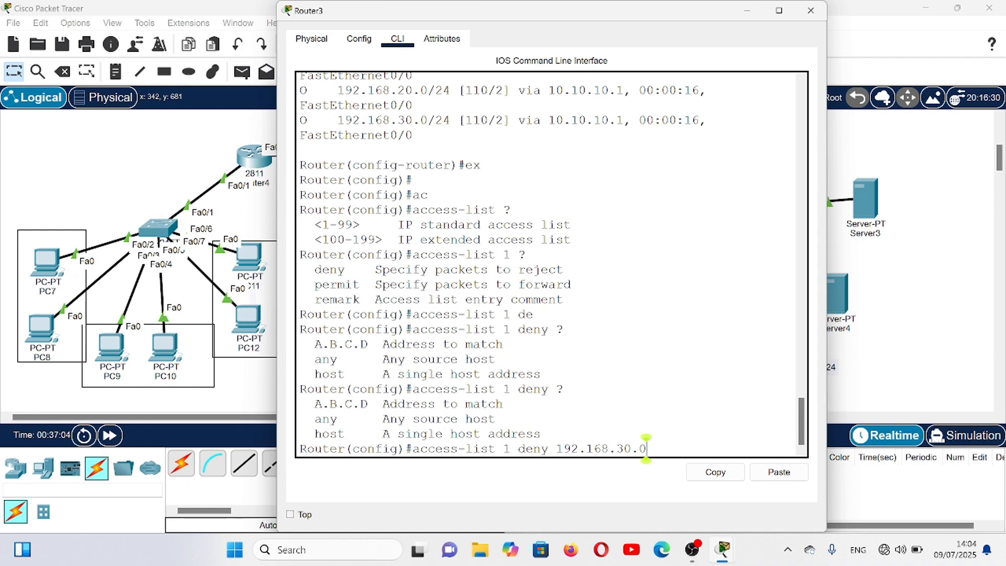
text( ?)
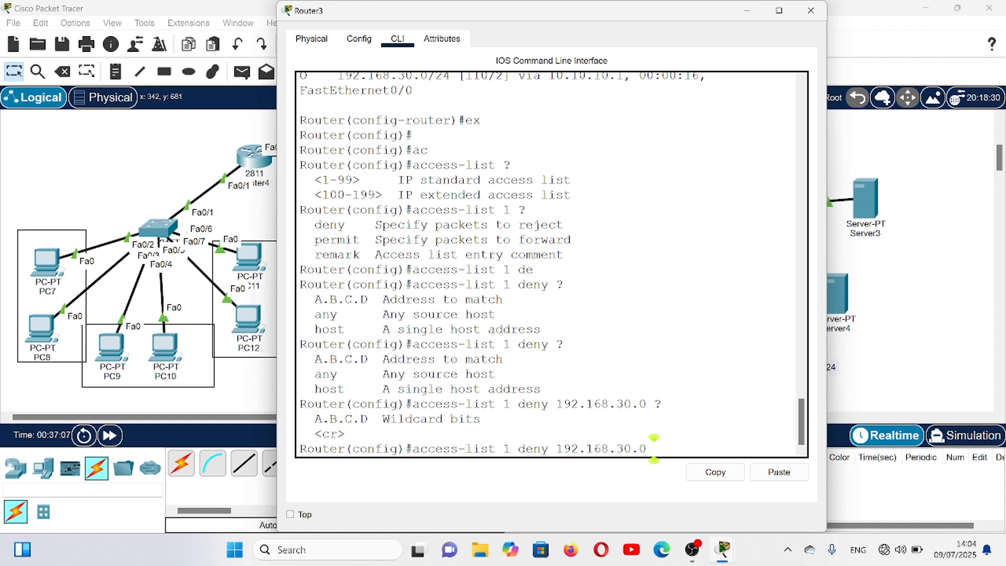
text( 0.0.0.255)
key(Return)
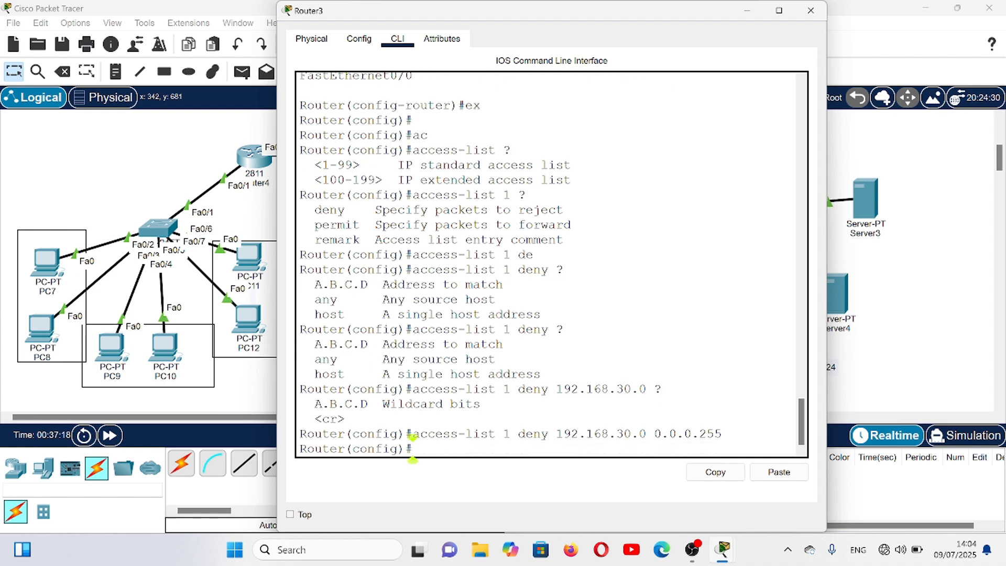
- Display the configured access lists on Router3 and inspect the deny entry in standard access list 1
text(do sh acc)
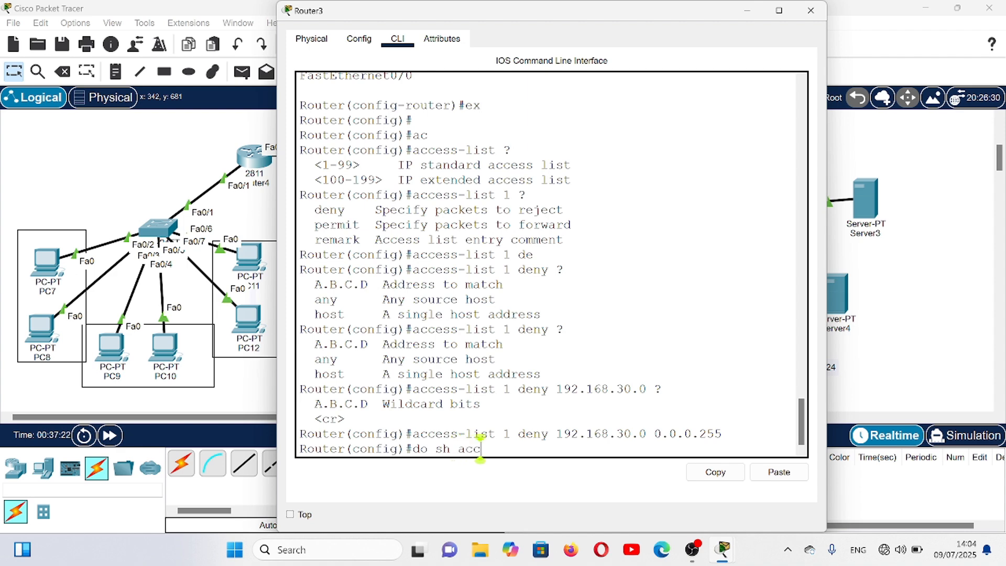
key(Return)
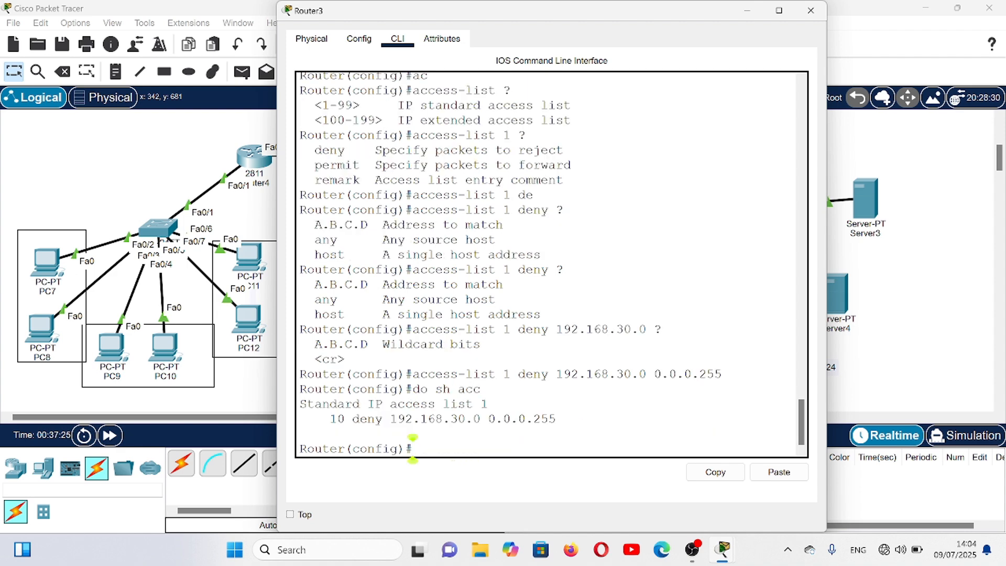
drag(330, 420, 556, 419)
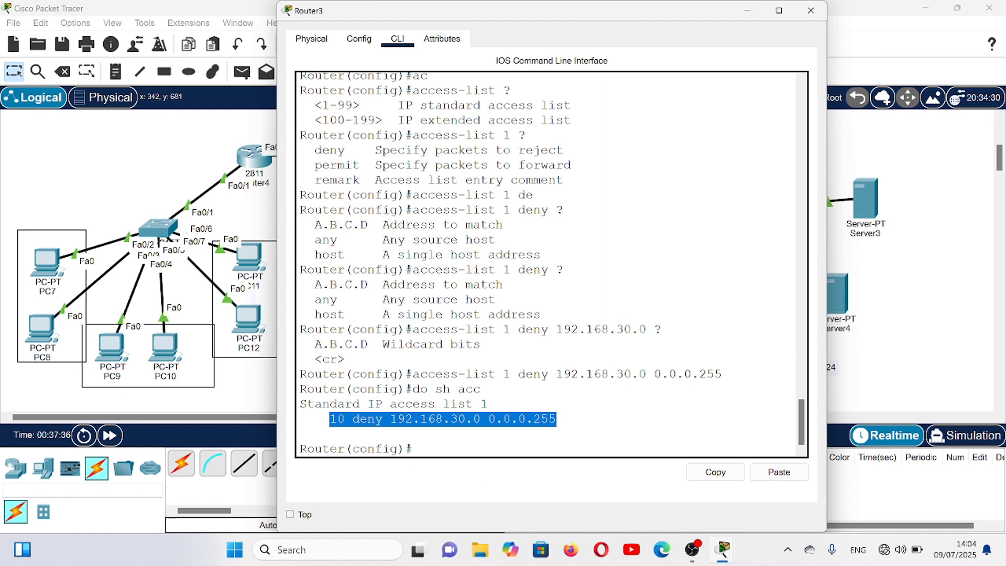
click(485, 402)
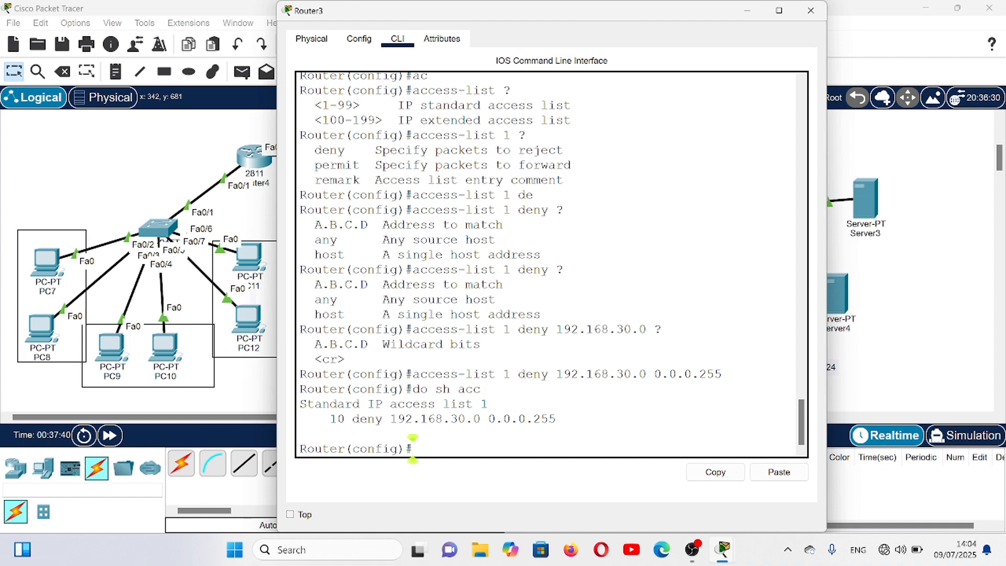
- Add a permit any entry to access list 1 on Router3, consulting the syntax help for actions and source options
text(acc)
key(Tab)
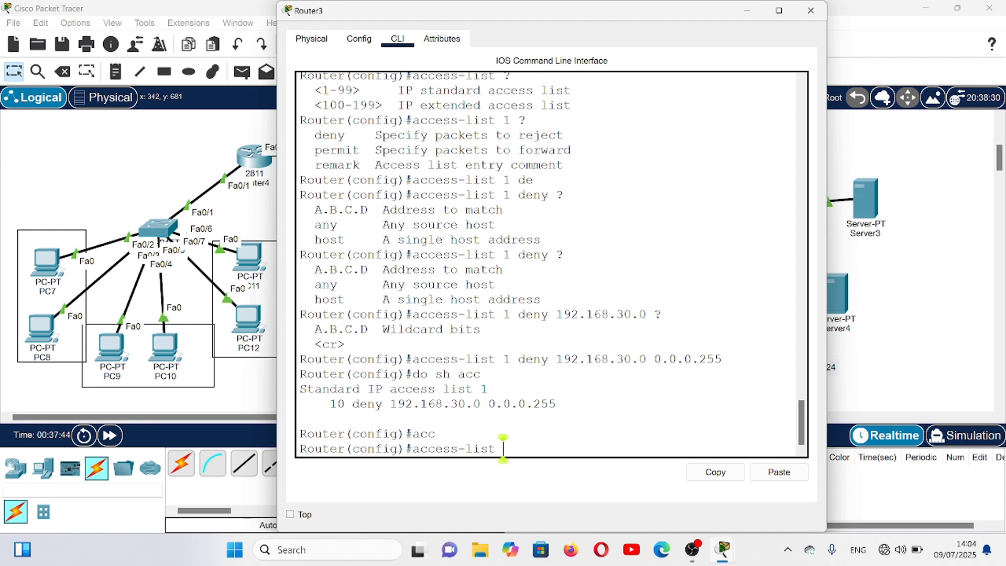
text(1?)
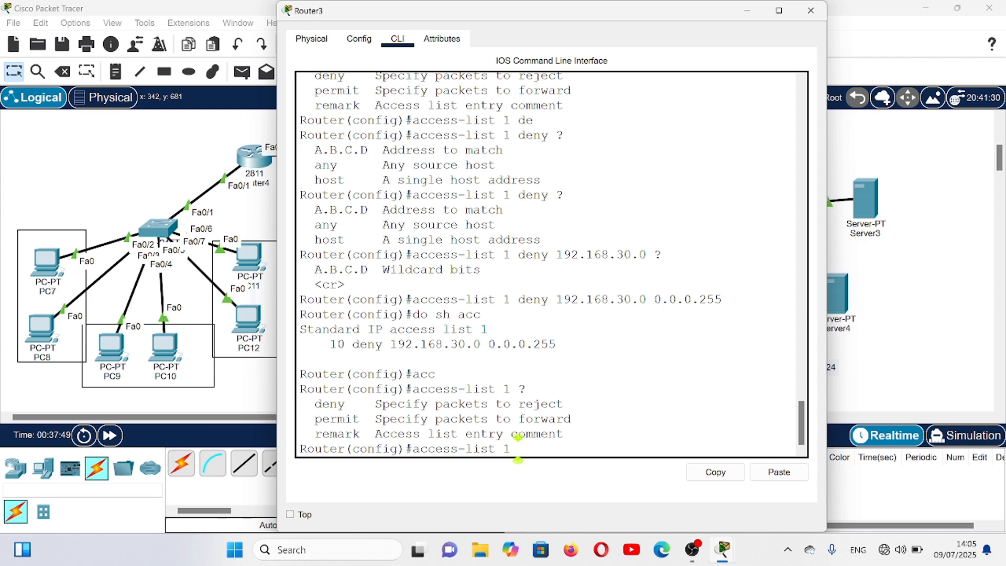
text(per)
key(Tab)
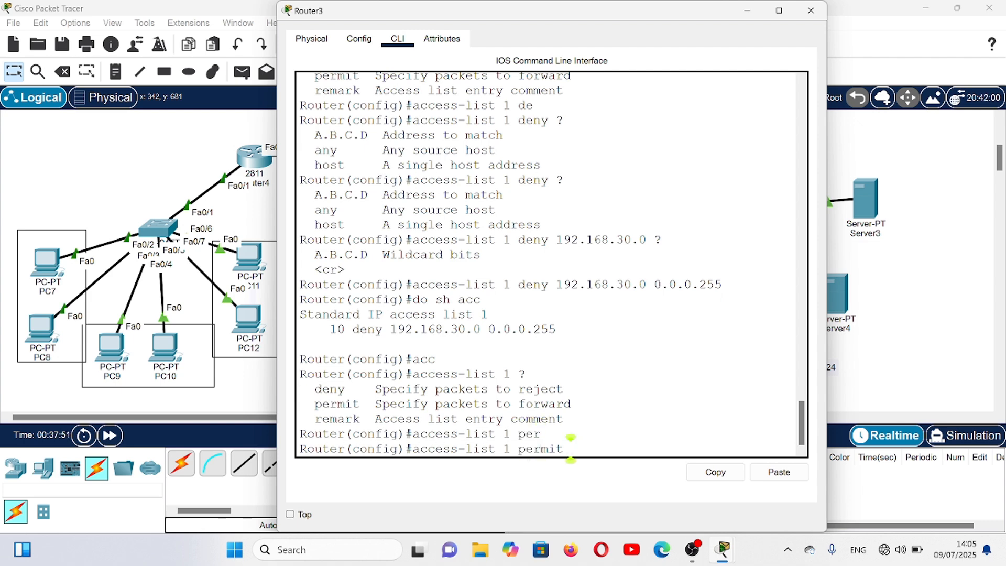
text(?)
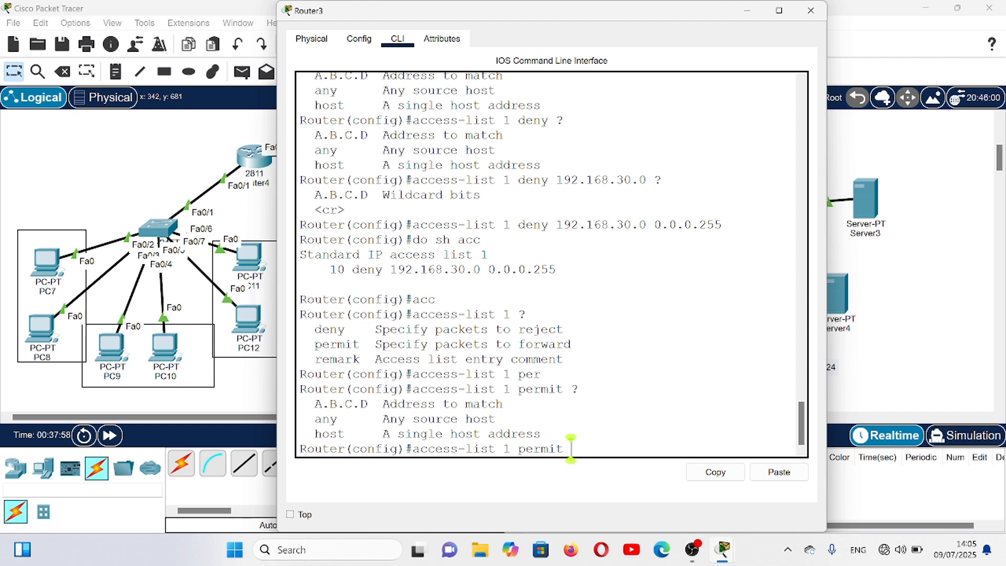
text(any)
key(Return)
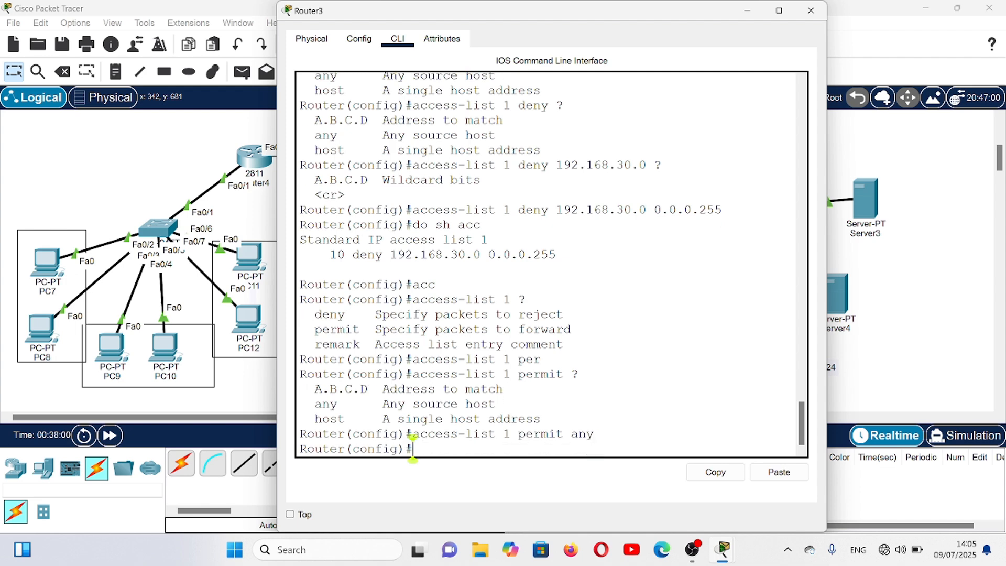
- Display Router3's access lists again to check the permit any entry, and return to the router's command line
text(do sh acc)
key(Return)
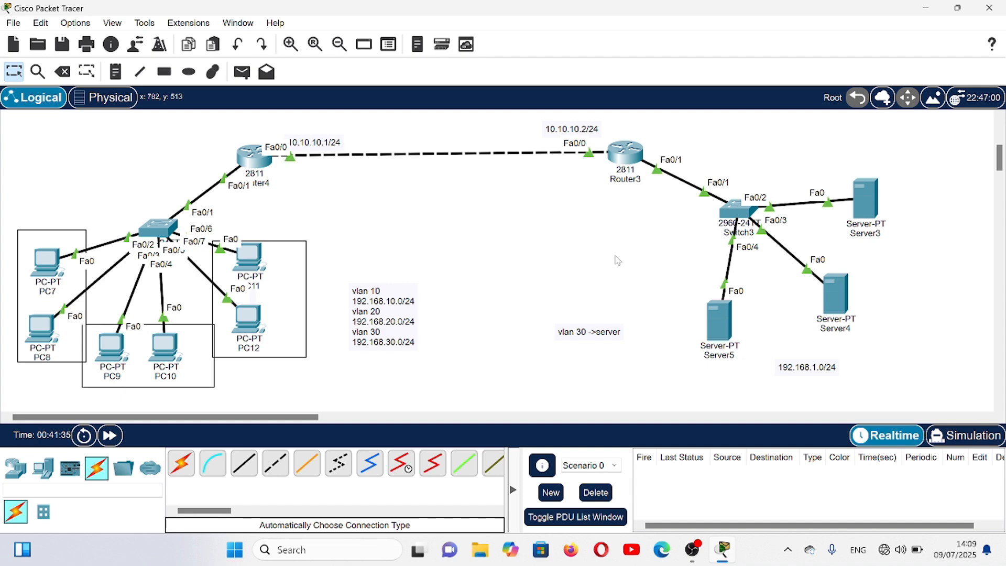
click(619, 158)
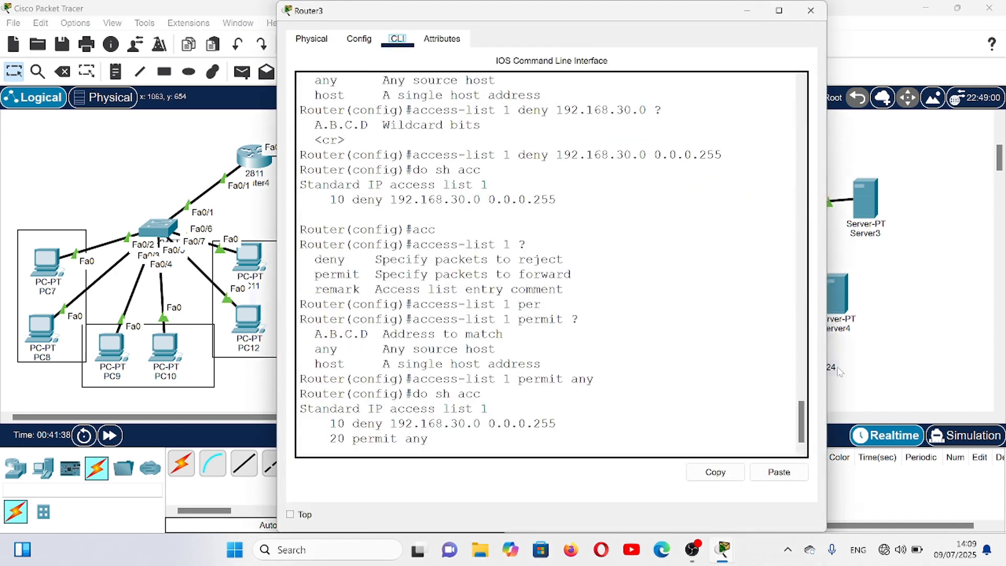
click(413, 446)
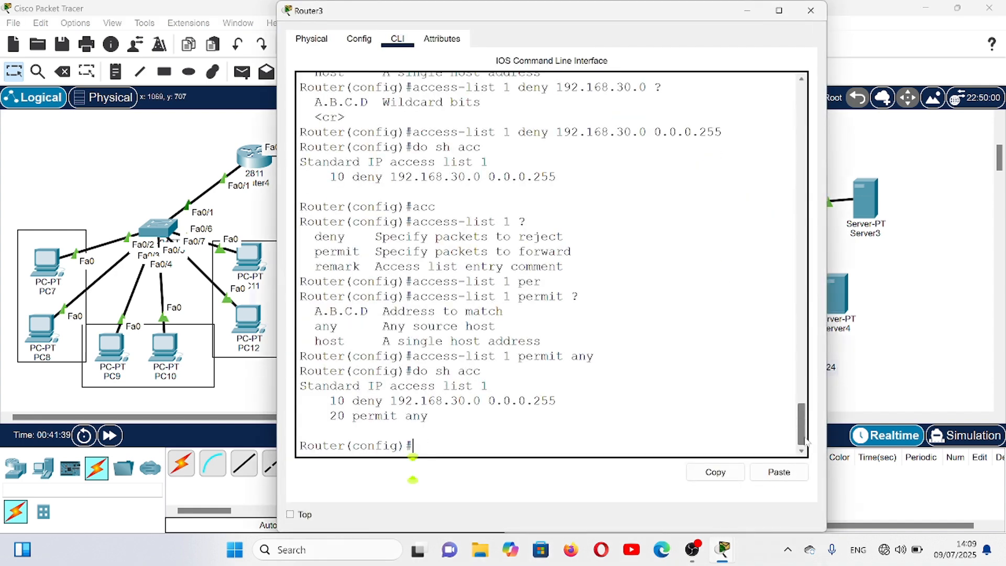
text(ip ac)
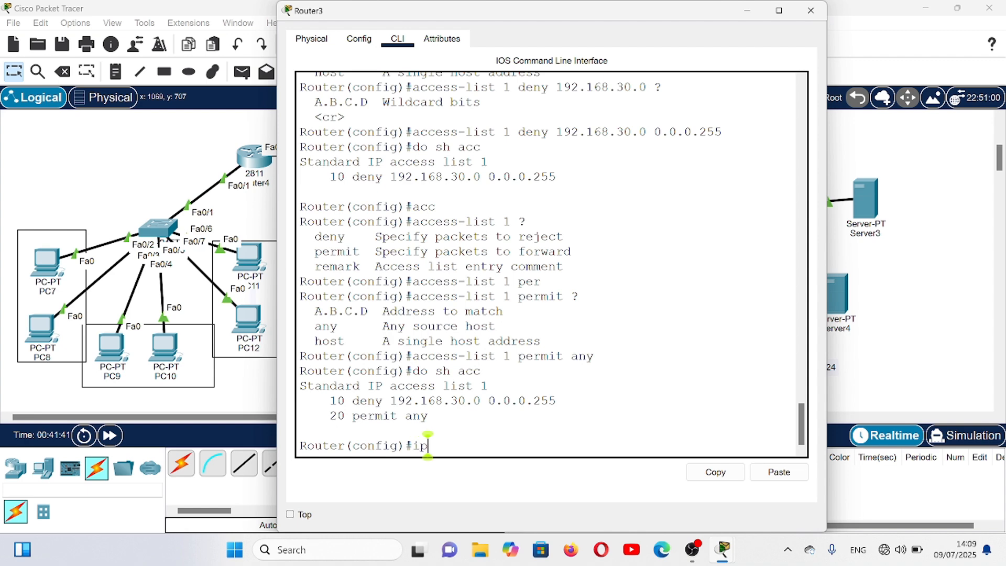
key(Tab)
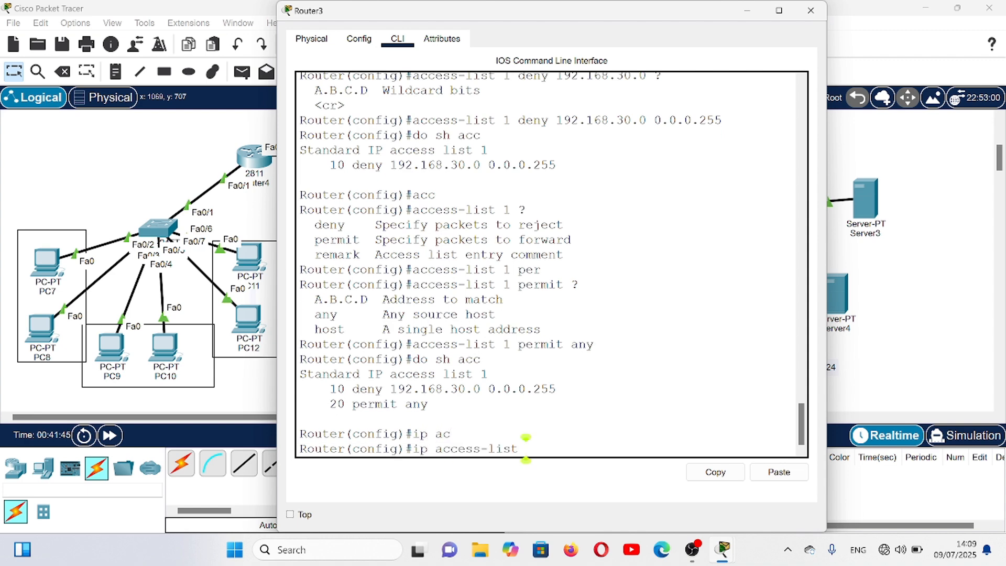
key(BackSpace)
key(BackSpace)
key(BackSpace)
key(BackSpace)
key(BackSpace)
key(BackSpace)
key(BackSpace)
key(BackSpace)
key(BackSpace)
key(BackSpace)
key(BackSpace)
key(BackSpace)
key(BackSpace)
key(BackSpace)
- Enter interface configuration mode for fa0/1 on Router3
text(int)
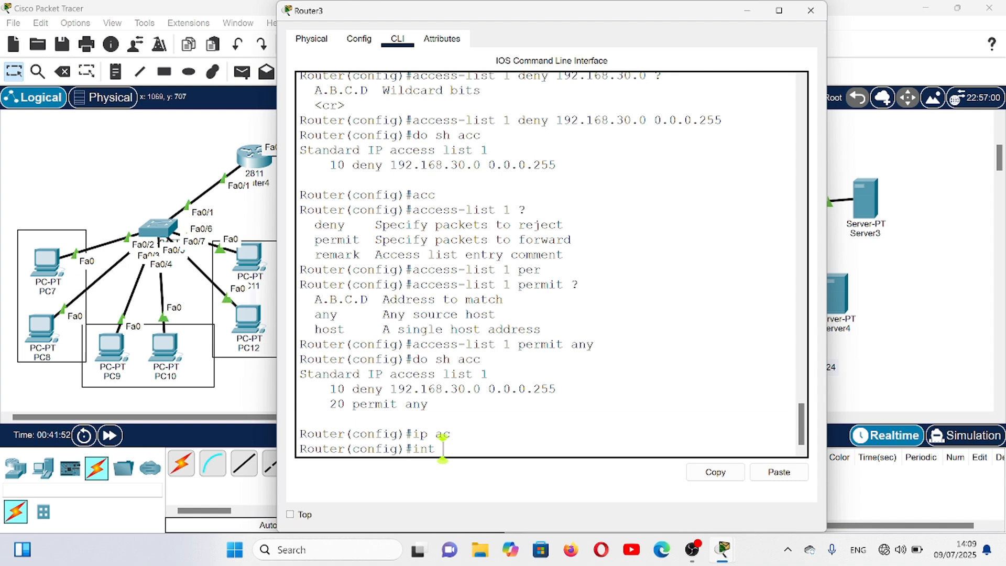
text( fa0/1)
key(Return)
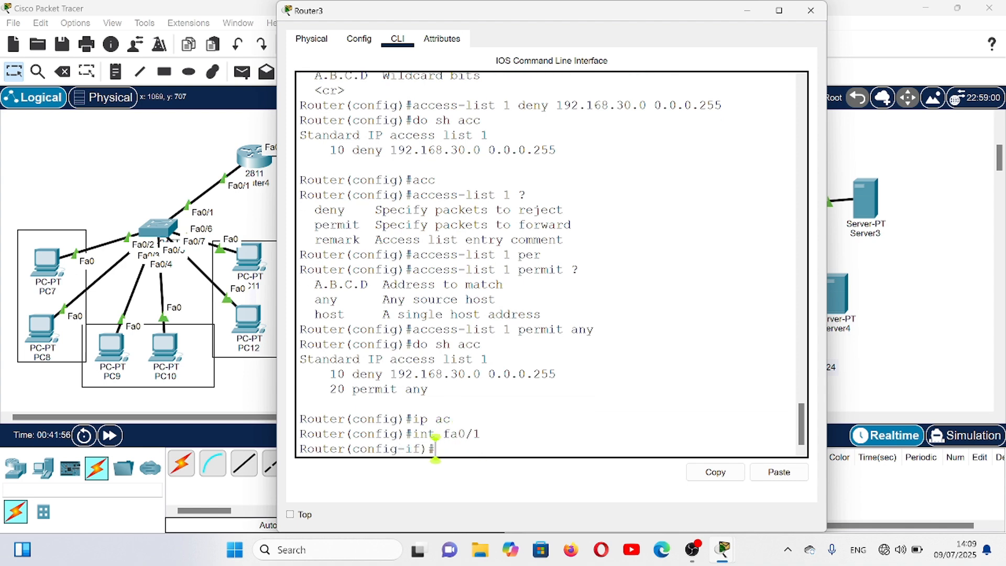
- Begin an ip access-group entry for access list 1 on fa0/1, consulting the syntax help for list identifiers and traffic directions
text(ip c)
key(Tab)
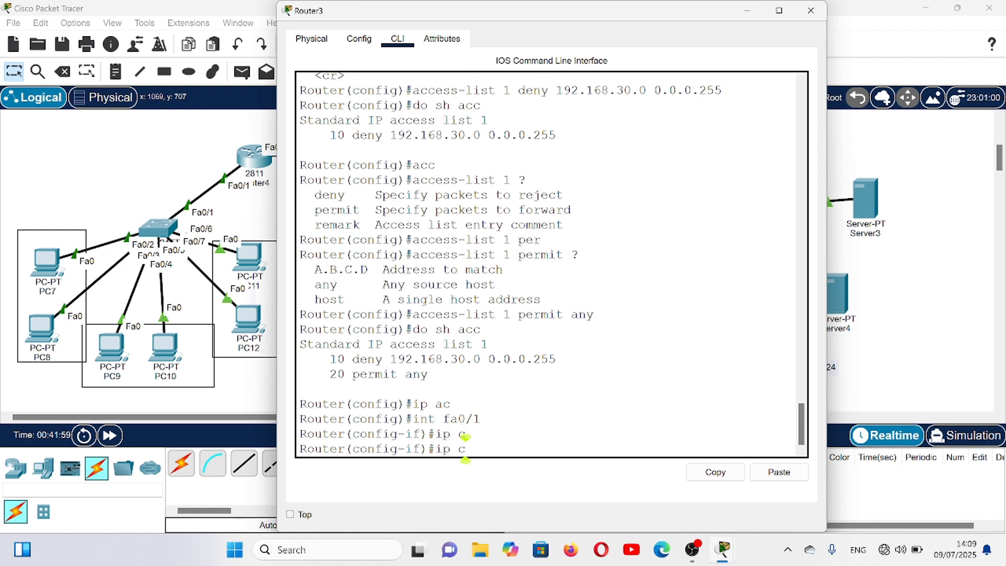
key(BackSpace)
text(ac)
key(Tab)
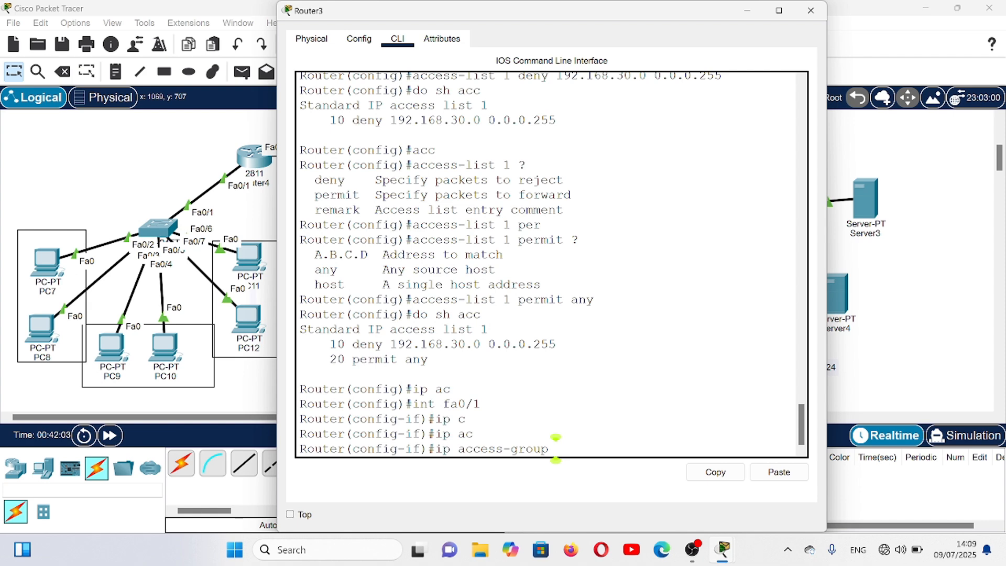
text(?)
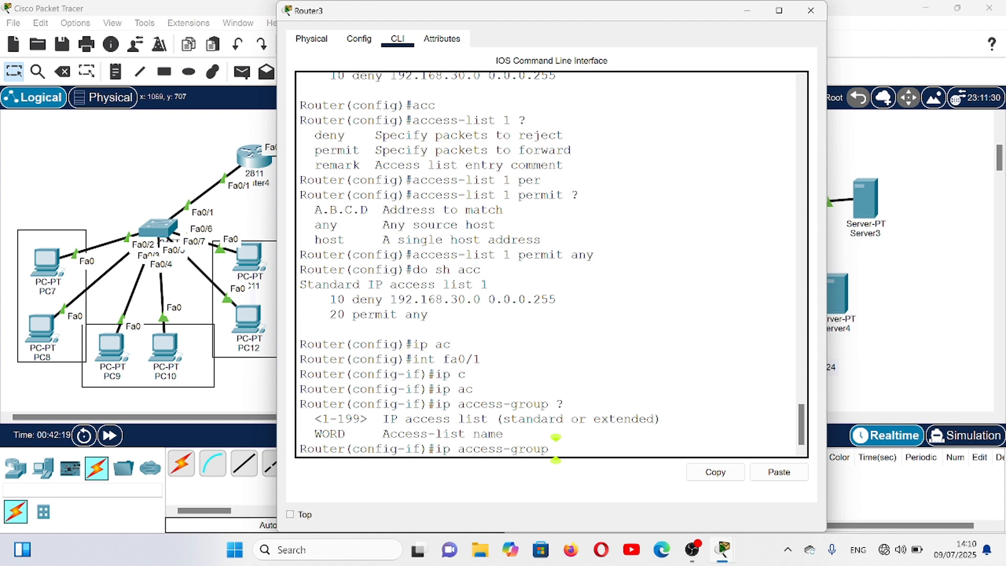
text(1)
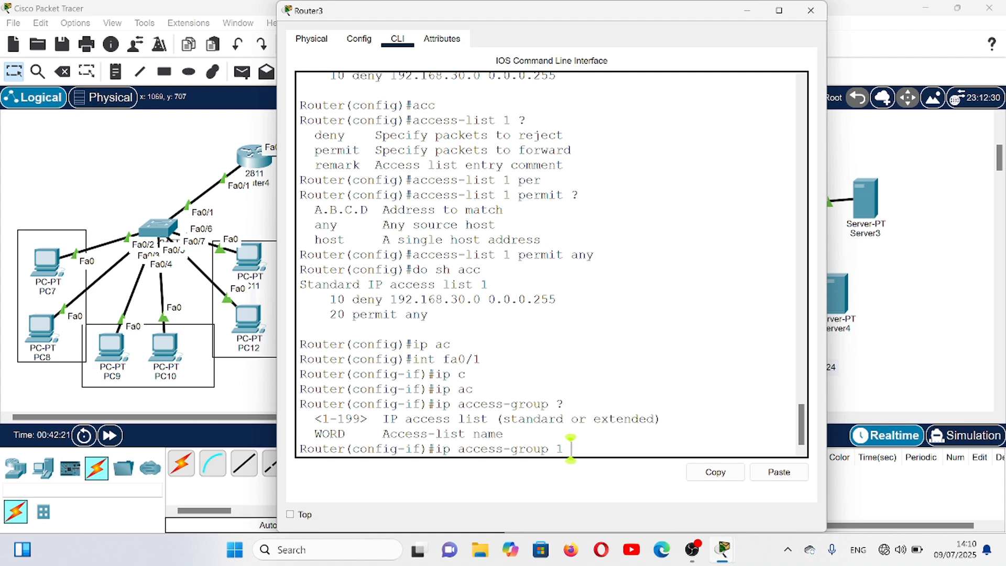
text( ?)
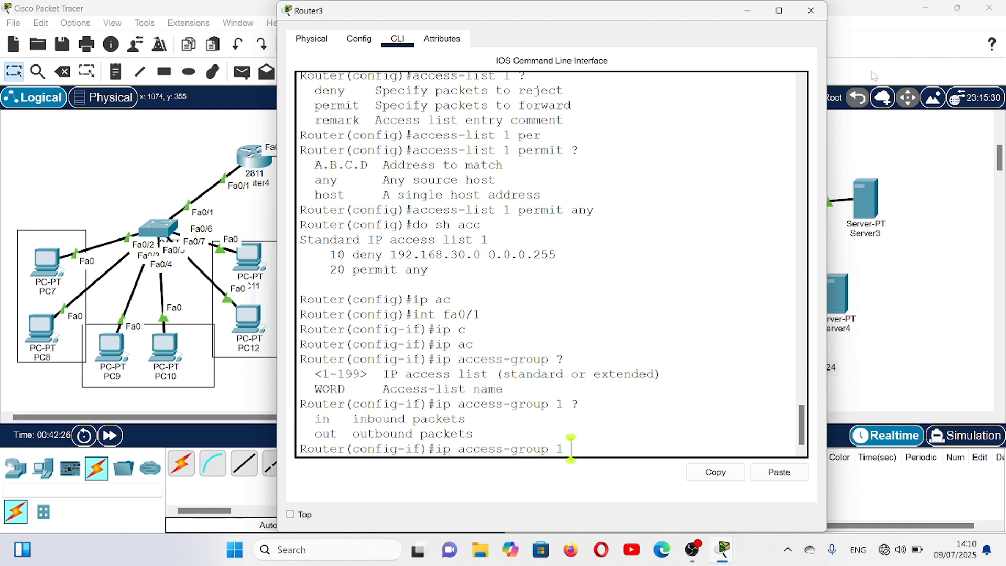
- Check the topology, complete the access-group entry so list 1 filters outbound traffic on fa0/1, and close Router3's window
click(747, 12)
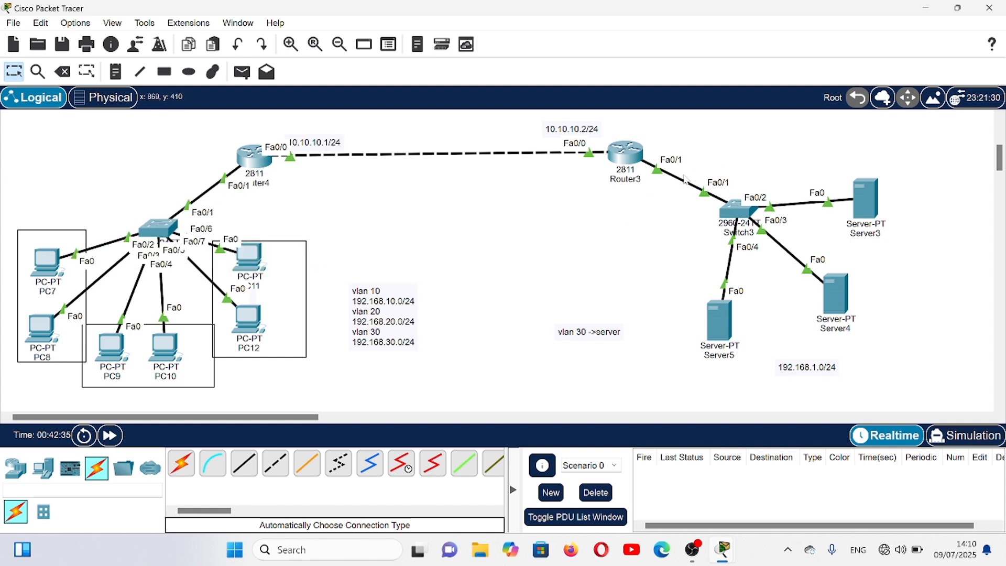
click(625, 153)
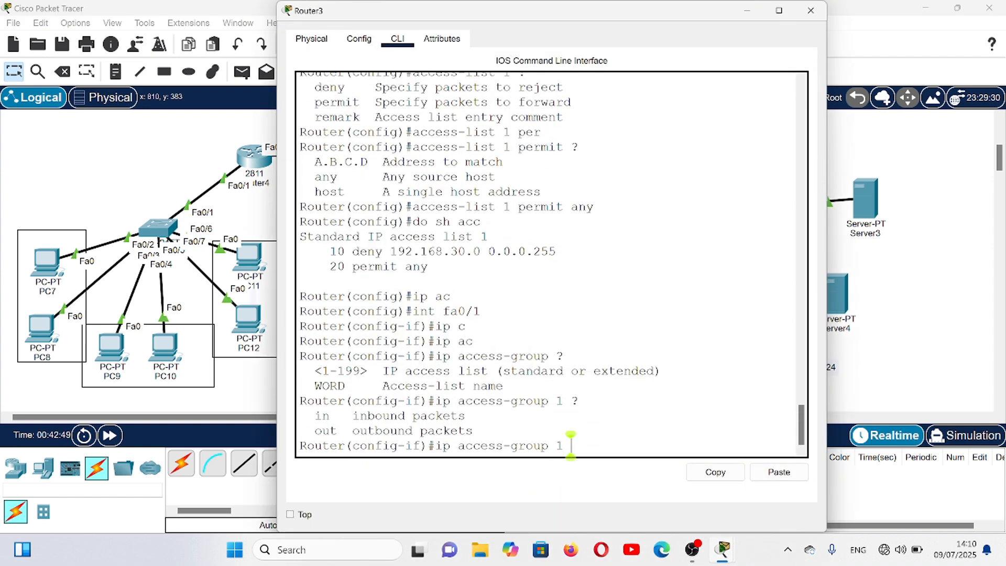
text(out)
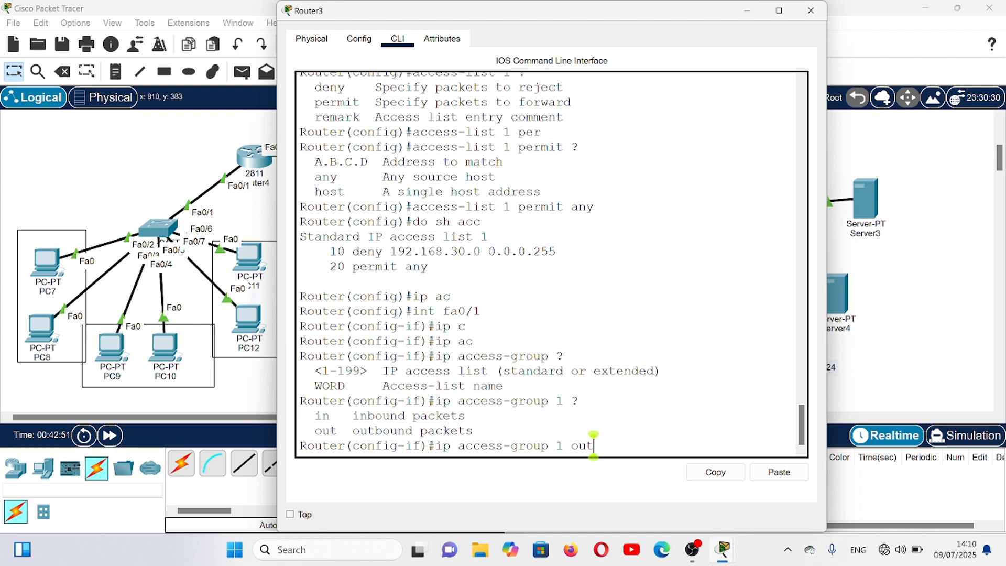
key(Return)
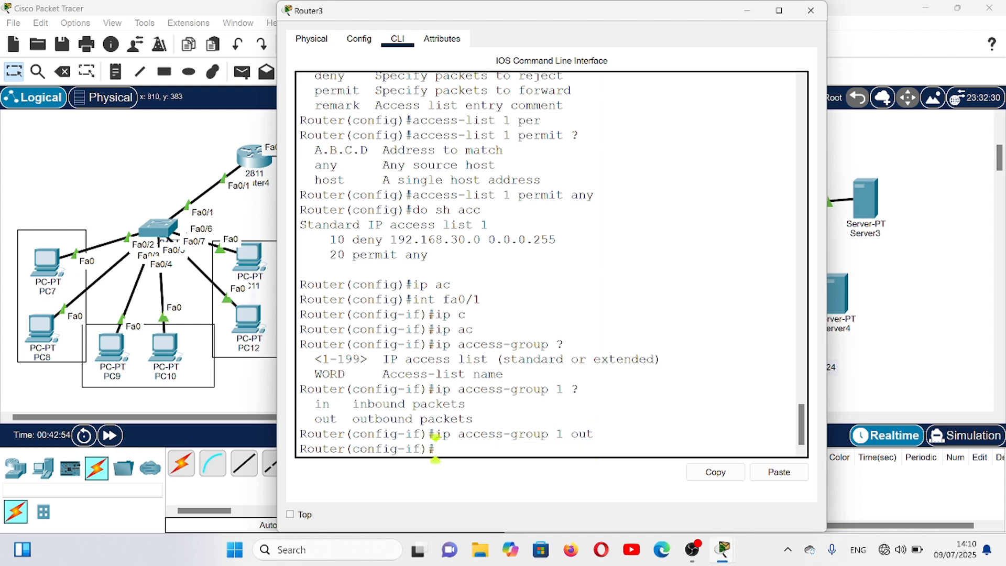
click(811, 10)
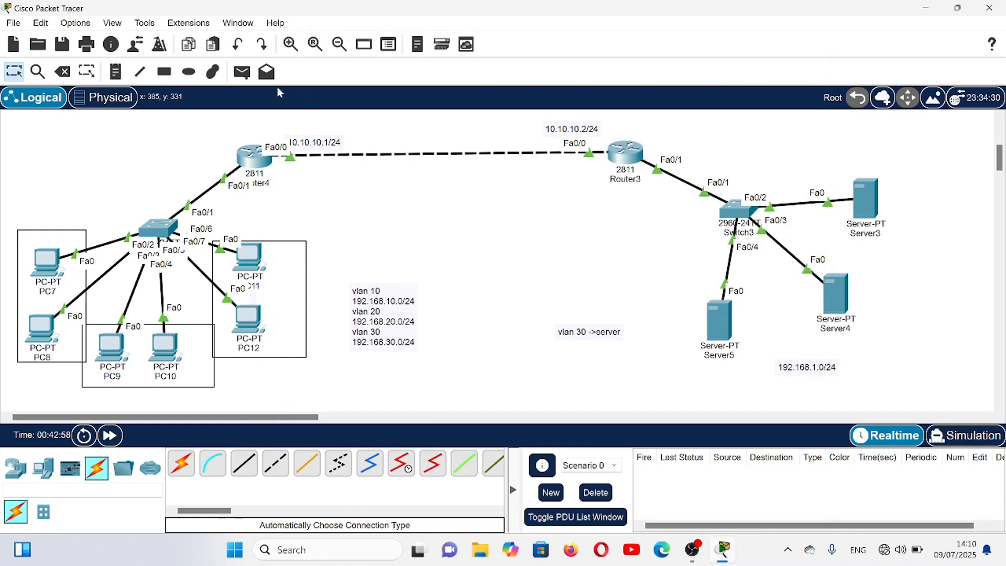
- Send simple PDUs from Server5 to PC11 and PC12 to test connectivity between the servers and VLAN 30
click(244, 77)
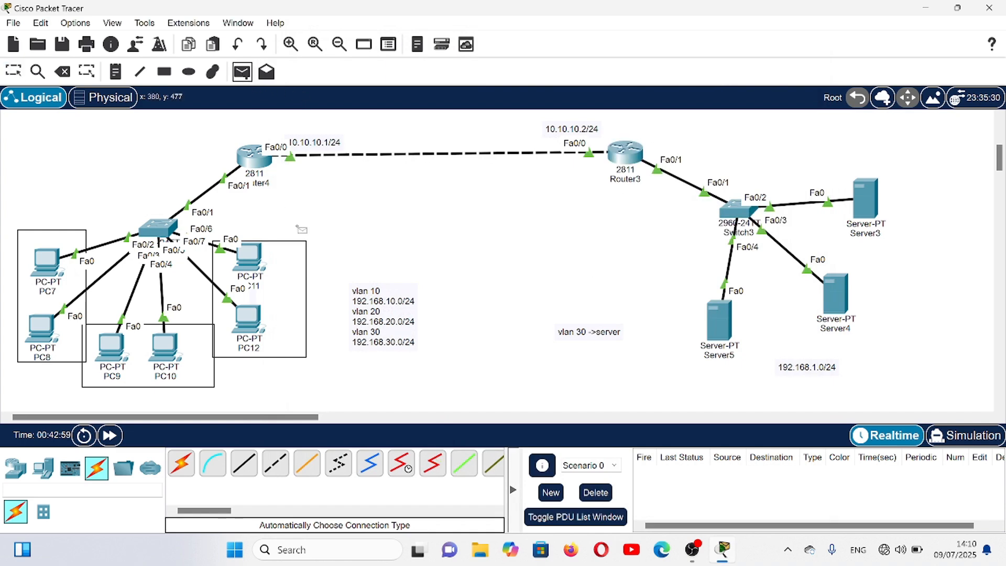
click(721, 314)
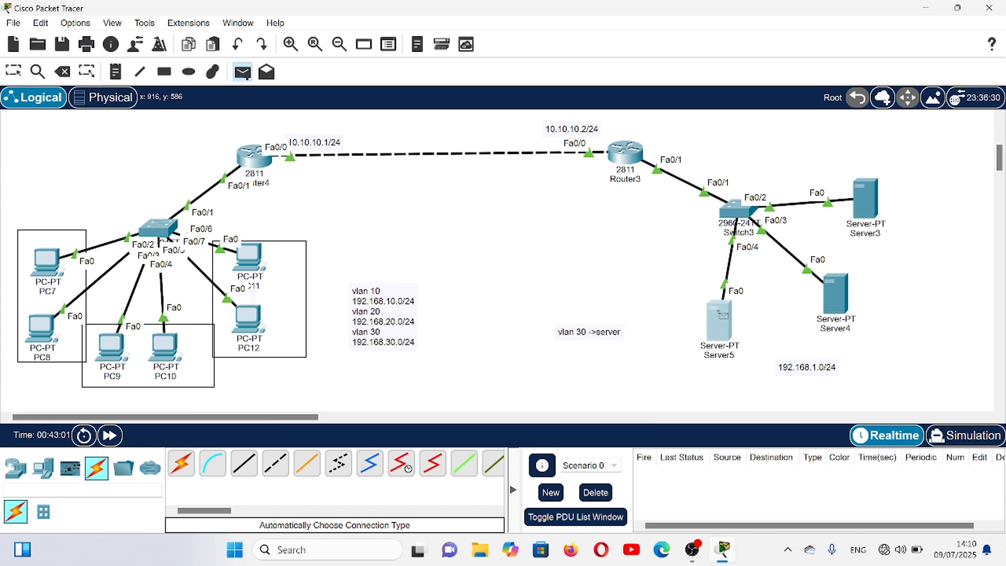
click(241, 265)
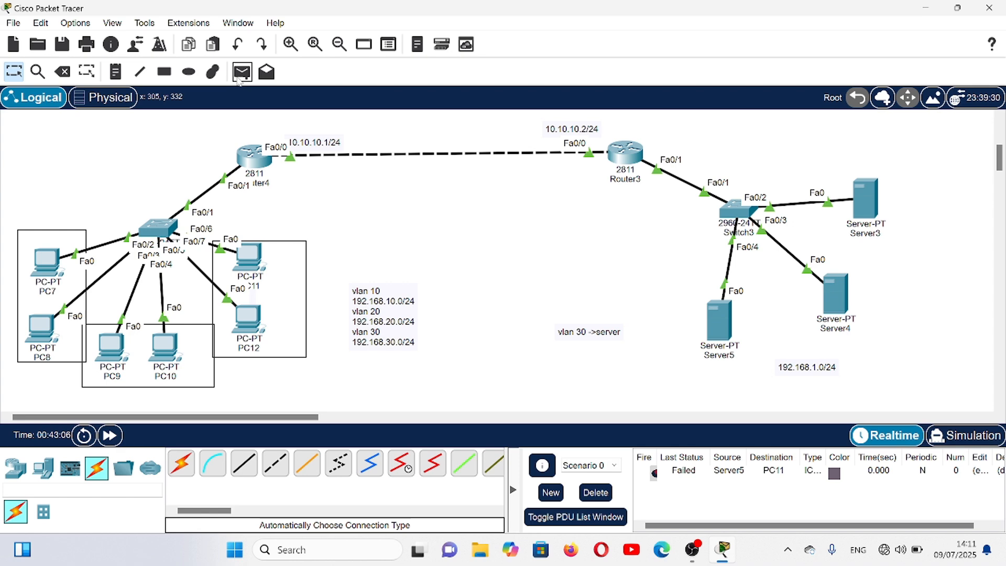
click(249, 75)
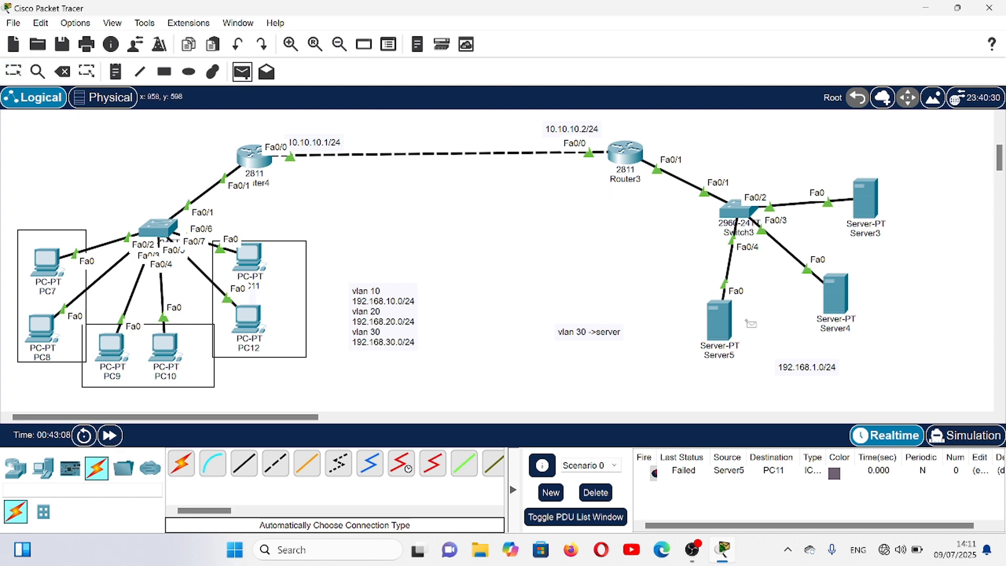
click(728, 324)
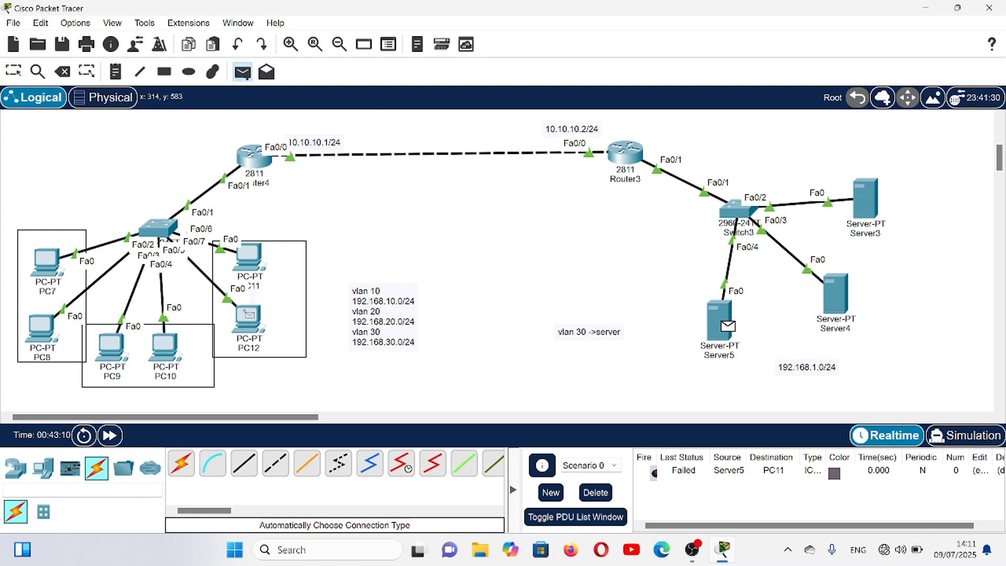
click(248, 322)
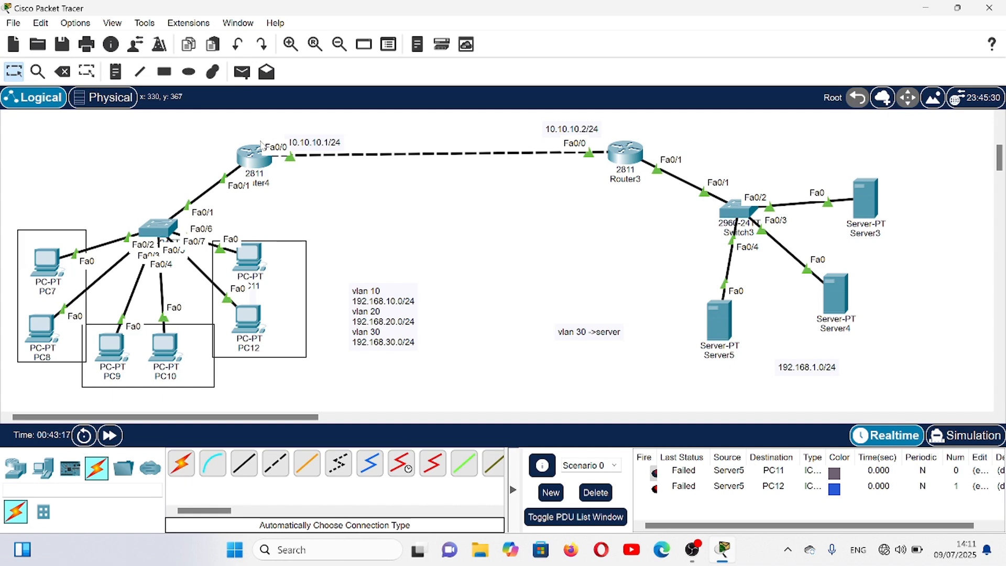
- Clear the previous test scenario and send two simple PDUs from Server5 to PC10 to test connectivity with VLAN 20
click(596, 494)
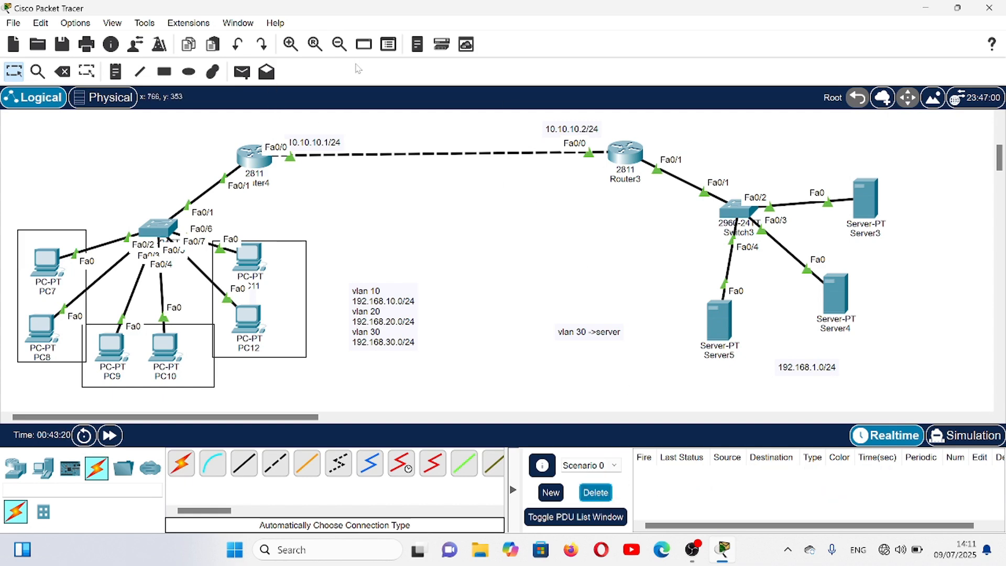
click(242, 72)
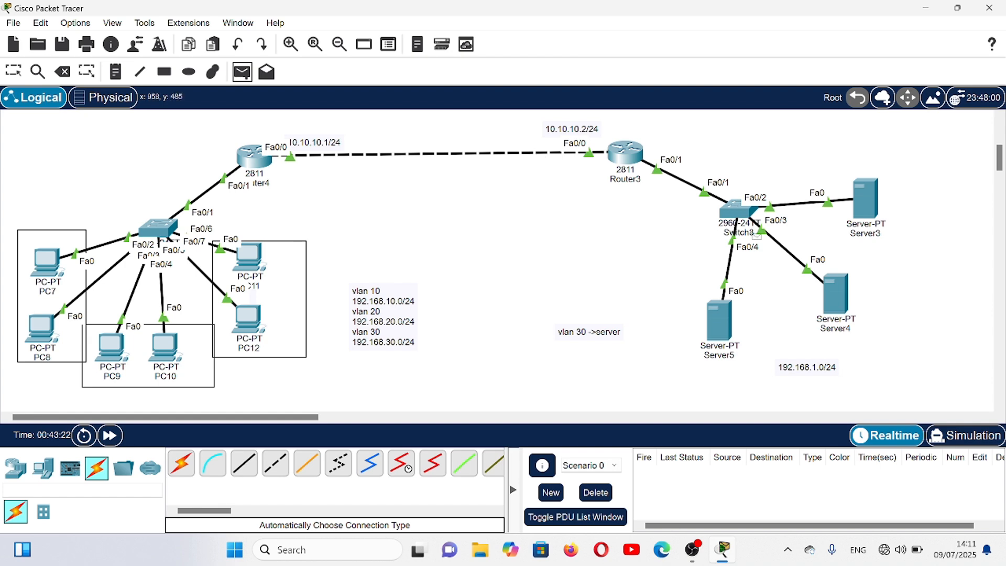
click(724, 313)
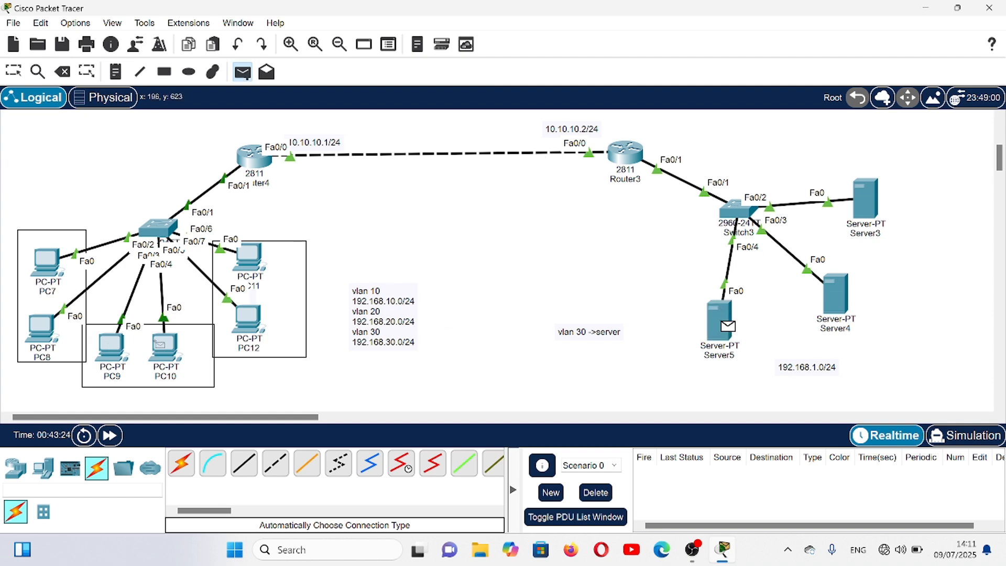
click(164, 345)
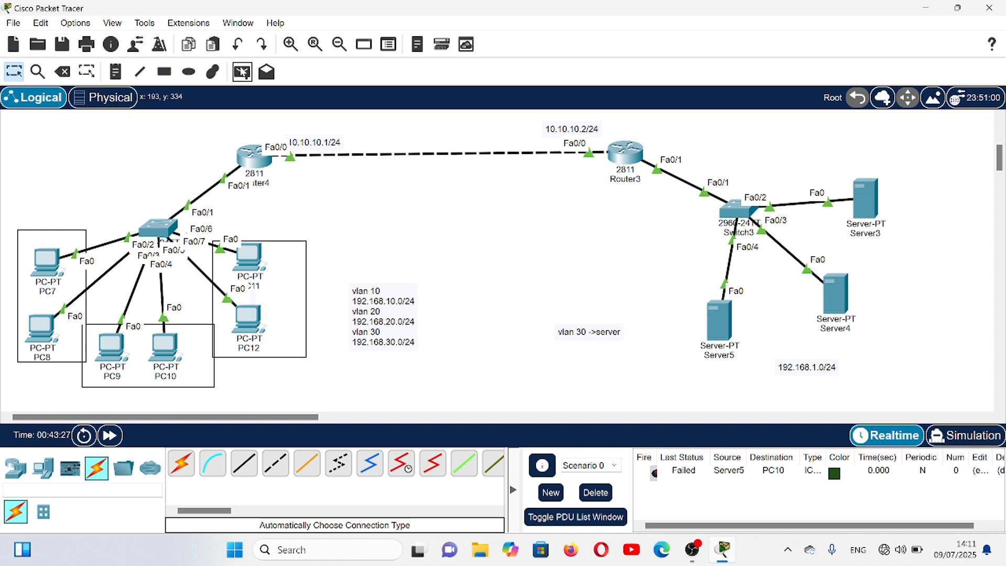
click(242, 72)
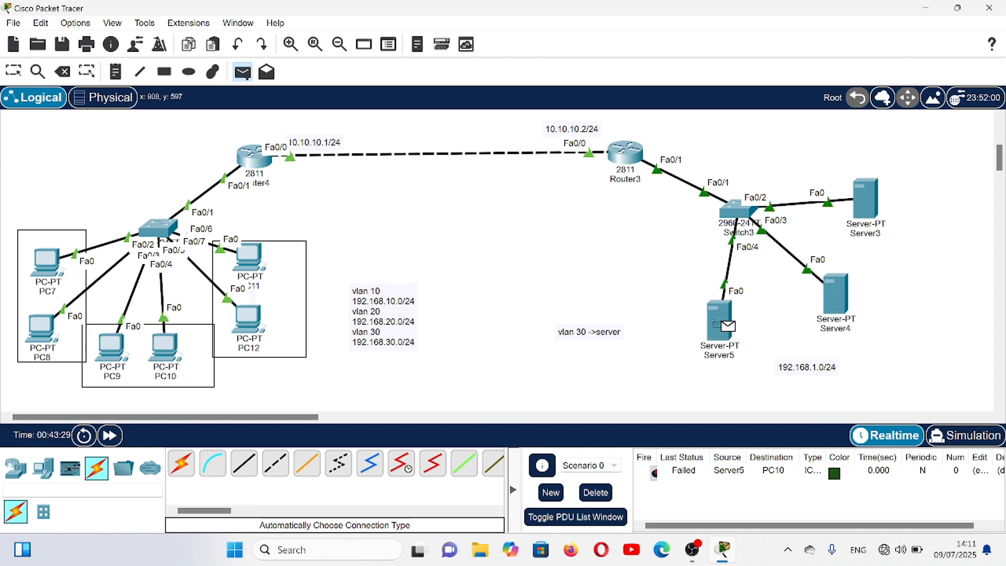
click(727, 326)
click(166, 356)
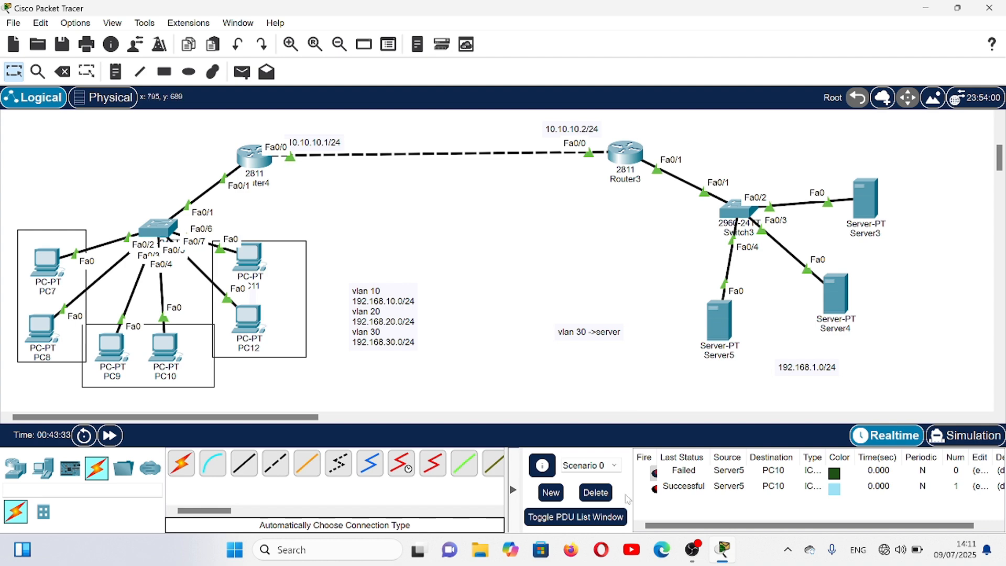
- Clear the PDU list, test connectivity with one simple PDU from Server5 to PC7, and delete that test too
click(609, 499)
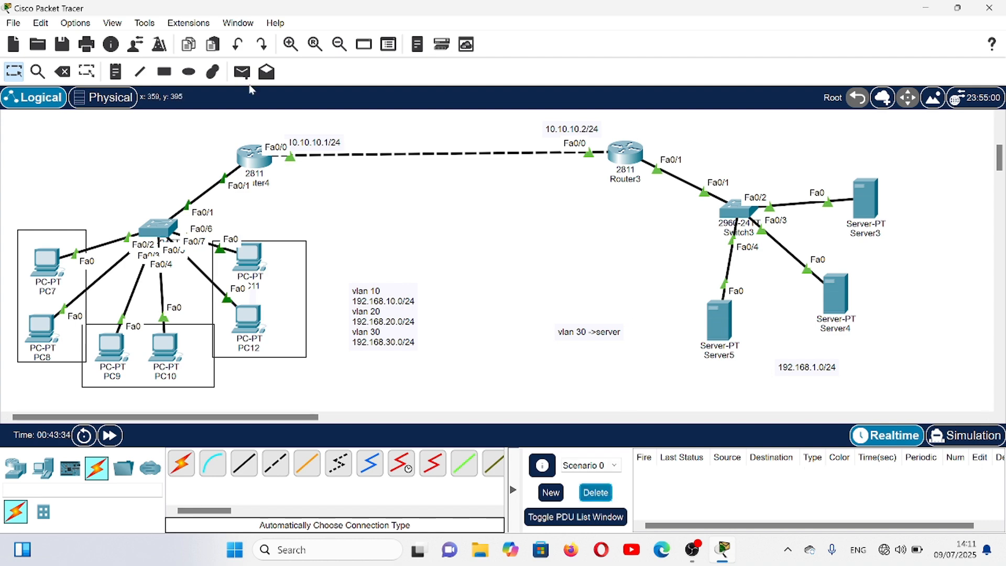
click(242, 72)
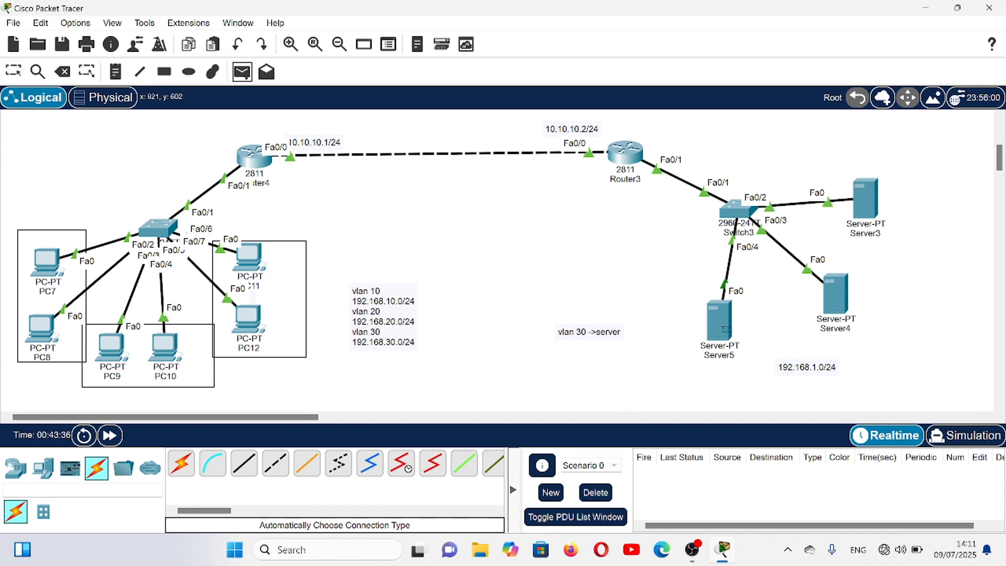
click(725, 328)
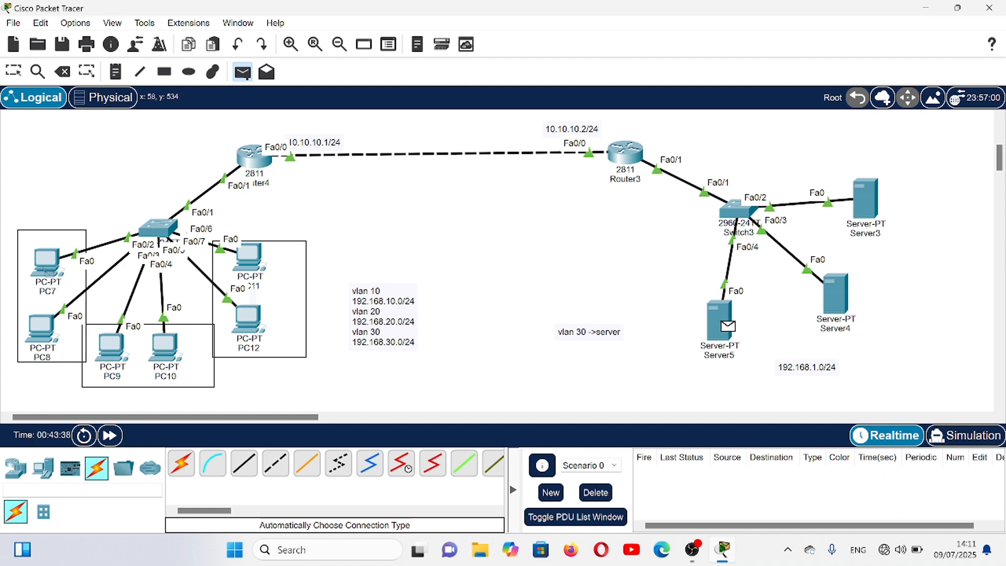
click(47, 274)
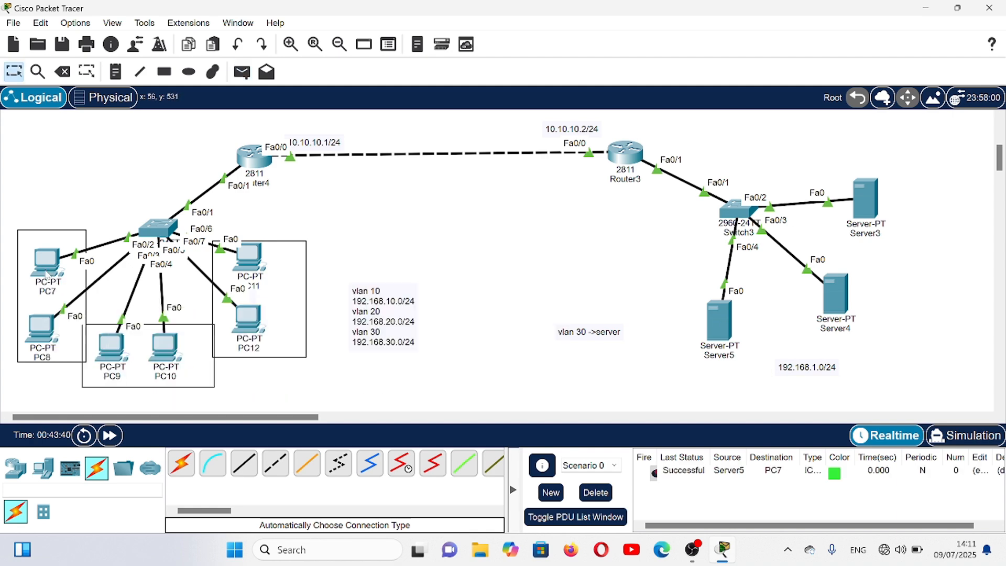
click(598, 493)
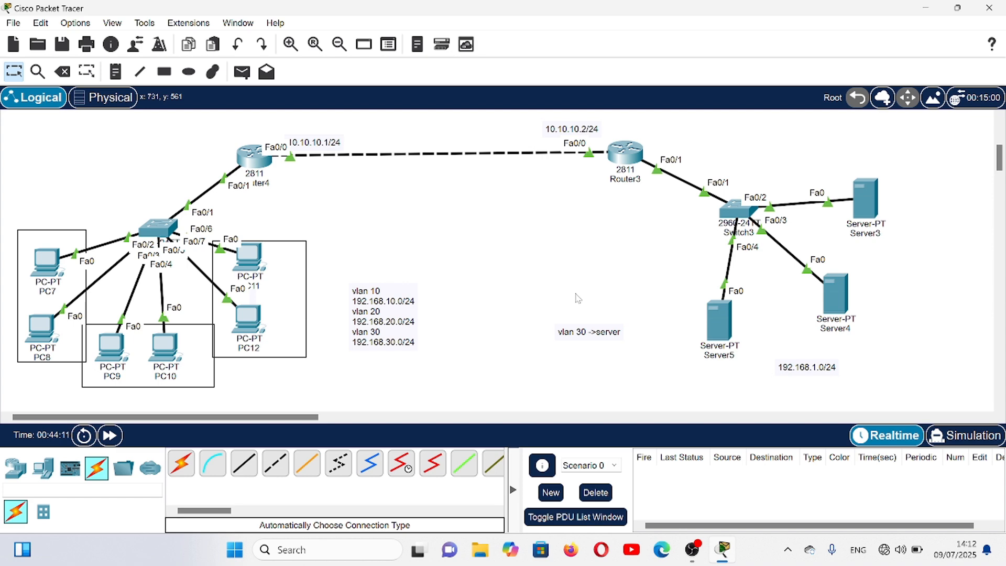
- Remove access list 1's outbound access group from interface fa0/1 on Router3
click(626, 157)
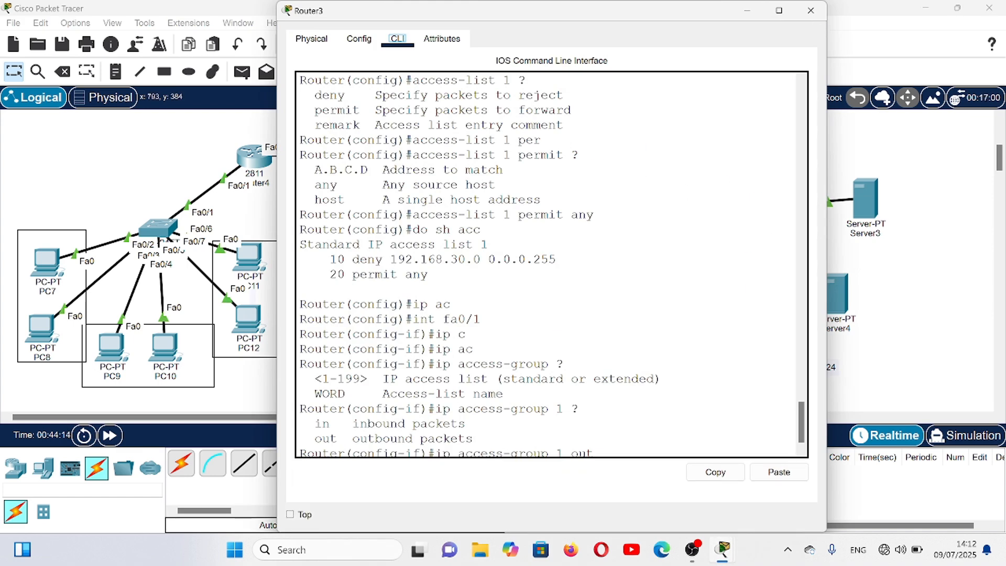
click(436, 446)
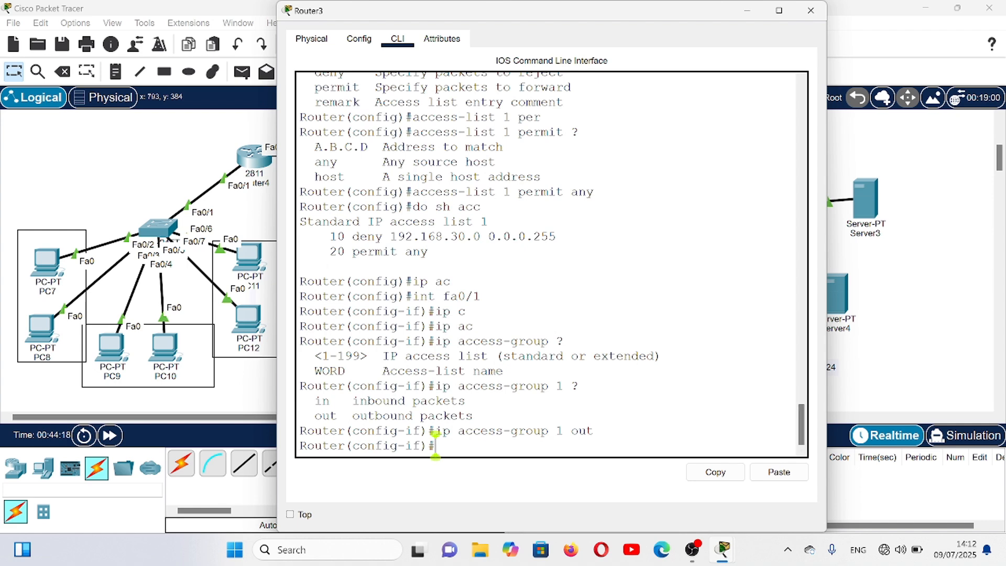
key(Up)
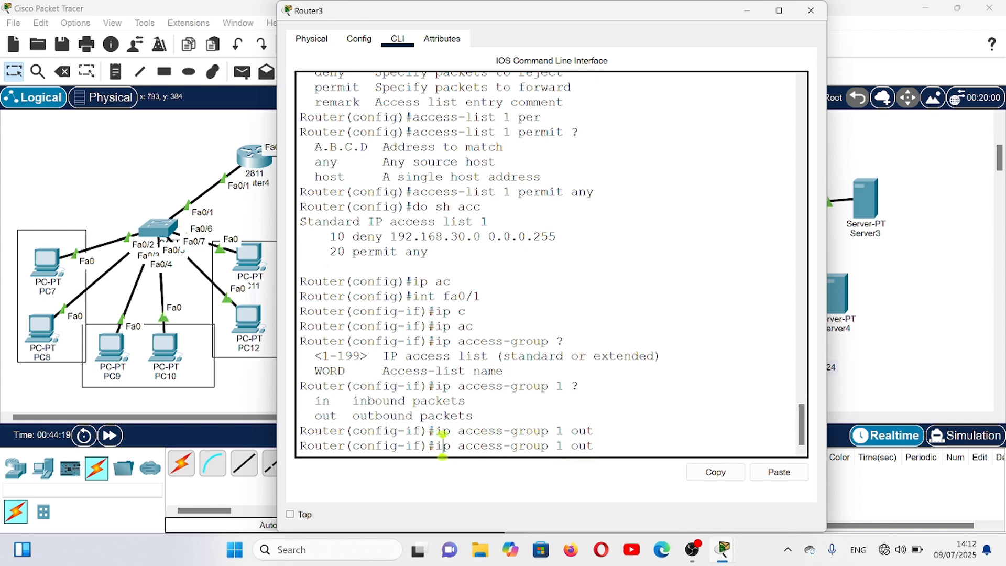
key(ctrl+a)
text(no)
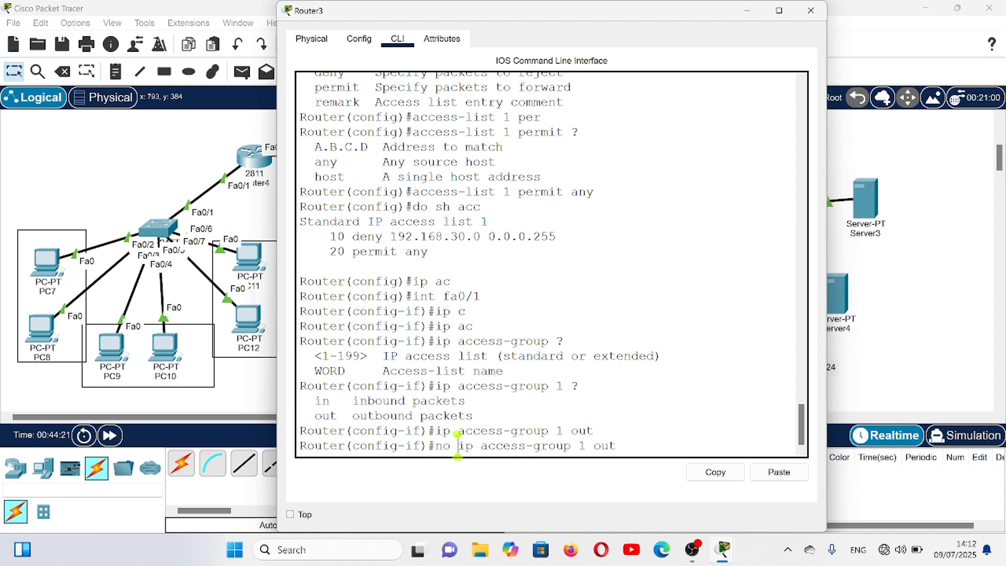
key(Return)
key(Return)
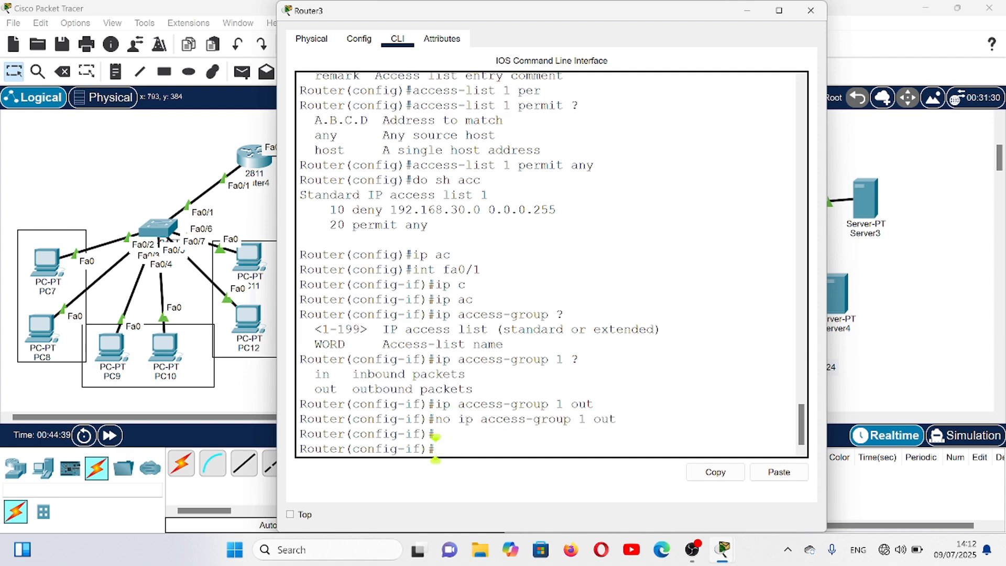
- Leave interface configuration on Router3, display its access lists with do sh acc, and close the router's window
text(ex)
key(Return)
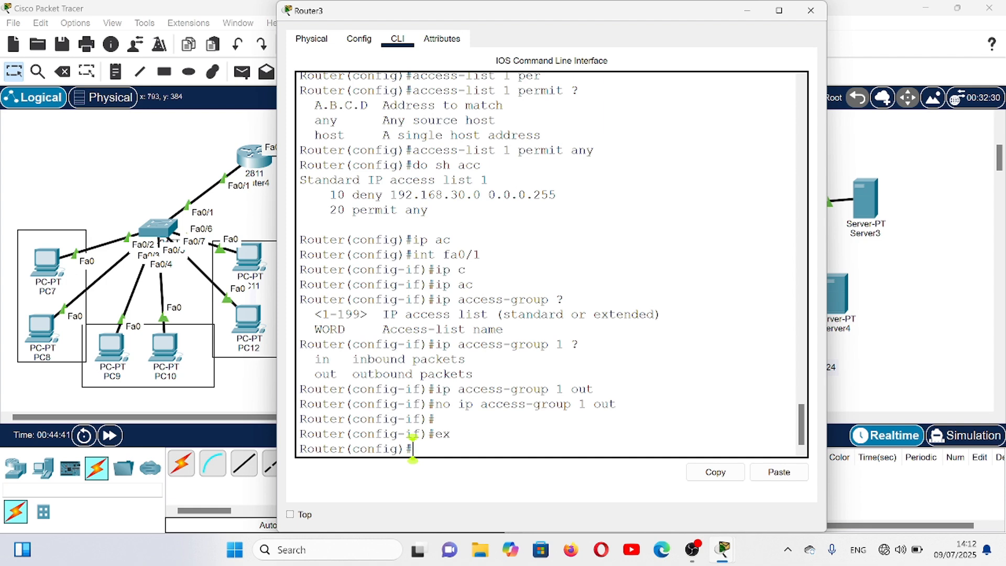
text(do sh ac)
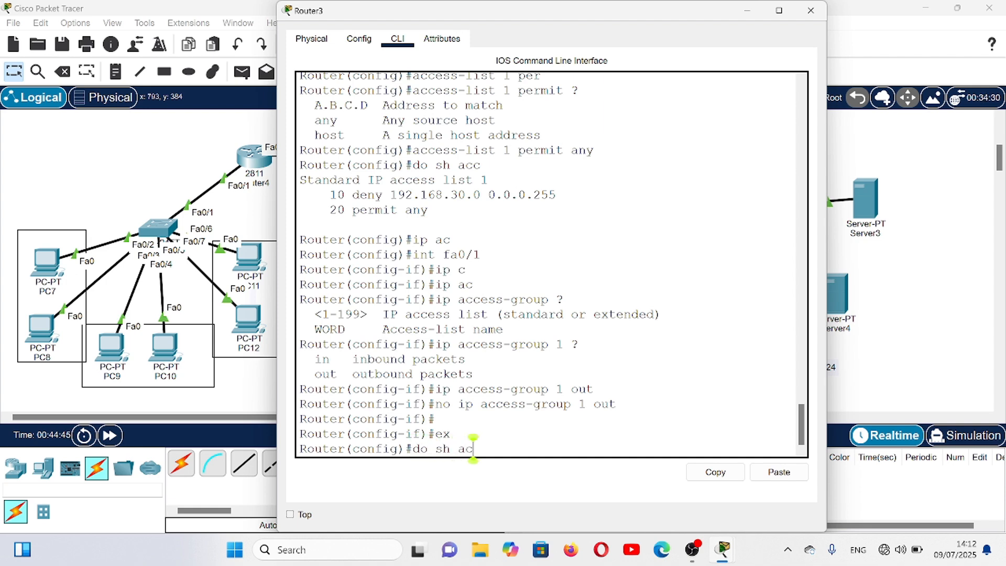
text(c)
key(Return)
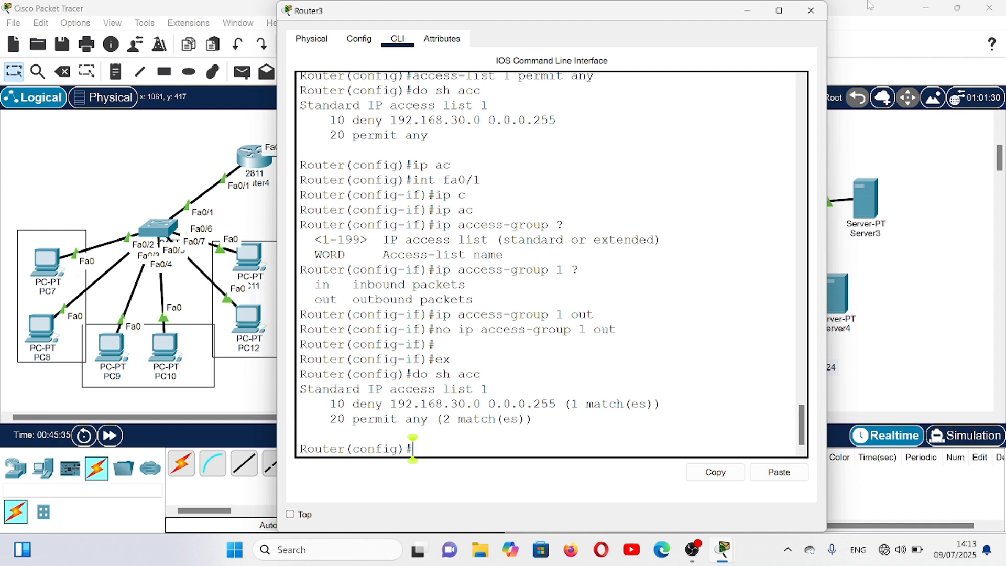
click(813, 13)
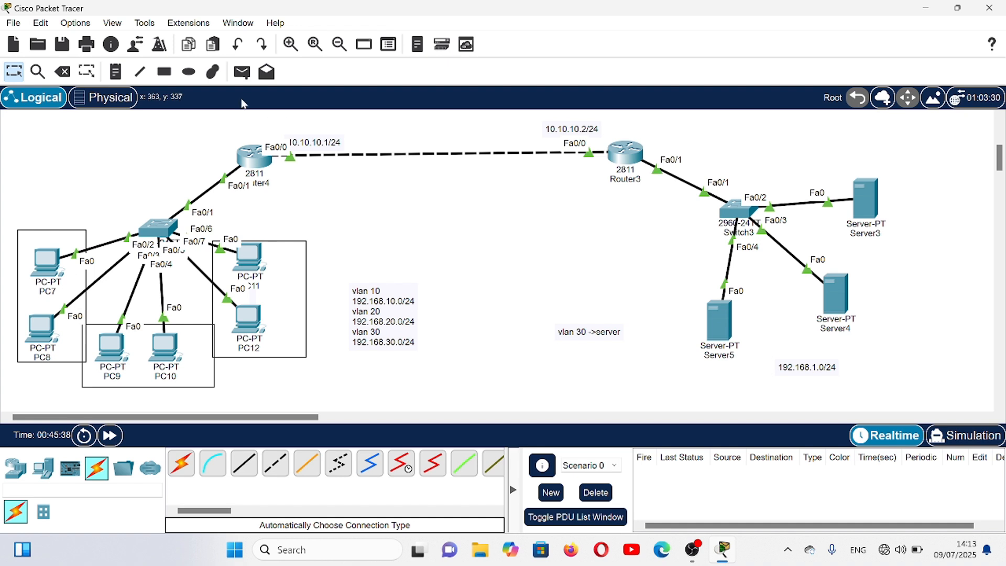
- Send a simple PDU from Server5 to PC12 to test connectivity without the access group
click(244, 75)
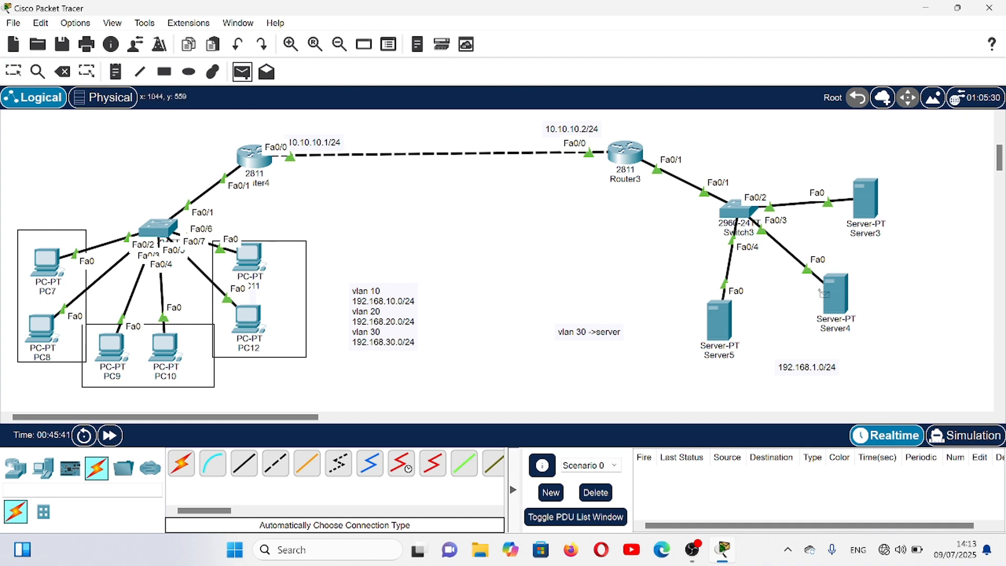
click(719, 325)
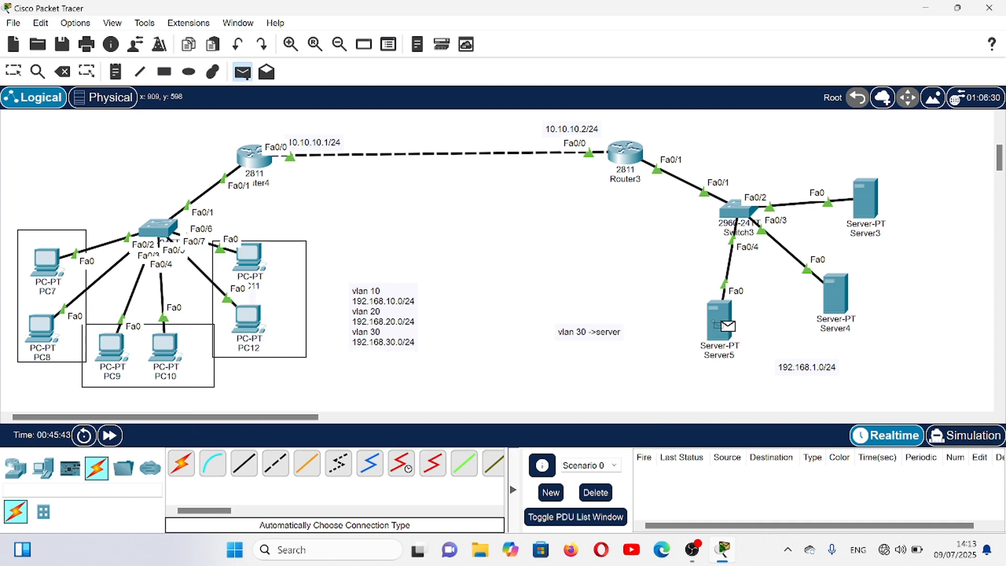
click(247, 323)
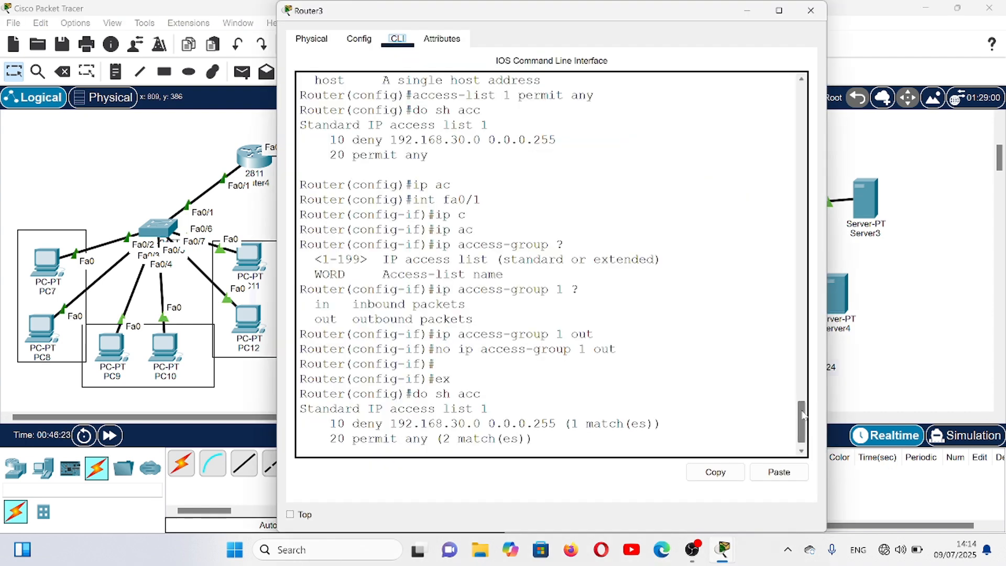
- Apply access list 1 to inbound traffic on Router3's interface fa0/0 with ip access-group 1 in
scroll(413, 445, down, 1)
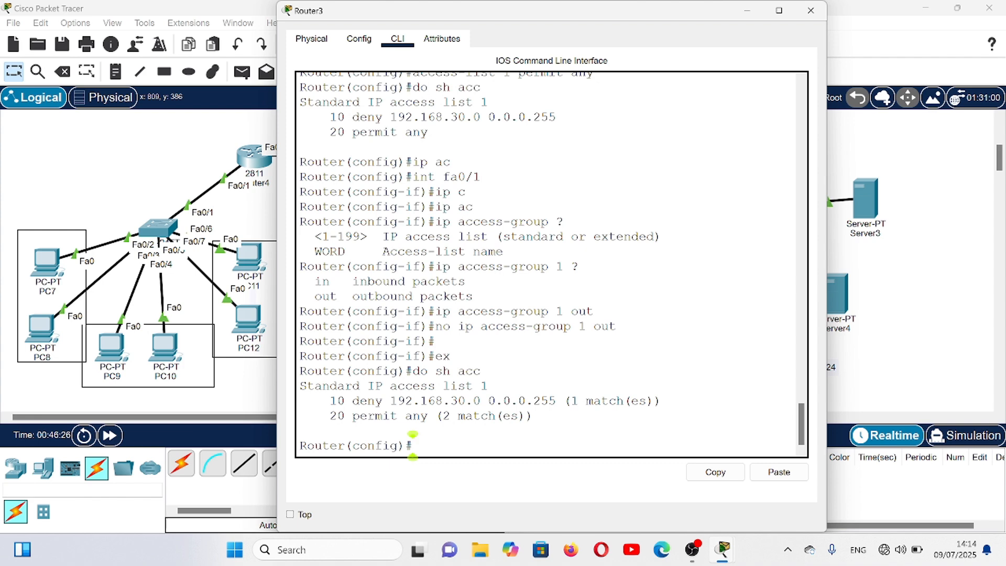
text(int fa0/0)
key(Return)
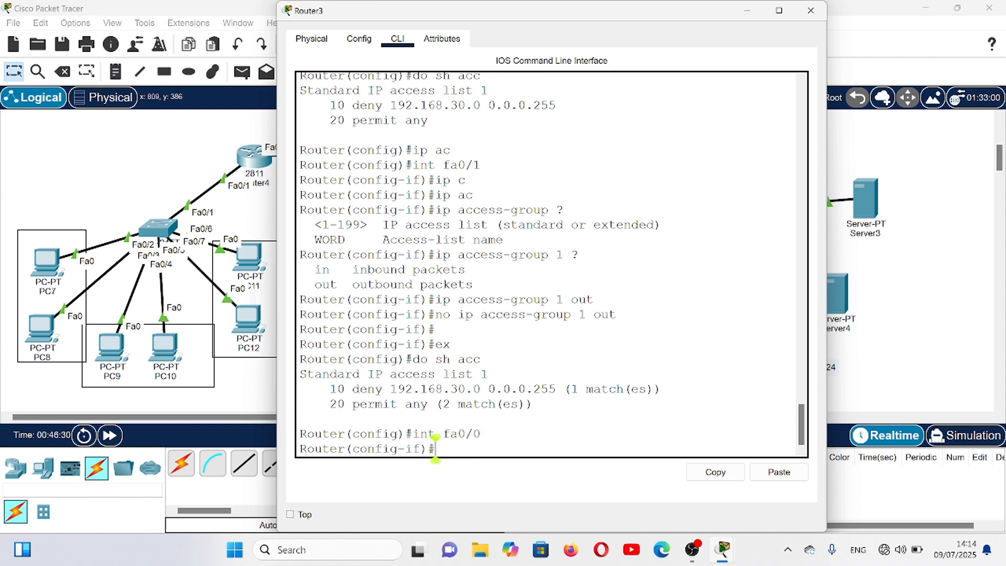
text(ip ac)
key(Tab)
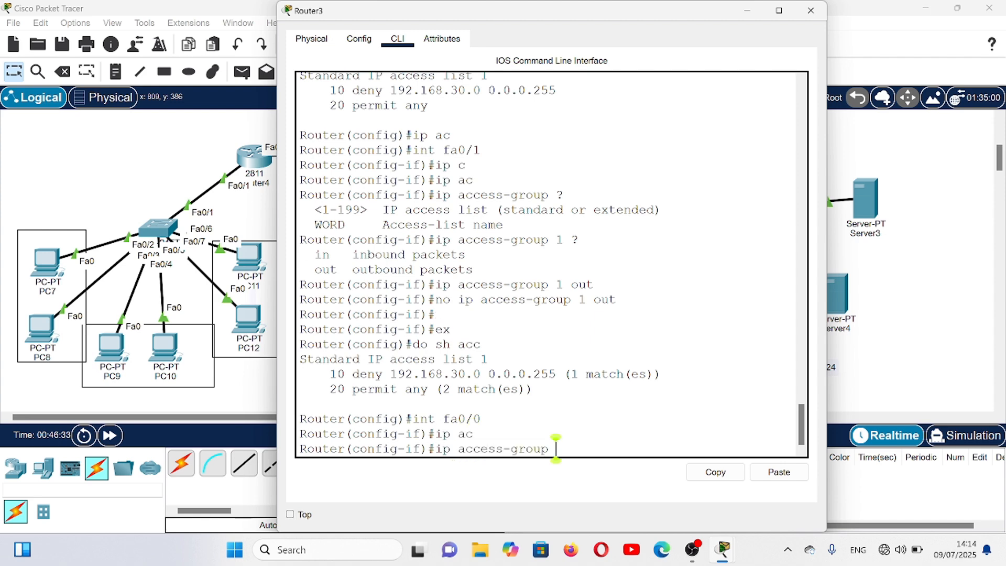
text(1 in)
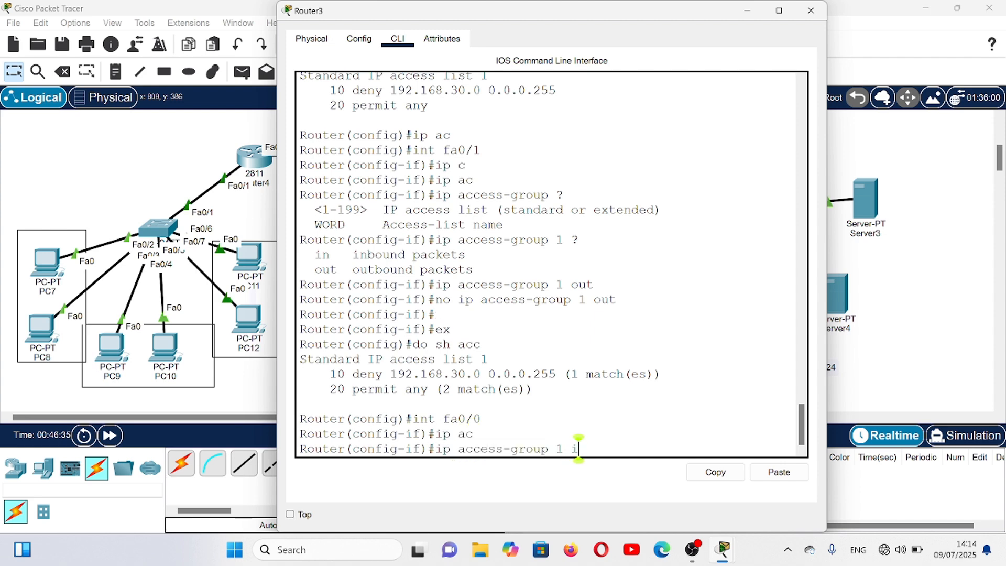
key(Return)
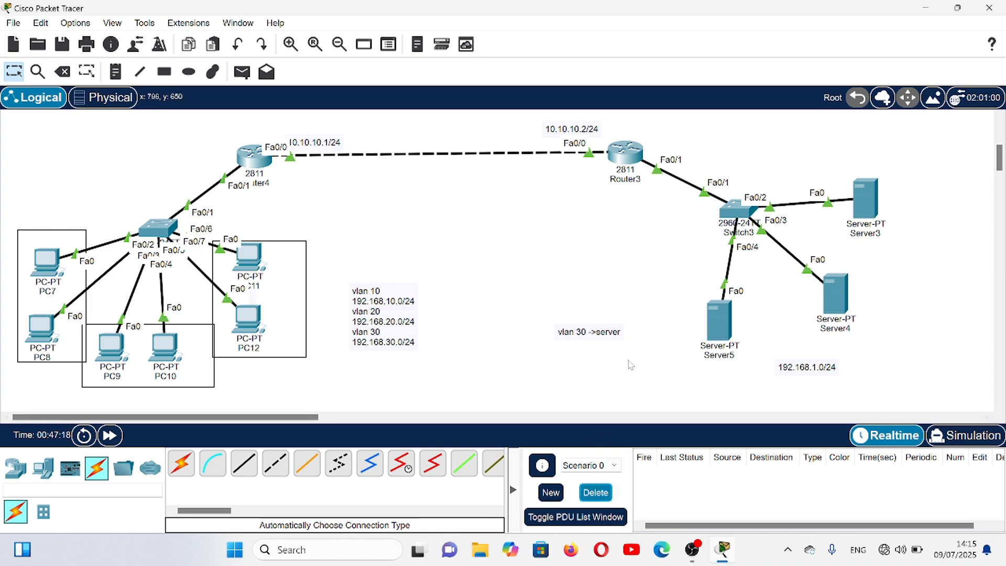
- Remove access list 1's inbound access group from Router3's fa0/0 and close the router's window
click(625, 152)
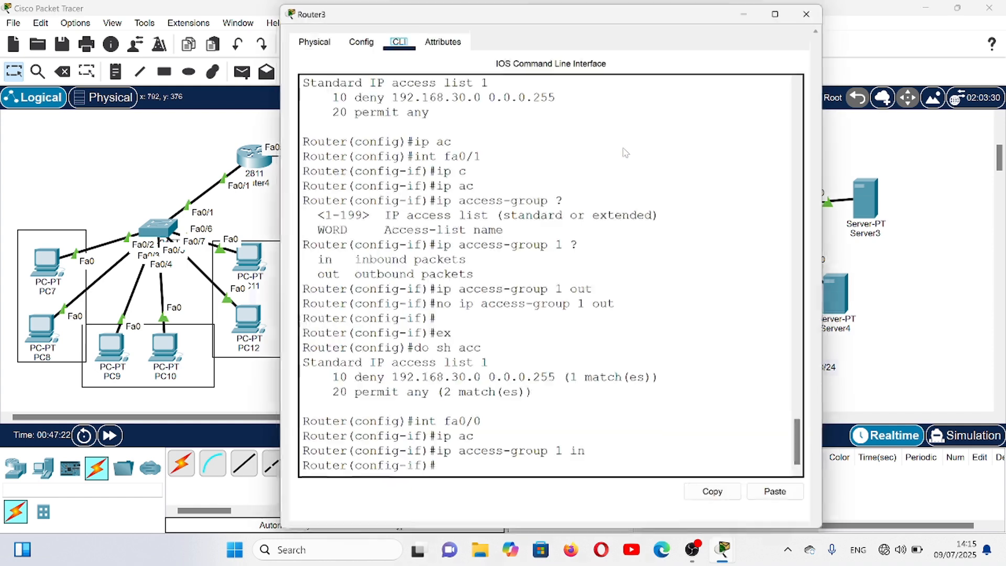
key(Return)
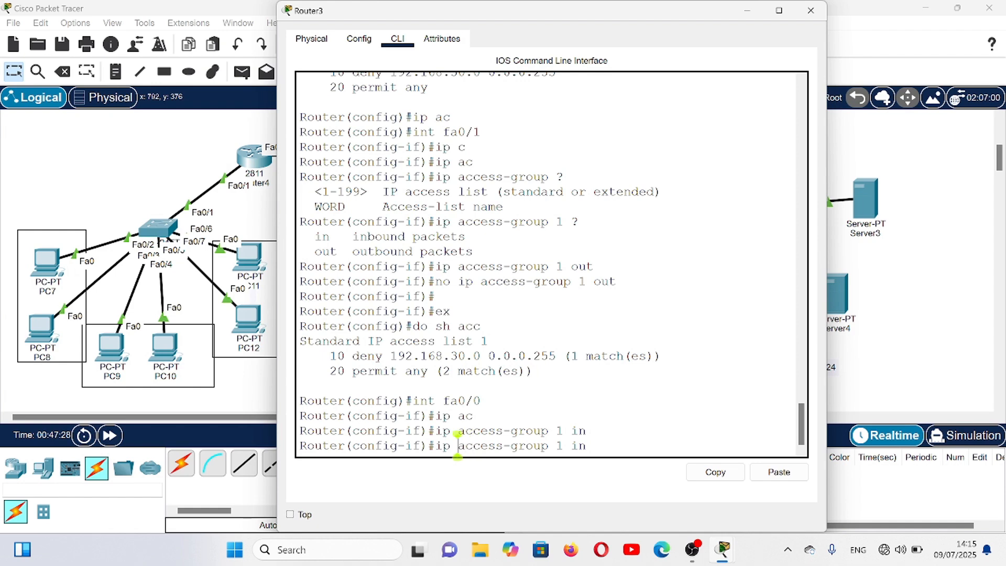
key(Home)
text(no)
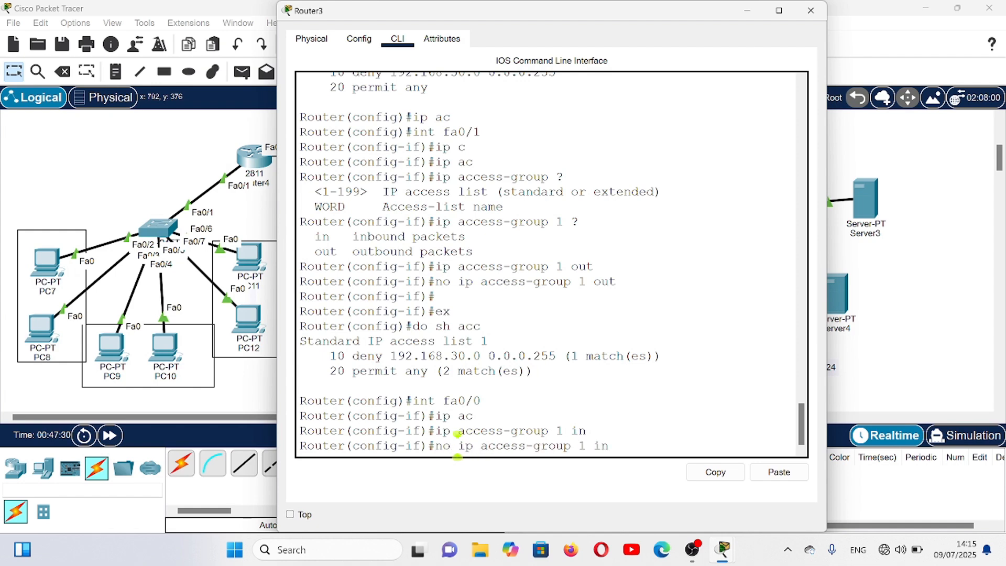
key(Return)
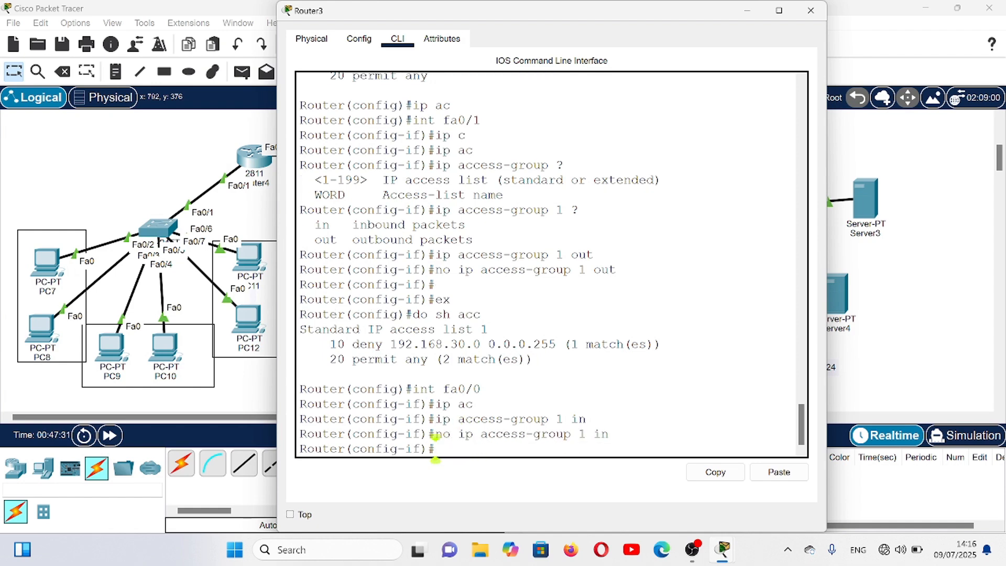
key(Return)
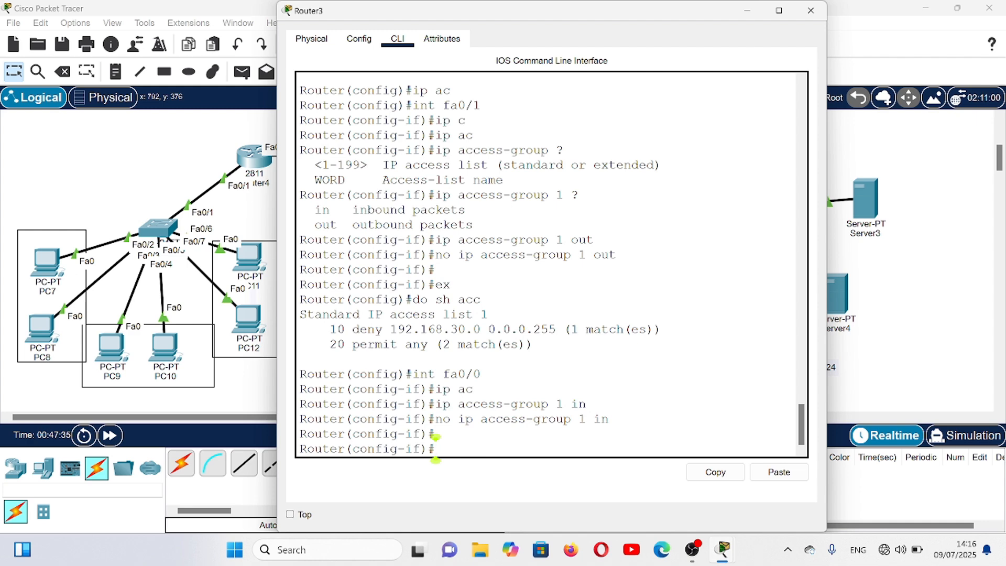
click(812, 11)
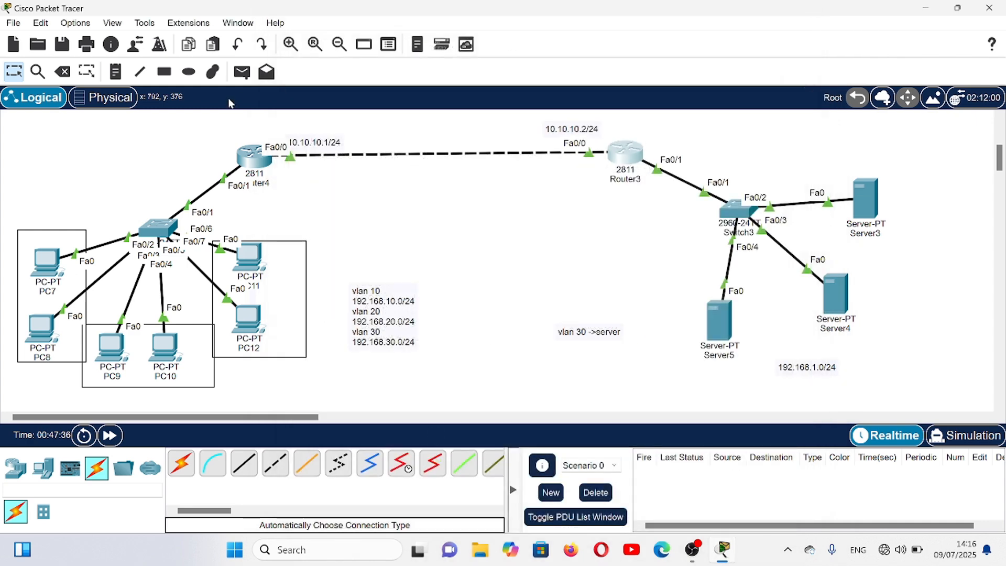
- Test connectivity with a simple PDU from PC12 to Server5, and delete the test scenario
click(240, 74)
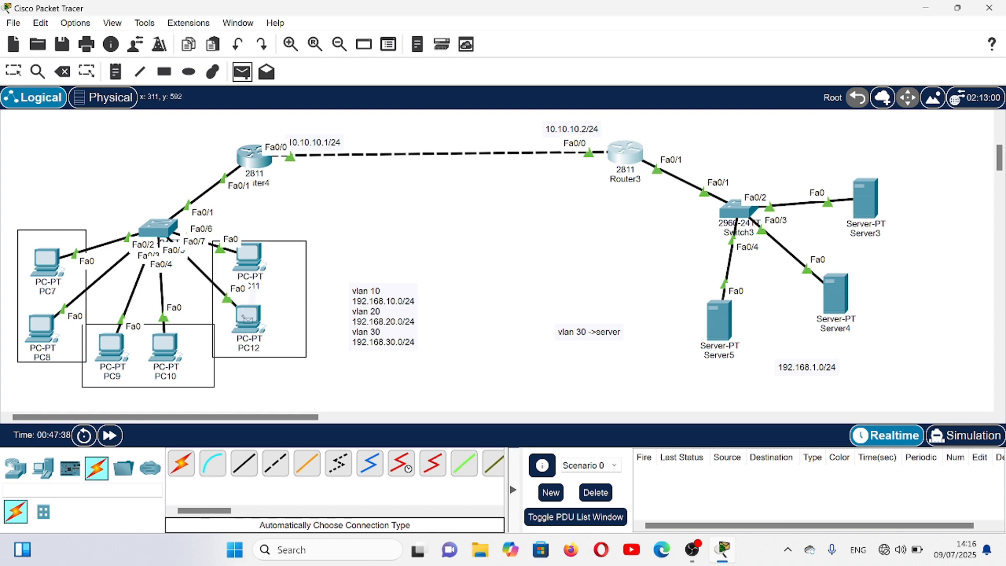
click(248, 318)
click(718, 317)
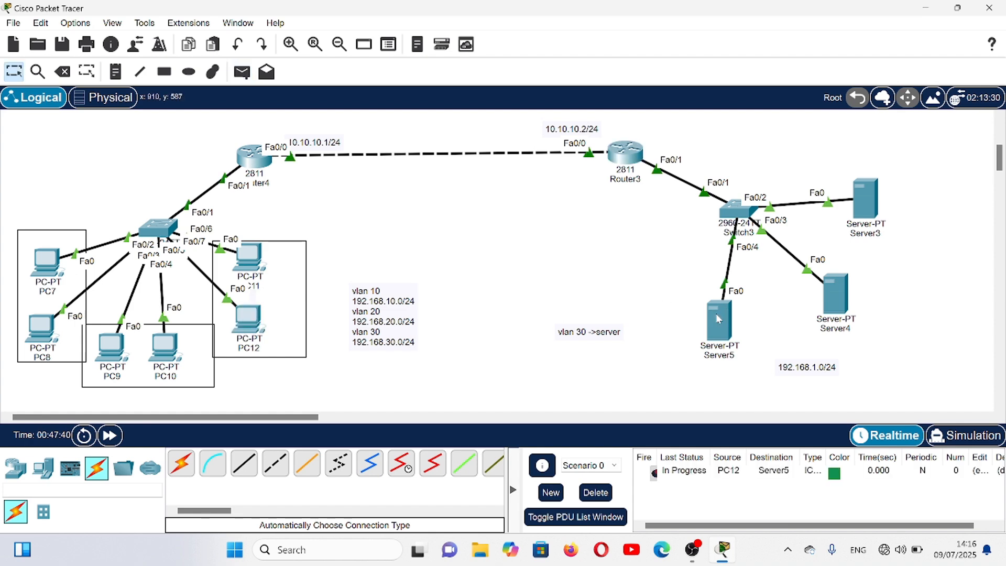
click(593, 495)
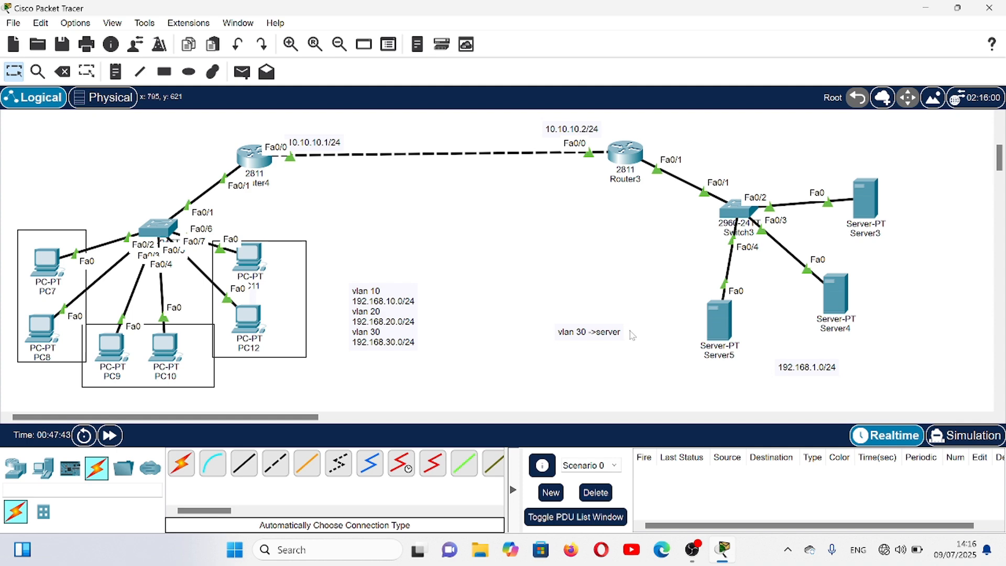
- Display Router3's running configuration with do sh run and page through it to the access-list 1 entries
click(632, 157)
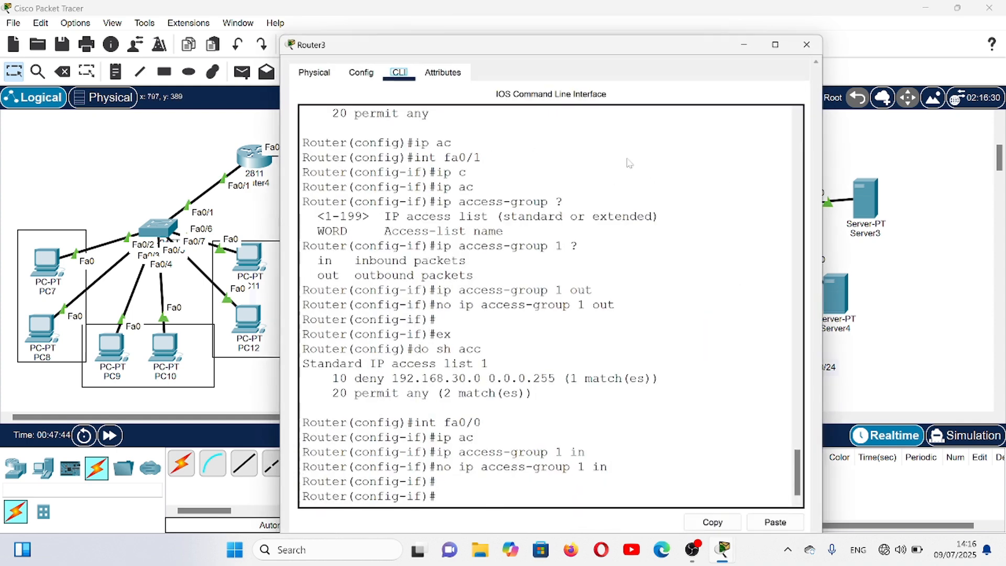
drag(802, 424, 797, 440)
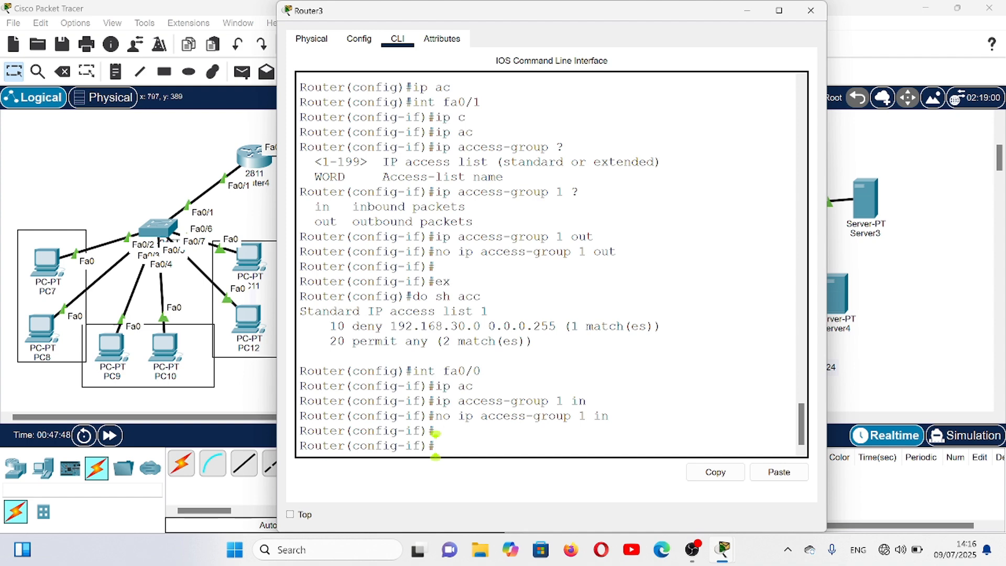
text(ex)
key(Return)
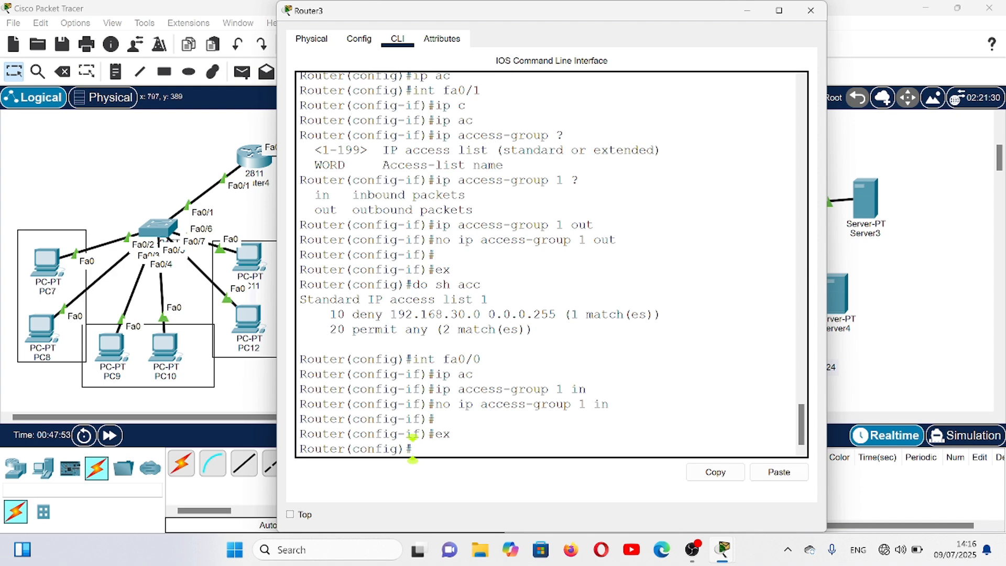
text(do sh run)
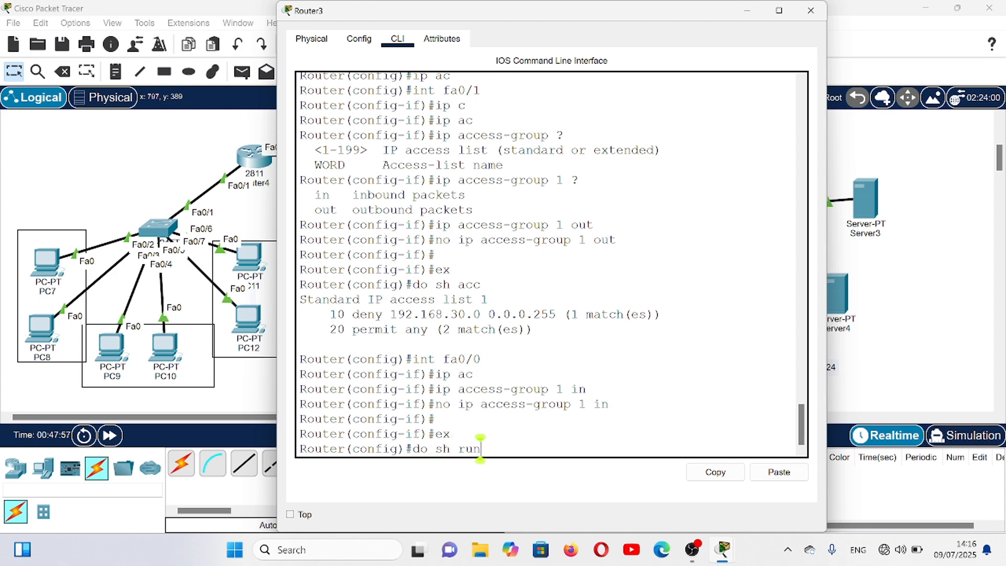
key(Return)
key(Return)
key(Return)
key(Return)
key(Return)
key(Return)
key(Return)
key(Return)
key(Return)
key(Return)
key(Return)
key(Return)
key(Return)
key(Return)
key(Return)
key(Return)
key(Return)
key(Return)
key(Return)
key(Return)
key(Return)
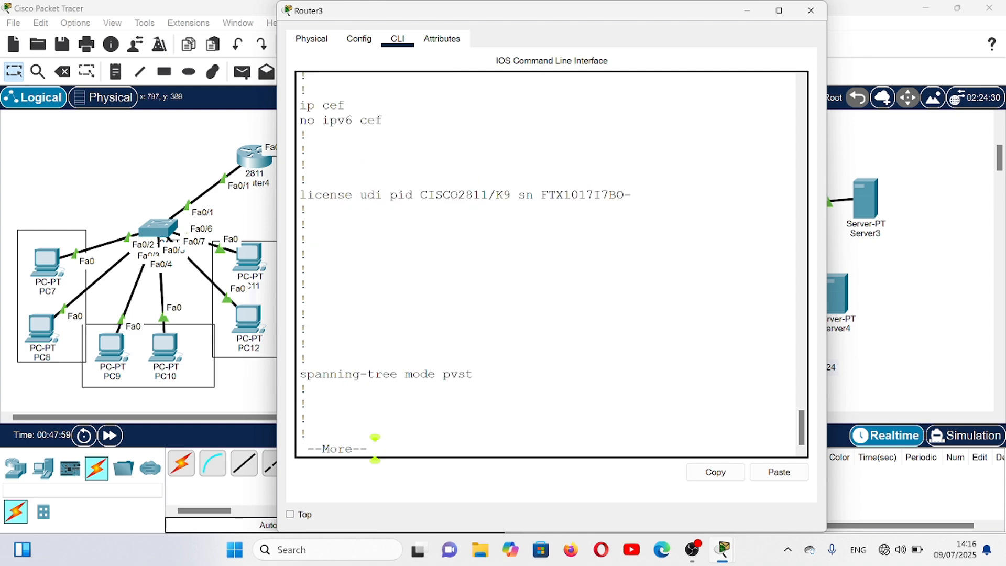
key(Return)
key(Return)
key(Return)
key(Return)
key(Return)
key(Return)
key(Return)
key(Return)
key(Return)
key(Return)
key(Return)
key(Return)
key(Return)
key(Return)
key(Return)
key(Return)
key(Return)
key(Return)
key(Return)
key(Return)
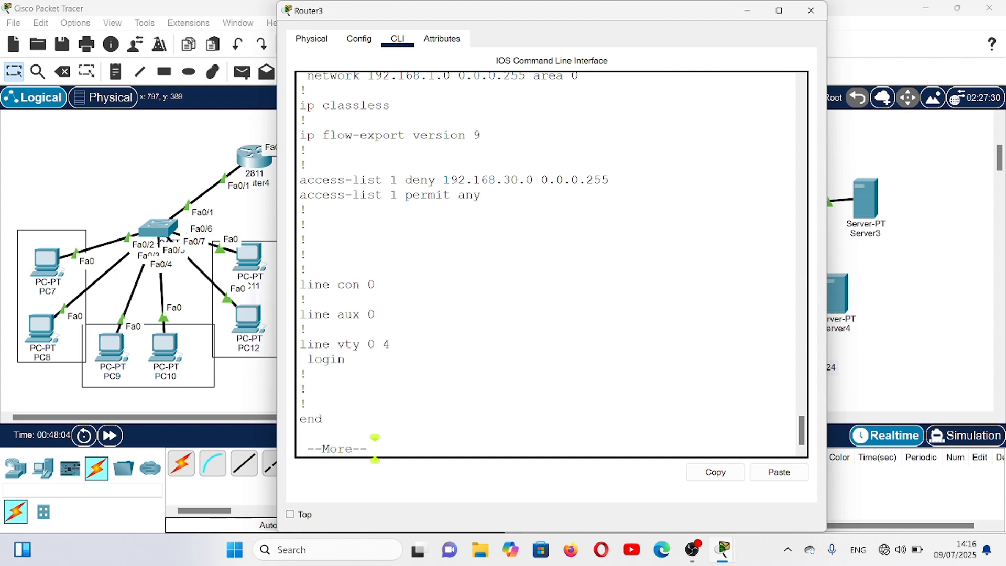
- Copy the access-list 1 deny and permit lines from Router3's running configuration and open Router4's command line
drag(300, 180, 481, 195)
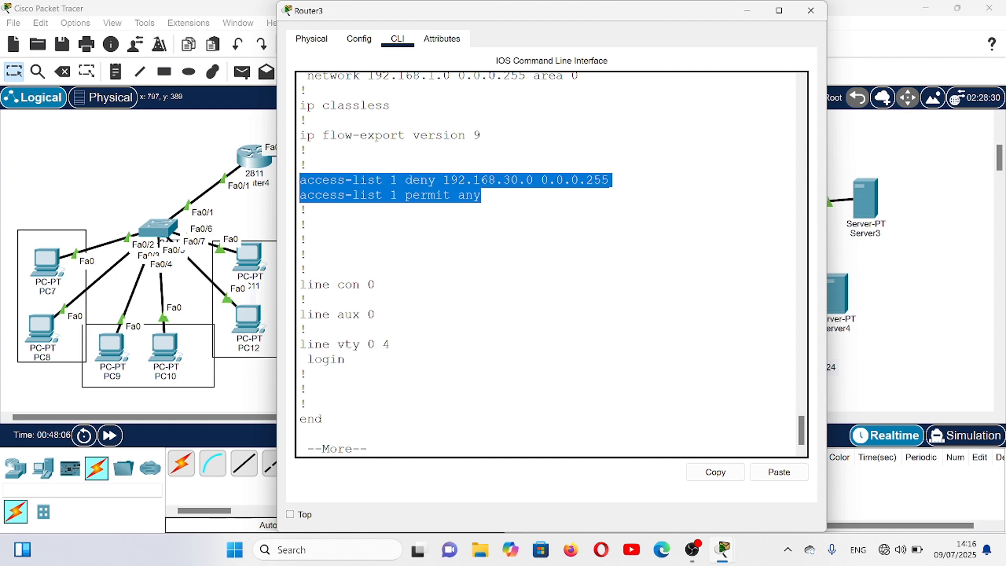
click(717, 472)
click(811, 10)
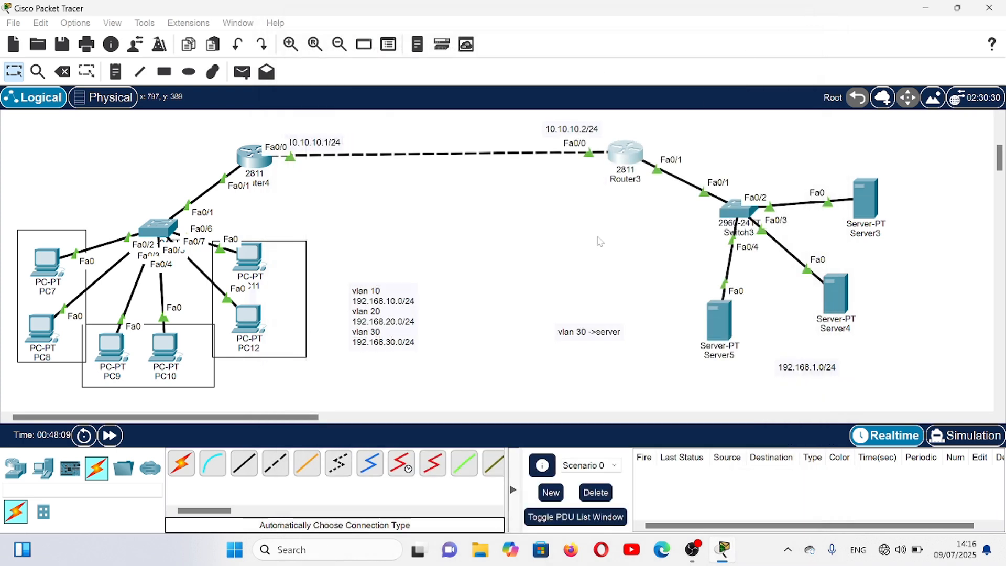
click(267, 164)
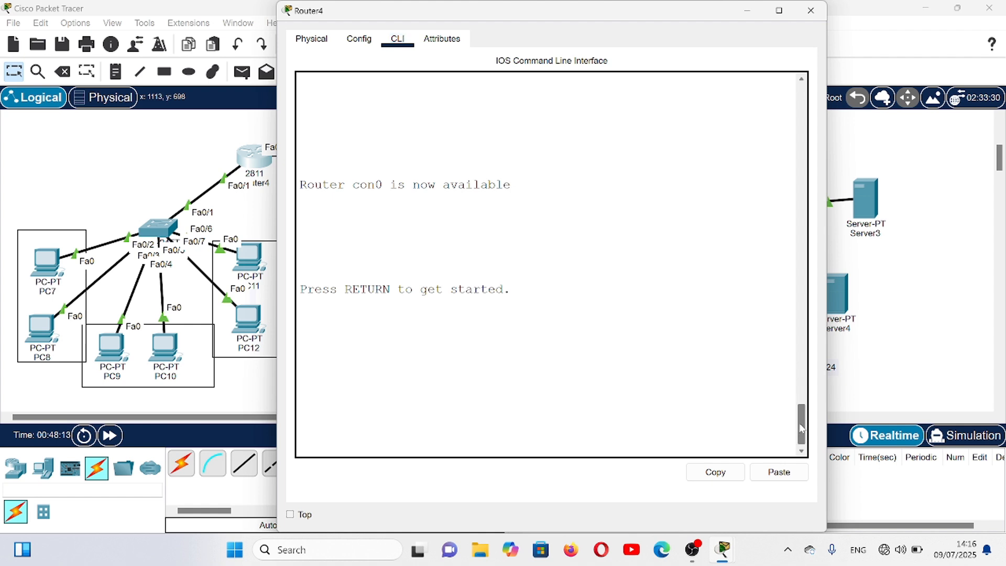
- Enter global configuration mode on Router4 and paste the access-list 1 lines denying 192.168.30.0 0.0.0.255 and permitting any
key(Return)
key(Return)
text(en)
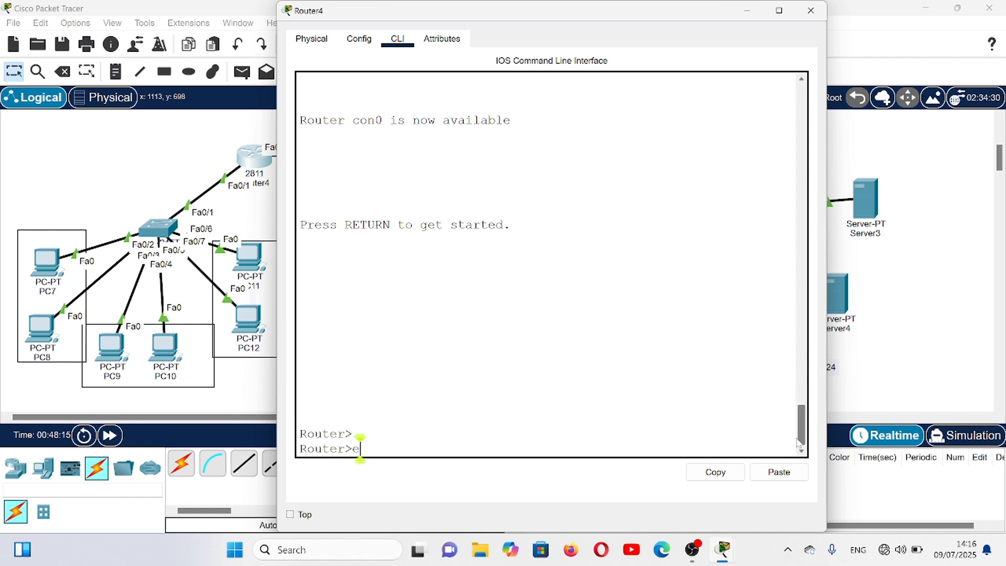
key(Return)
text(co)
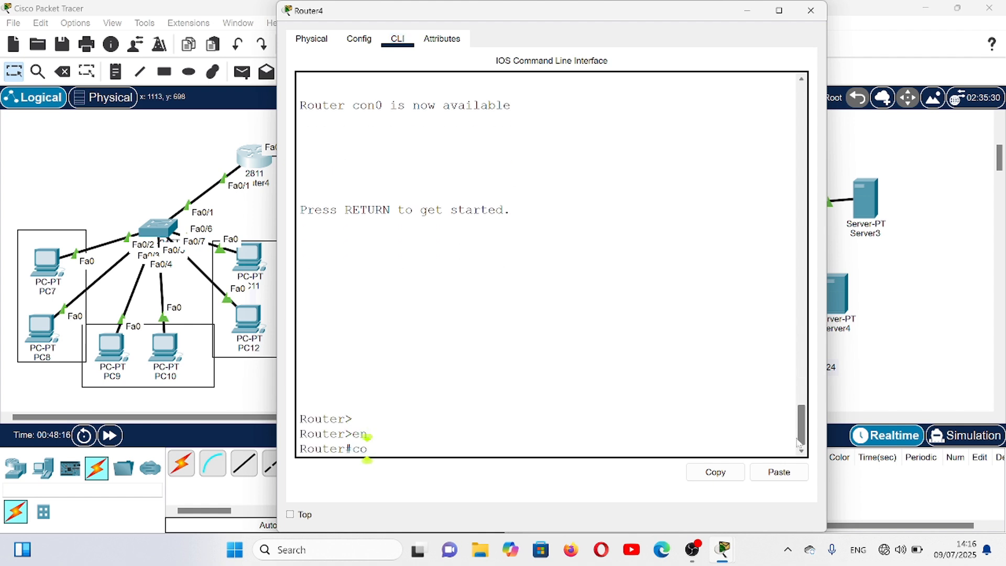
text(mf t)
key(Return)
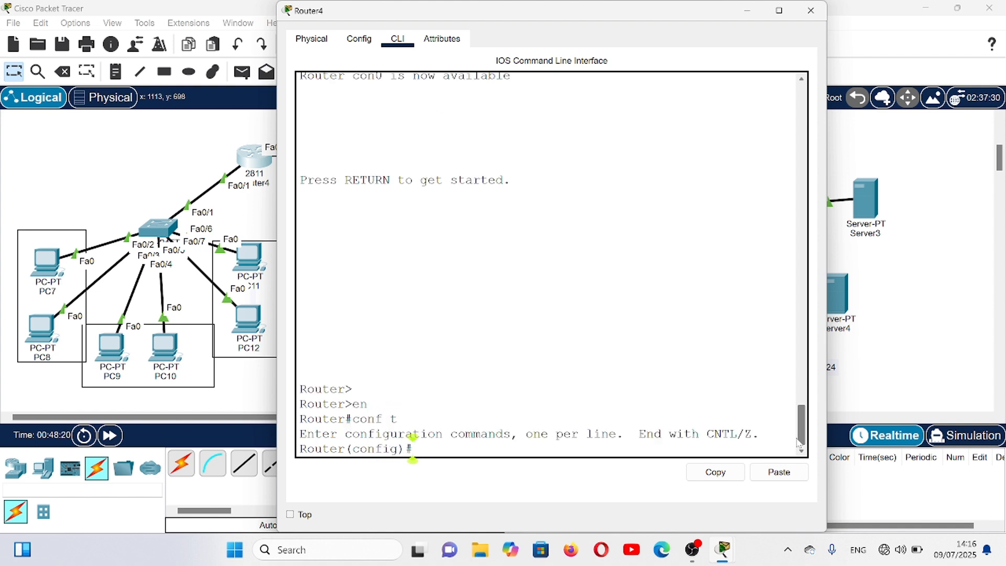
click(793, 482)
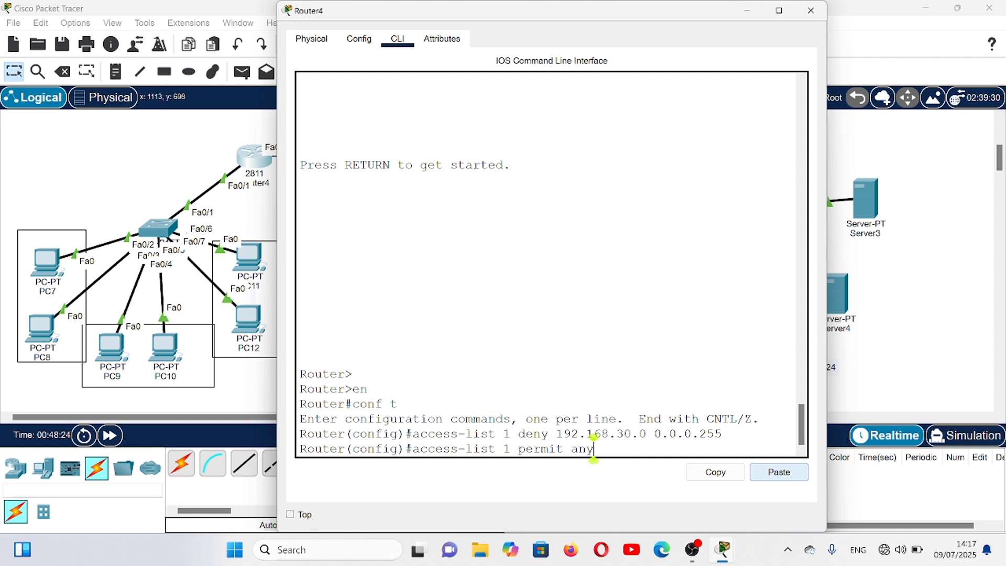
key(Return)
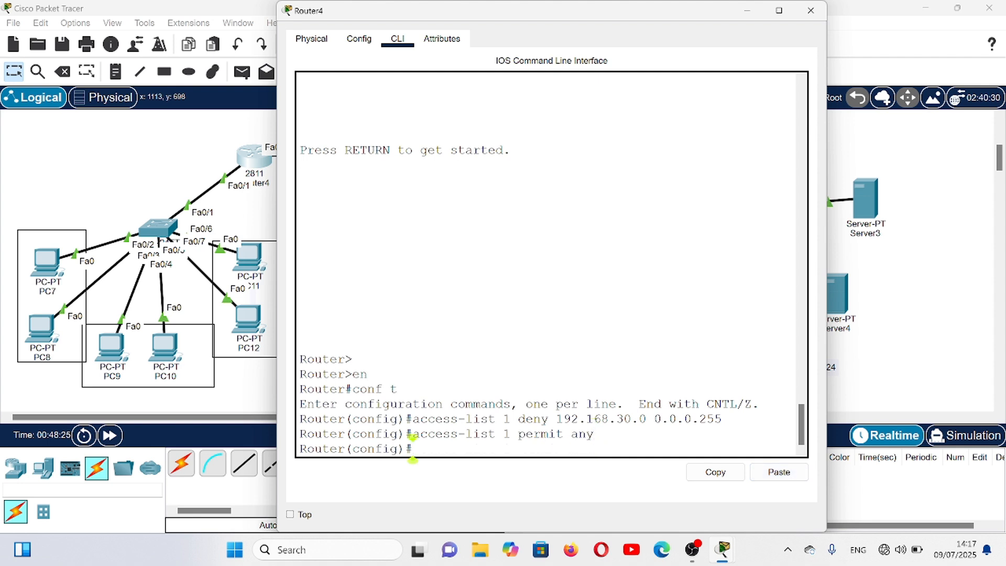
- Display Router4's access lists with do sh ac
text(do sh ac)
key(Return)
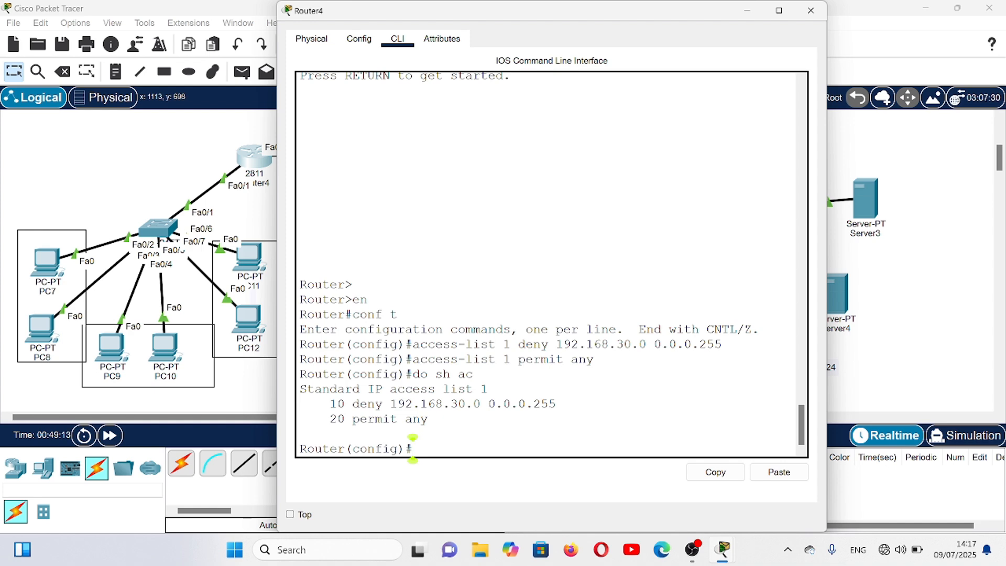
- Apply access list 1 inbound on Router4's subinterface fa0/1.30 and close the router's window
text(int fa0.1)
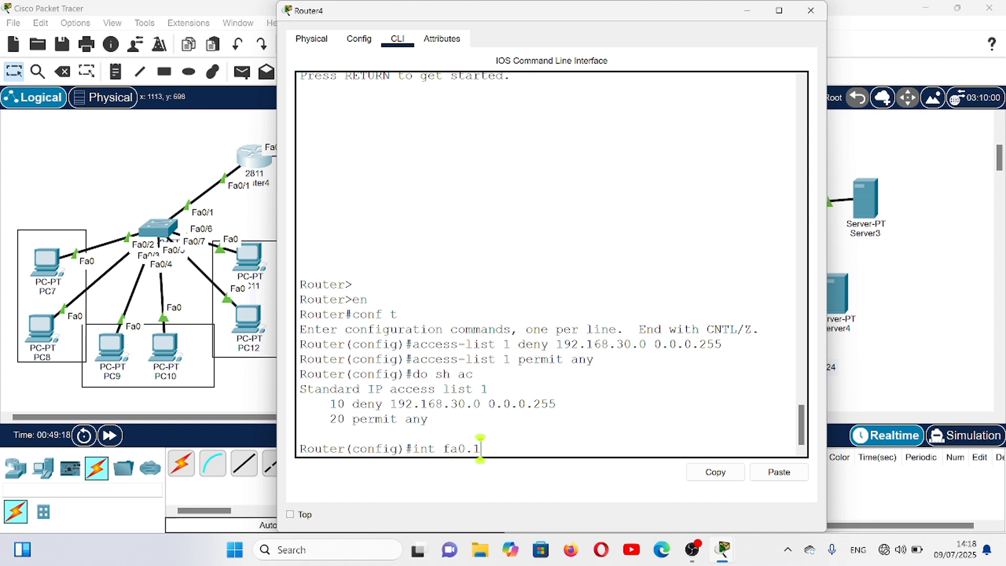
key(BackSpace)
text(/1)
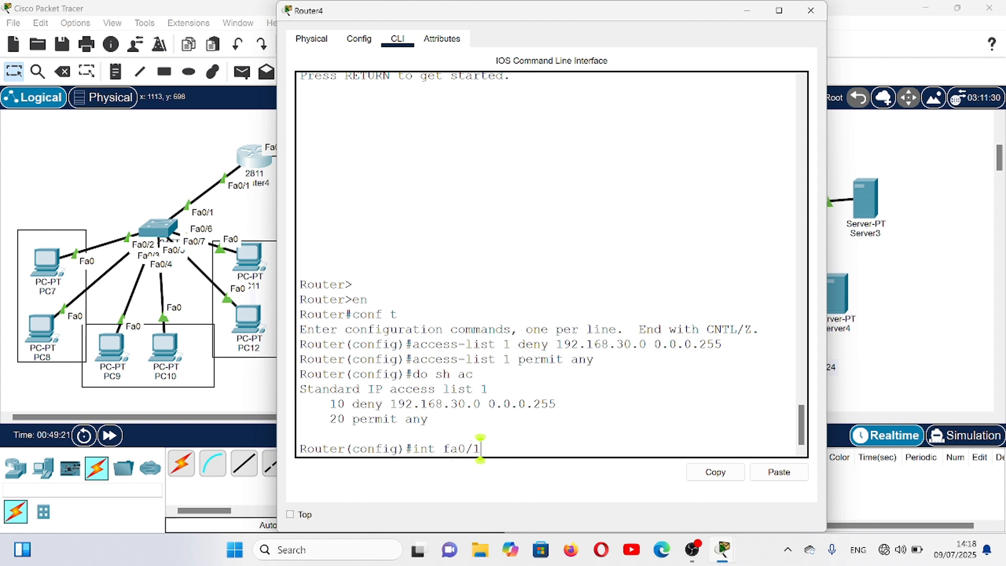
text(.30)
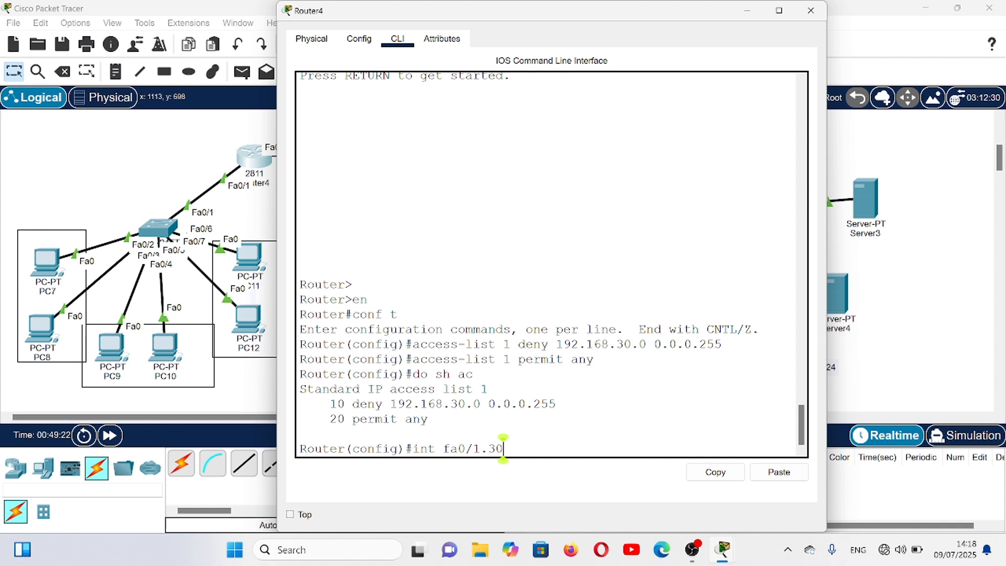
key(Return)
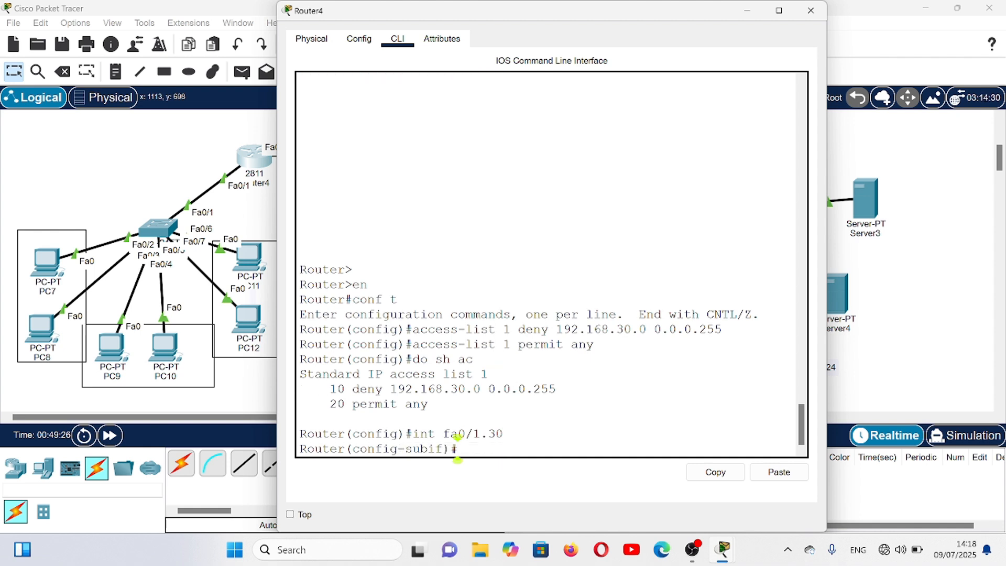
text(ip ac)
key(Tab)
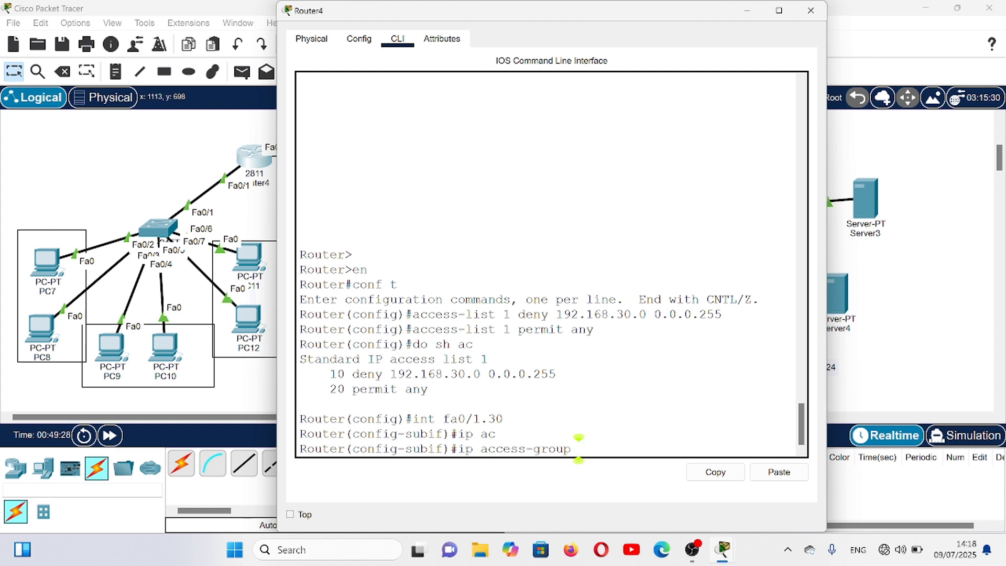
text(1 in)
key(Return)
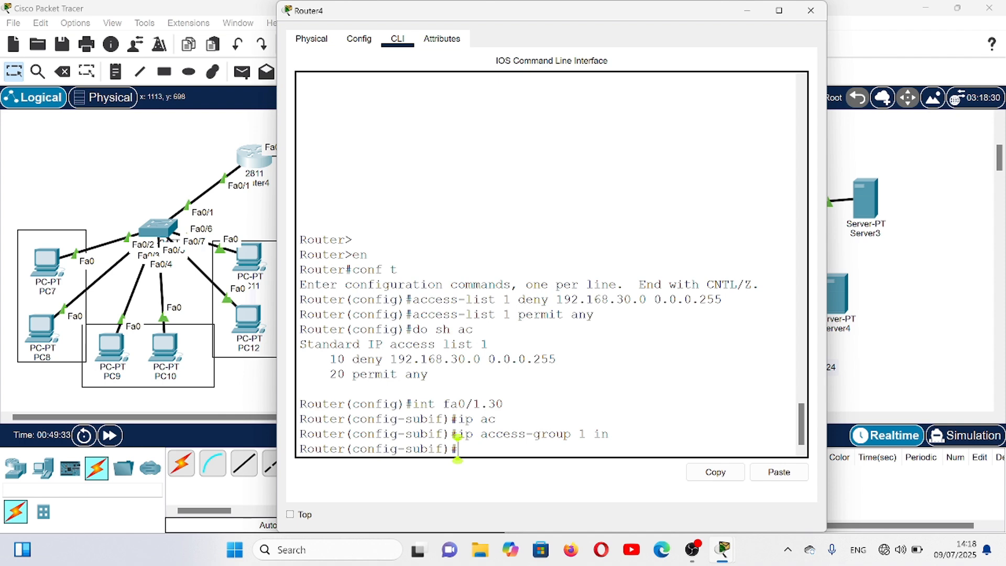
click(810, 10)
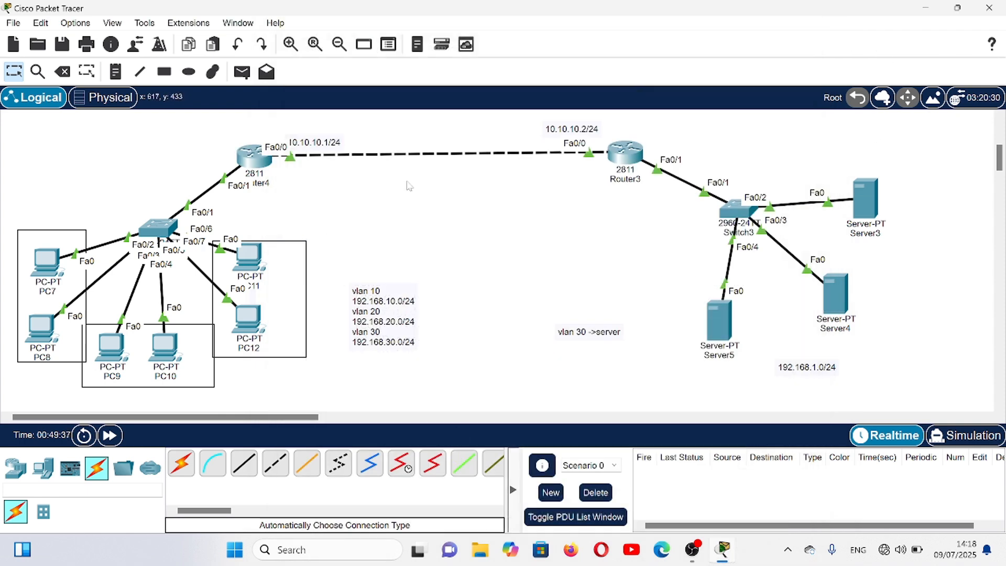
- Test connectivity with simple PDUs from PC12 to Server3 and from PC11 to Server3
click(241, 72)
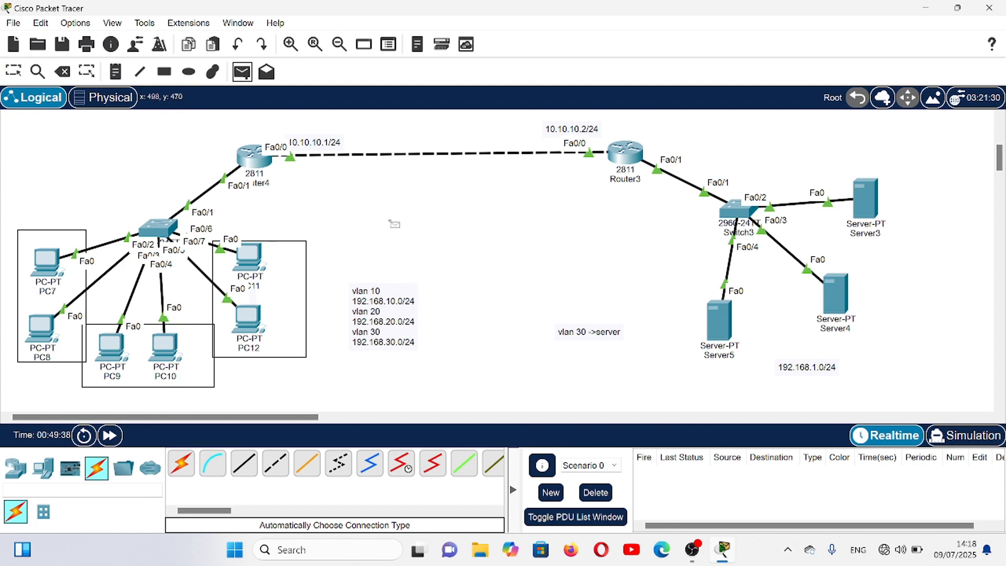
click(242, 313)
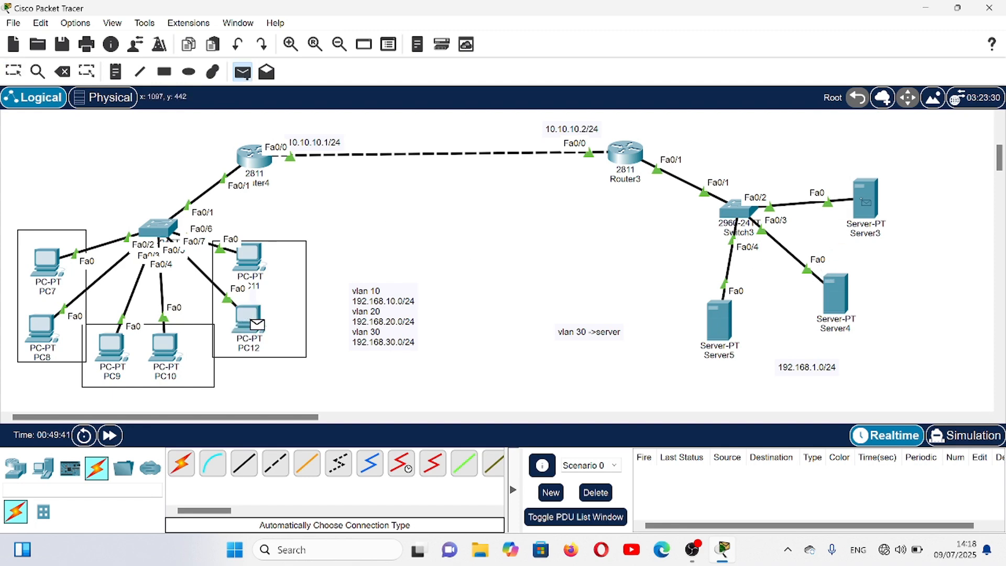
click(866, 206)
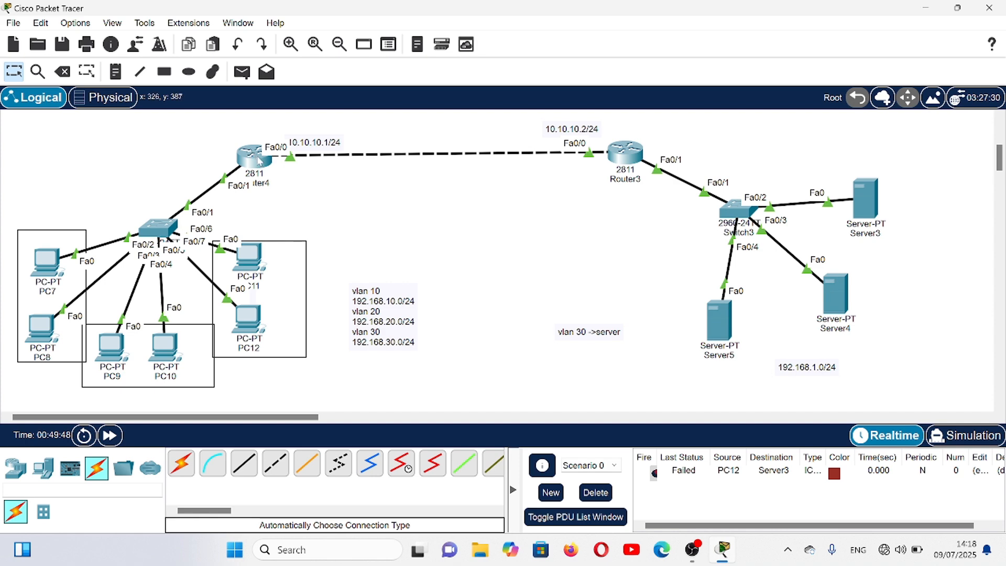
click(242, 71)
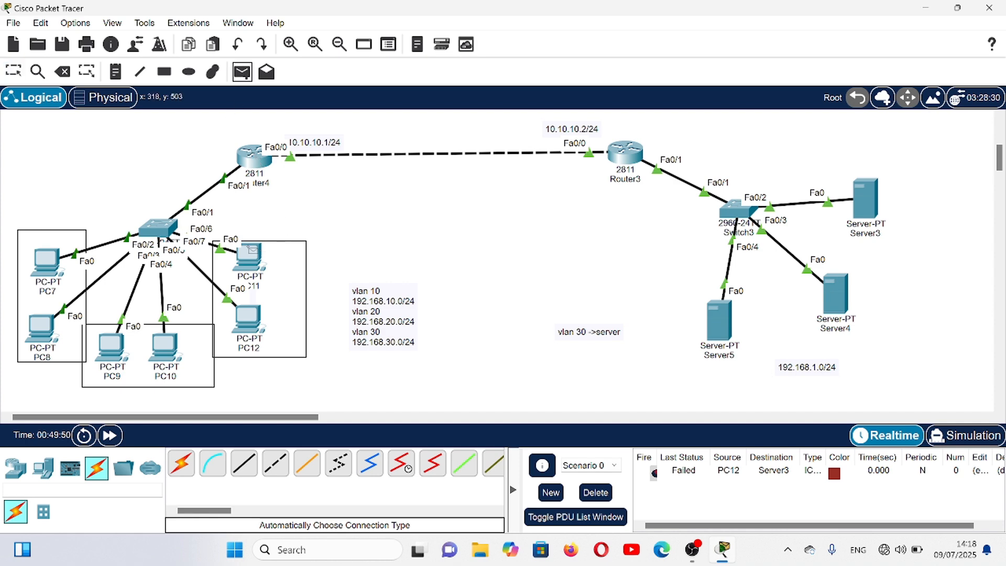
click(258, 260)
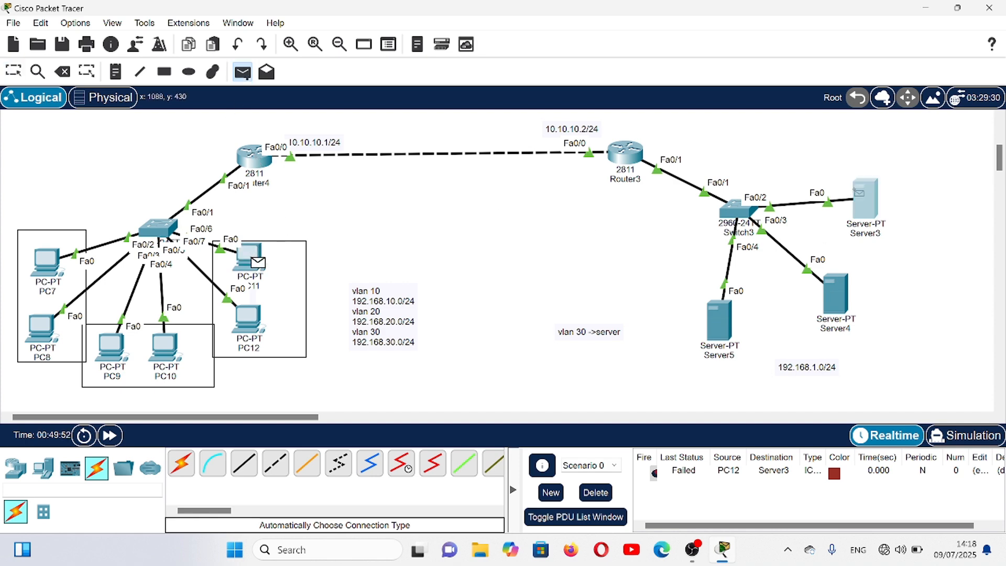
click(858, 195)
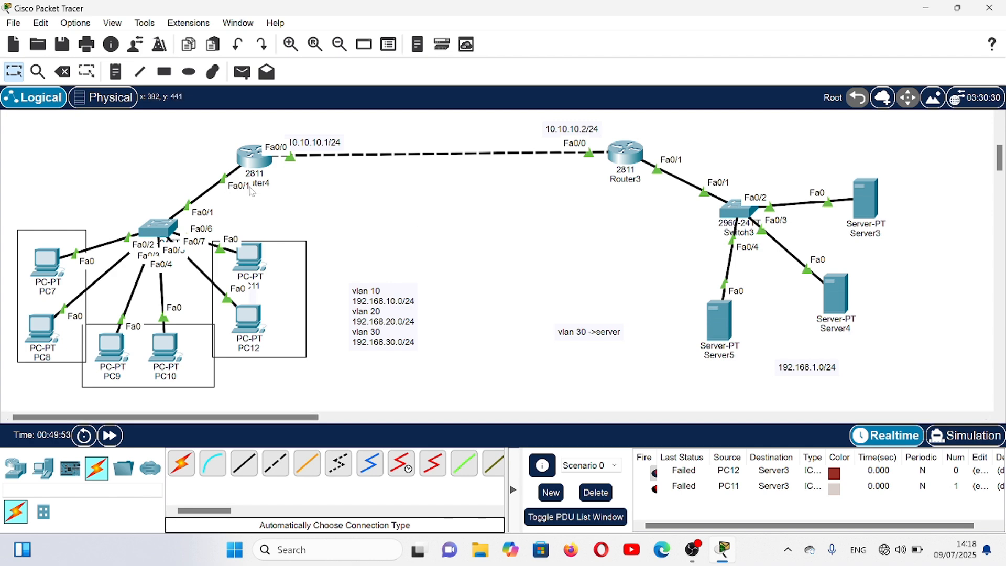
- Reopen Router4's command line and display its access lists with do sh acc to check the match counters
click(257, 157)
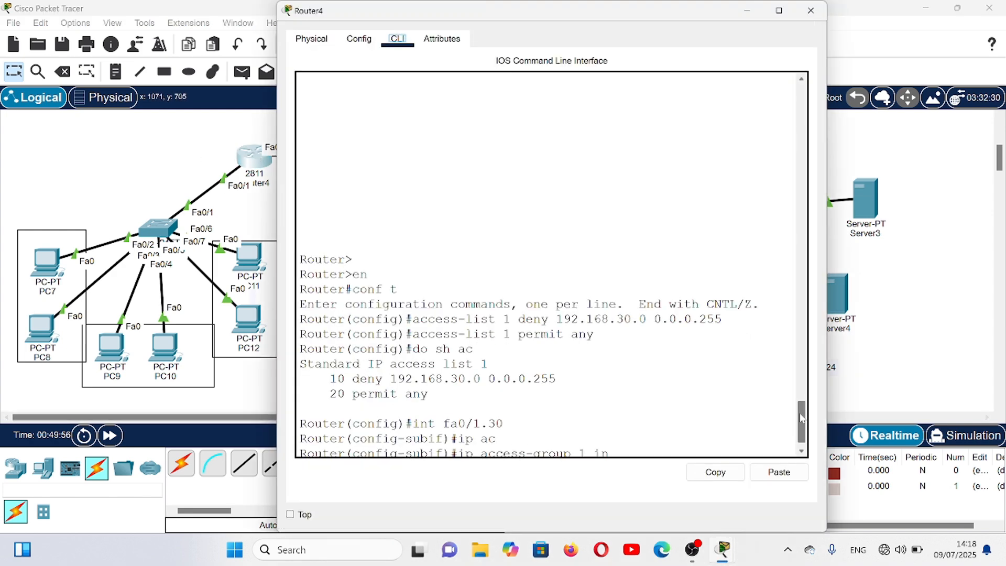
click(458, 445)
key(Return)
text(d)
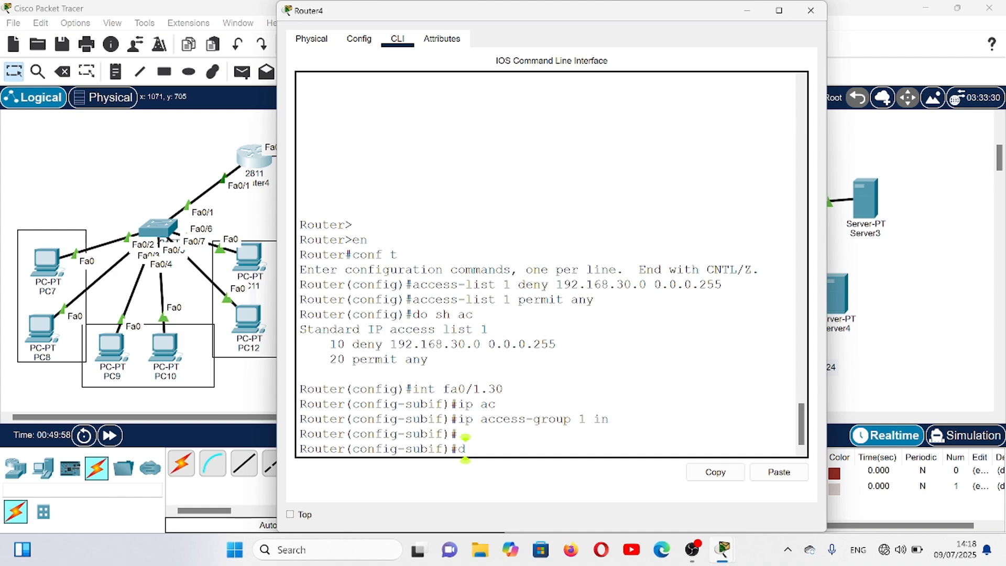
text(o sh )
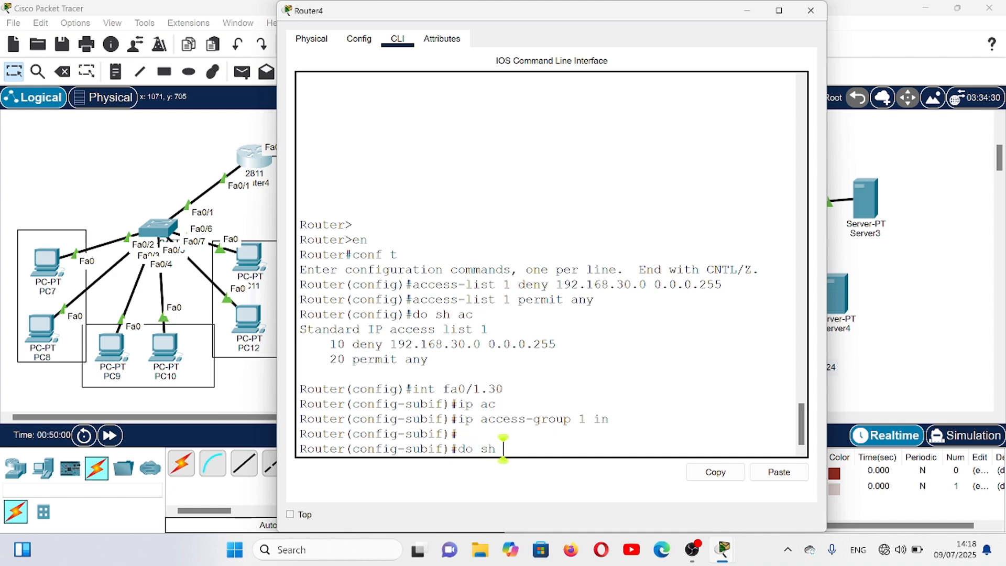
text(acc)
key(Return)
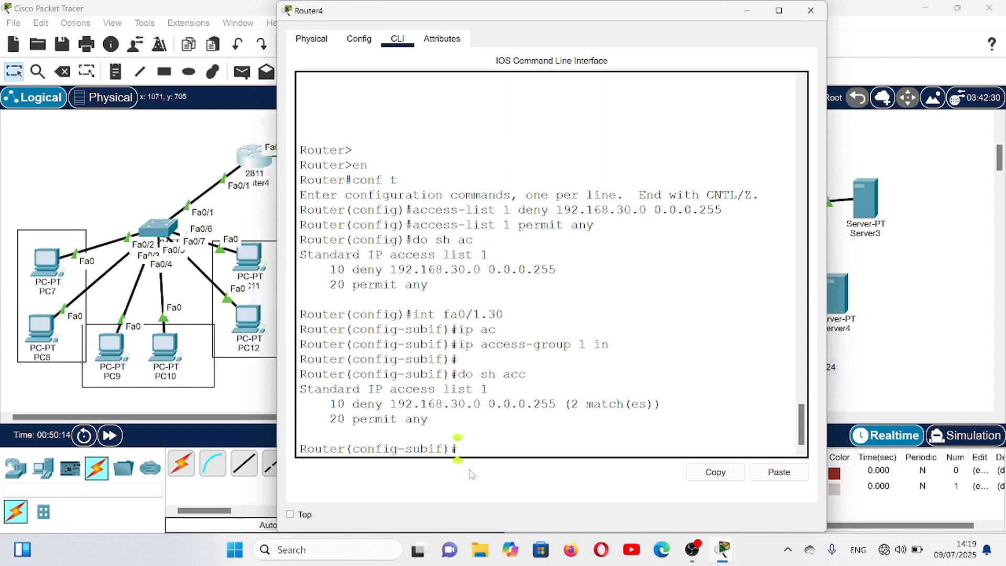
- Remove access list 1's inbound access group from Router4's subinterface fa0/1.30 and close the router's window
text(ex)
key(Return)
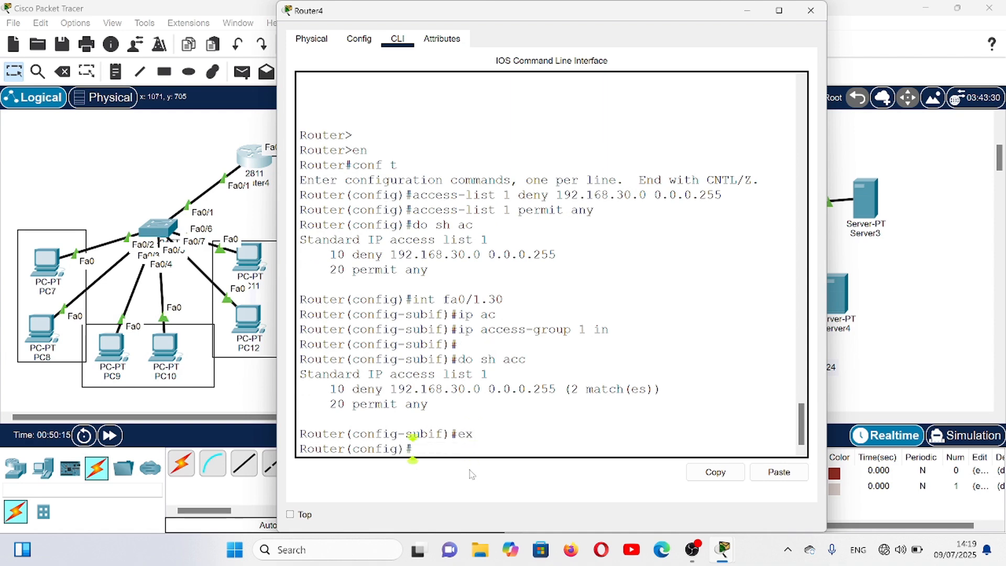
text(int fa0/1)
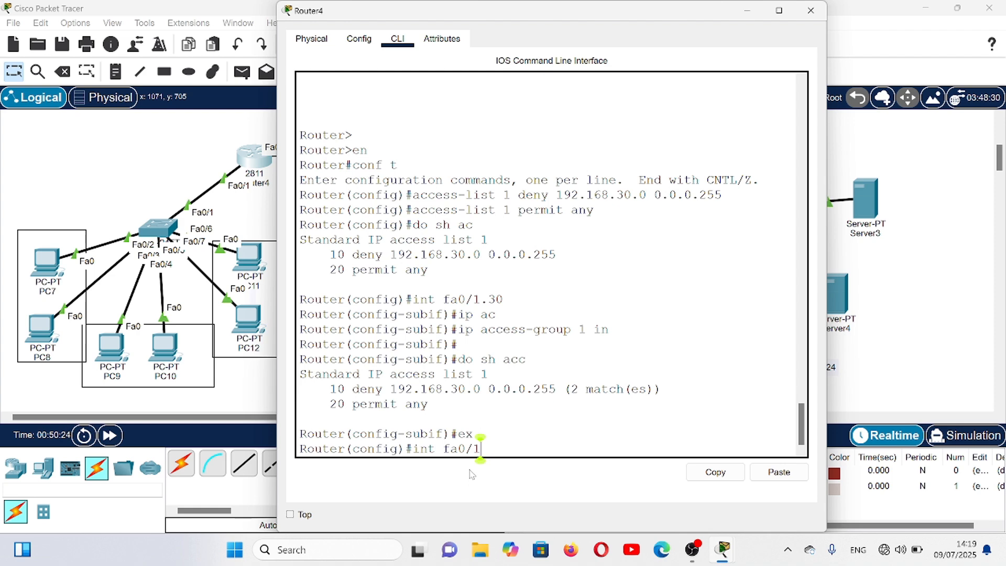
text(.30)
key(Return)
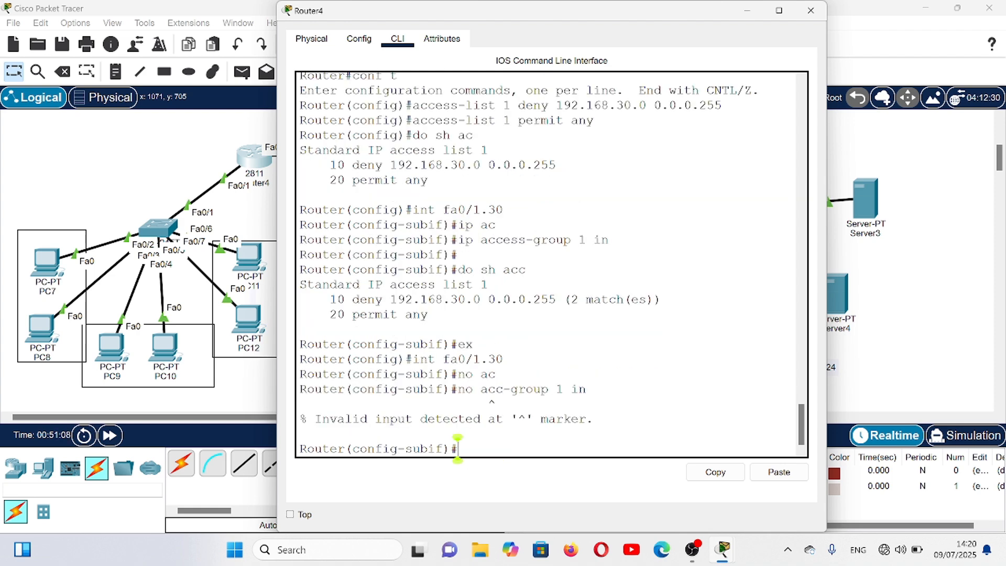
text(no ip ac)
key(Tab)
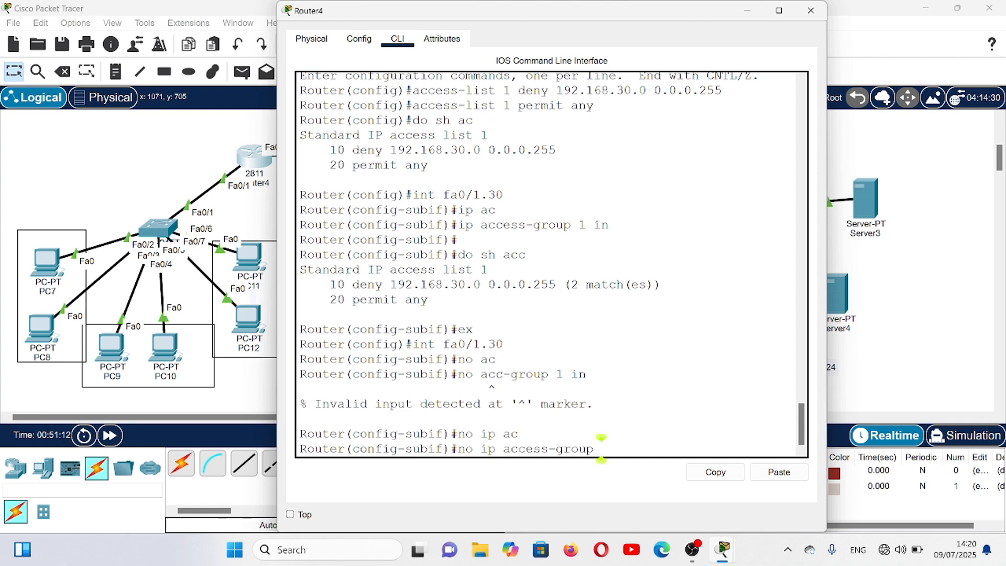
text(1 in)
key(Return)
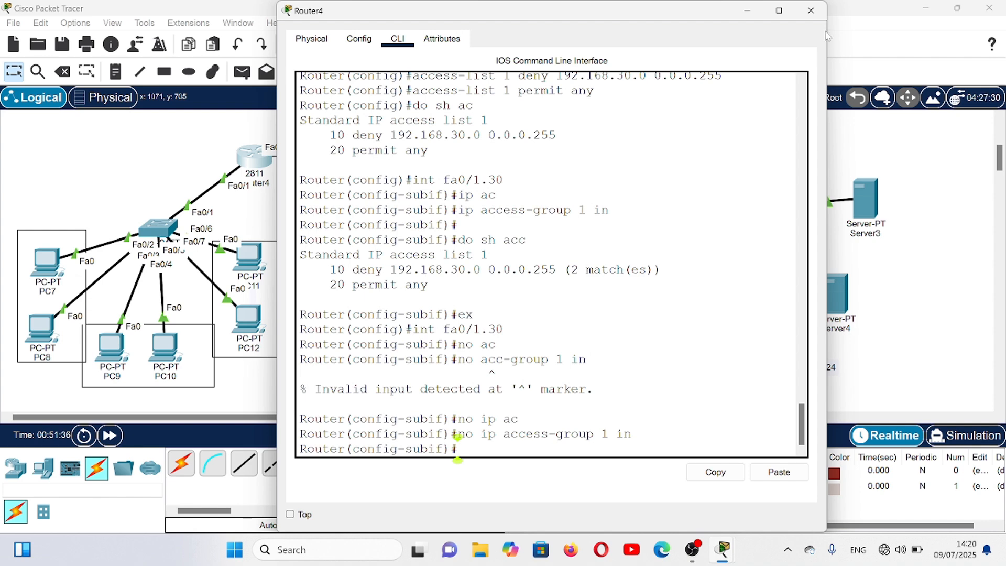
click(811, 10)
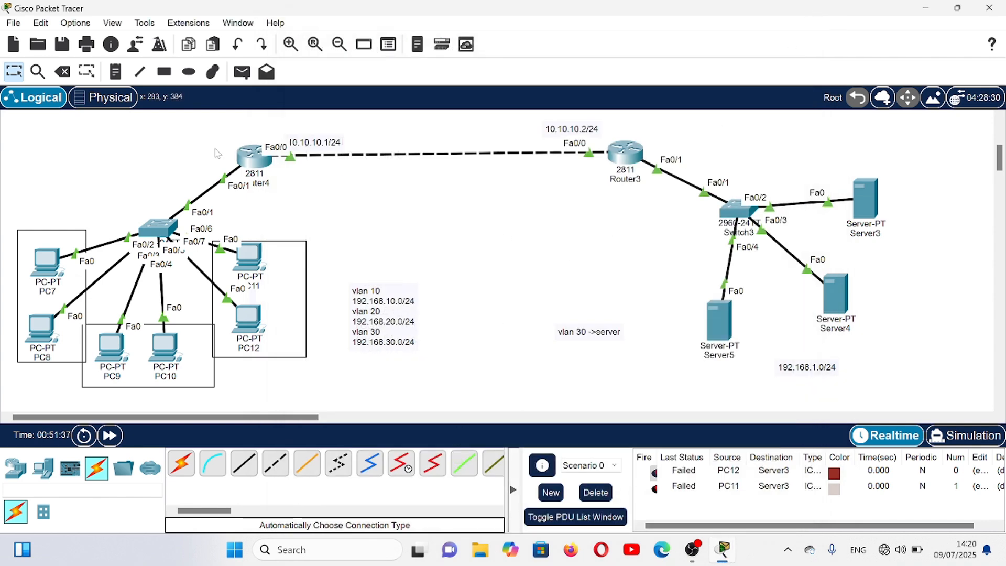
- Test connectivity with a simple PDU from PC12 to Server5, and delete the test scenario
click(241, 71)
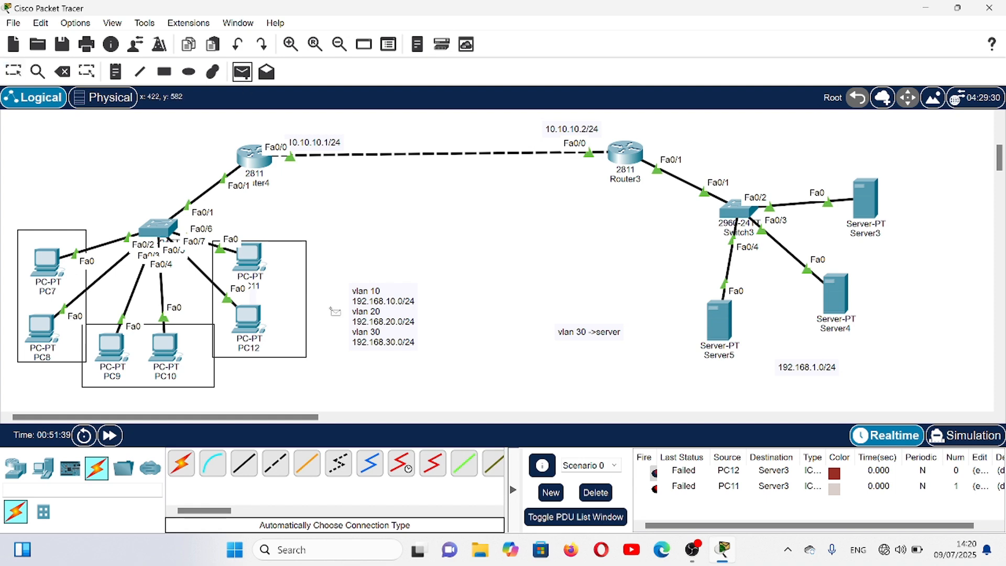
click(251, 314)
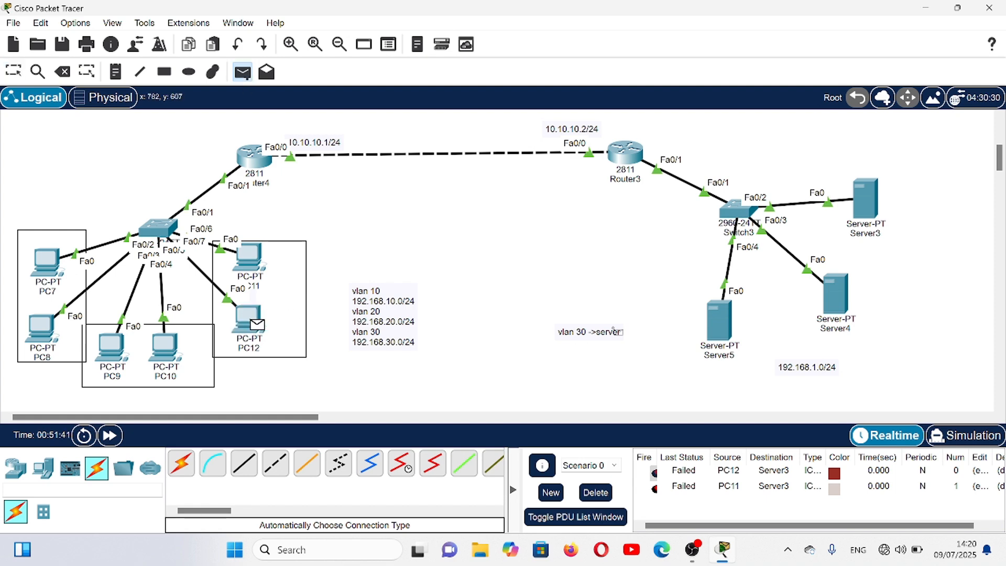
click(725, 322)
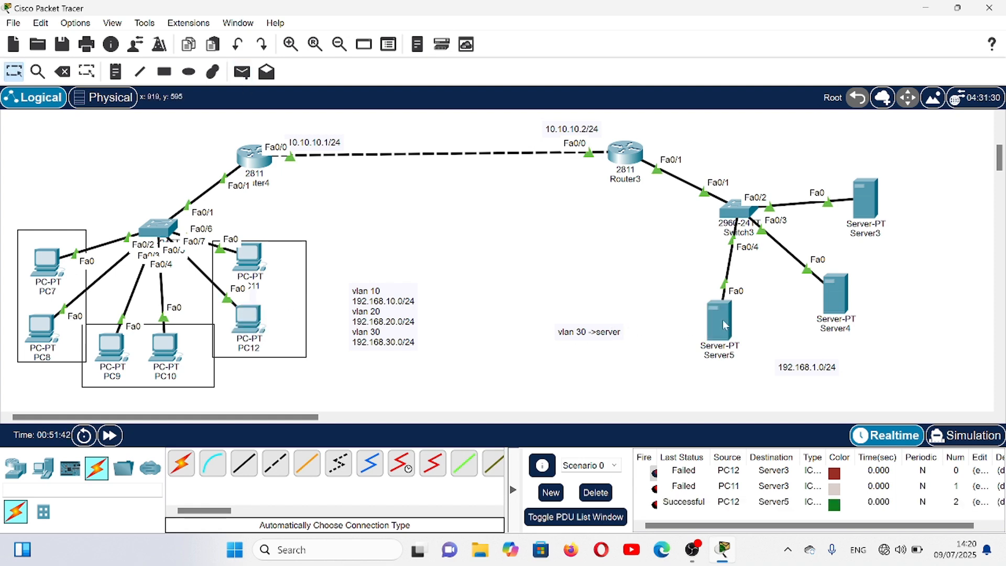
click(587, 495)
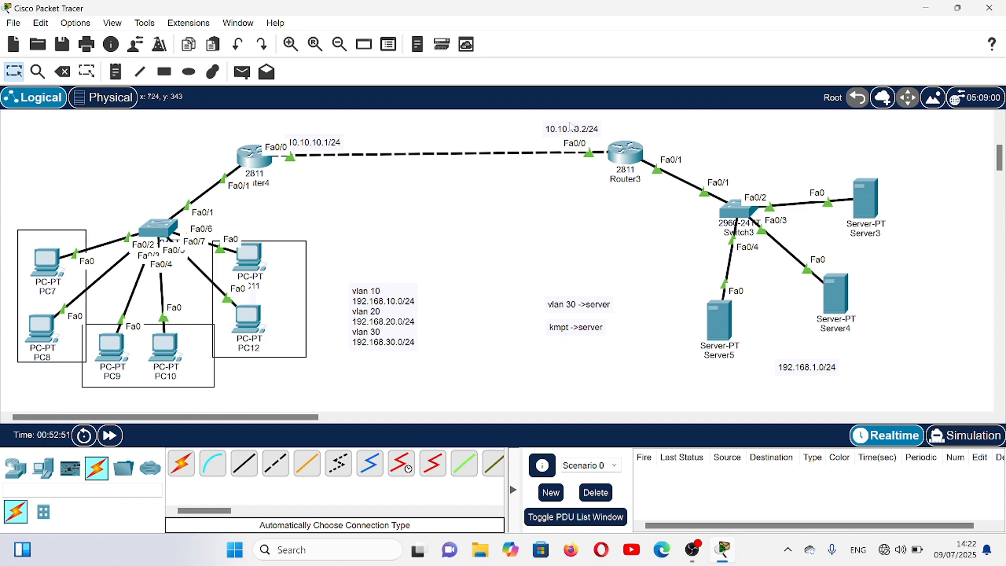
- Open Router3's command line and append an access list 1 entry denying host 192.168.10.3
click(621, 154)
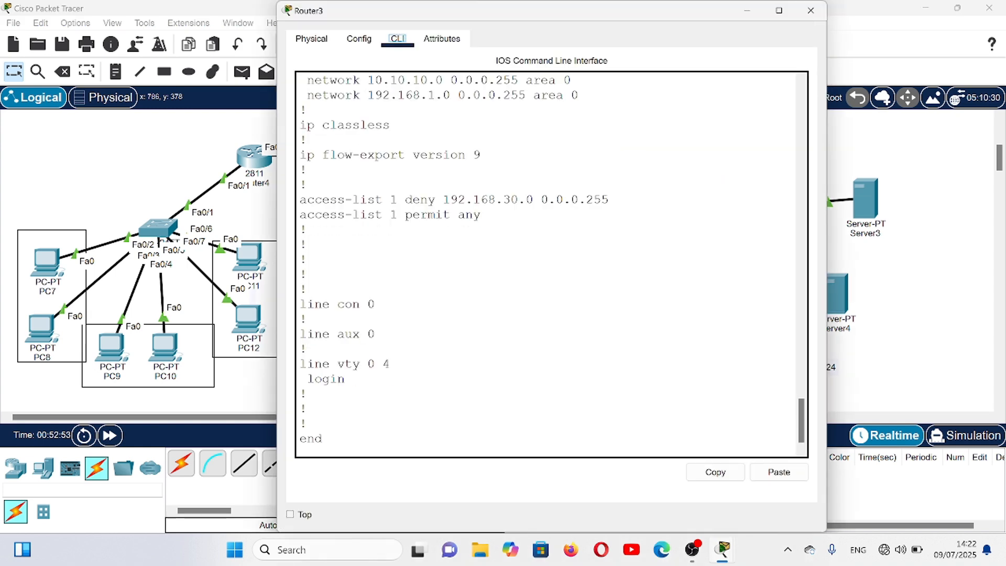
drag(800, 407, 800, 428)
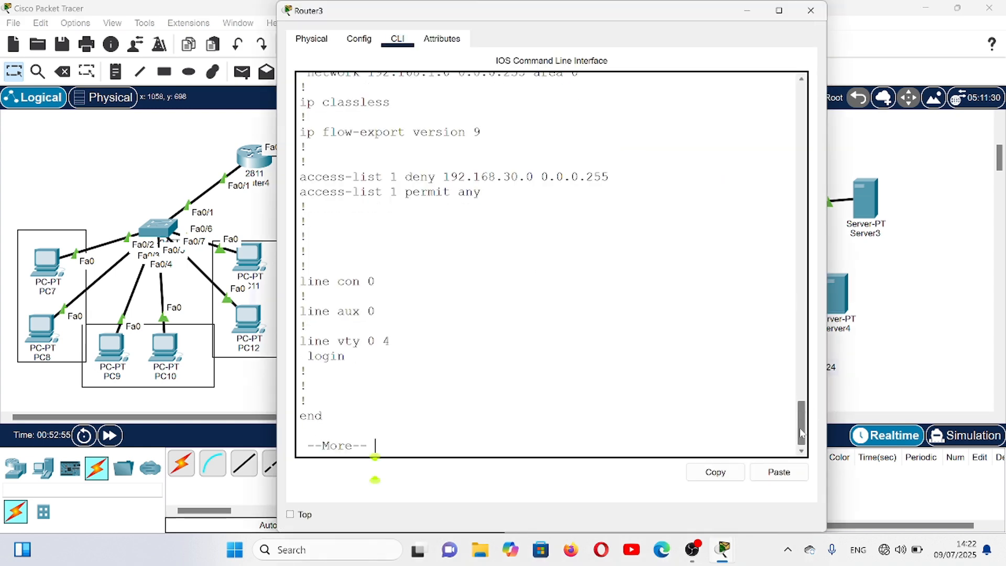
key(Return)
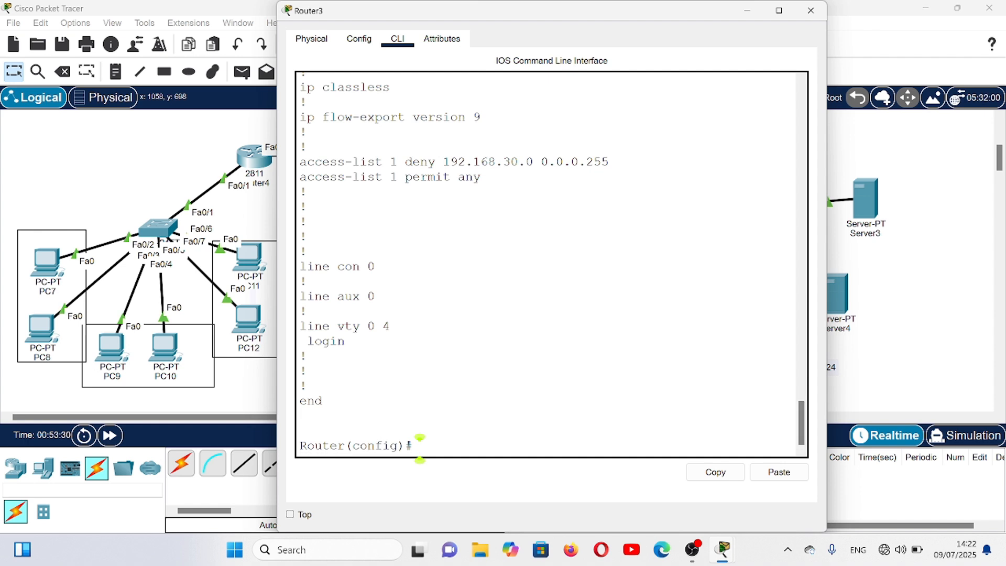
text(ac)
key(Tab)
text(1)
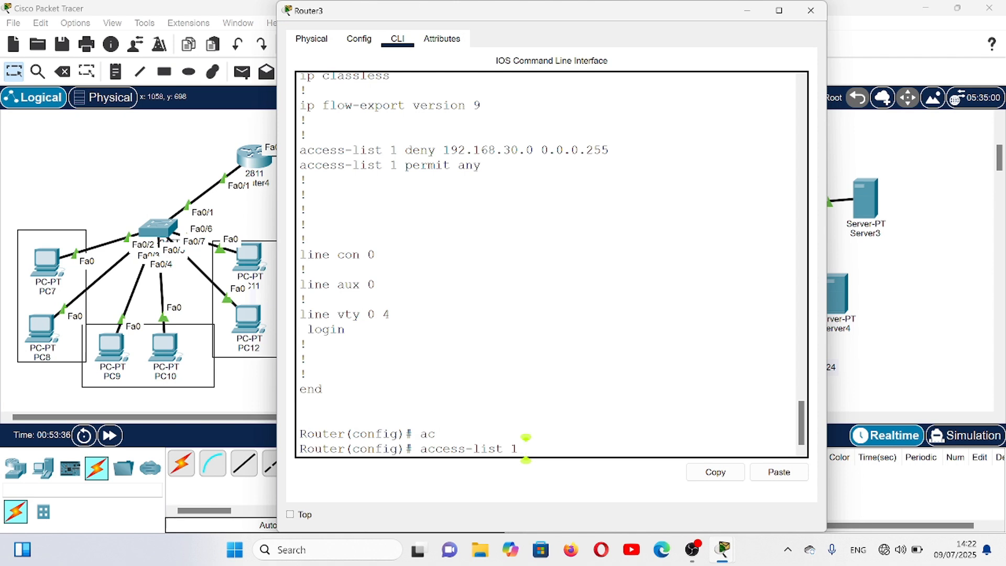
text( deny host 192)
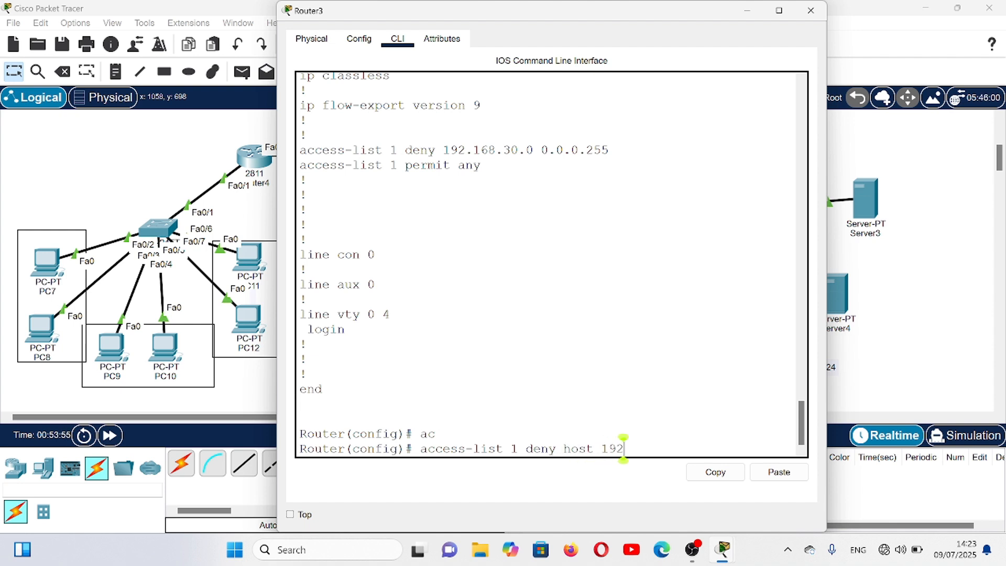
text(.168.10.)
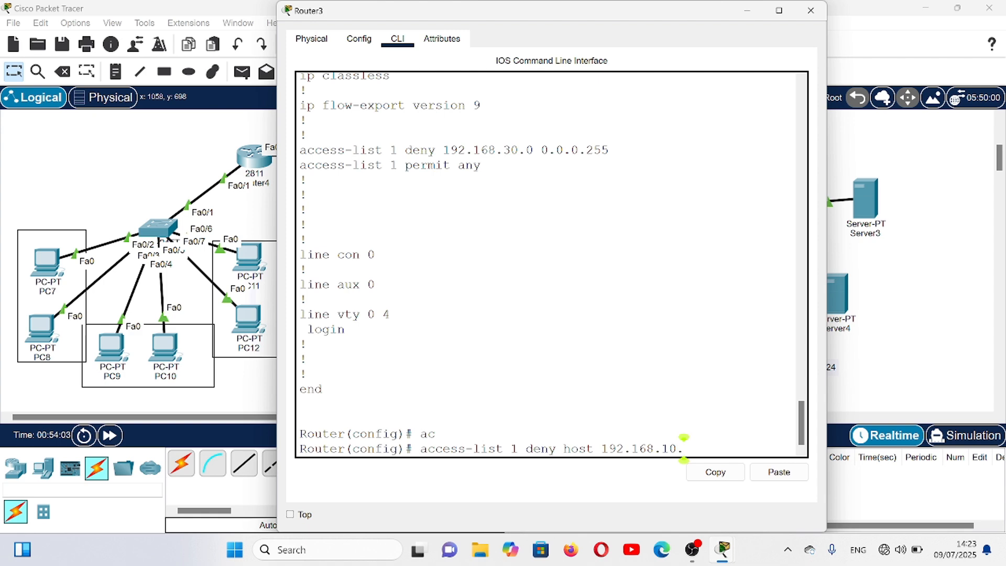
text(3)
key(Return)
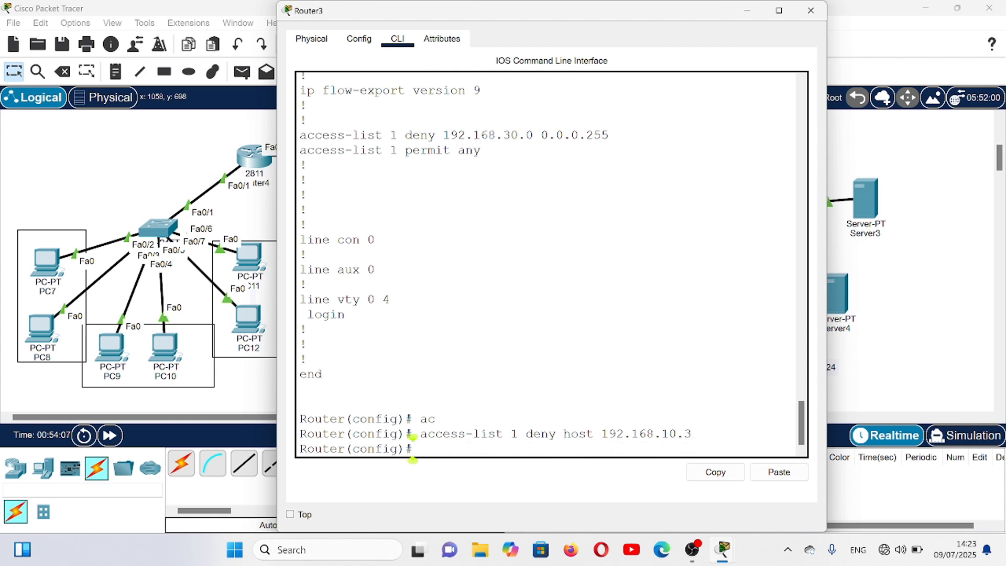
- Display Router3's access lists with do sh acc to review the order of the entries
text(do sh)
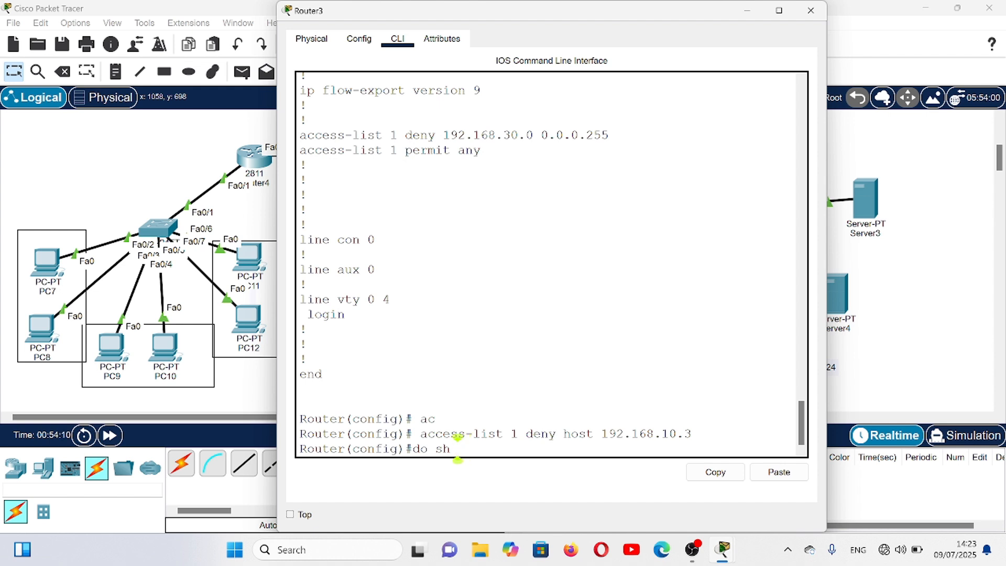
text( acc)
key(Return)
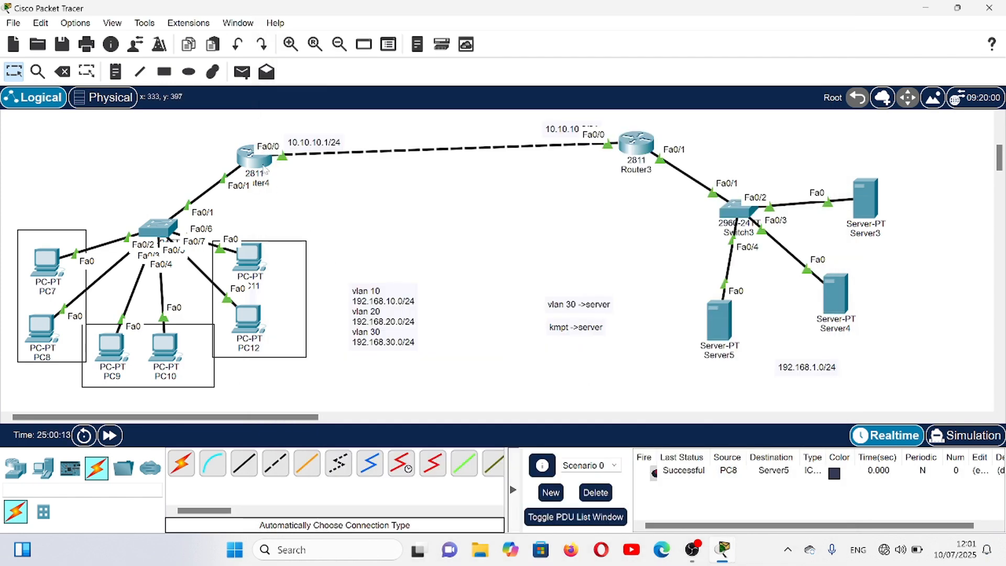
- Test connectivity with a simple PDU from PC8 to Server5
click(243, 73)
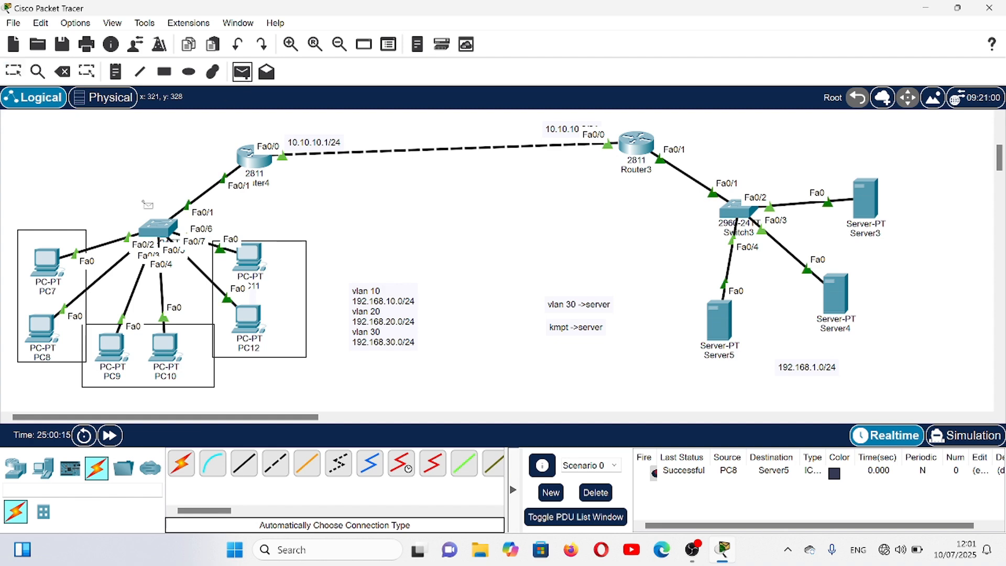
click(45, 325)
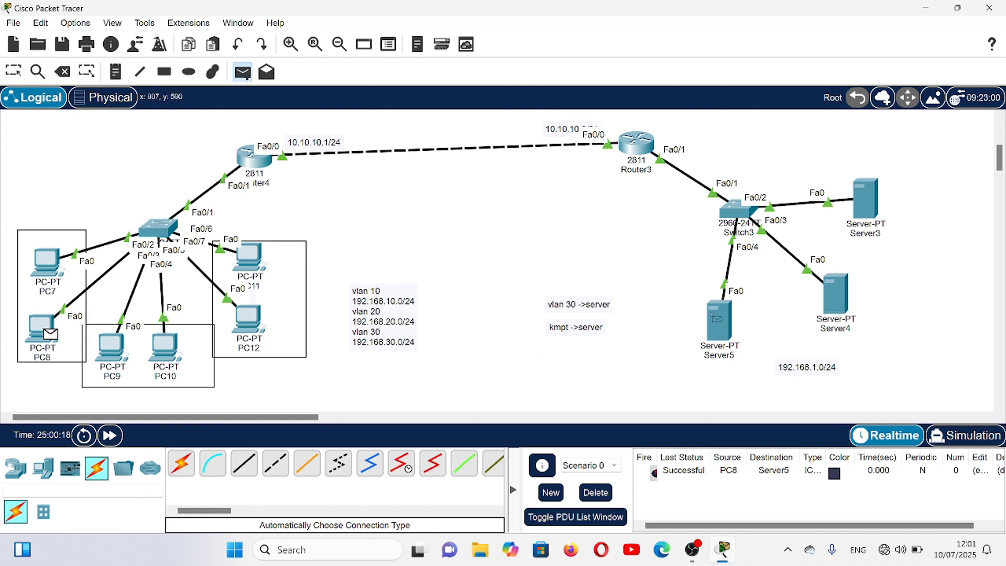
click(717, 319)
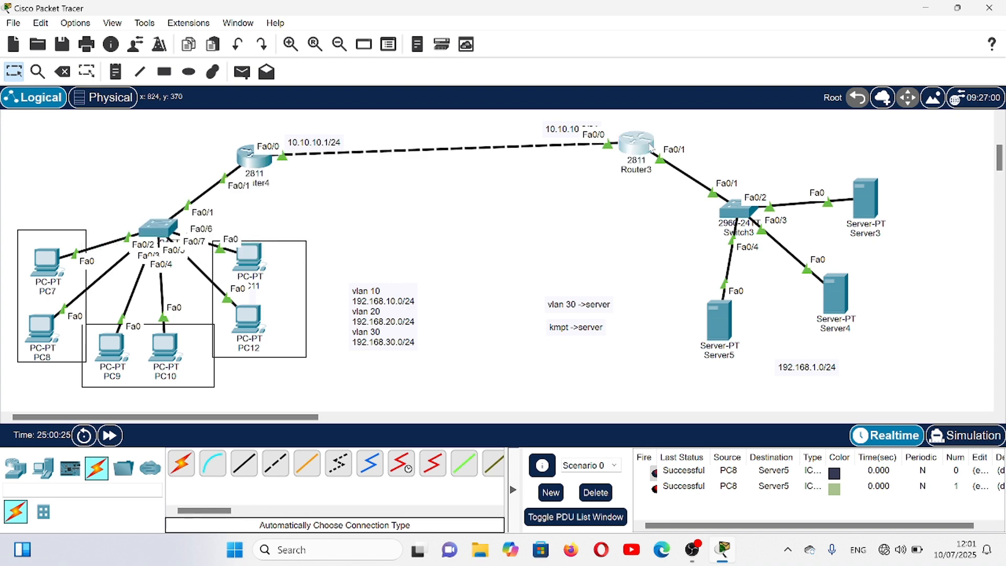
- Reopen Router3's command line and display its access lists with do sh acc to check the match counters
click(651, 148)
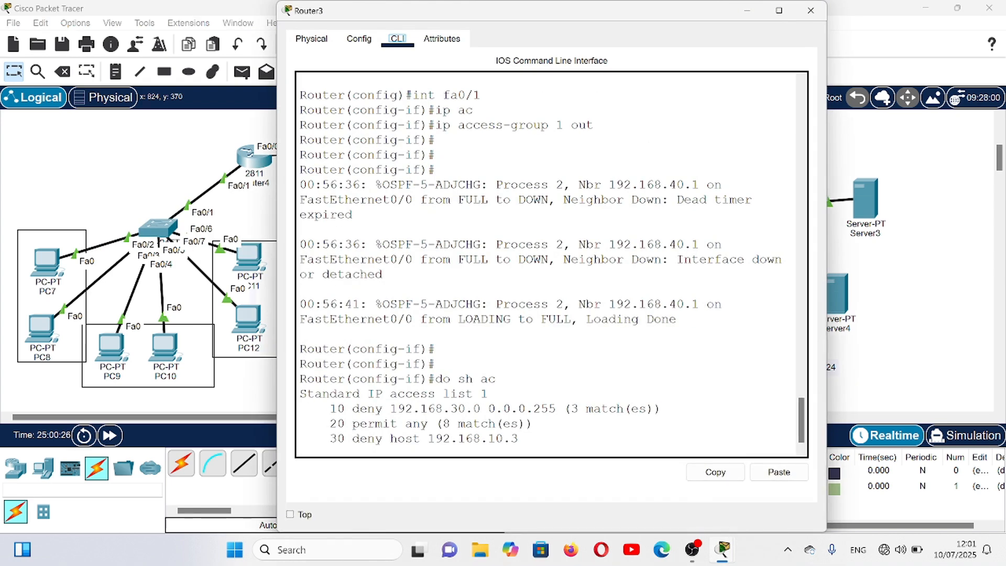
click(802, 444)
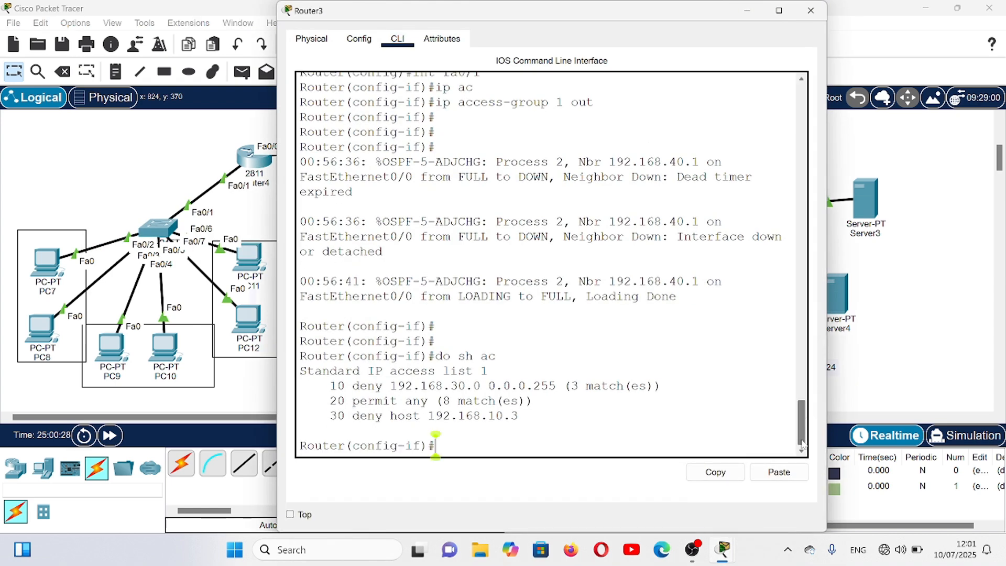
text(do sh acc)
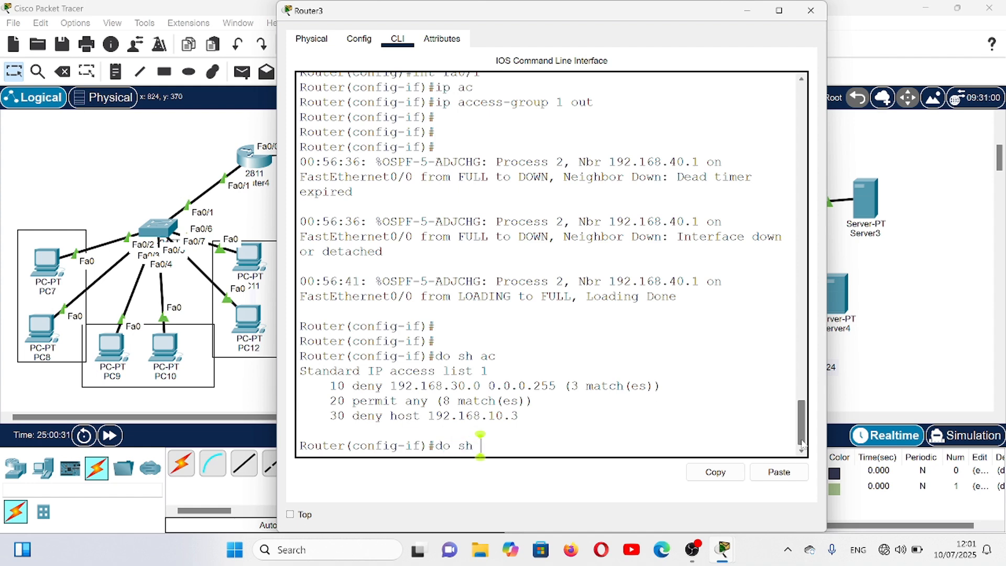
key(Return)
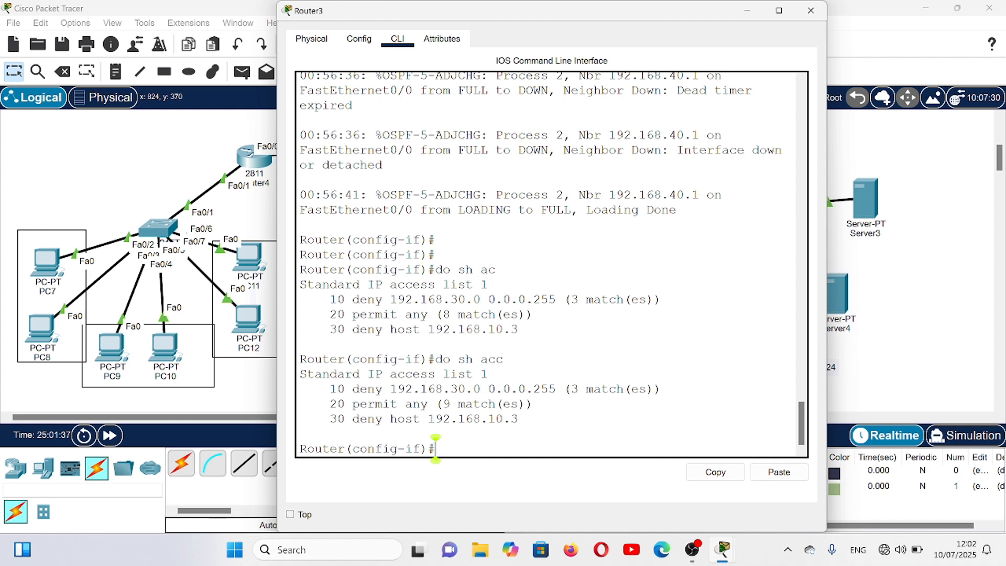
- Leave Router3's interface configuration and enter the configuration mode of standard access list 1 with ip access-list standard 1
text(ip)
key(BackSpace)
key(BackSpace)
text(ex)
key(Return)
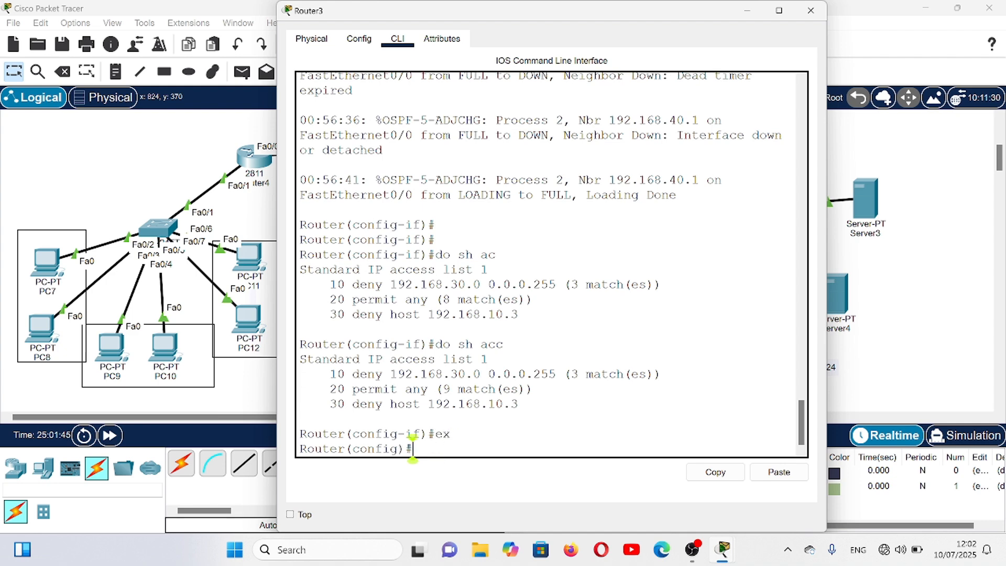
text(ip acc)
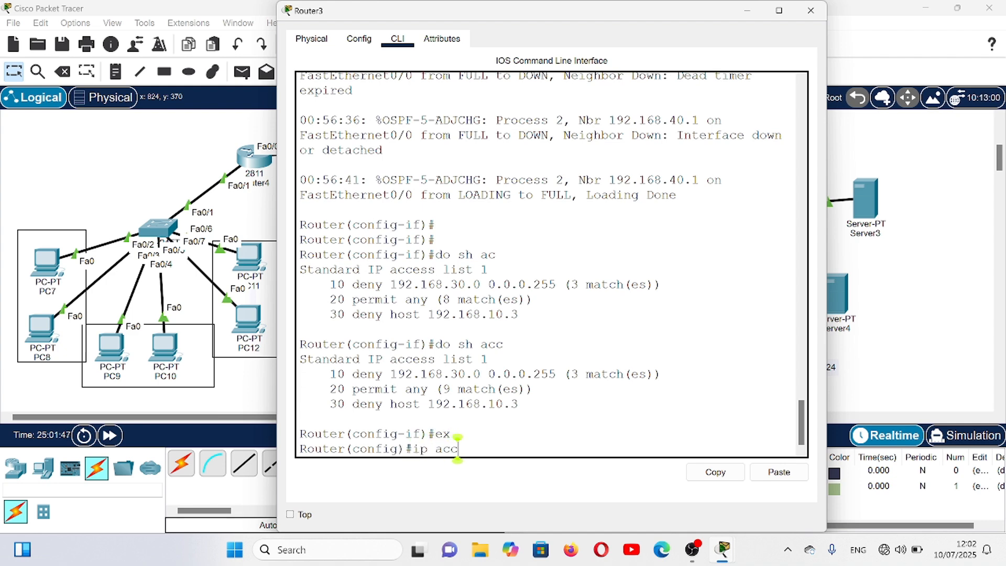
key(Tab)
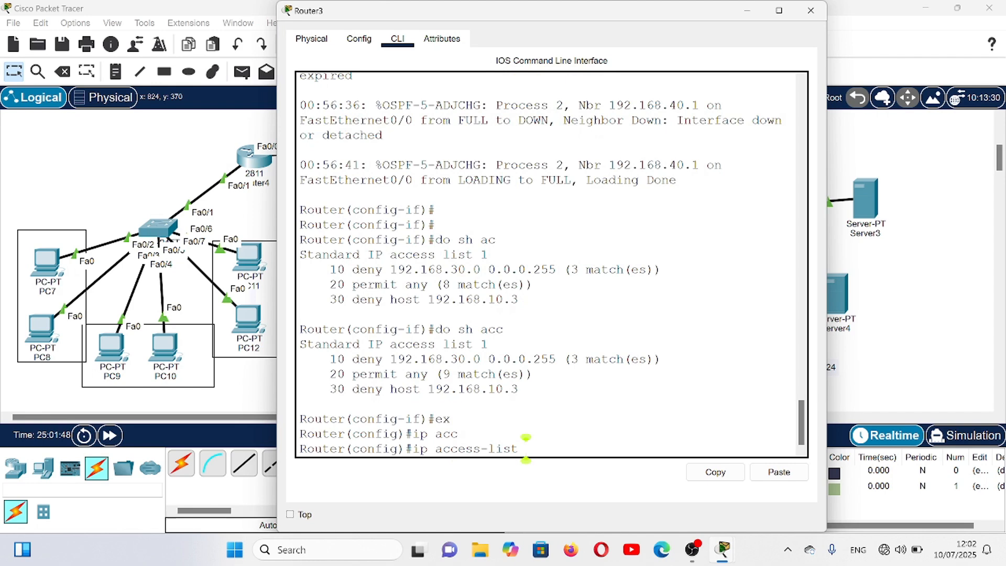
text(st)
key(Tab)
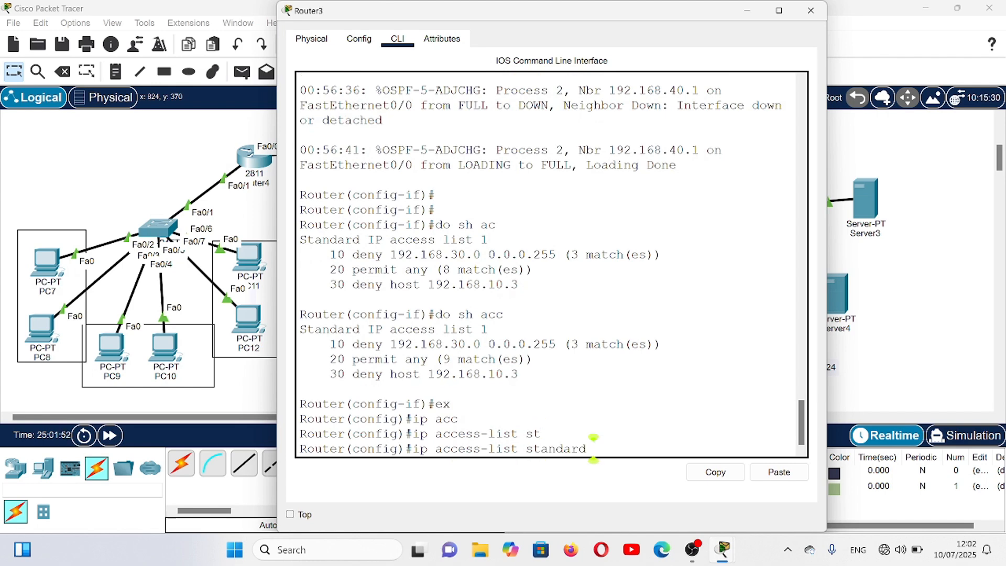
text(1)
key(Return)
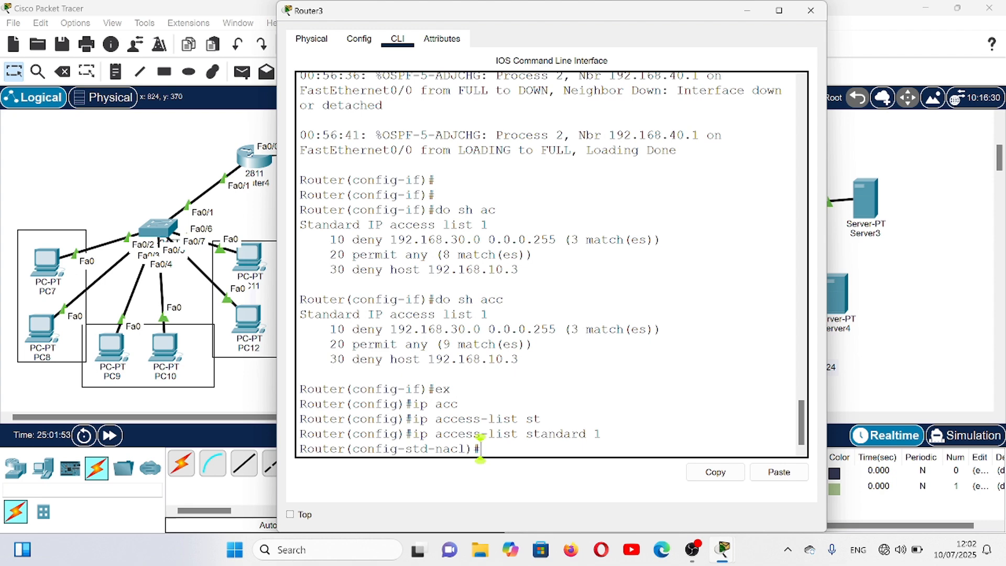
- Remove entry 30 from access list 1 and display the access lists with do sh acc
text(no 30)
key(Return)
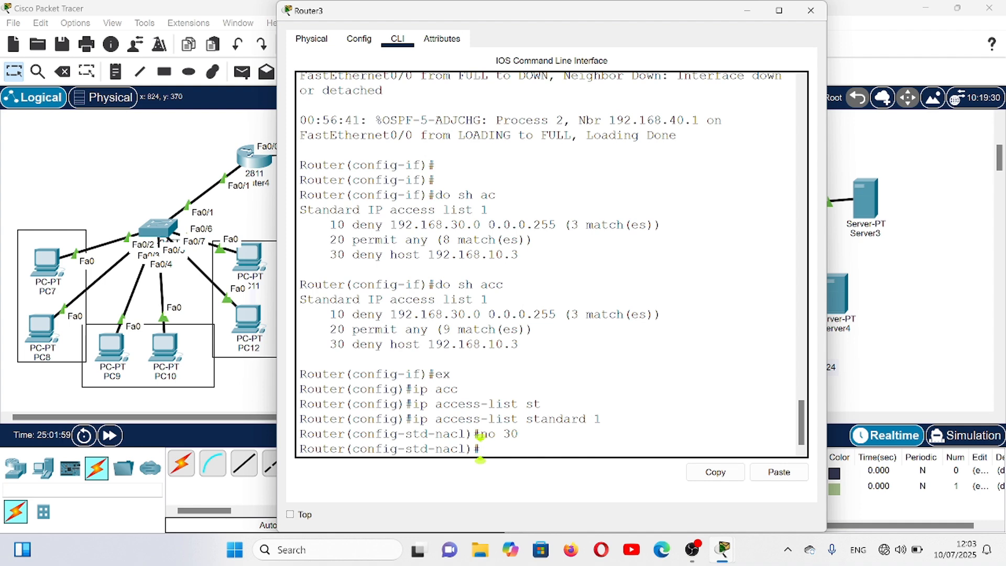
text(do sh)
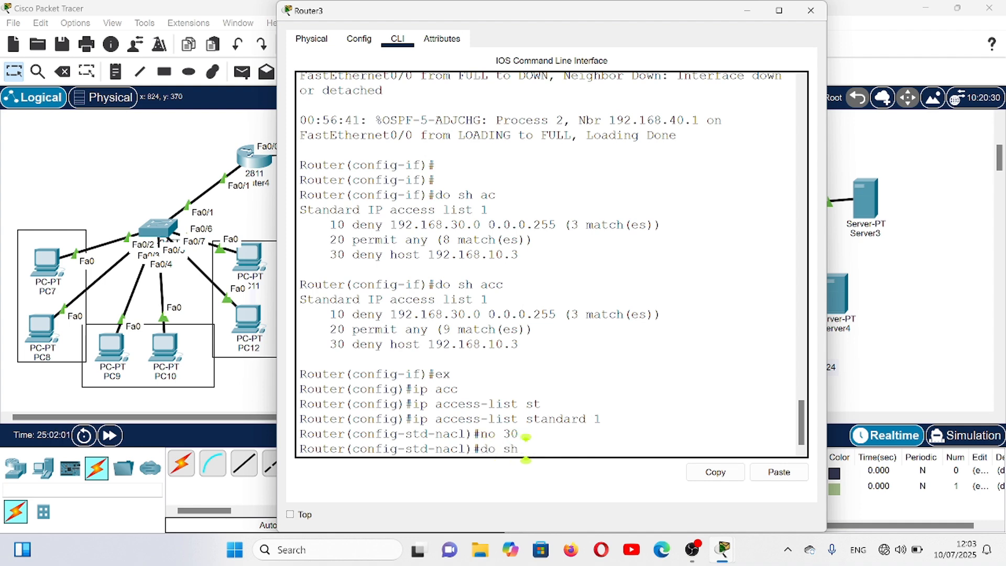
text( acc)
key(Return)
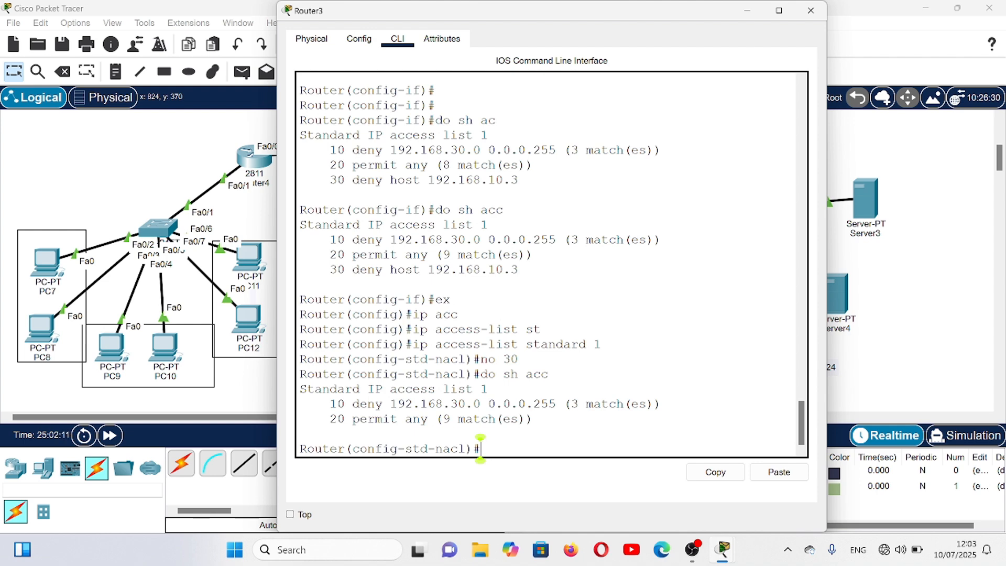
- Insert entry 11 into standard access list 1, denying host 192.168.10.3 ahead of the permit any entry
text(11 de)
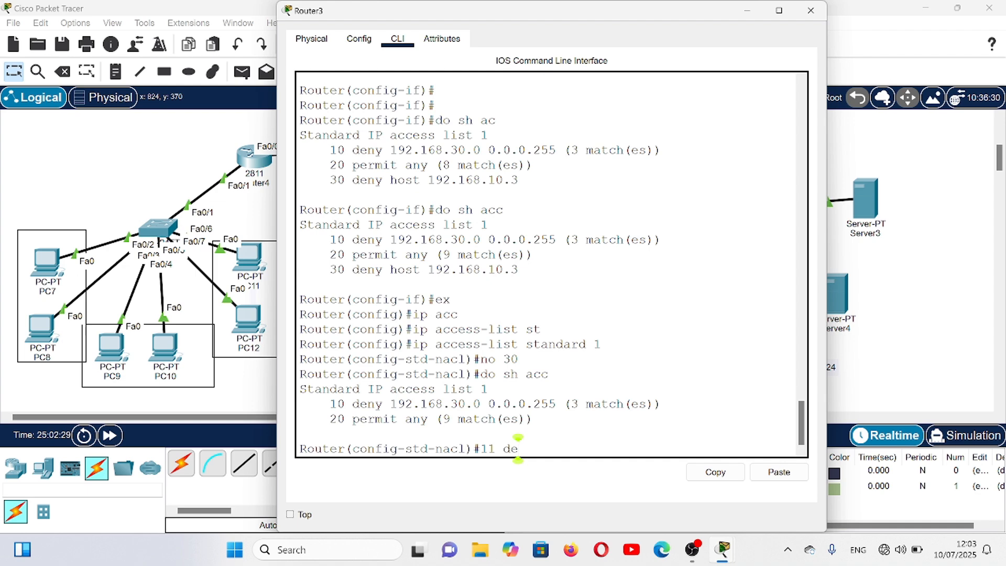
text(ny hos)
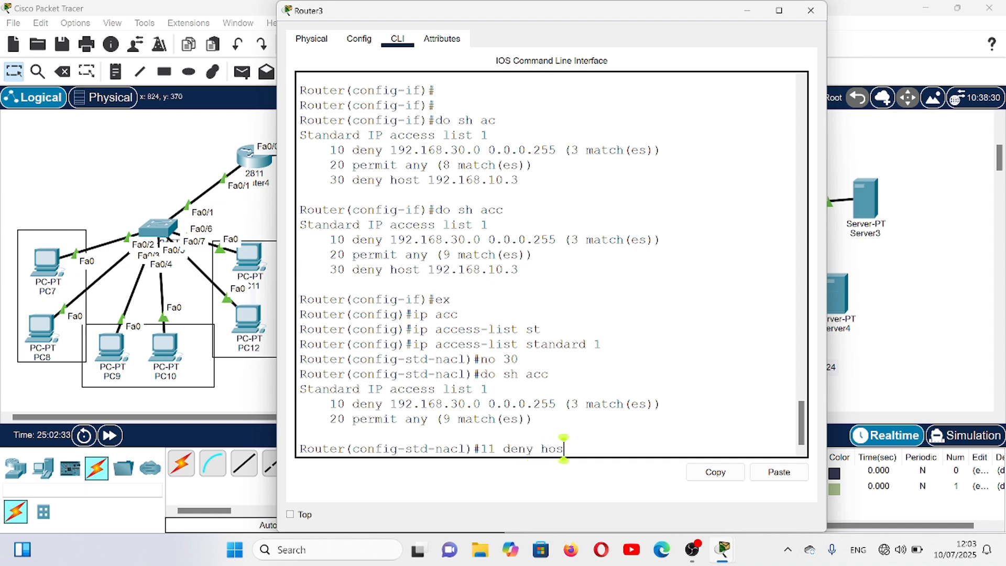
text(t 192.168)
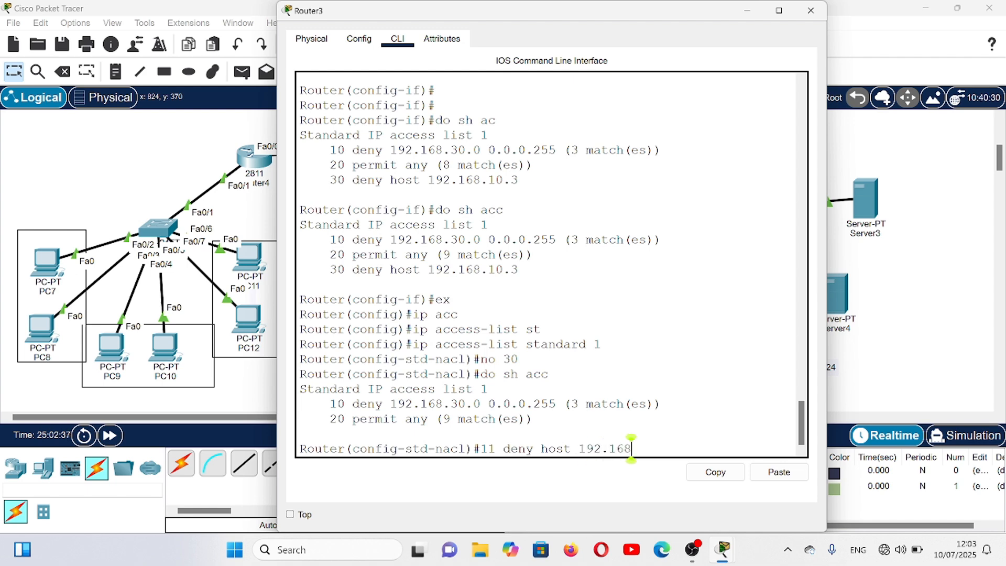
text(.30.)
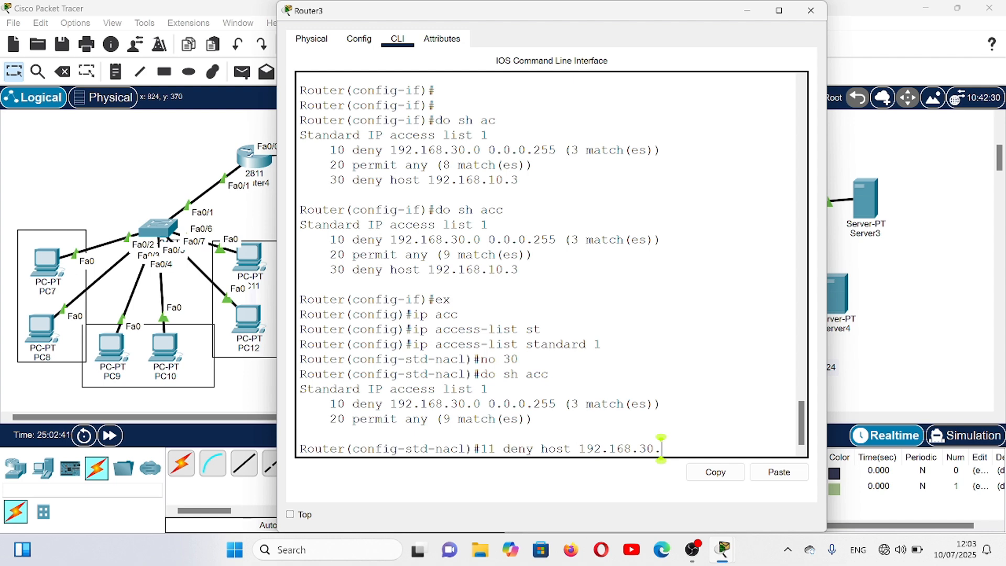
key(BackSpace)
key(BackSpace)
key(BackSpace)
text(10.3)
key(Return)
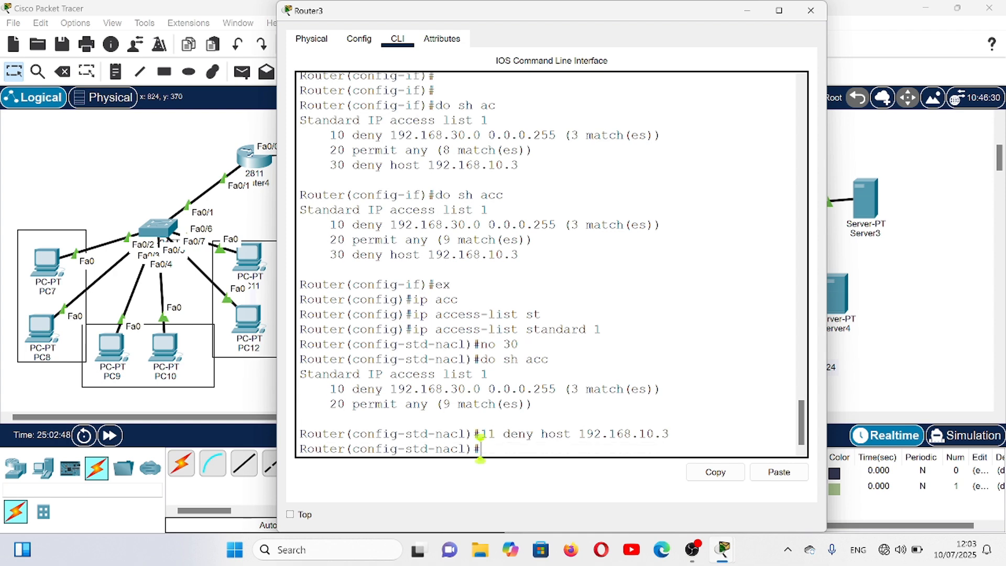
- Display Router3's access lists with do sh acc to check the entry order, and close the router's window
text(do sh acc)
key(Return)
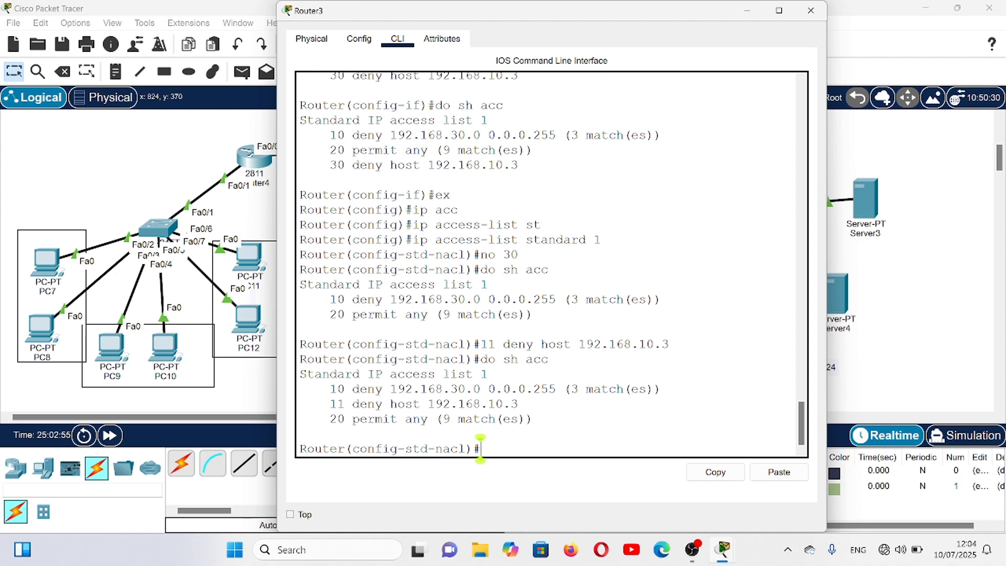
click(810, 21)
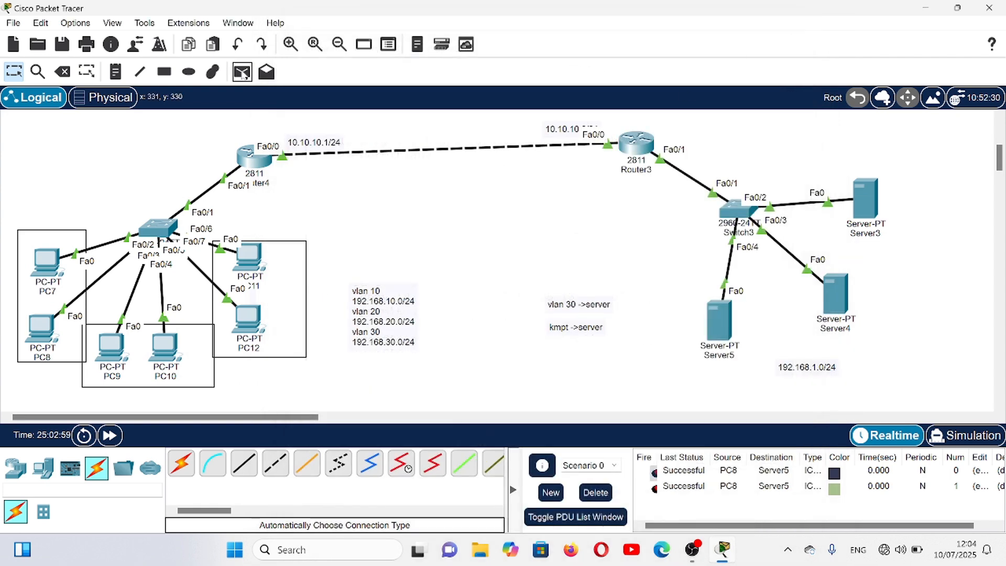
- Send another simple PDU from PC8 to Server5 to test the inserted deny entry
click(242, 72)
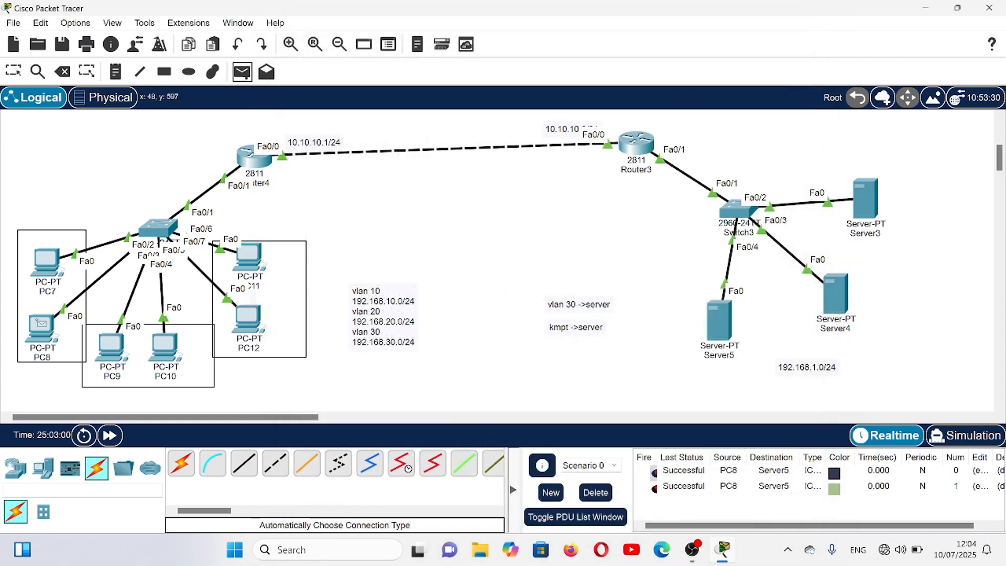
click(40, 324)
click(718, 314)
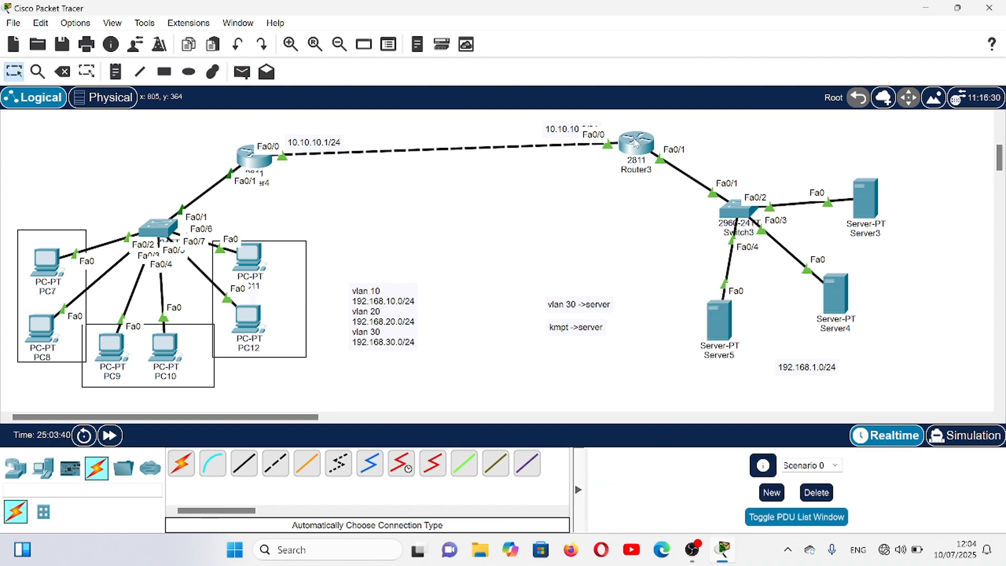
- Reopen Router3's command line and run do sh acc to check which access list 1 entry was matched
click(636, 142)
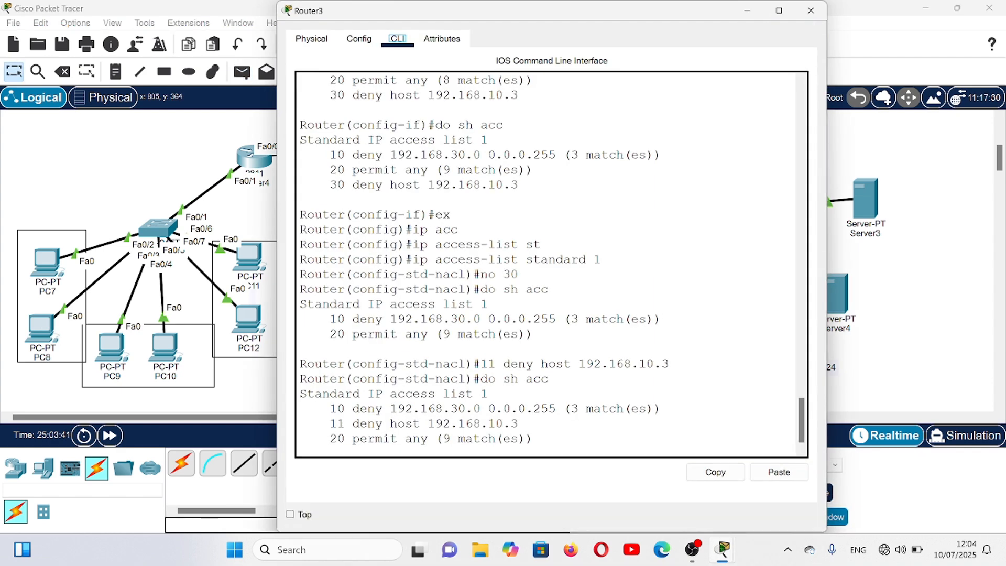
drag(800, 414, 800, 436)
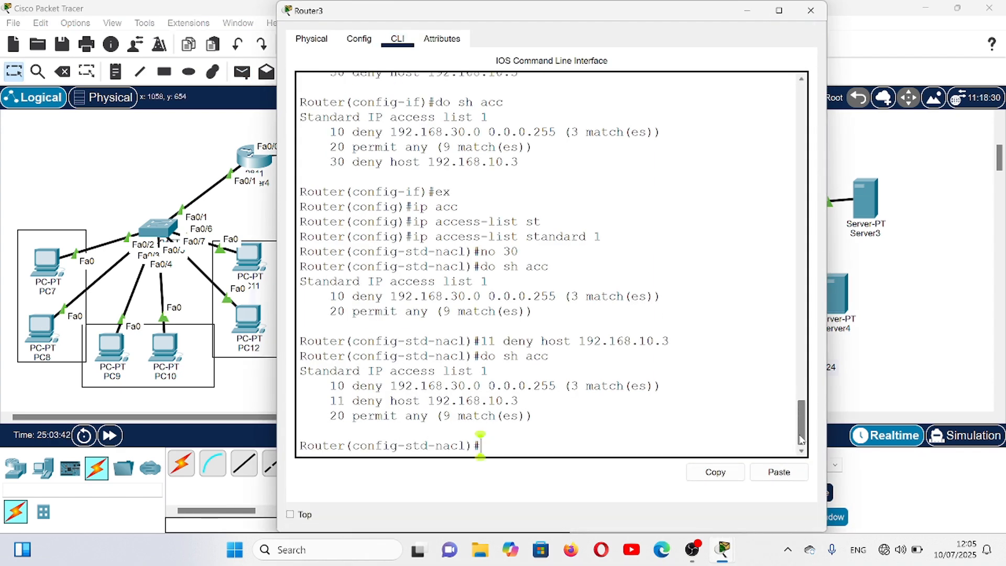
text(do)
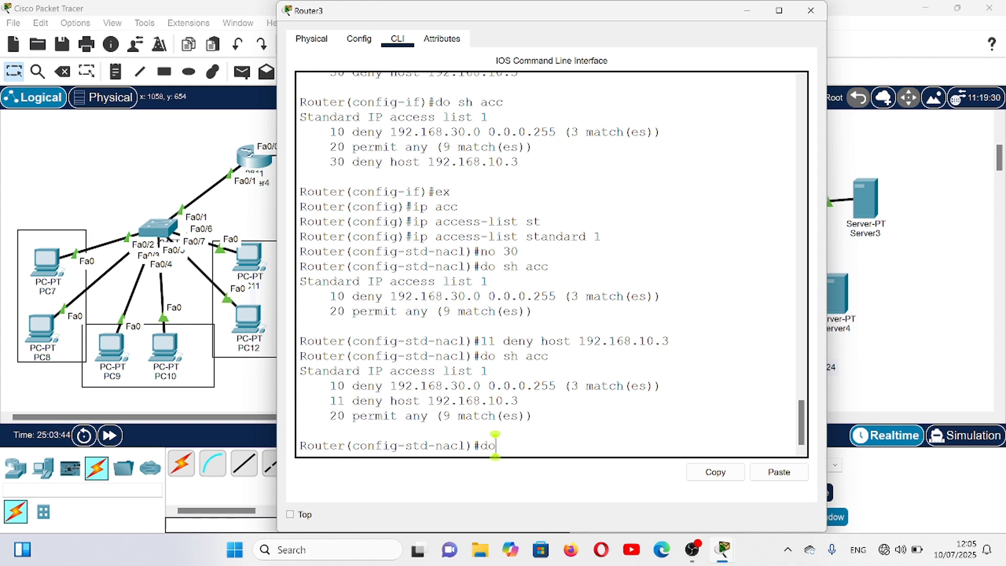
text( sh a)
text(cc)
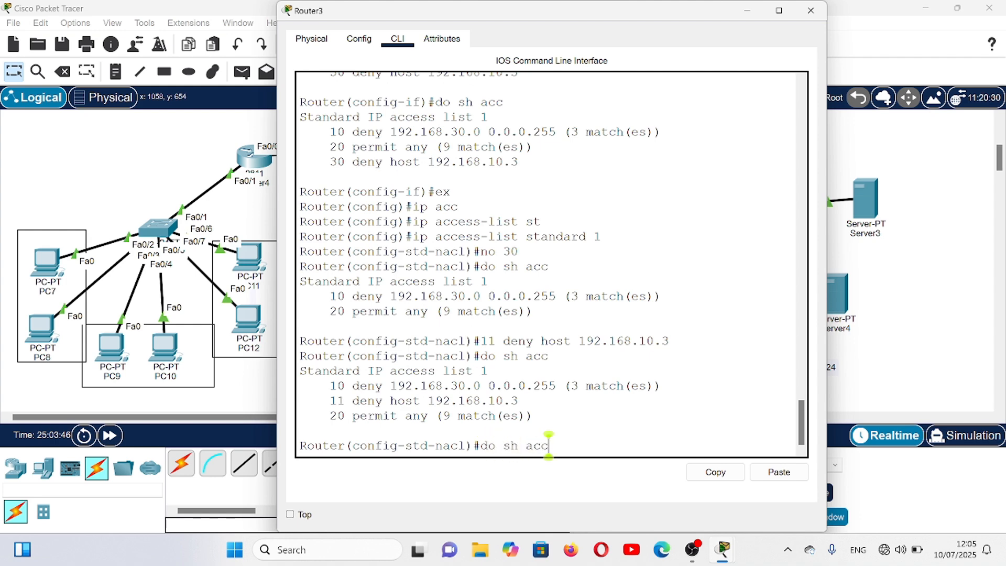
key(Return)
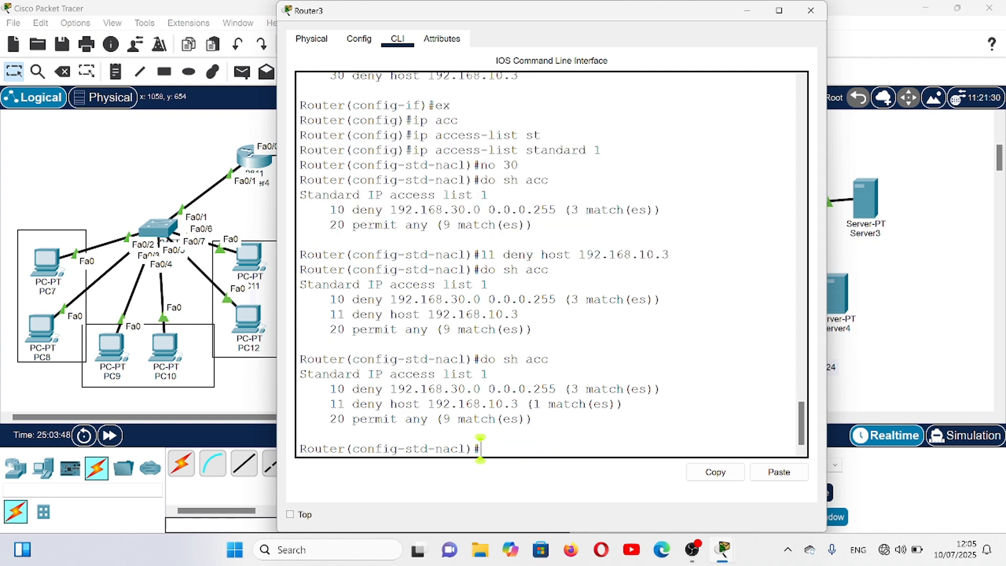